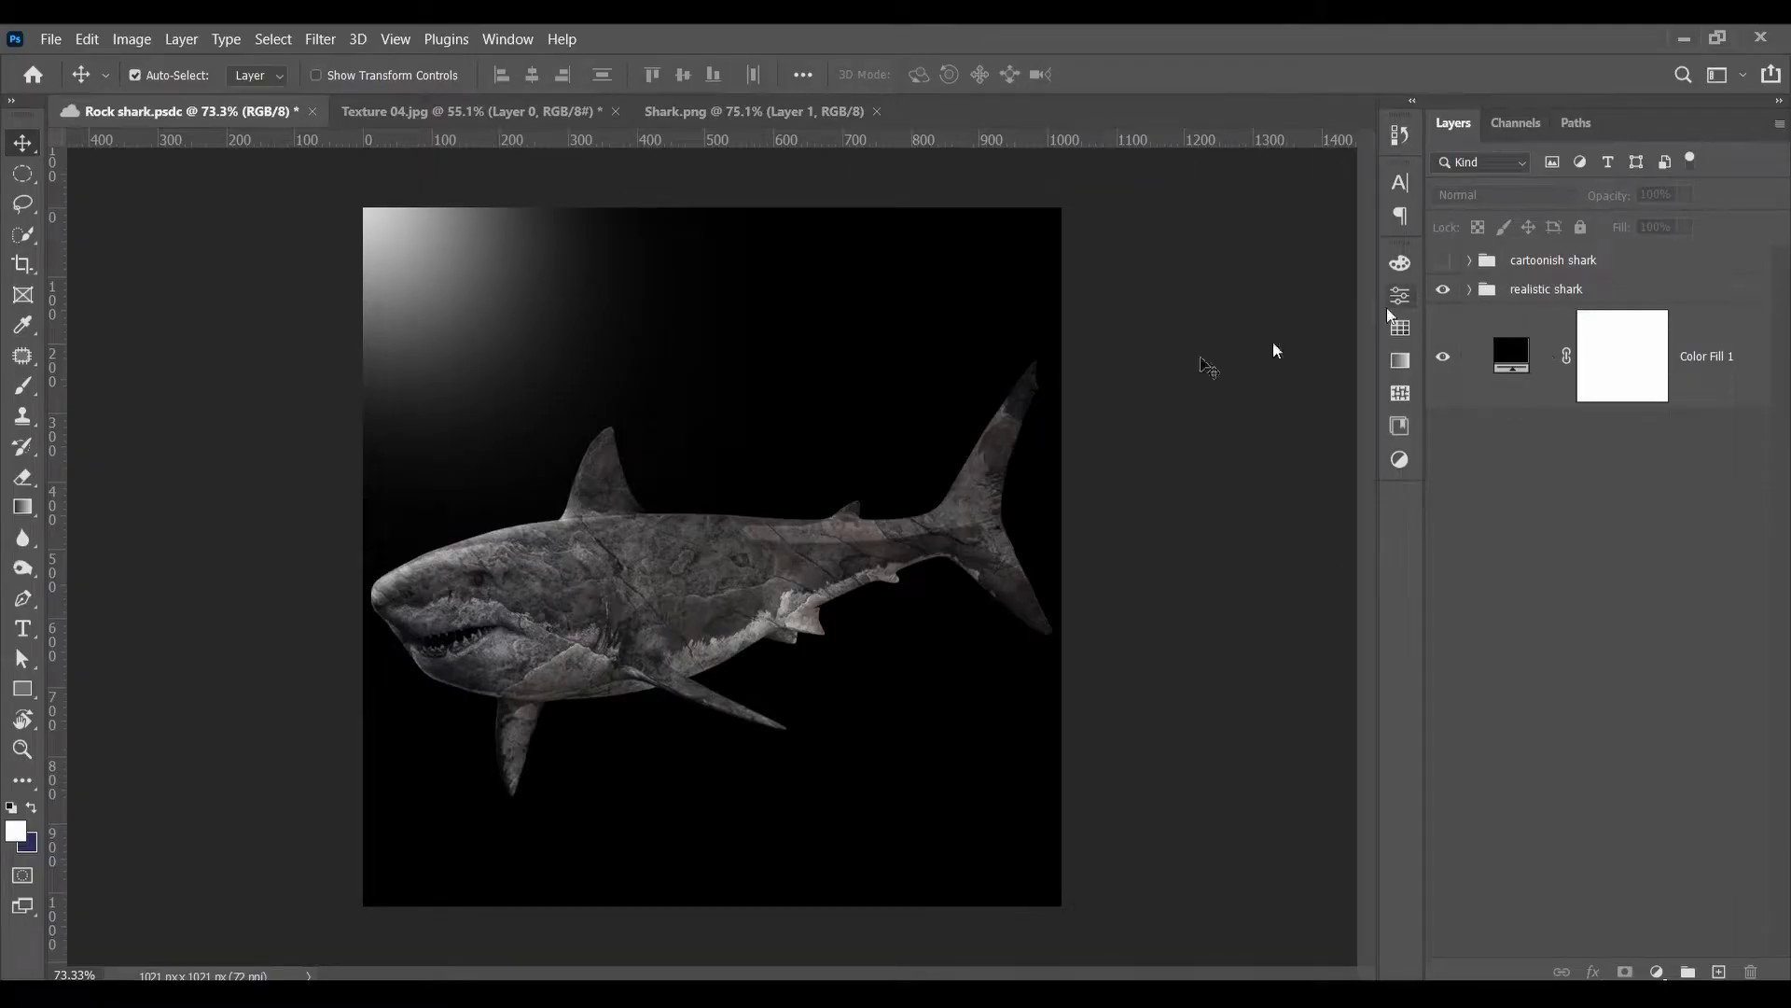
# Step: Compare the cartoonish shark group, then bring up the Shark.png image
pyautogui.click(1444, 261)
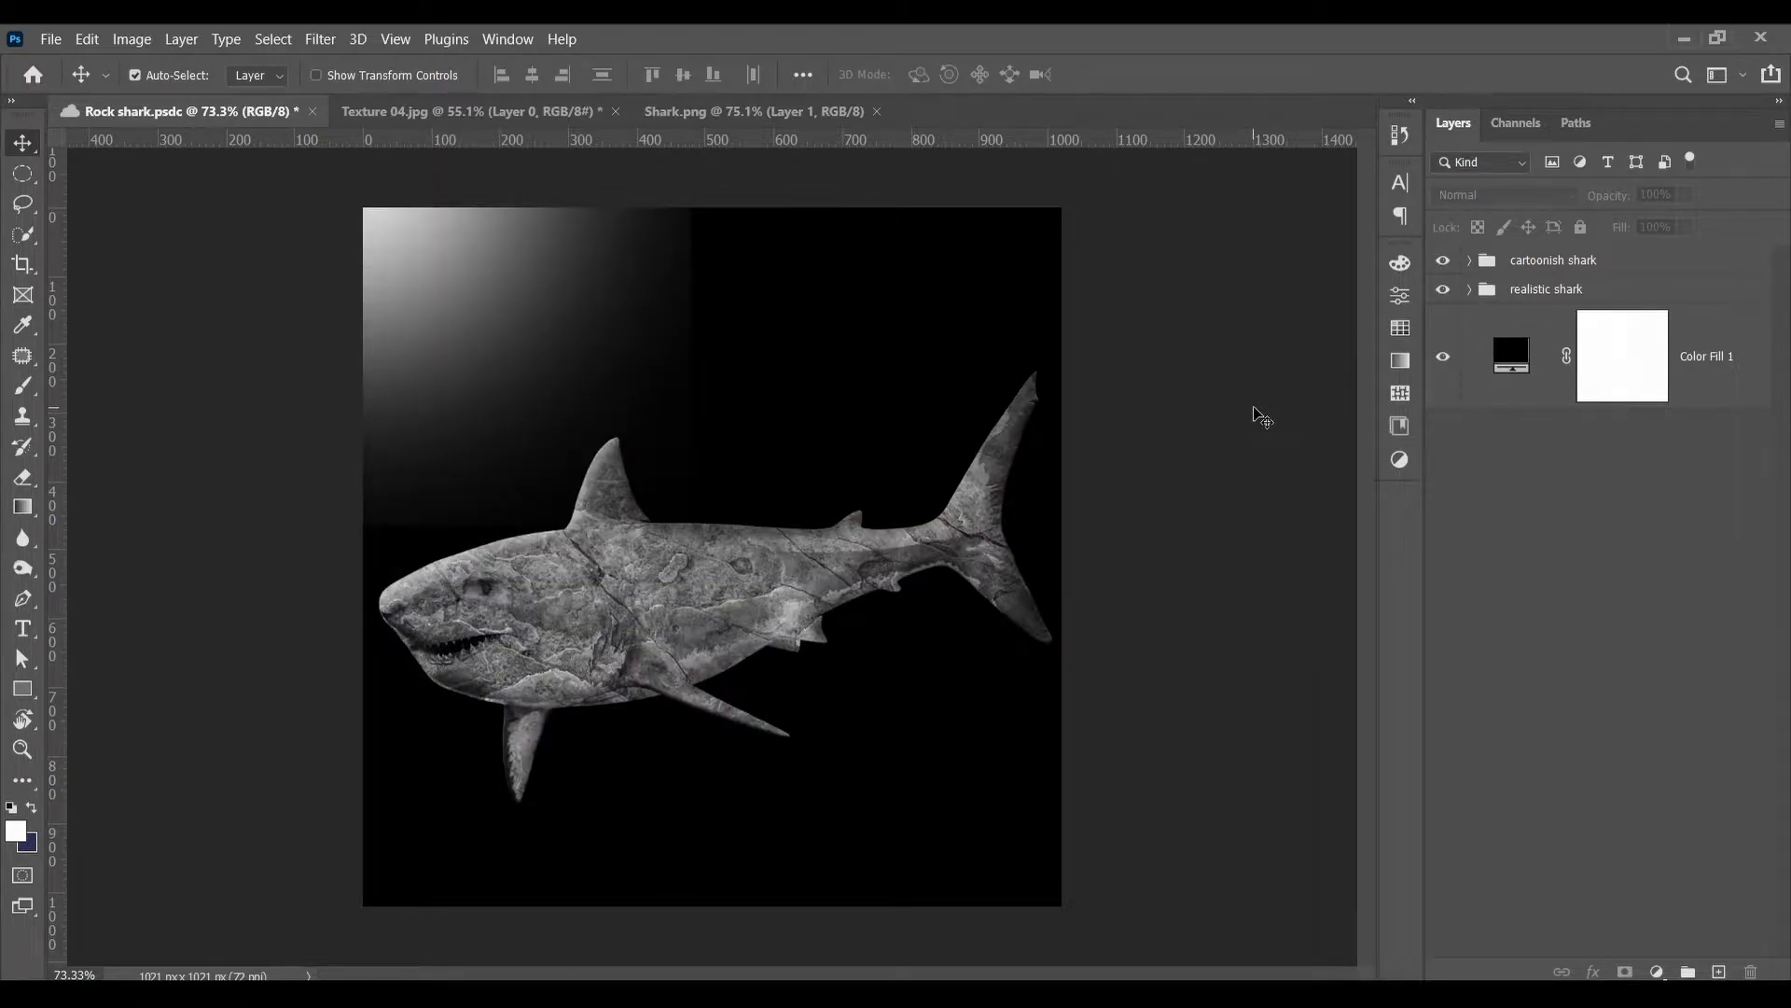
pyautogui.click(1443, 262)
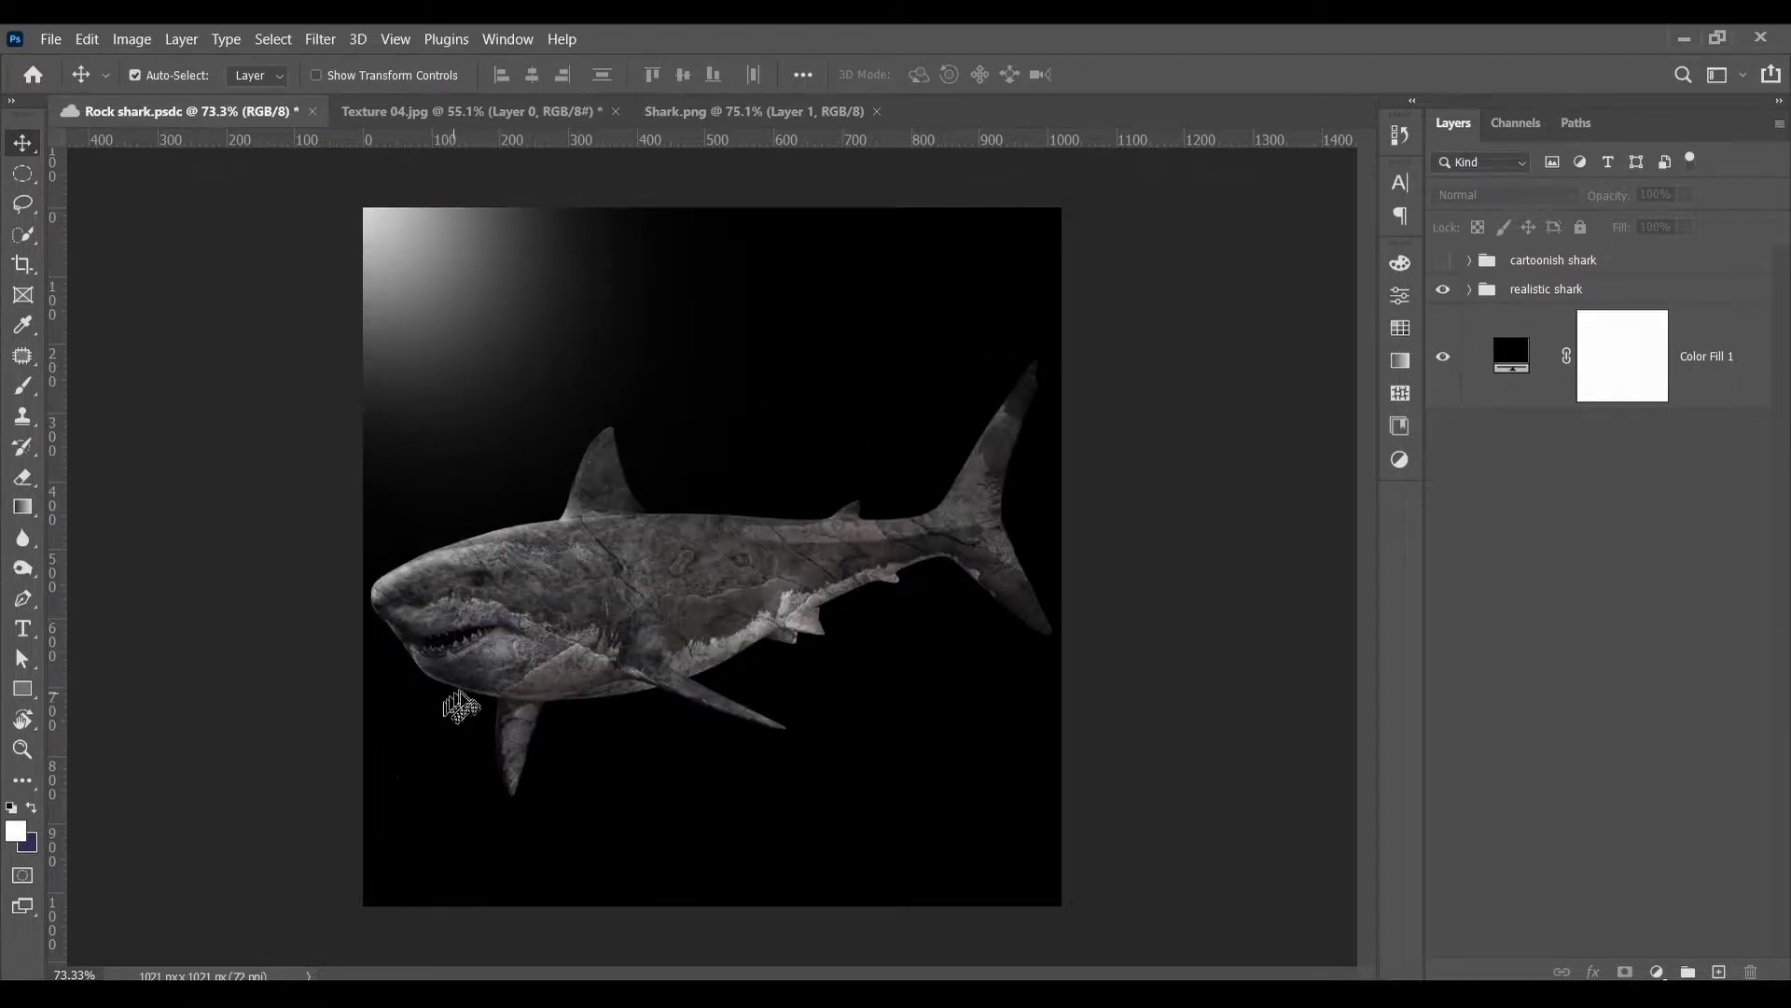
pyautogui.click(485, 115)
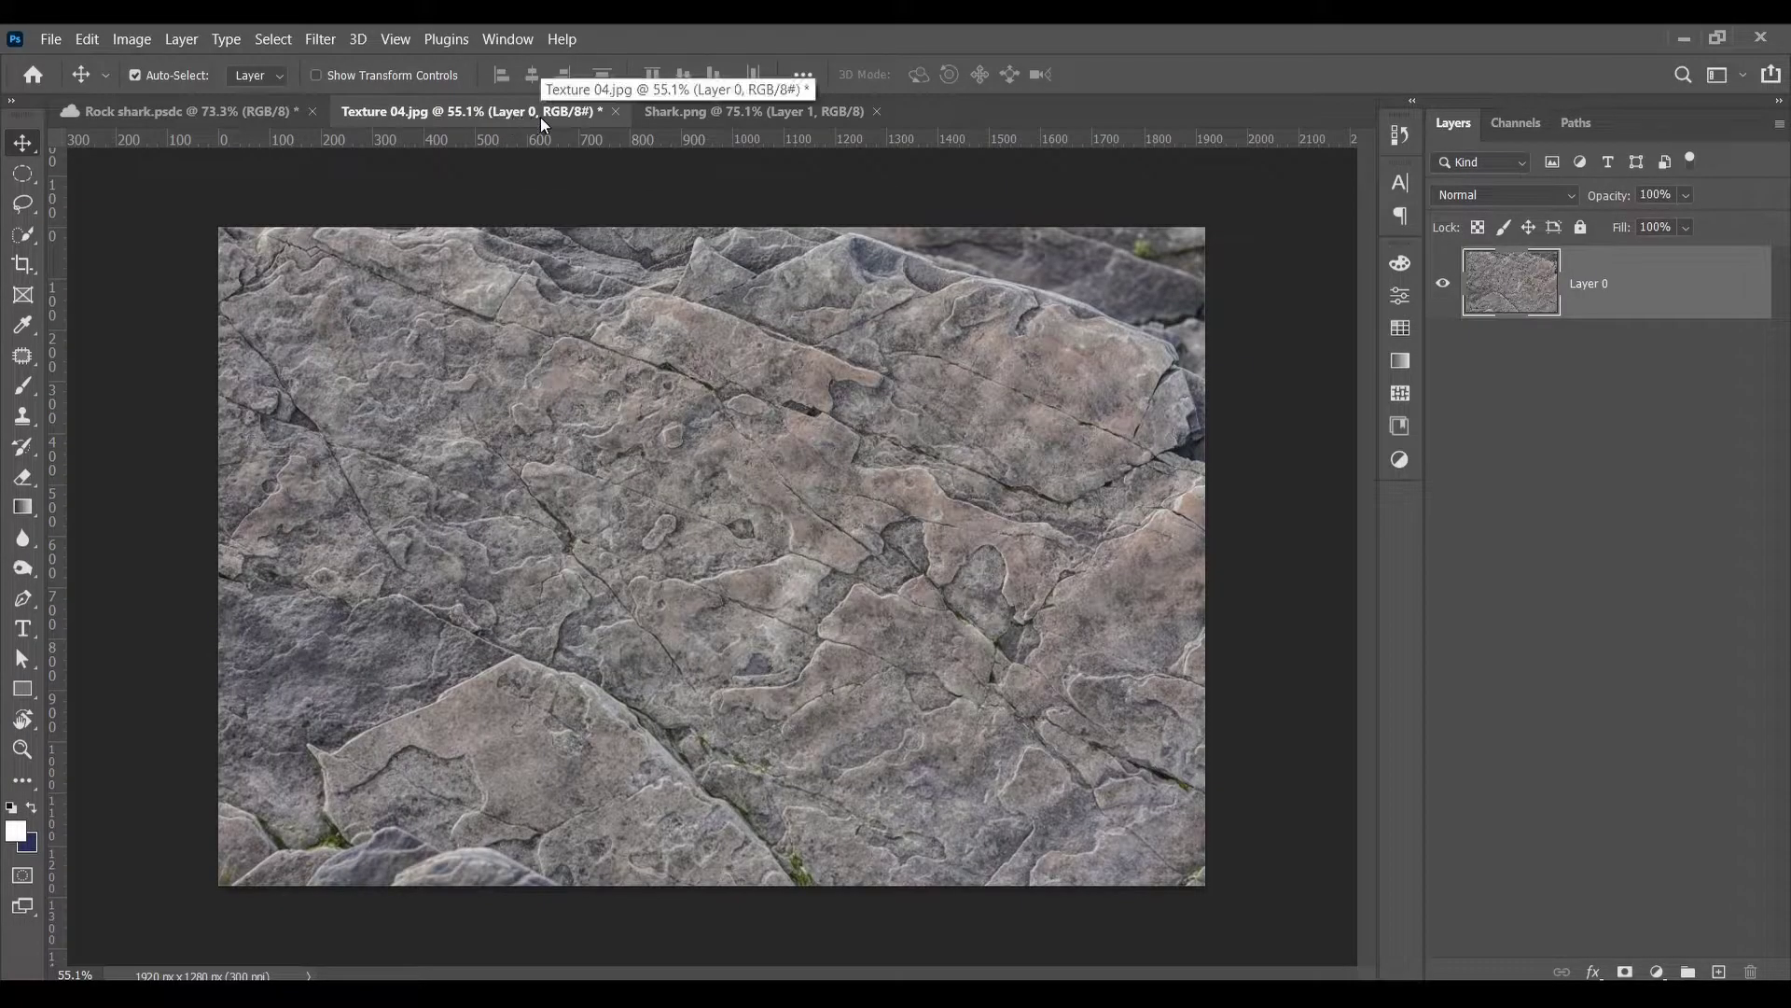
pyautogui.click(736, 111)
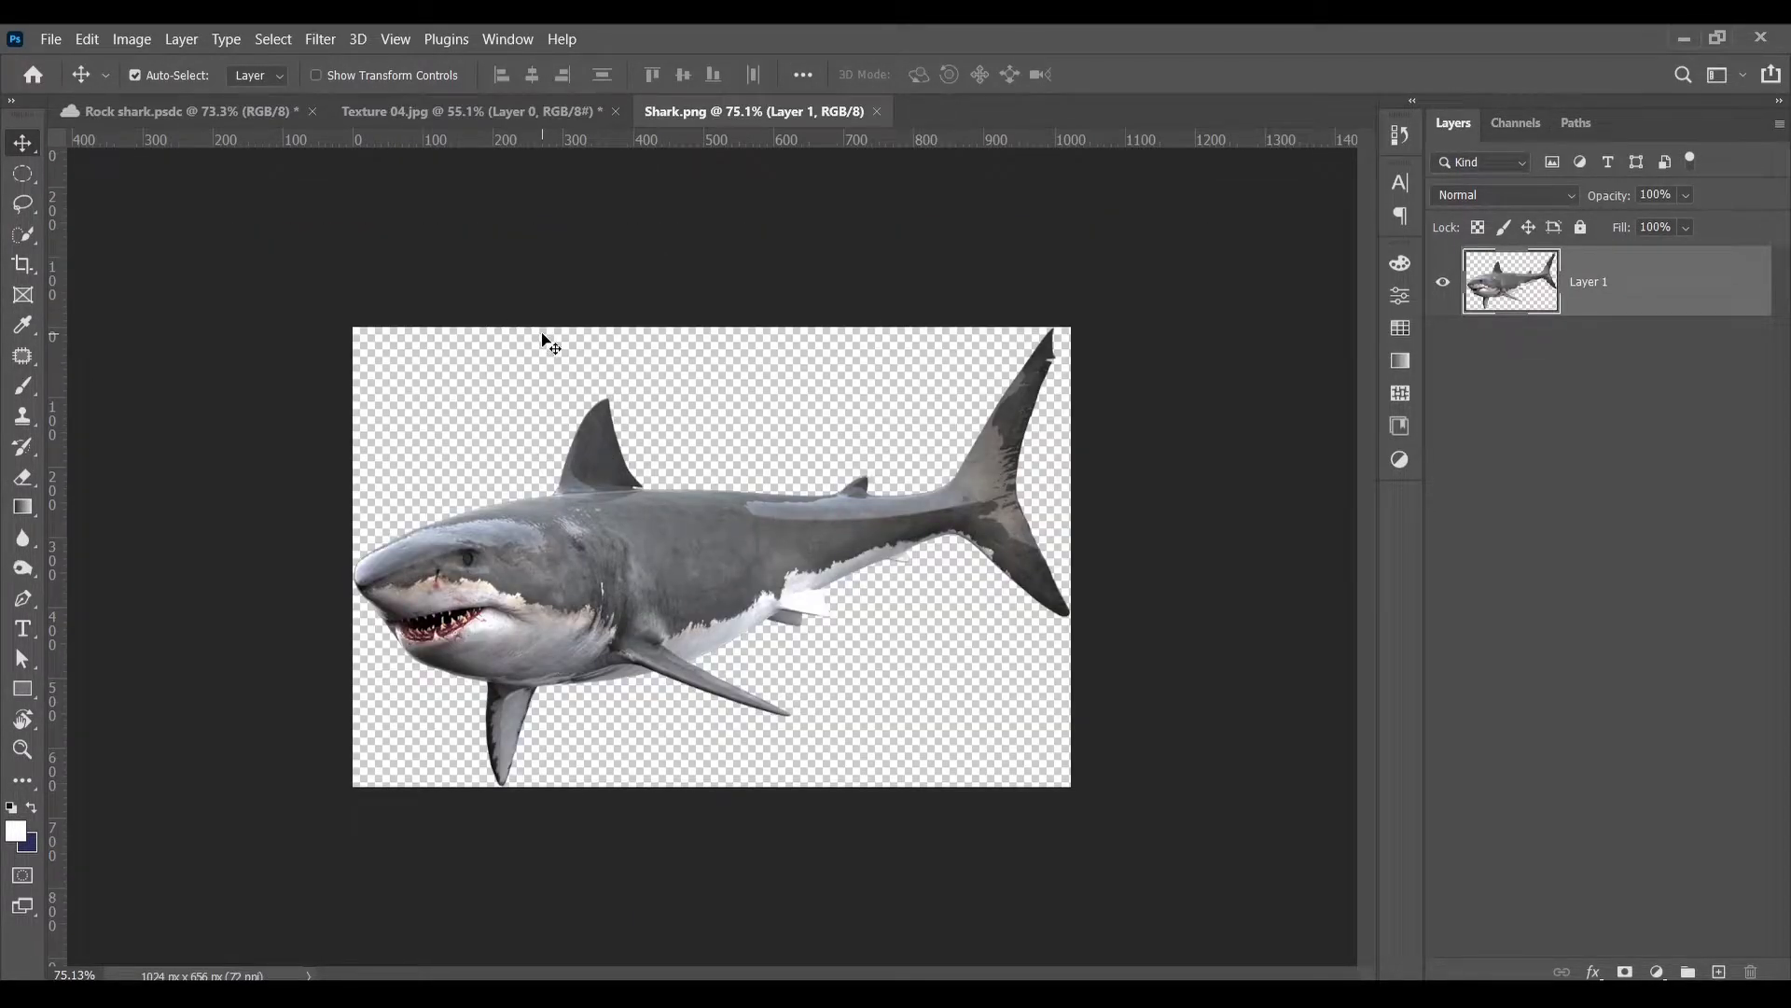
# Step: Crop Shark.png to a 1083 × 1083 px square around the shark and nudge it down-right
pyautogui.scroll(-2, 711, 543)
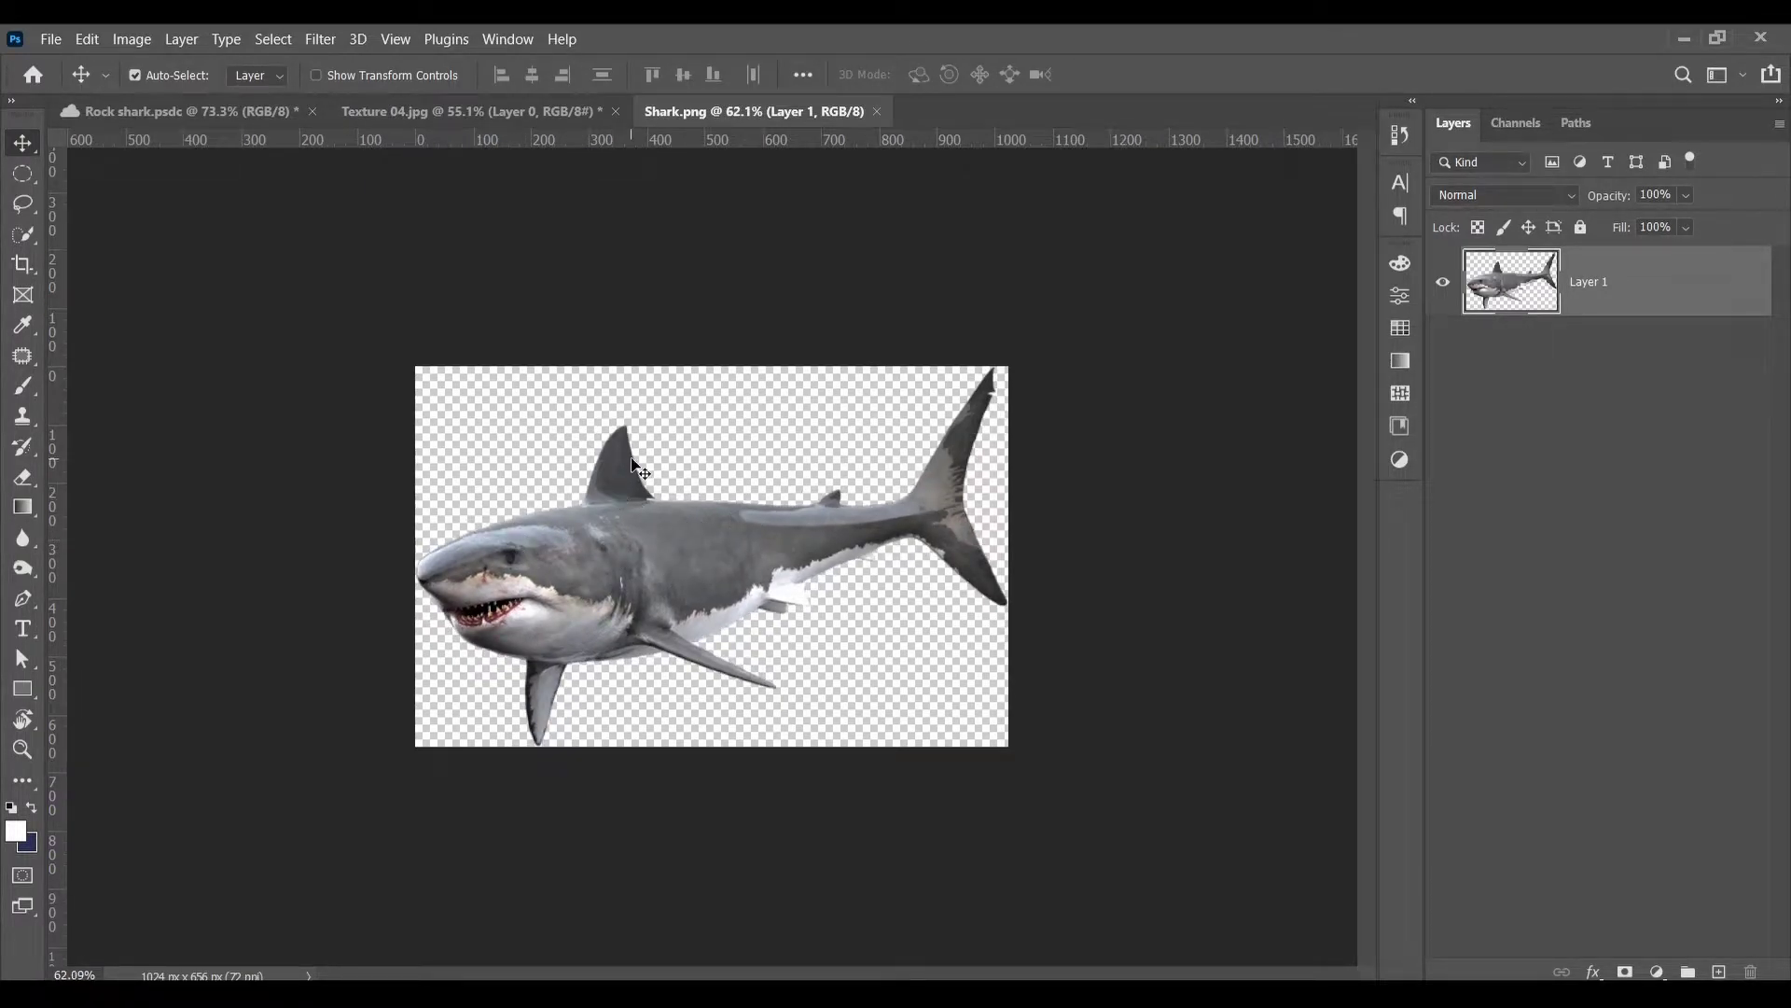
pyautogui.press('c')
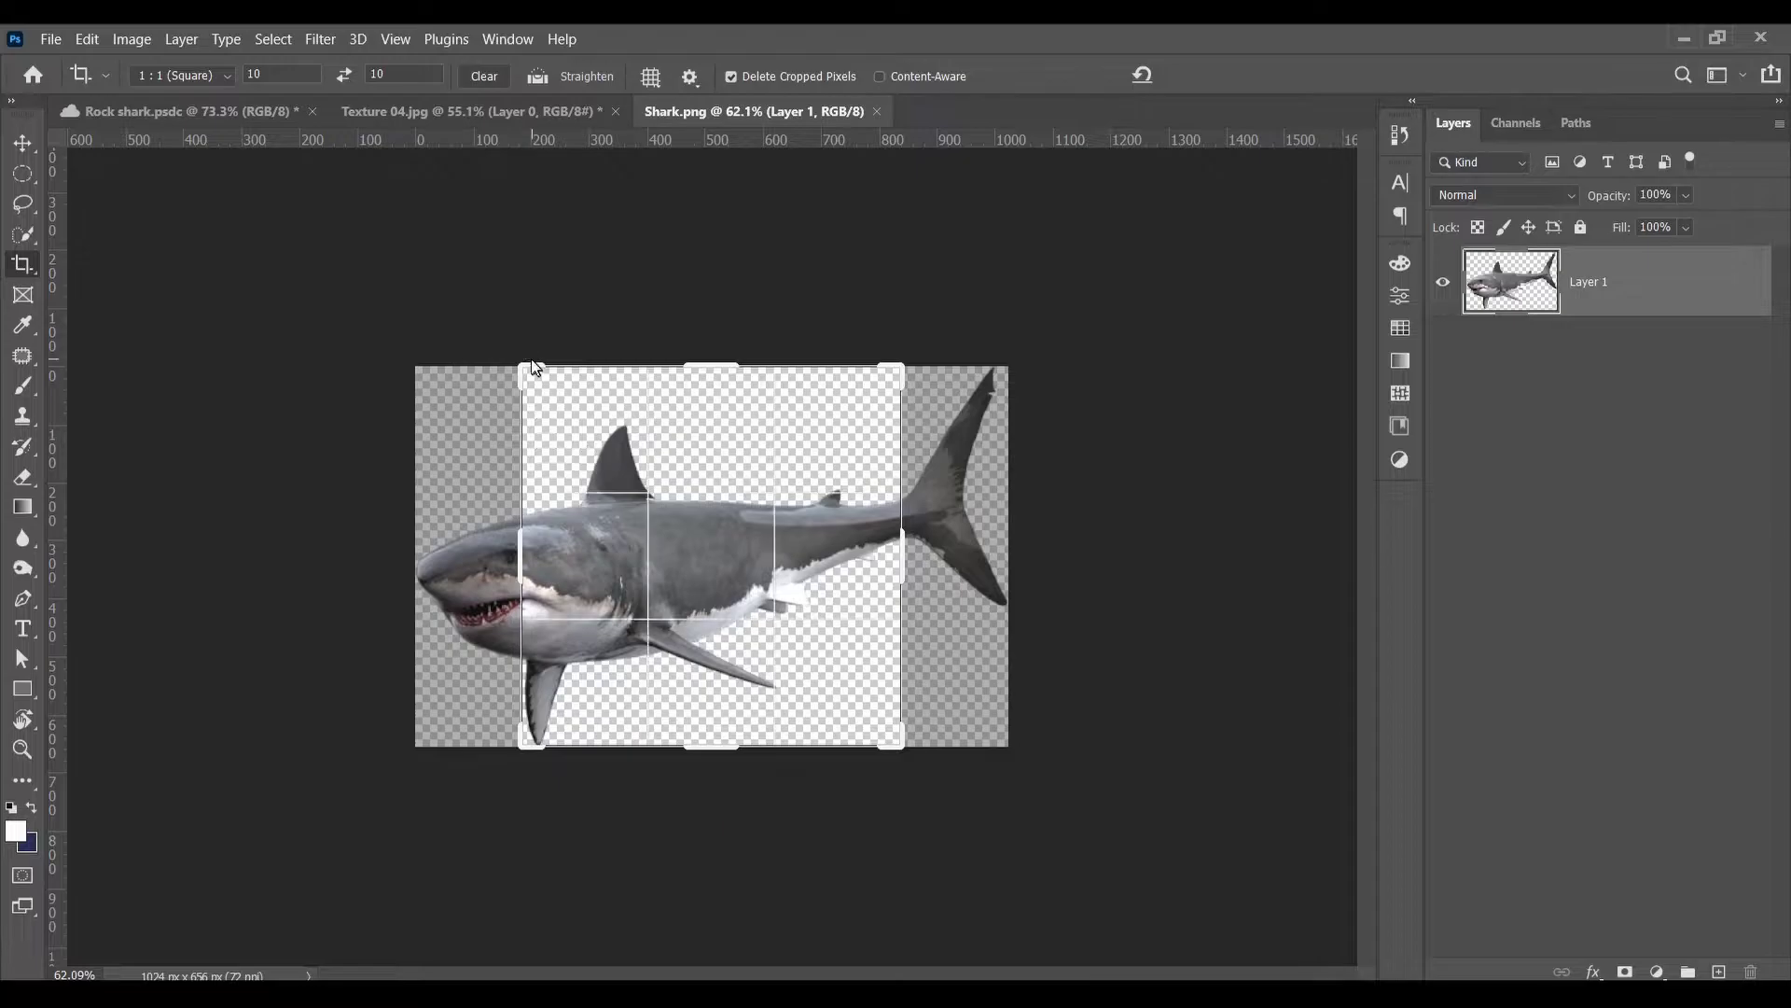
pyautogui.moveTo(528, 362); pyautogui.dragTo(489, 323)
pyautogui.moveTo(962, 805); pyautogui.dragTo(1026, 882)
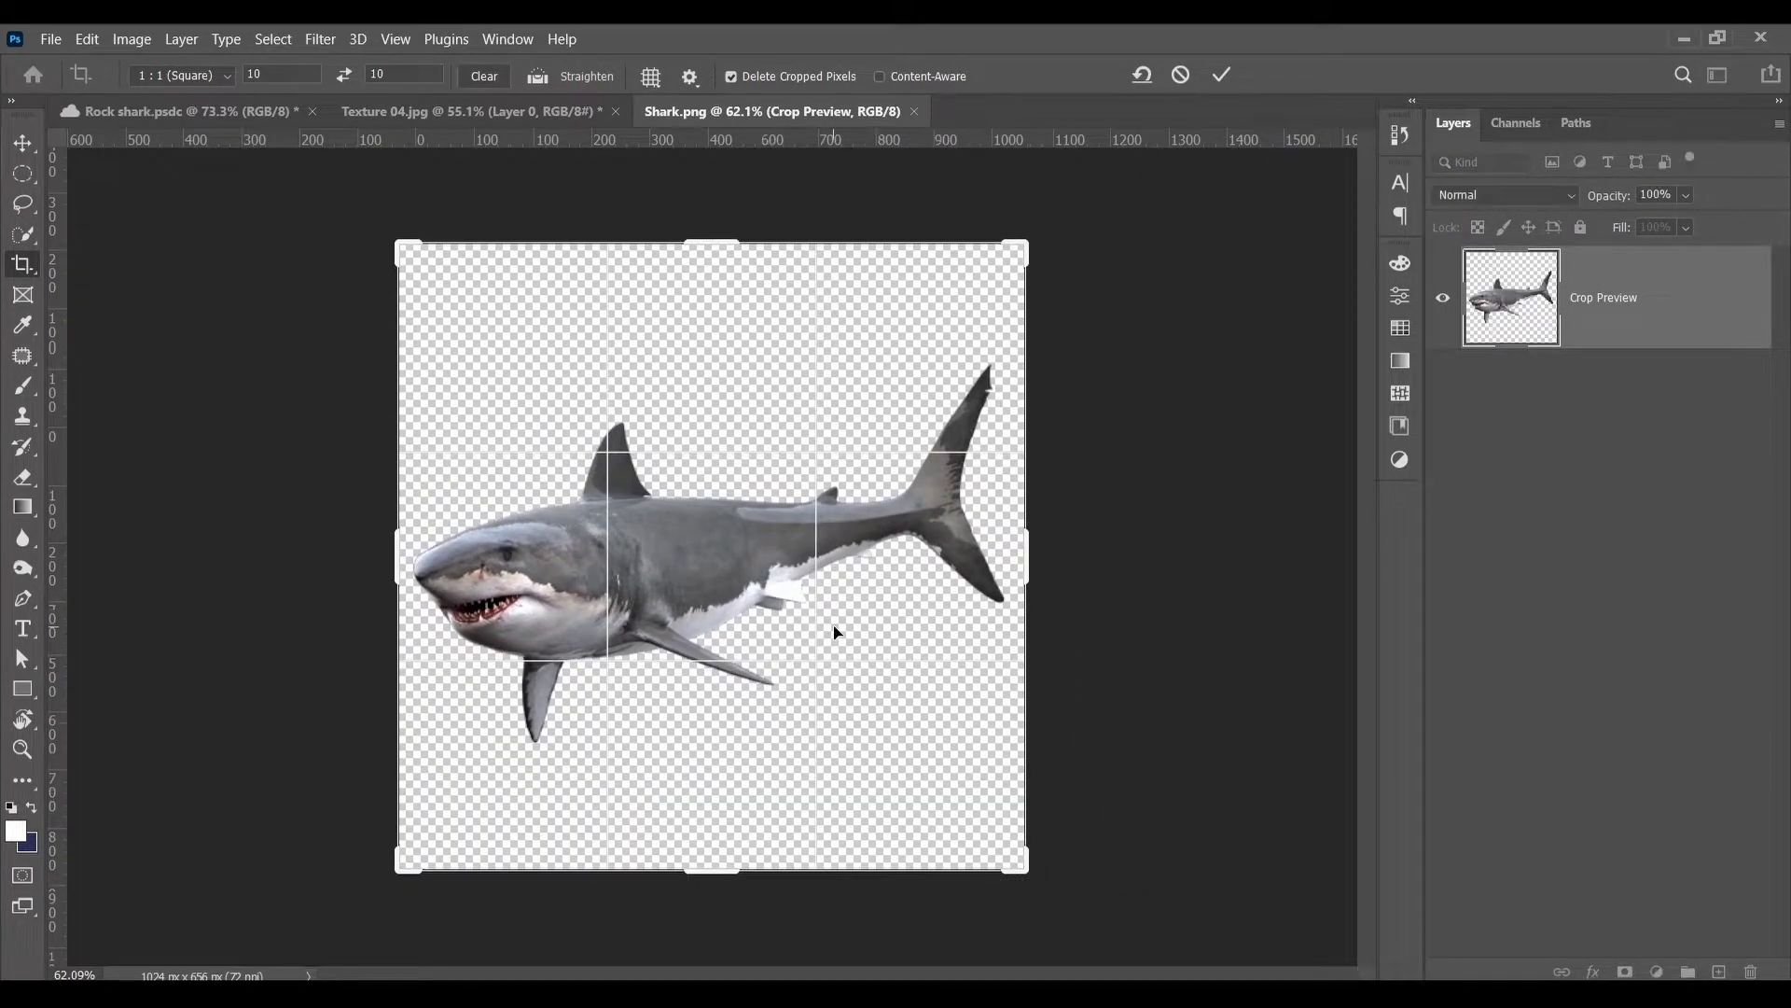
pyautogui.press('Return')
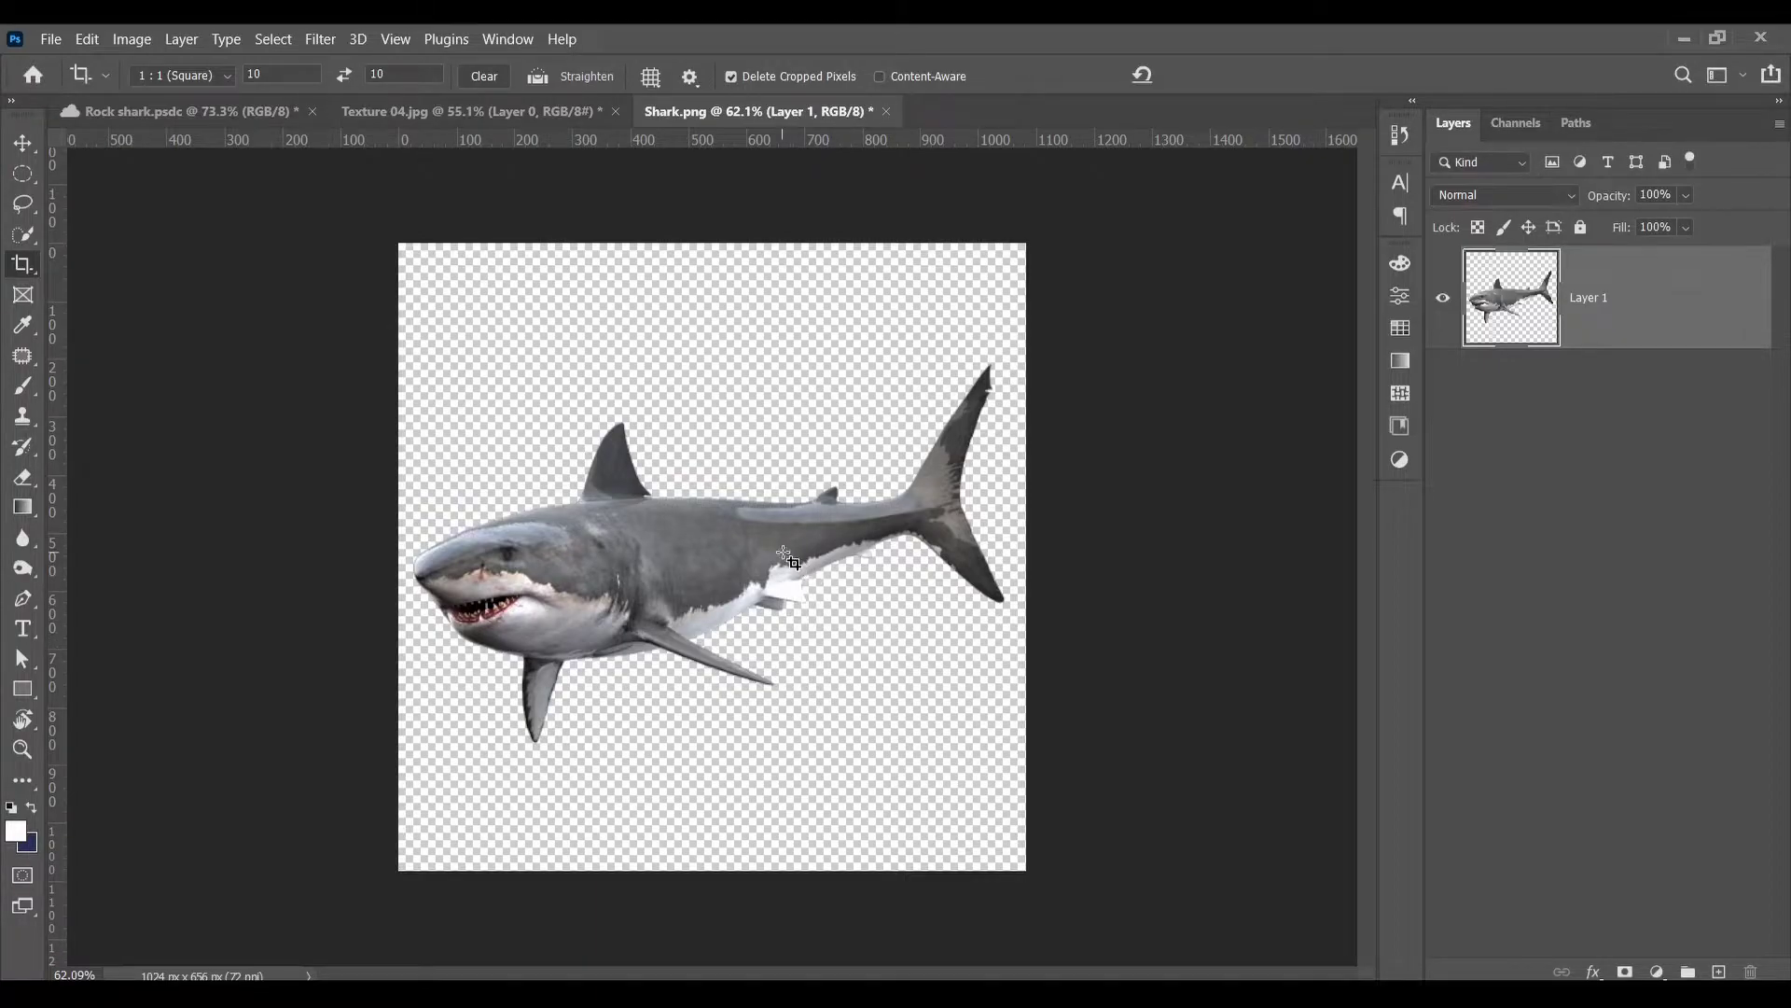
pyautogui.press('v')
pyautogui.moveTo(717, 547); pyautogui.dragTo(724, 558)
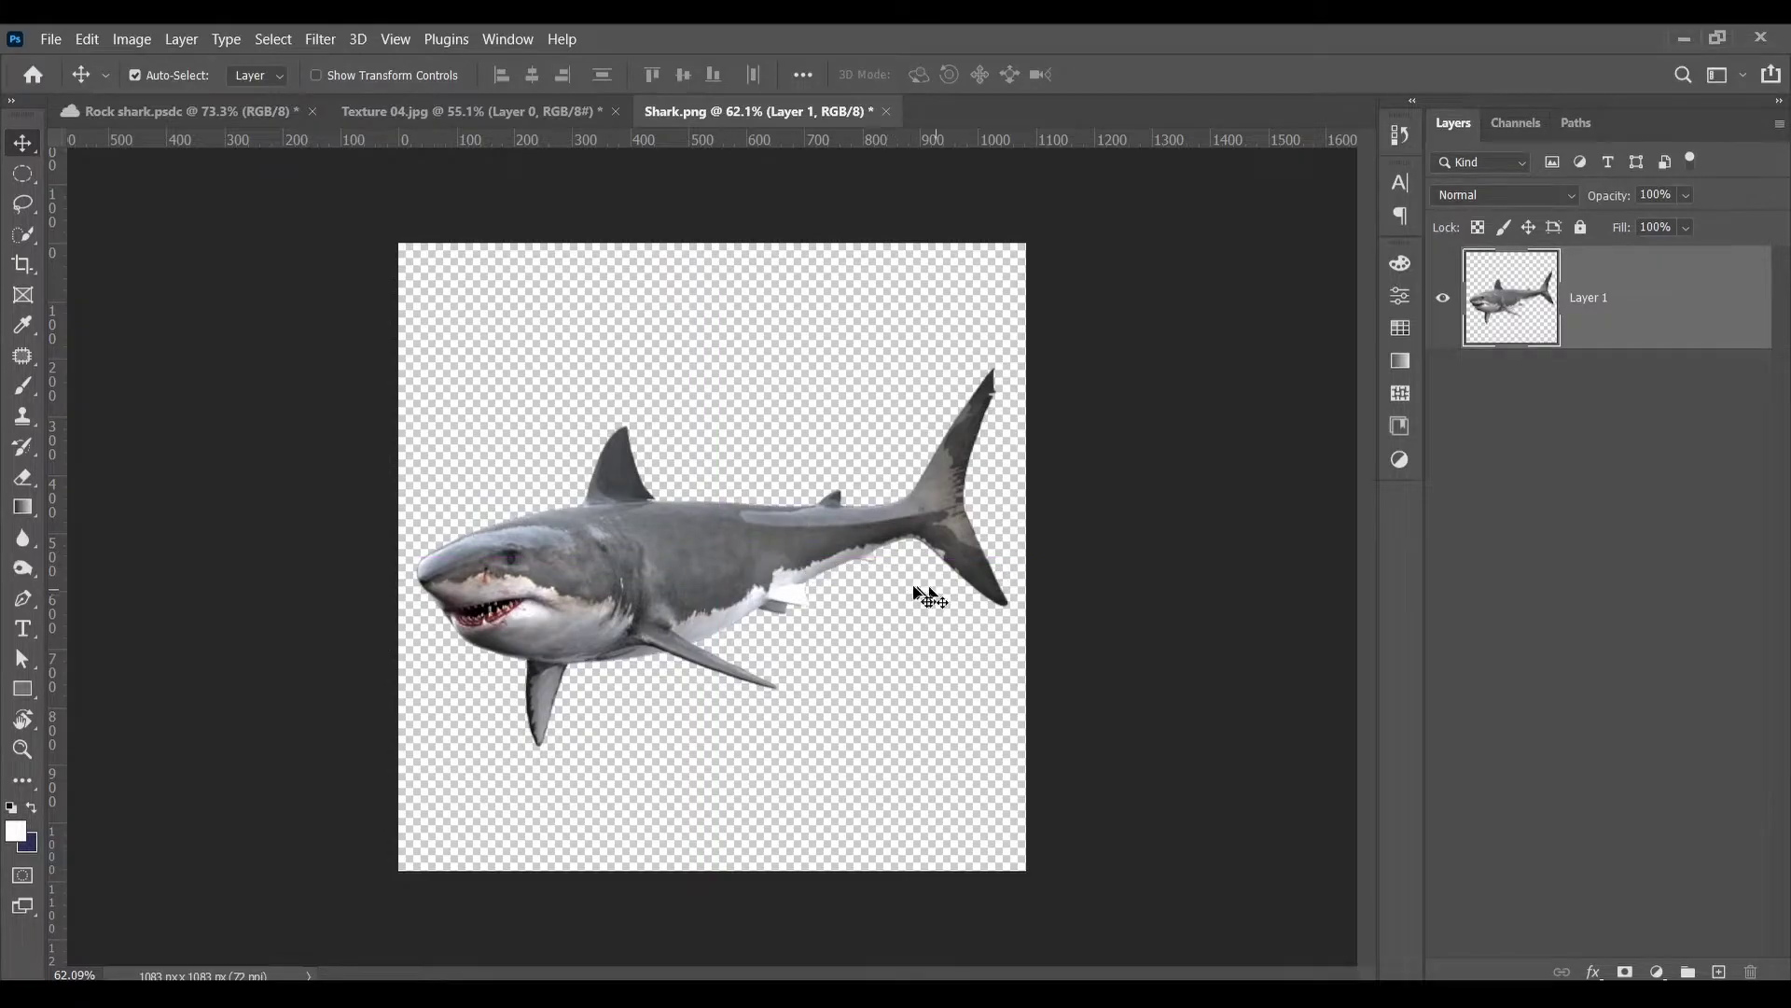
# Step: Drag the Texture 04.jpg rock layer into Shark.png as a new layer
pyautogui.scroll(1, 930, 597)
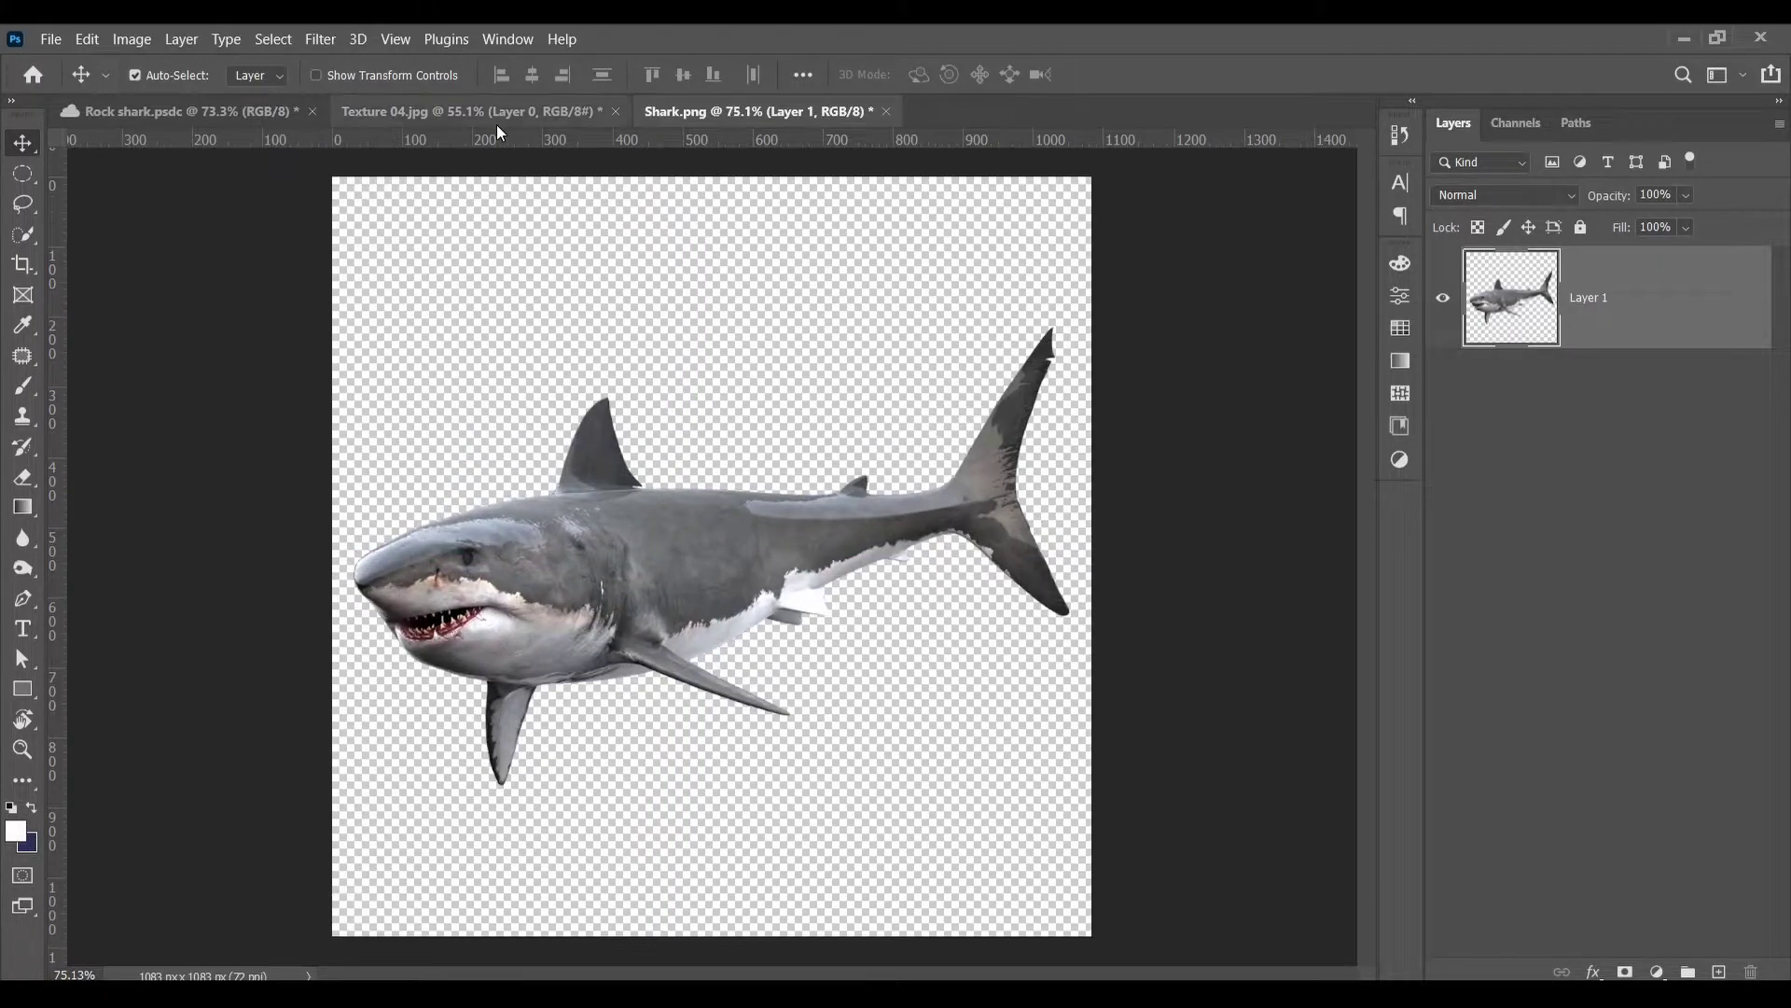
pyautogui.click(577, 121)
pyautogui.moveTo(1608, 294); pyautogui.dragTo(763, 565)
# Step: Scale the rock texture down to 57% so it spans the canvas width
pyautogui.scroll(-4, 771, 583)
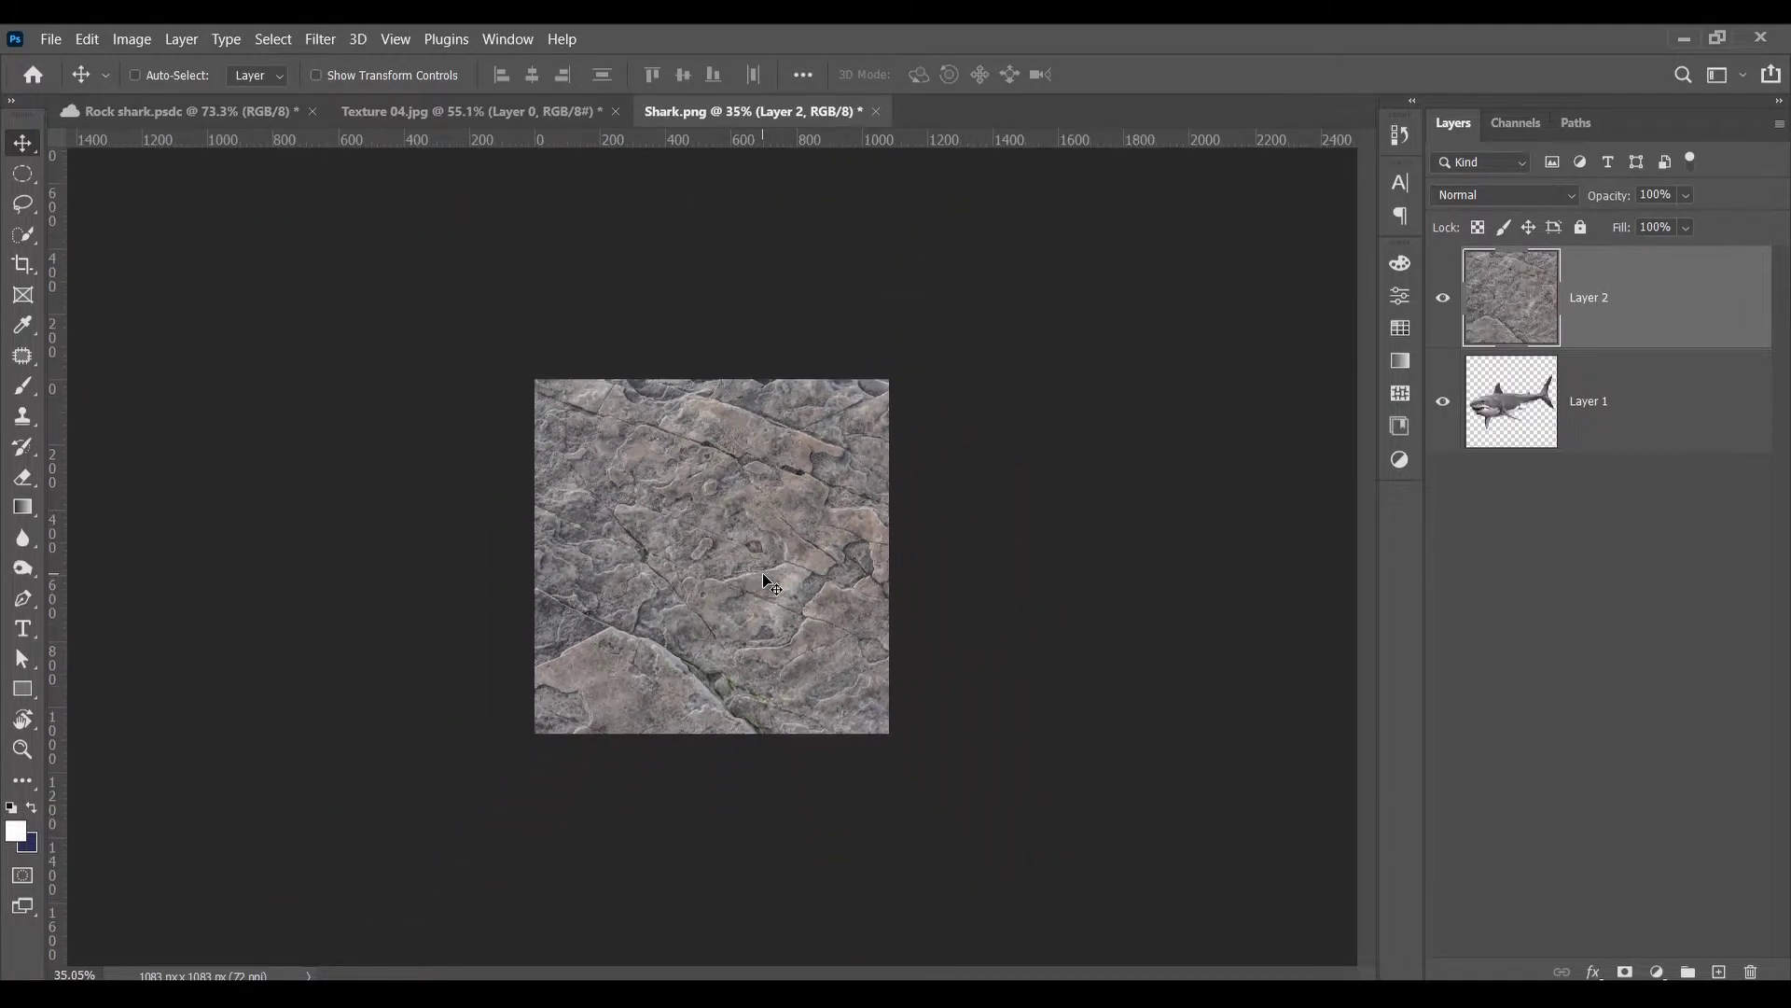
pyautogui.press('ctrl')
pyautogui.hotkey('ctrl', 't')
pyautogui.moveTo(1050, 355); pyautogui.dragTo(784, 532)
pyautogui.moveTo(701, 632); pyautogui.dragTo(829, 538)
pyautogui.press('Return')
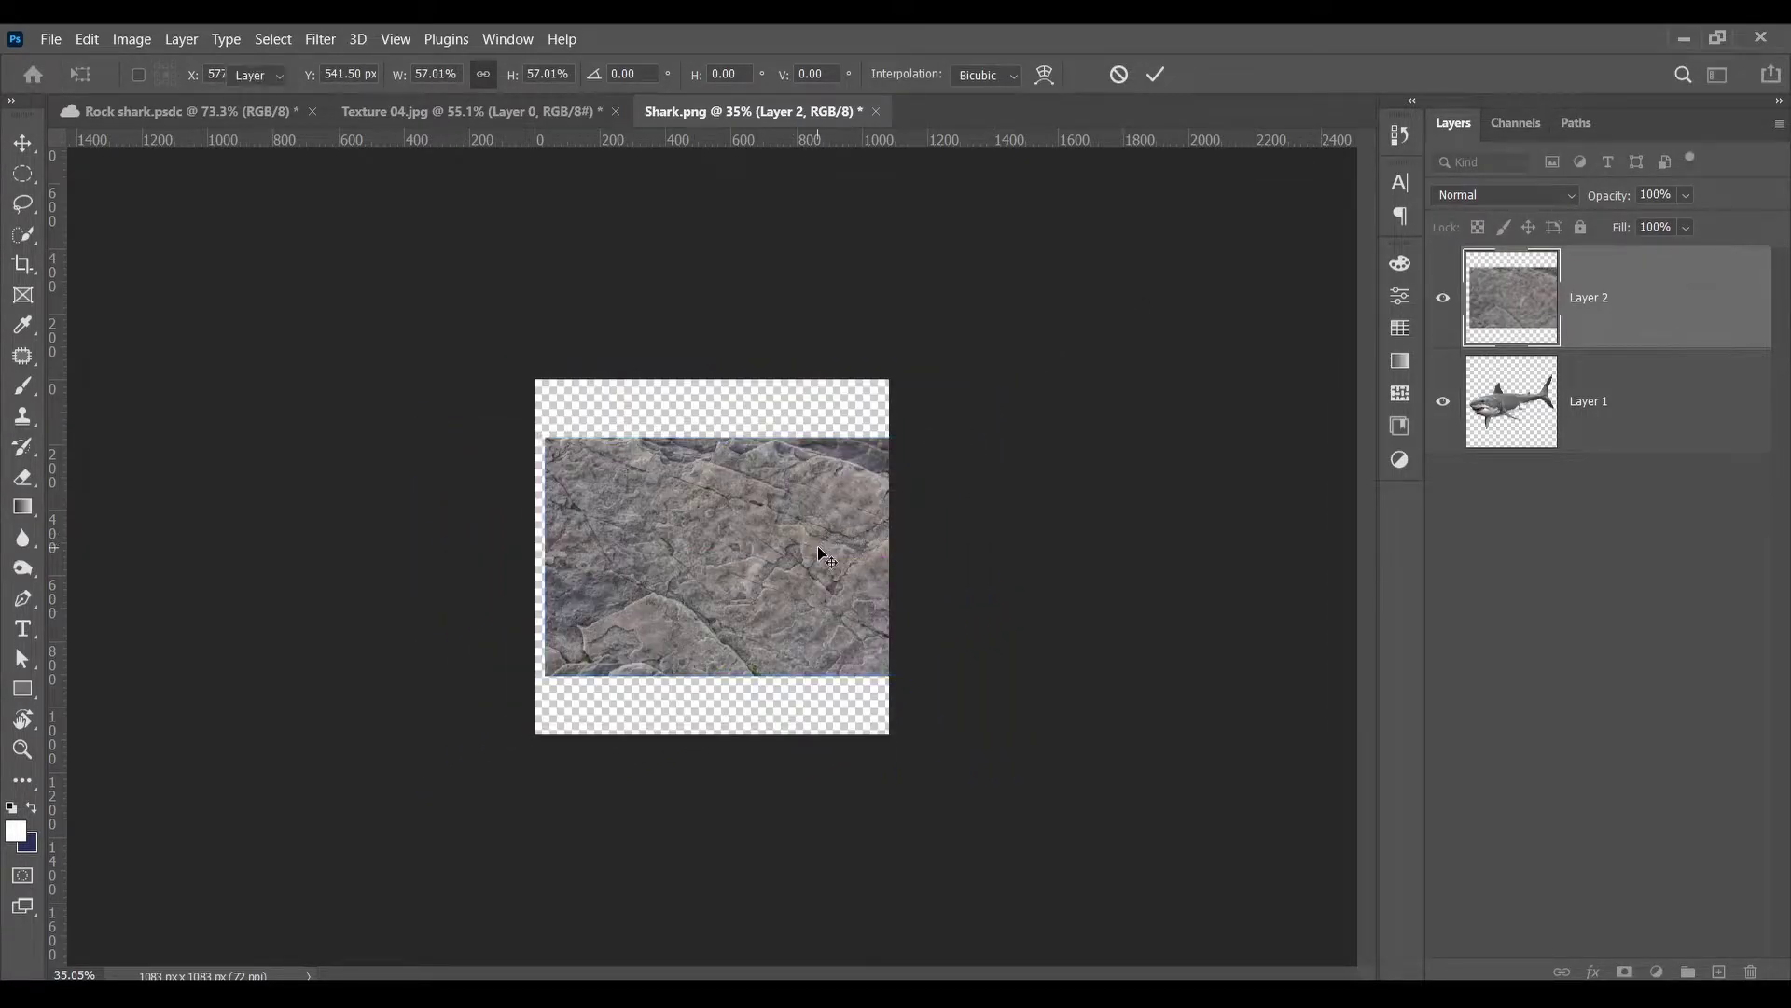
pyautogui.scroll(1, 817, 554)
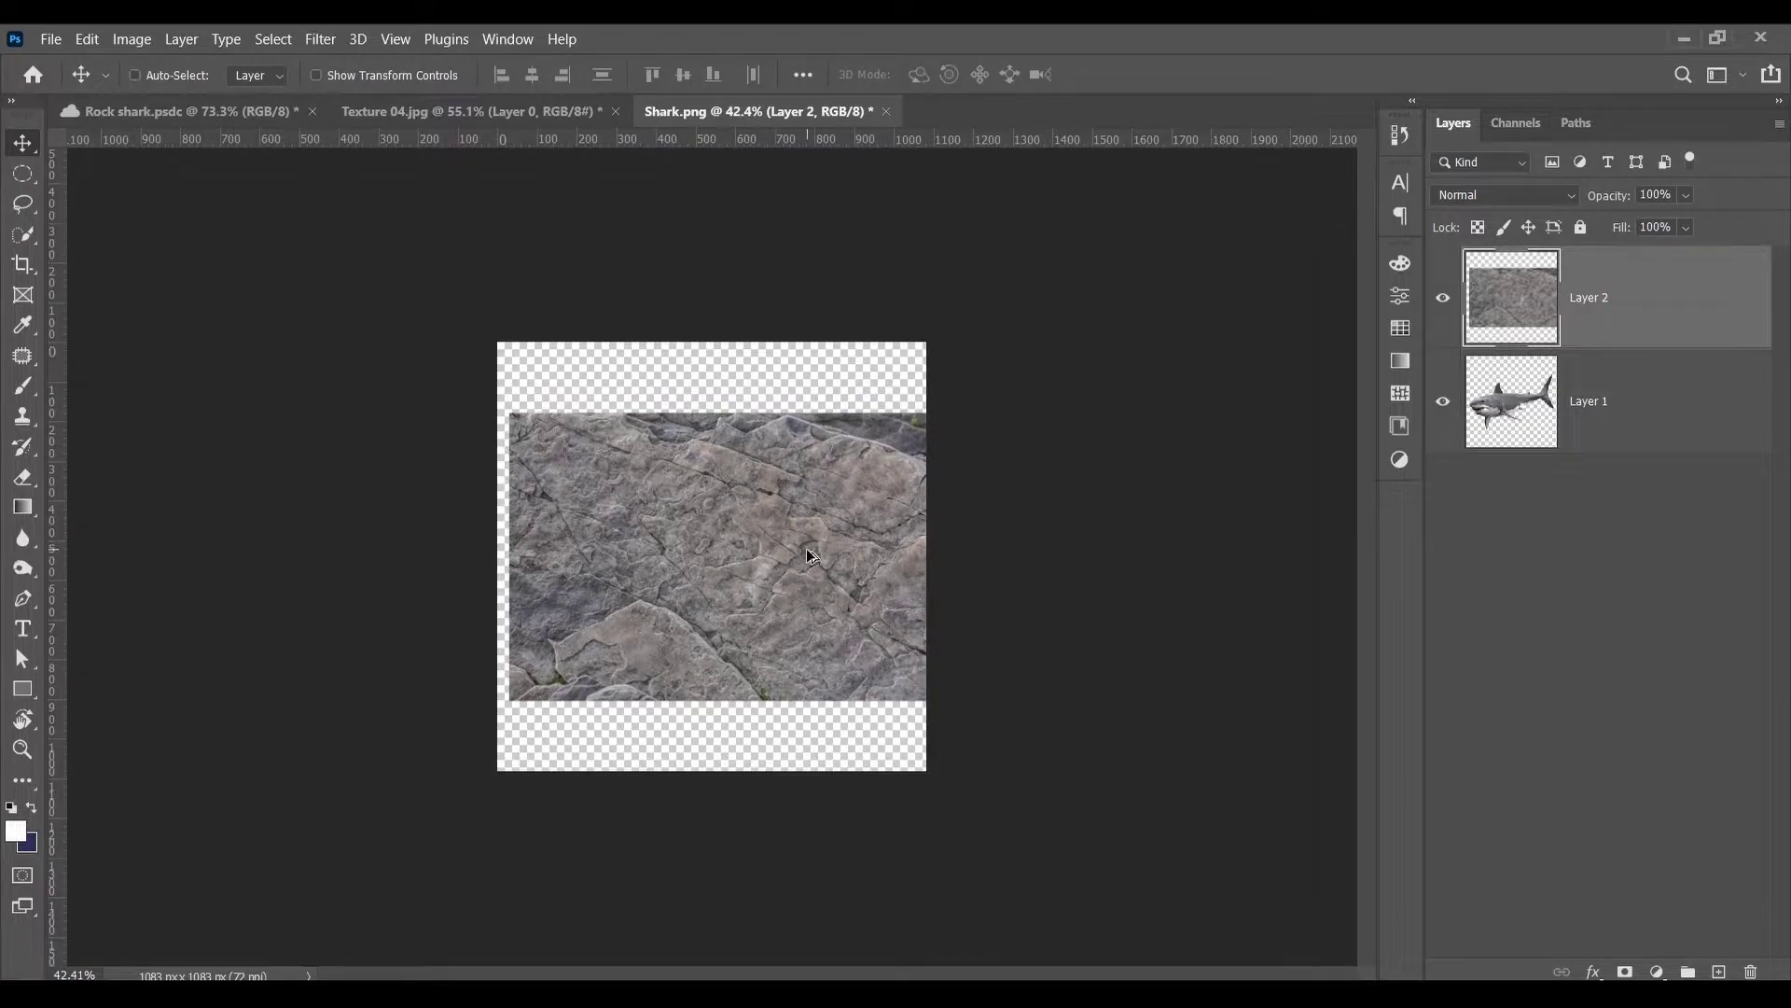
pyautogui.scroll(1, 811, 557)
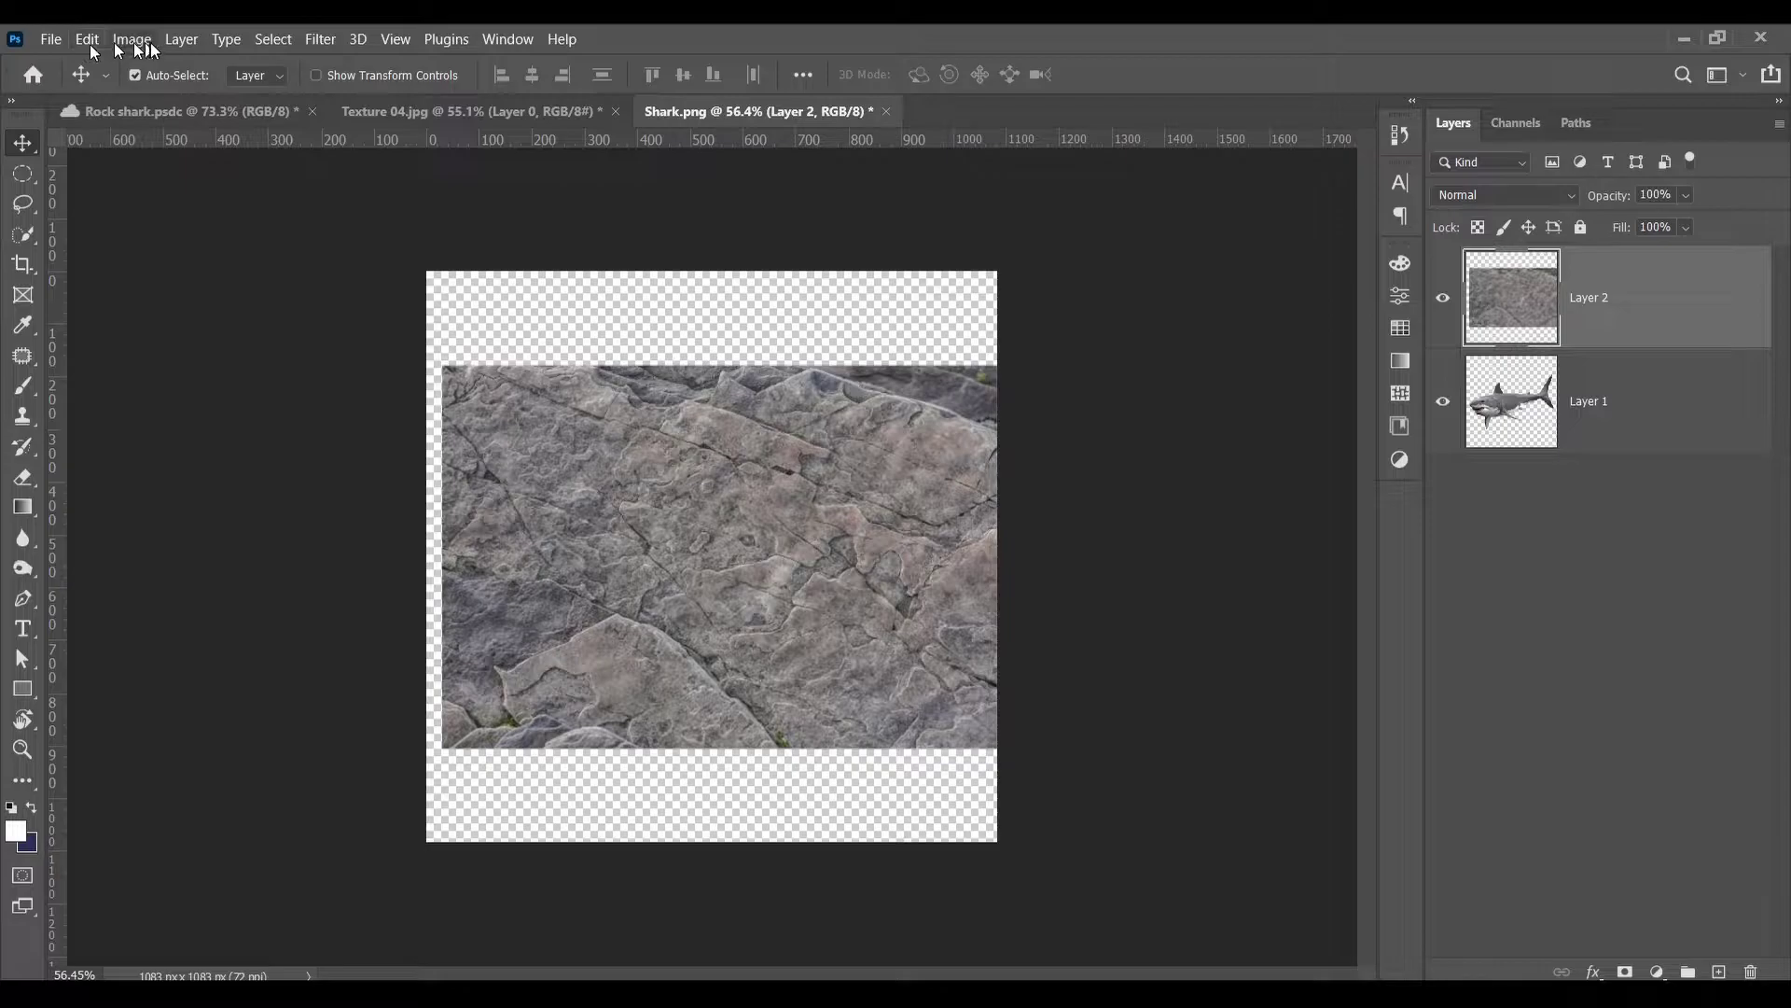
# Step: Duplicate the rock texture layer into a new document named DISPLACEMENT
pyautogui.click(181, 39)
pyautogui.click(216, 123)
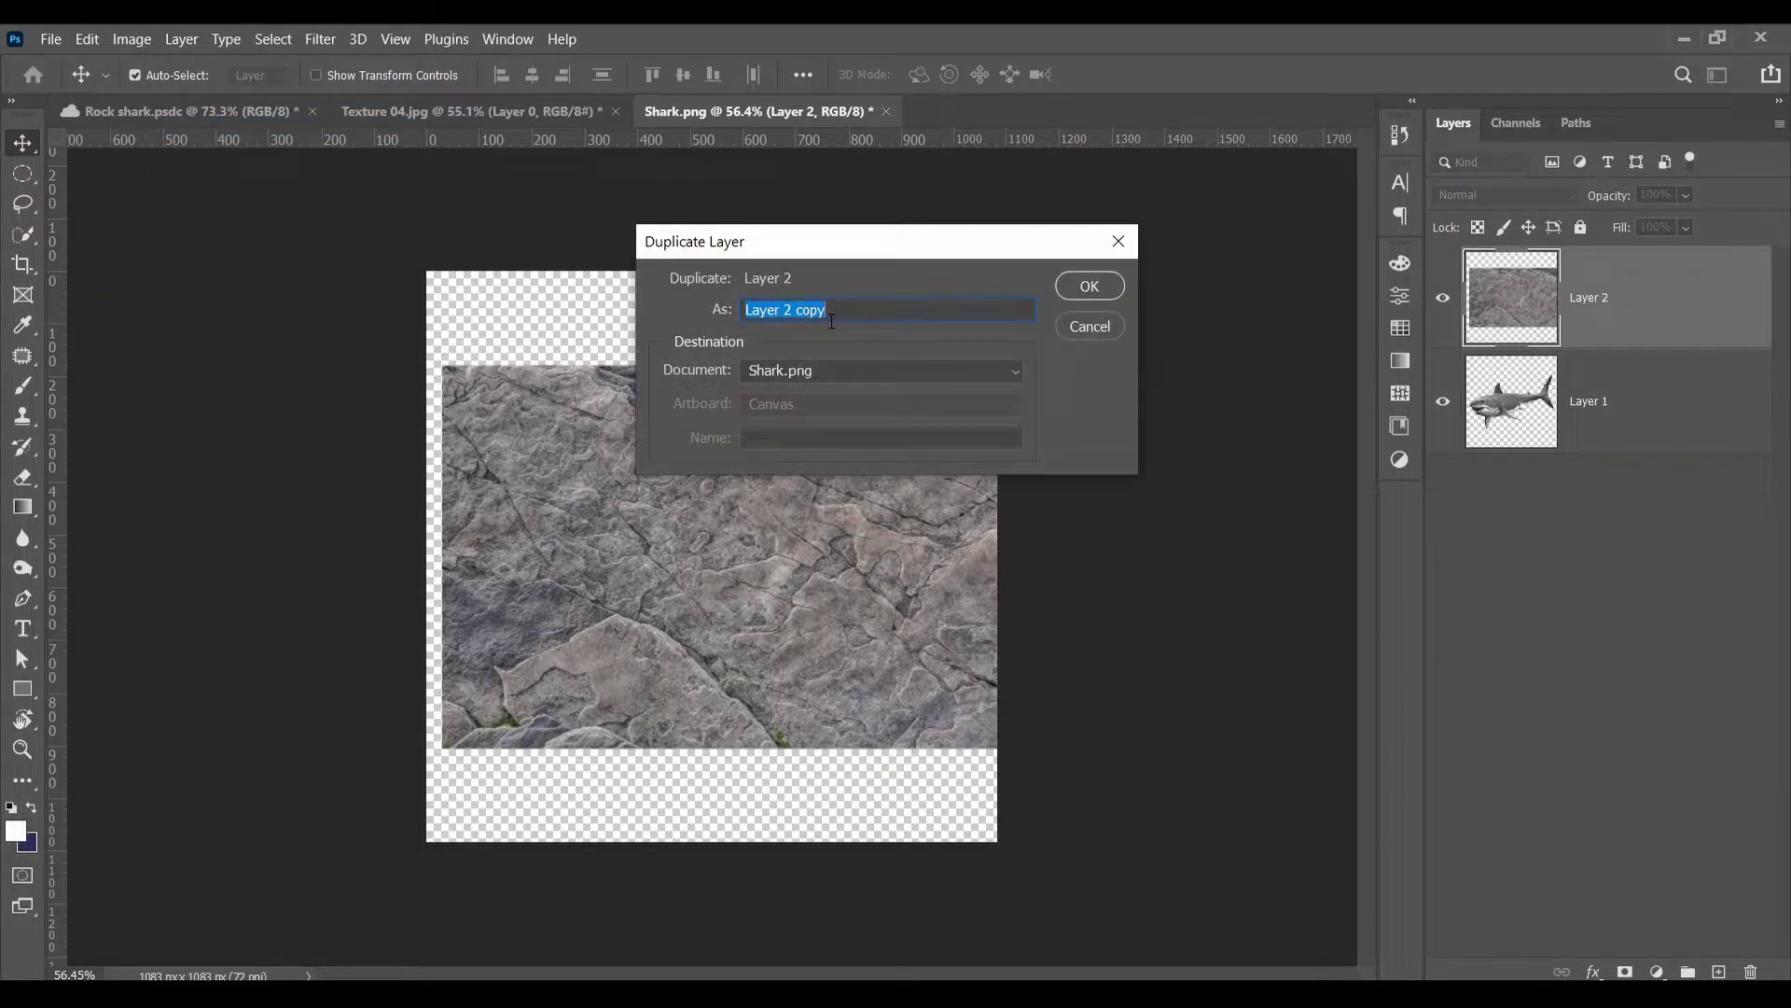
pyautogui.write('shark')
pyautogui.click(879, 377)
pyautogui.click(862, 455)
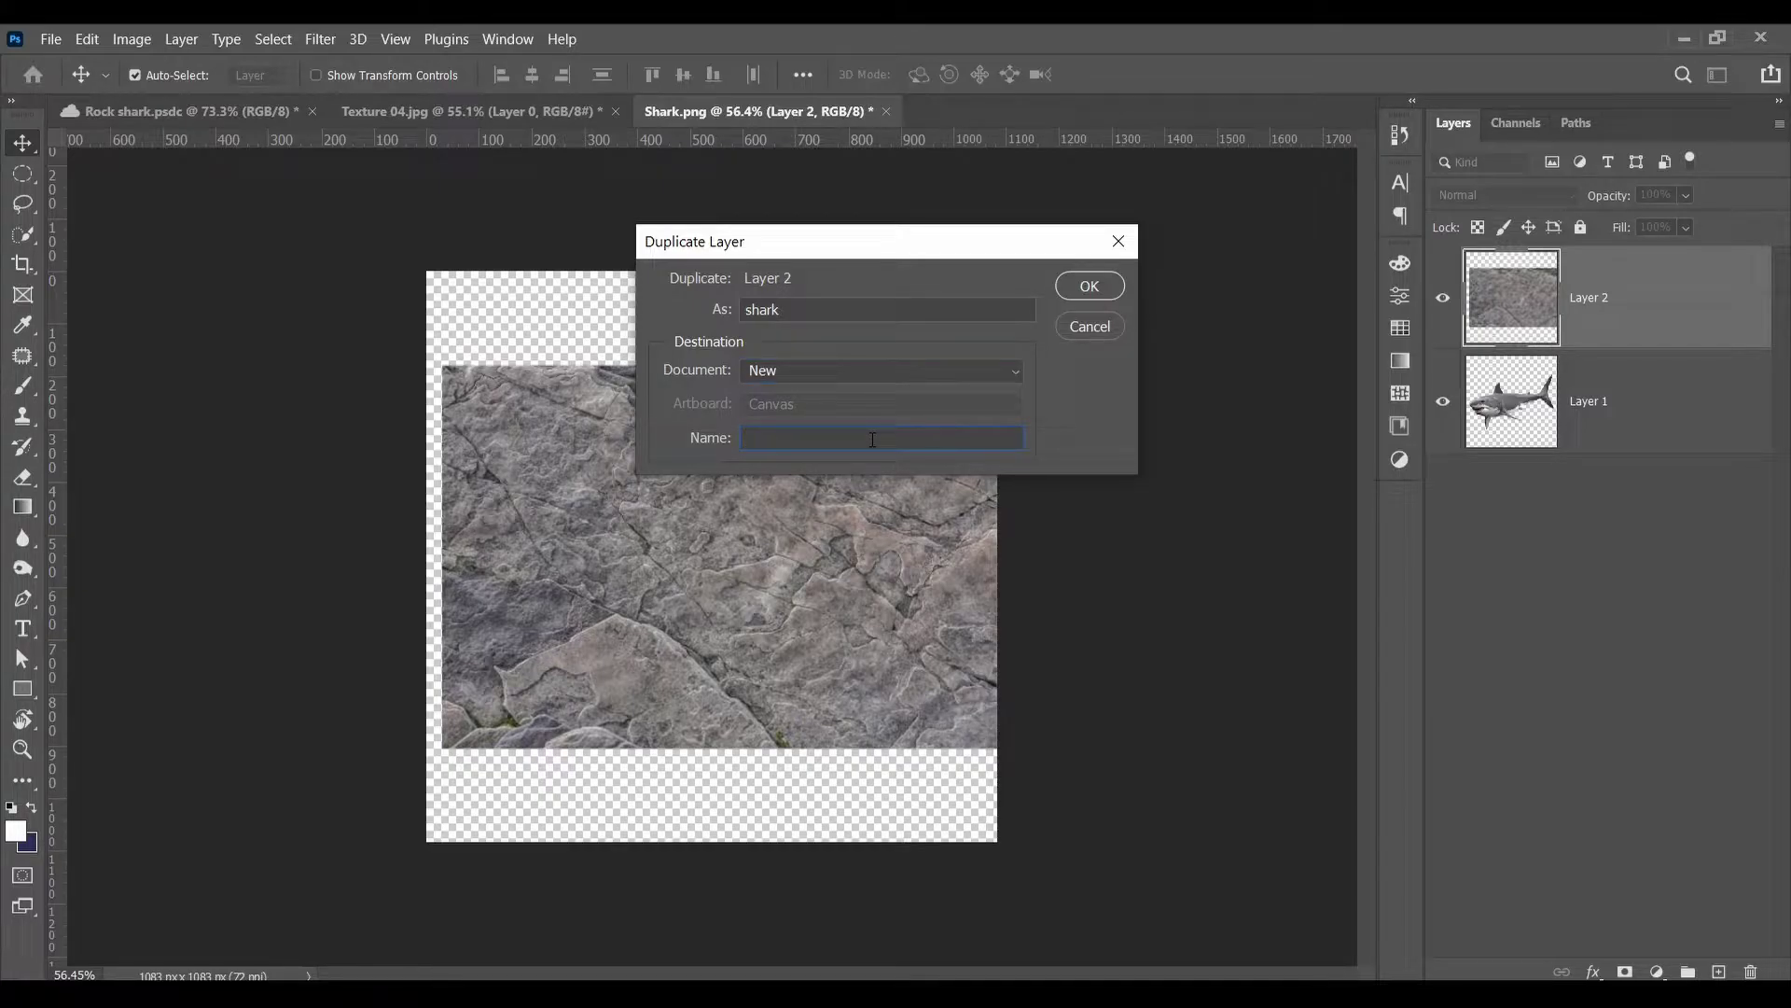
pyautogui.press('capslock')
pyautogui.write('DISPLA')
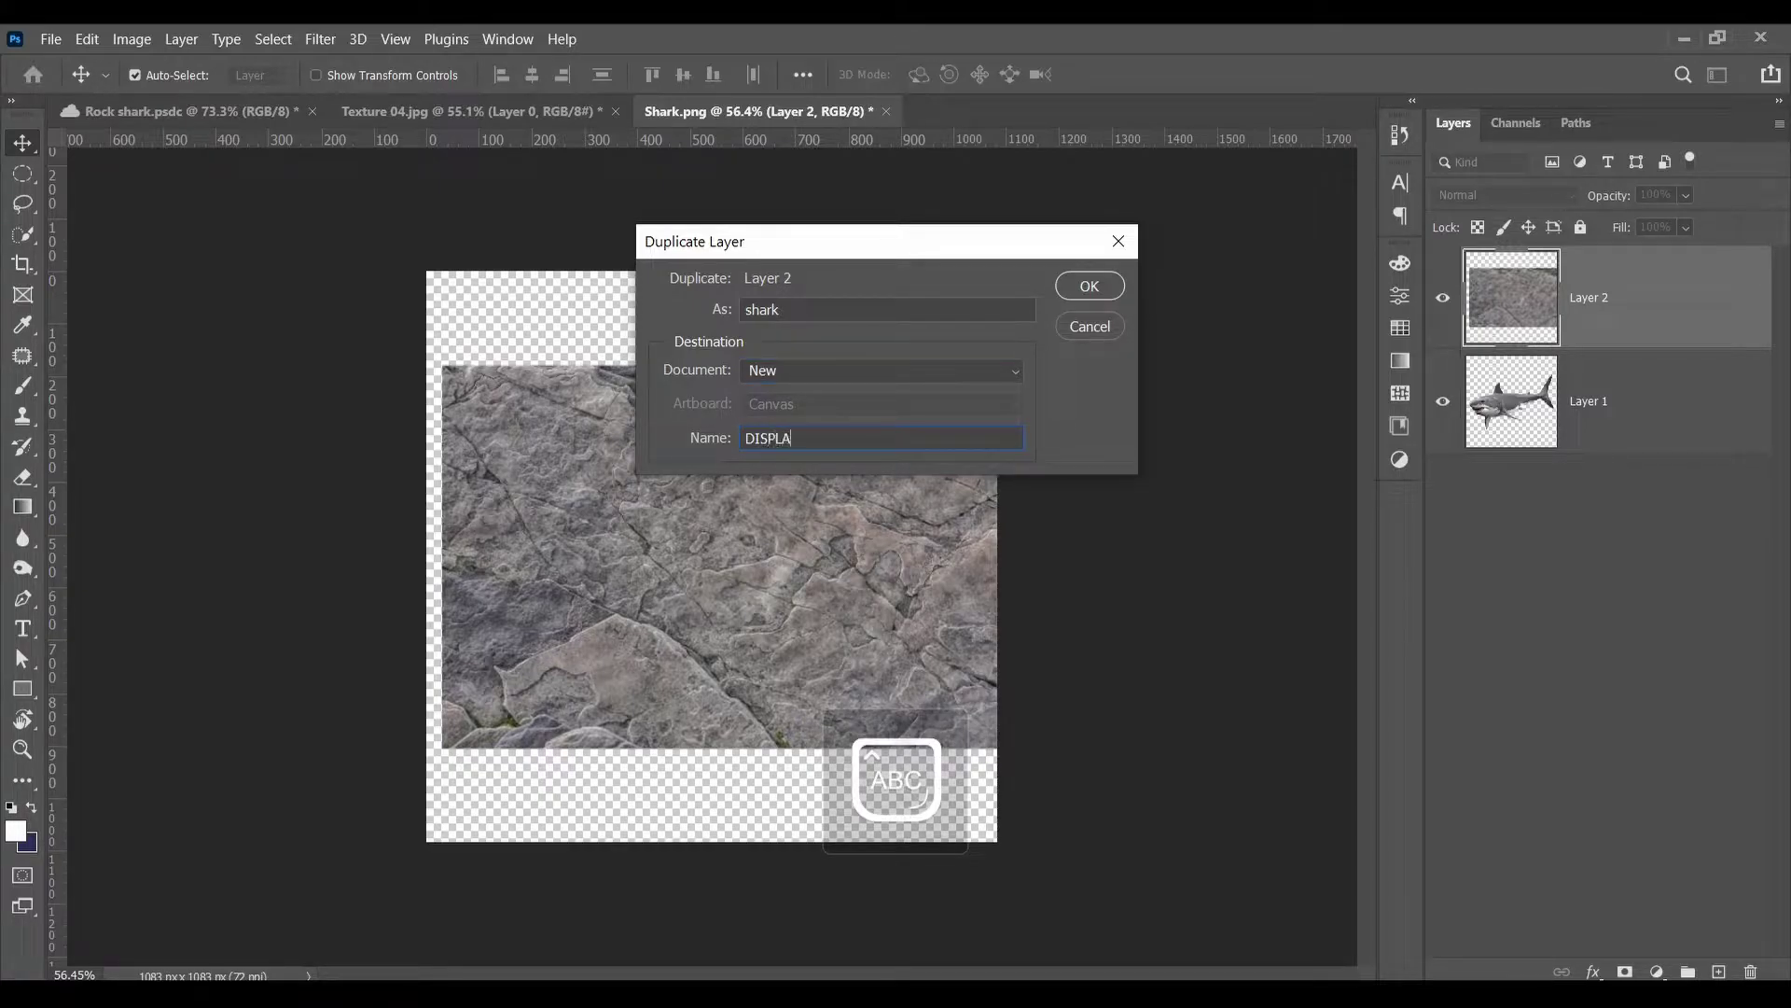
pyautogui.write('CEMENT')
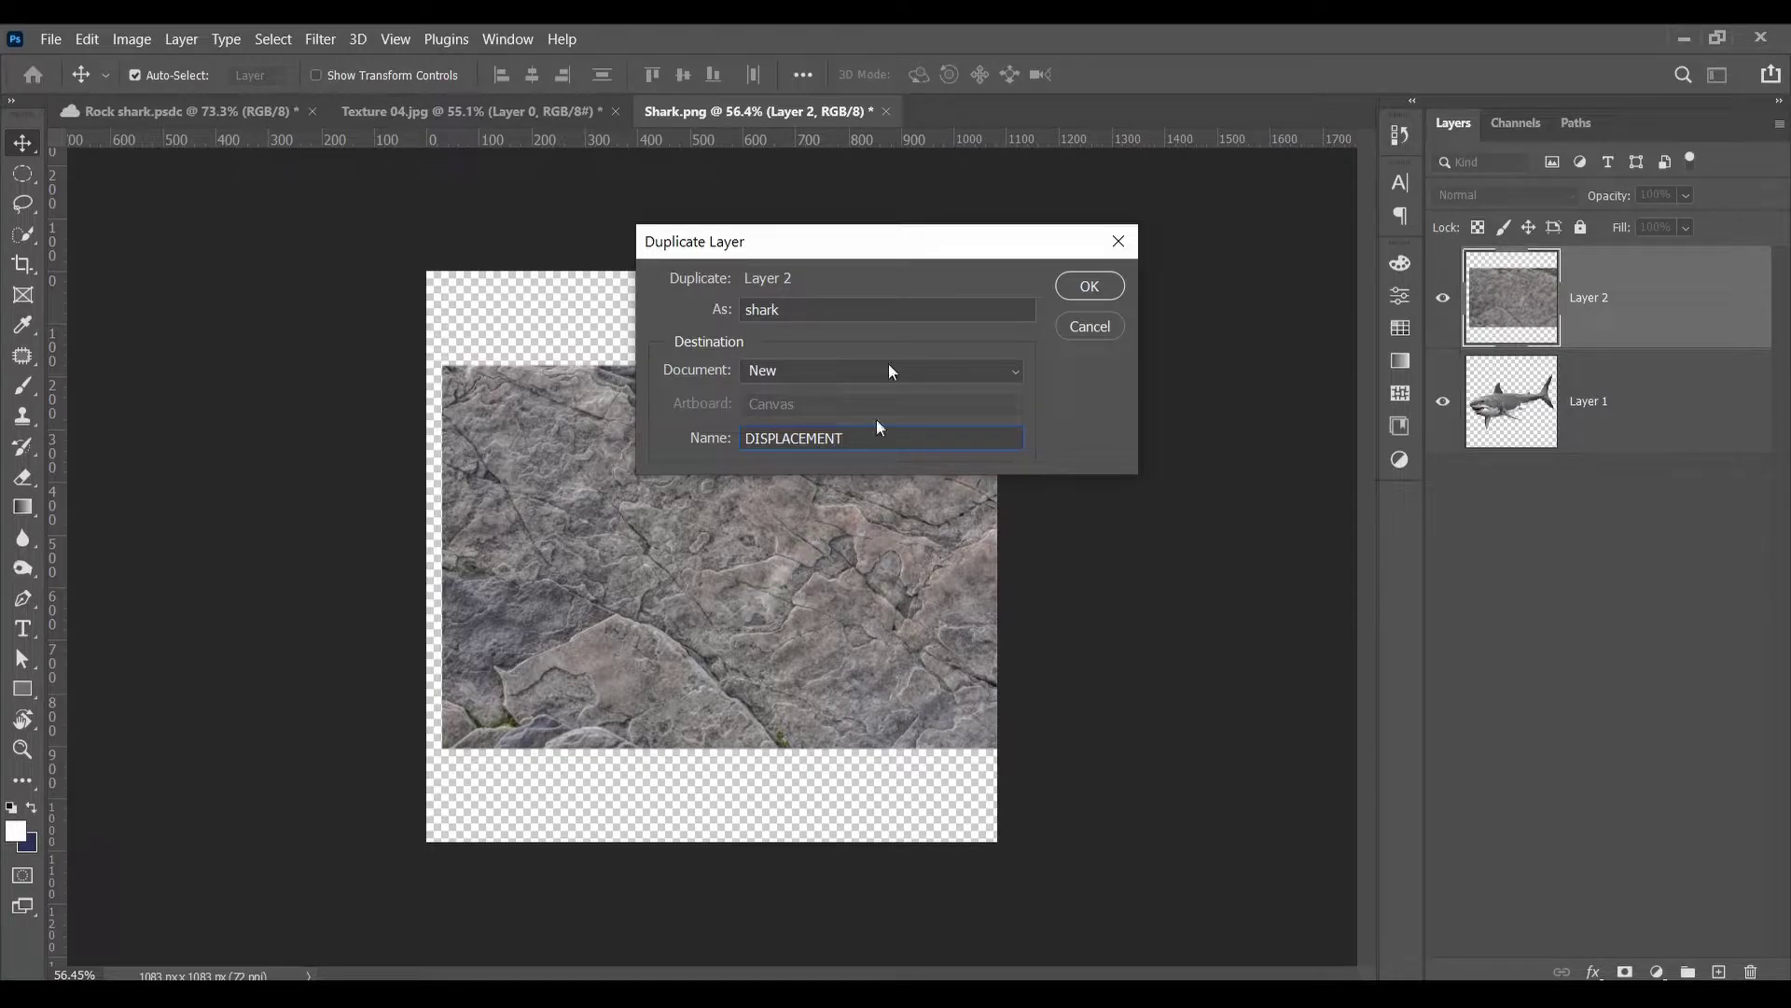
pyautogui.click(1082, 286)
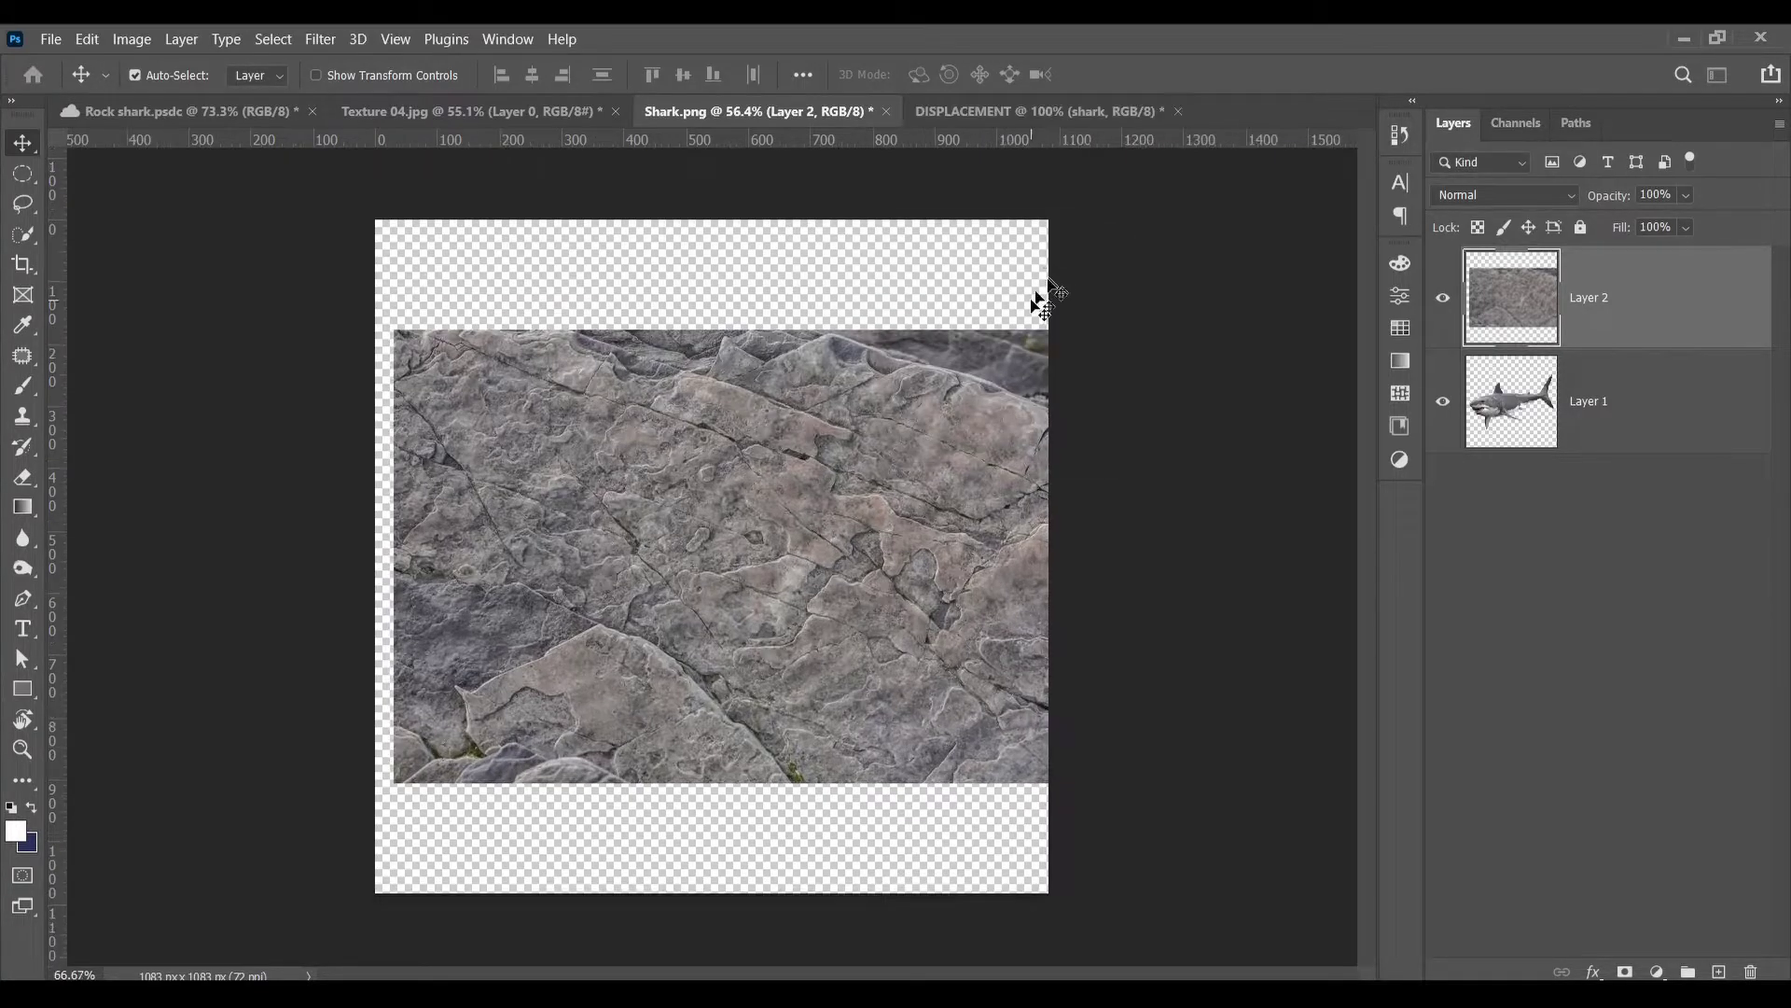
# Step: Save DISPLACEMENT as a Photoshop file on the Desktop and close it
pyautogui.click(832, 108)
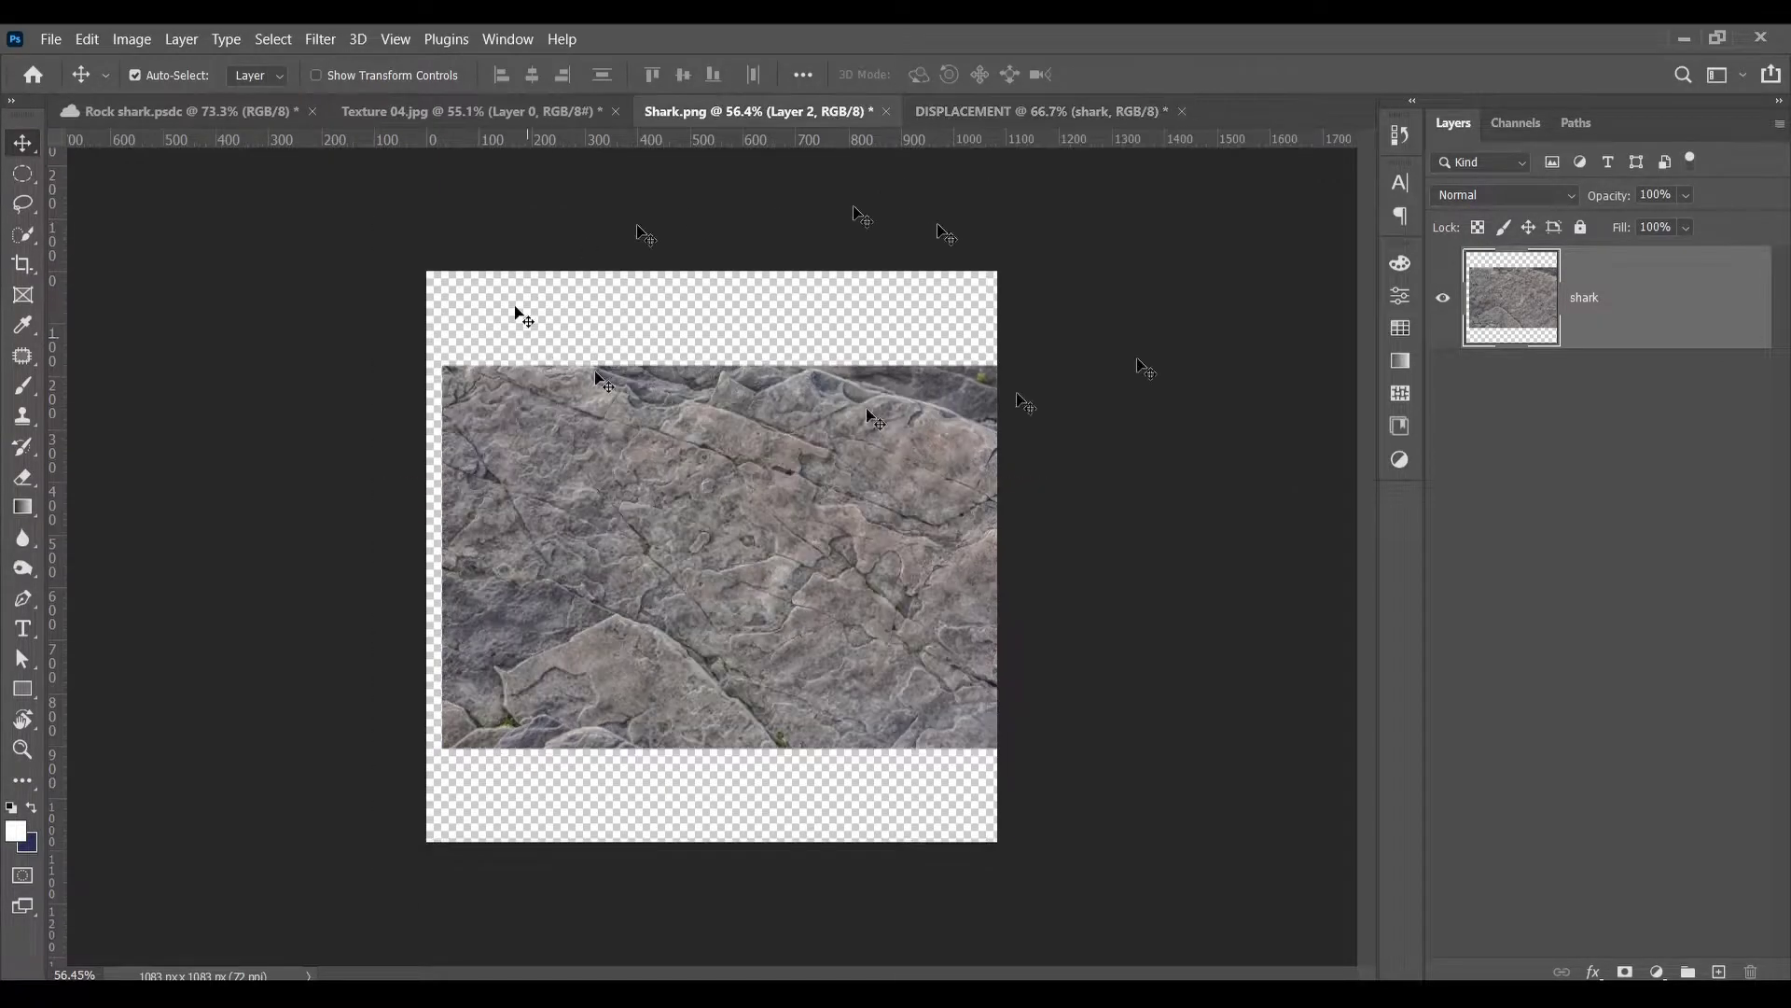
pyautogui.click(1026, 114)
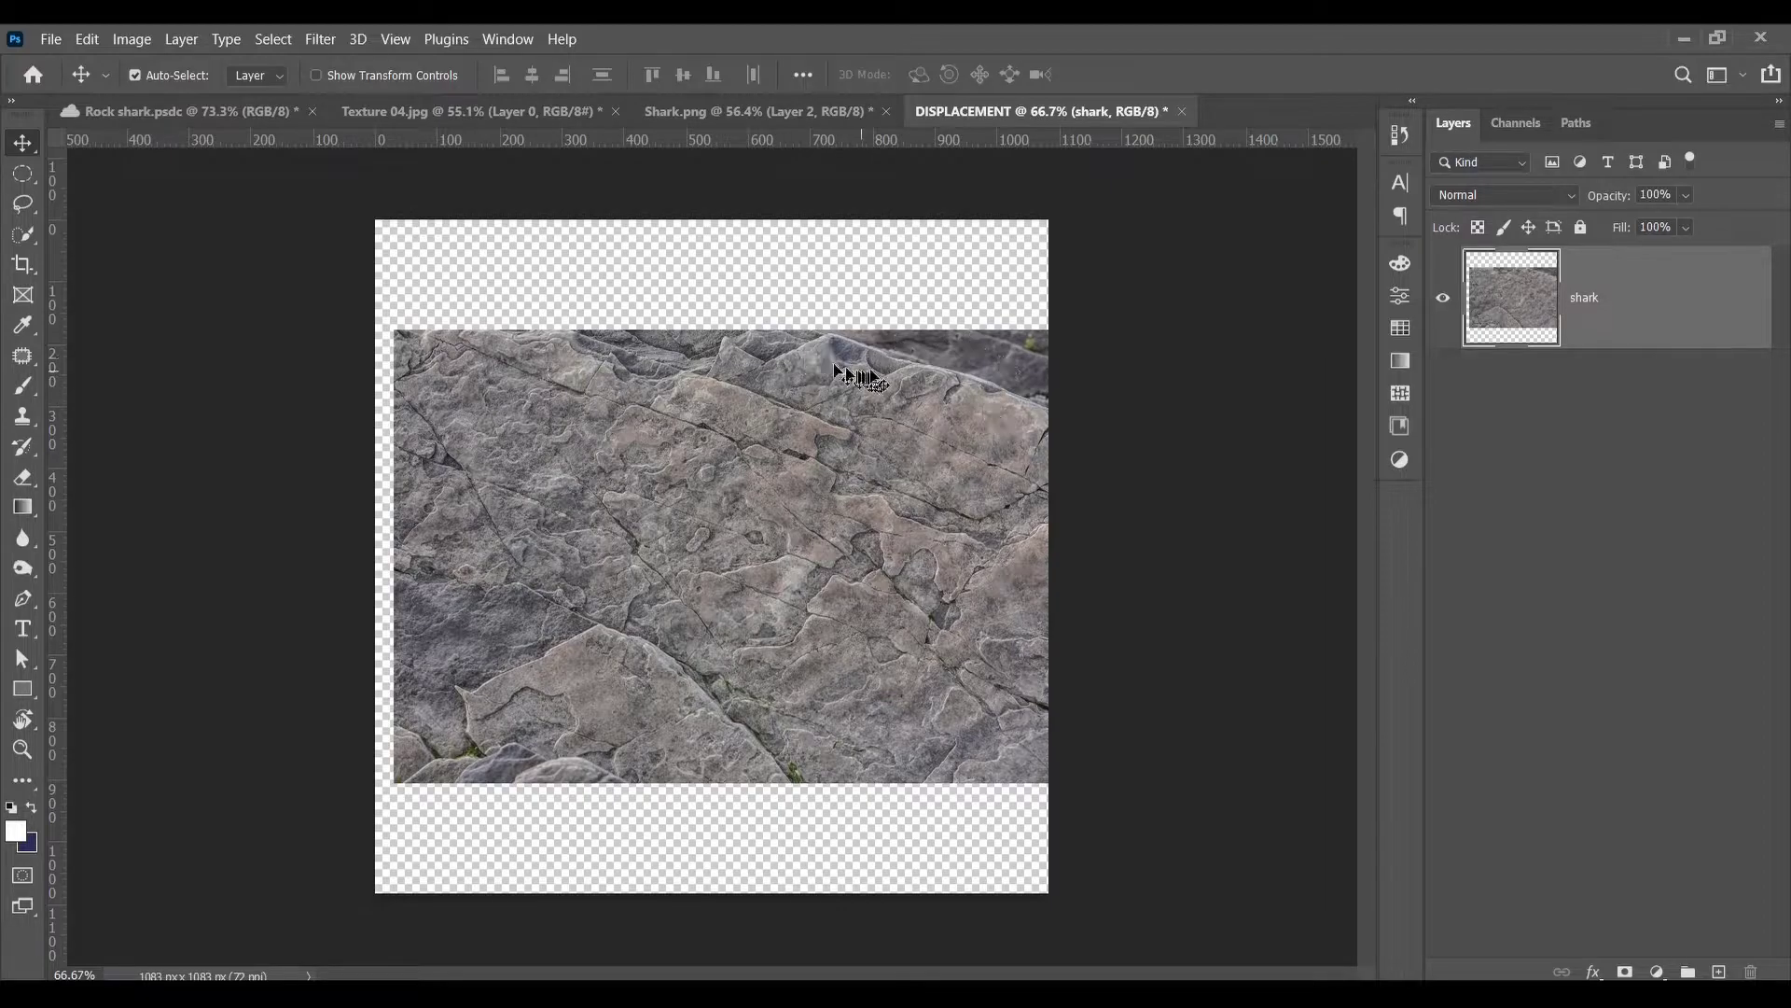
pyautogui.click(1182, 111)
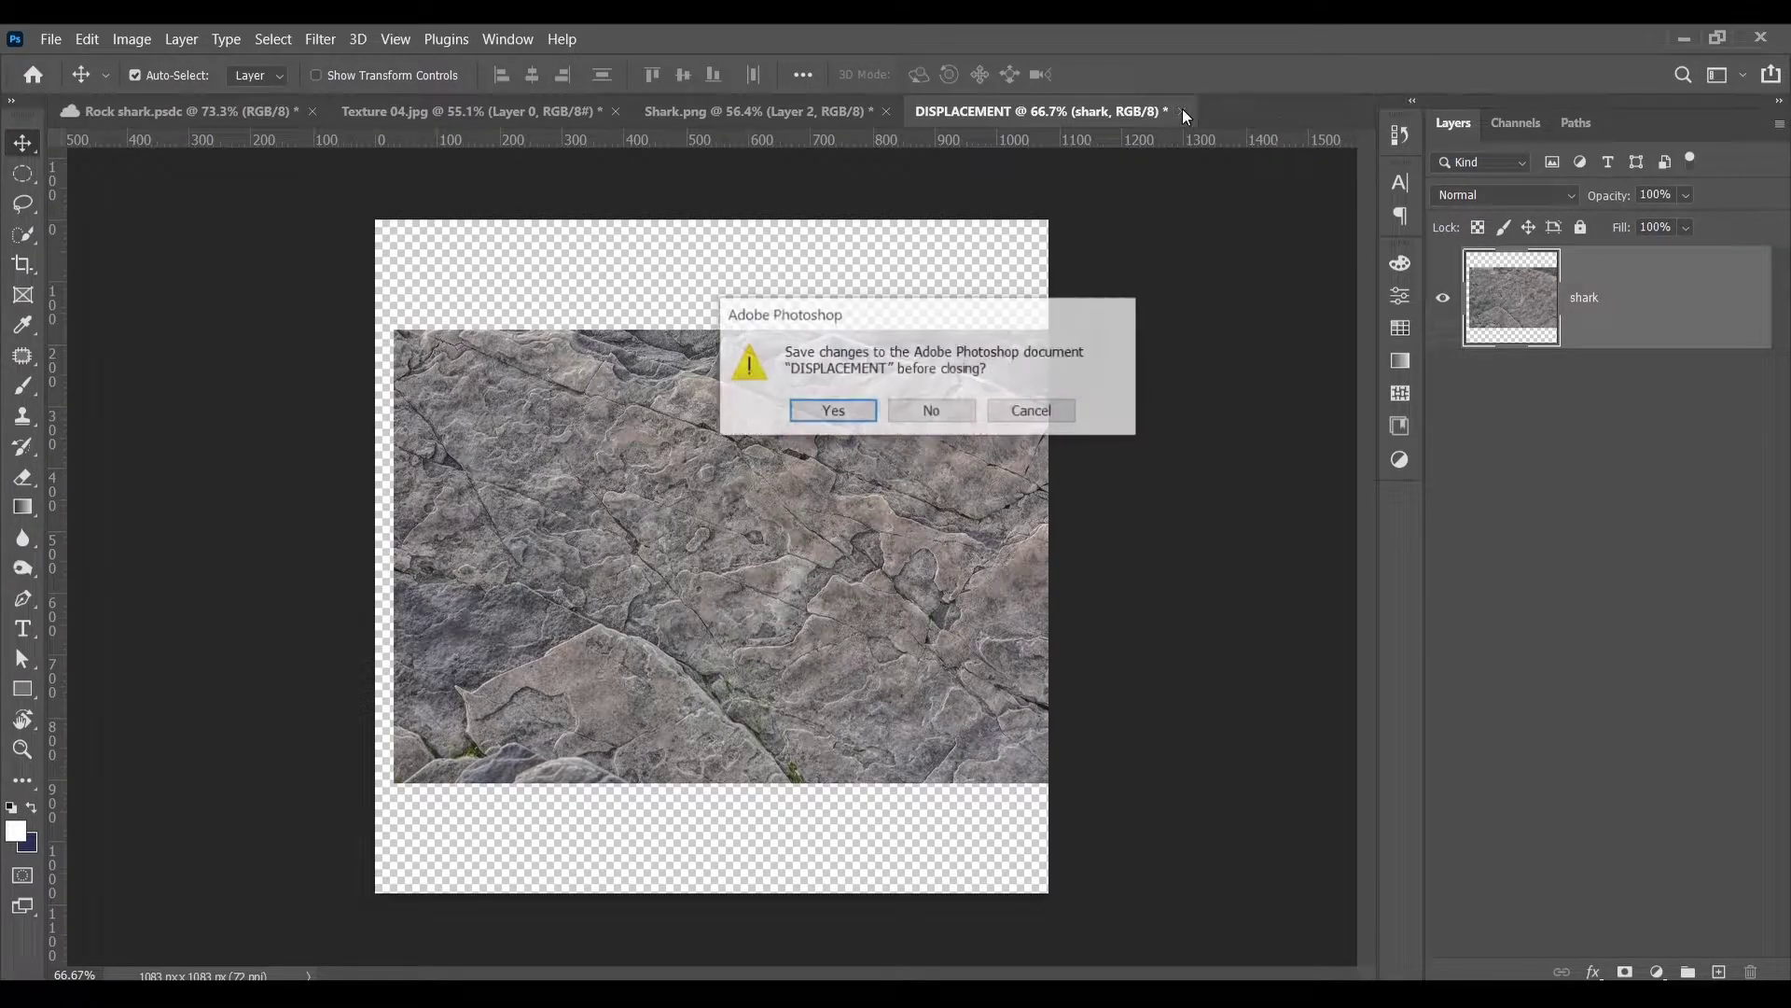
pyautogui.click(838, 409)
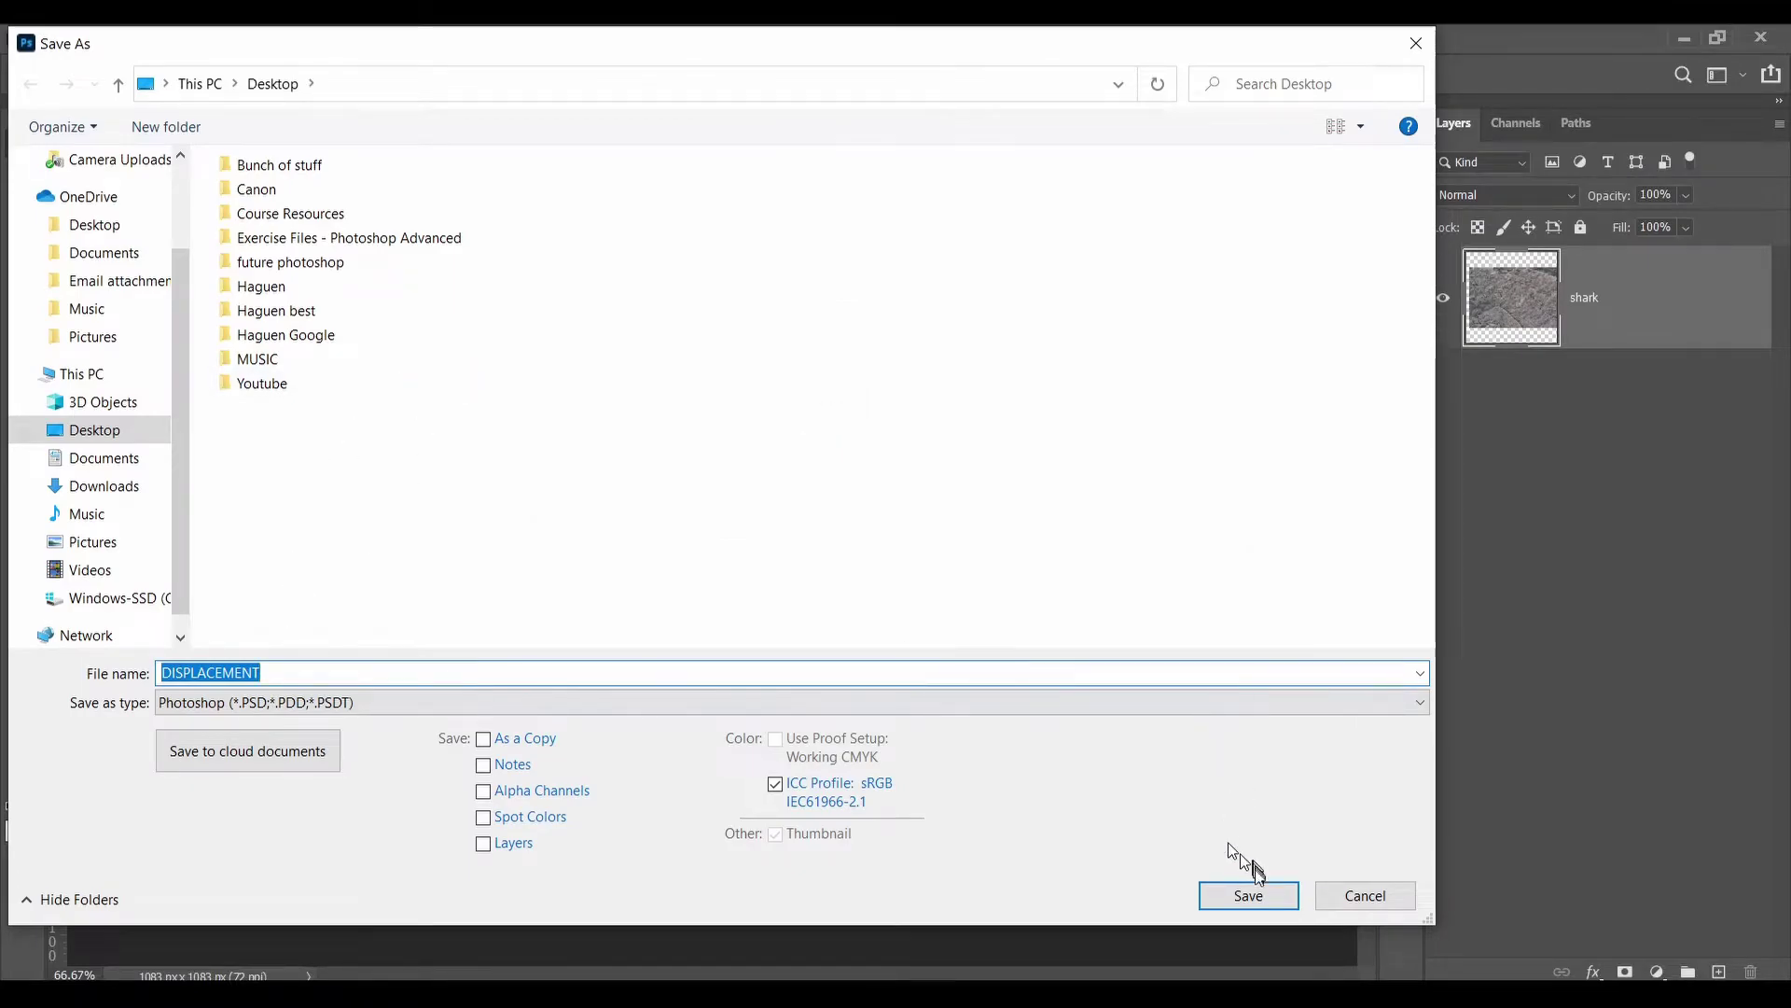
pyautogui.click(1250, 888)
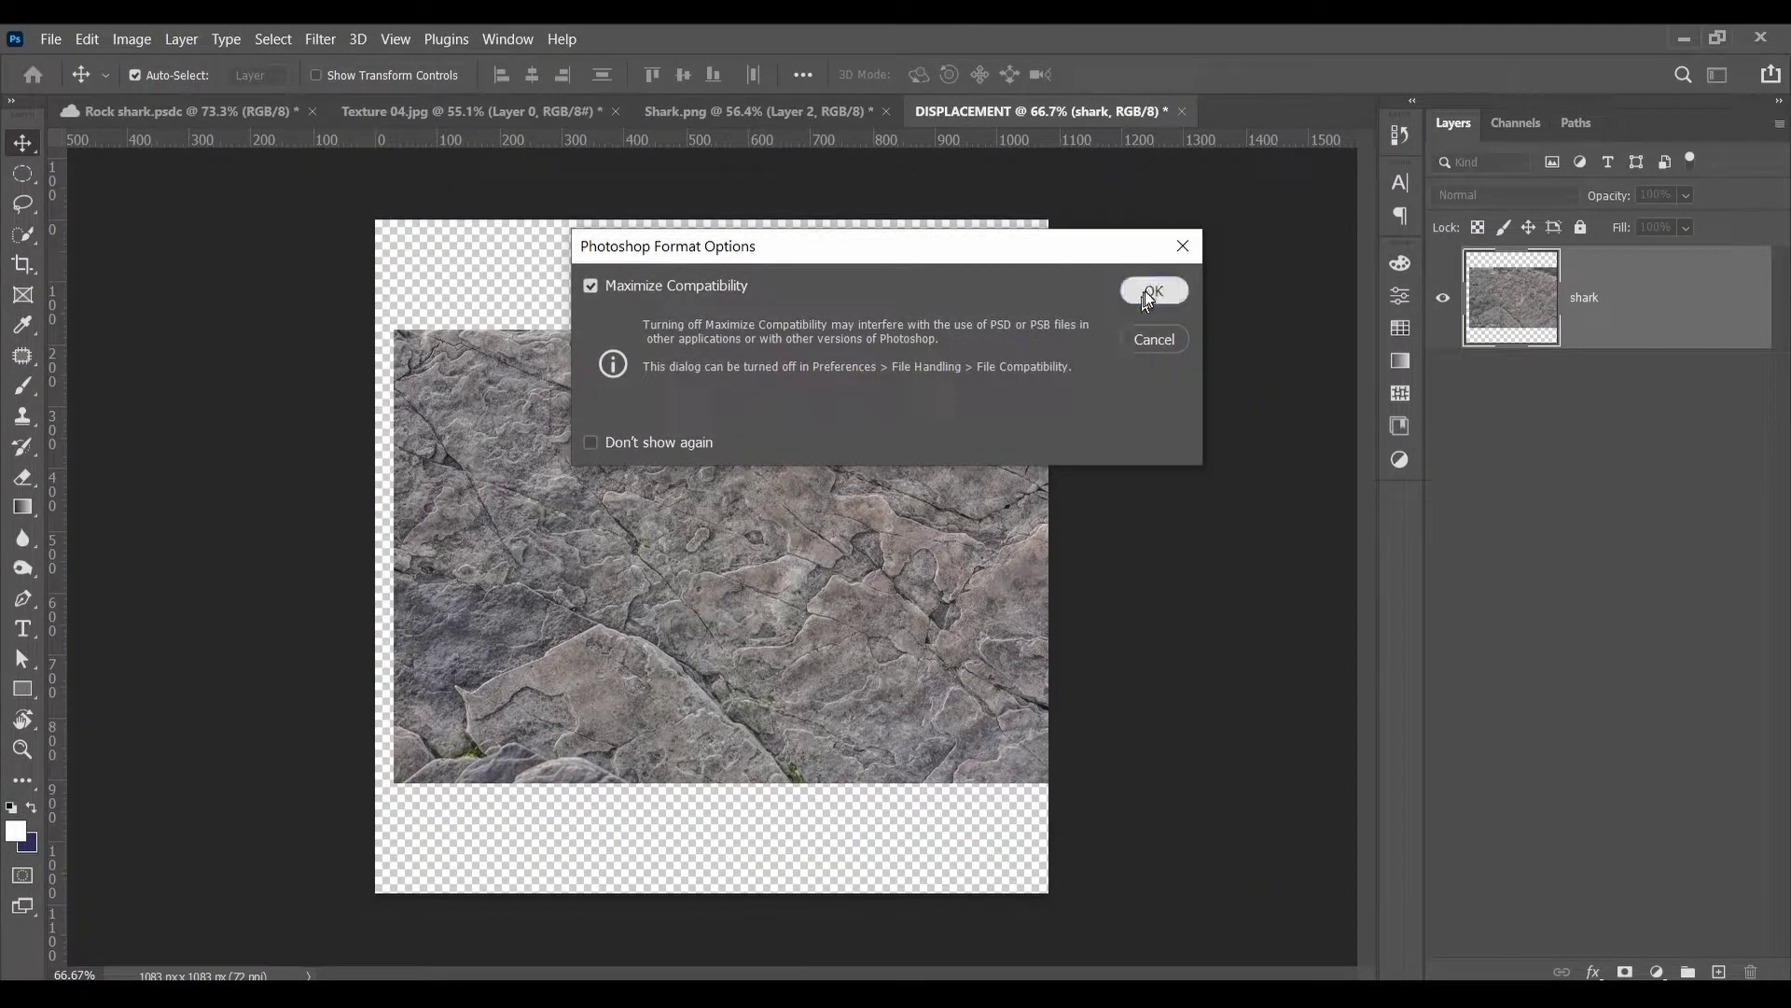
pyautogui.click(1153, 291)
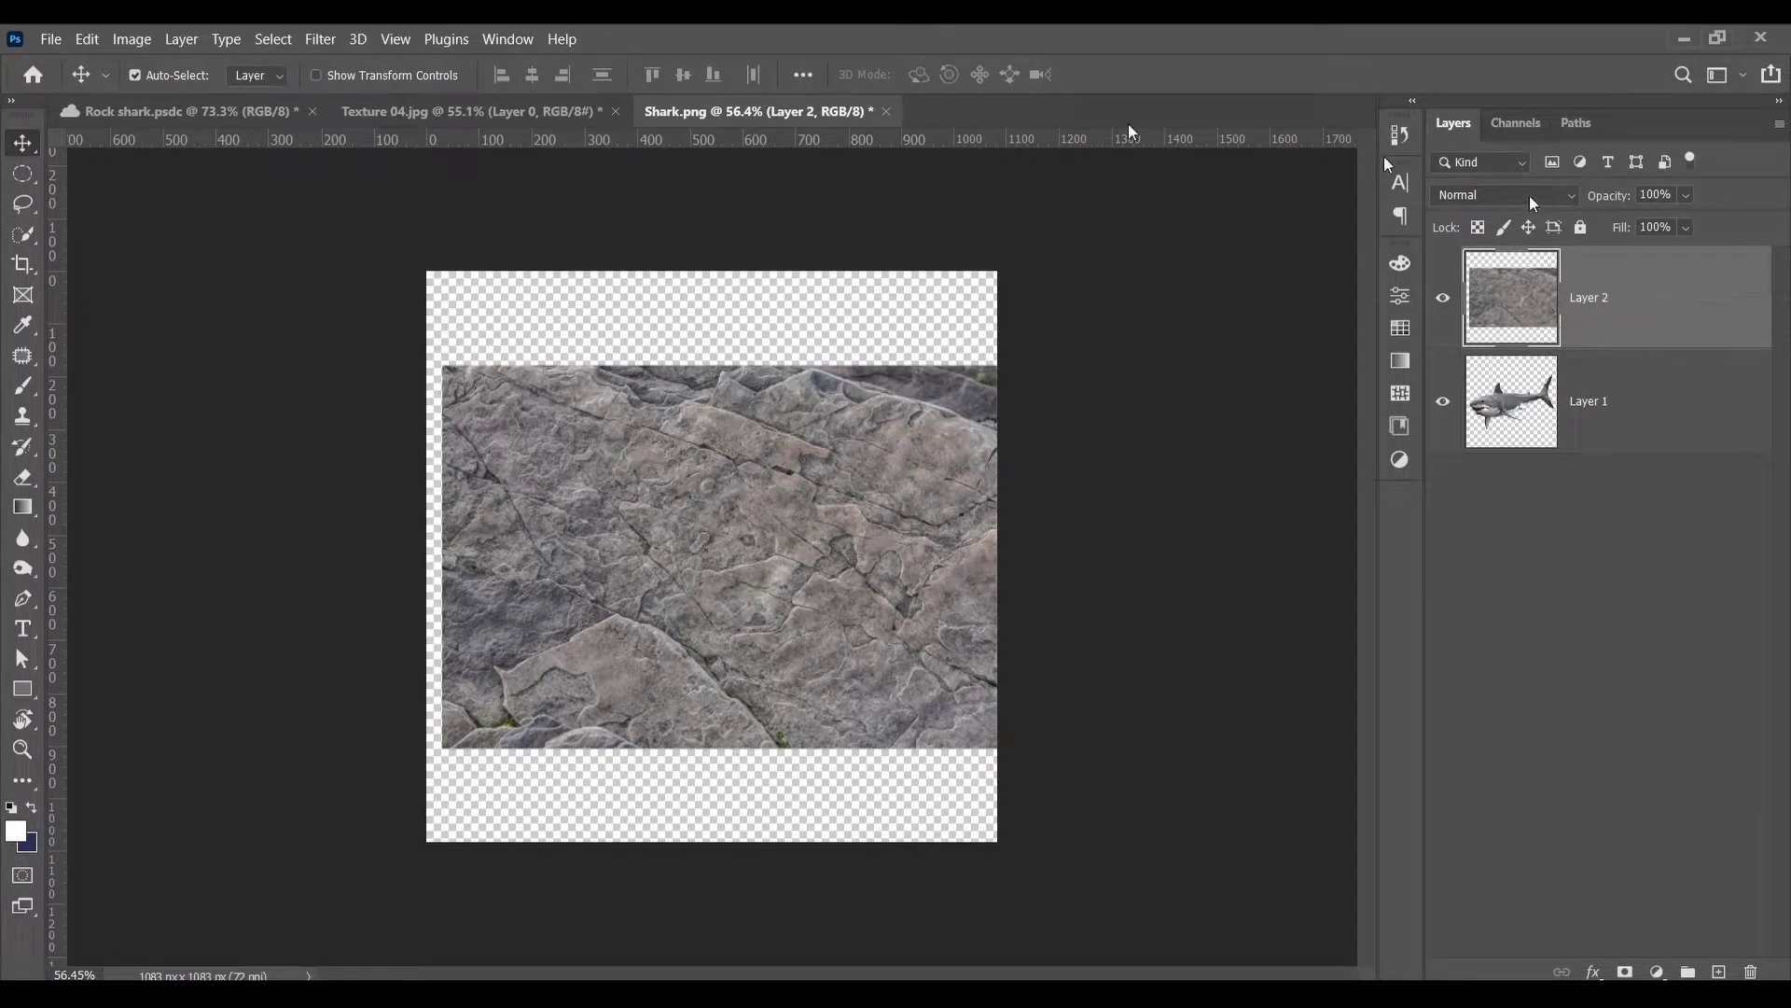
# Step: Apply Displace at scale 10 to the rock layer using DISPLACEMENT.psd as the map
pyautogui.click(320, 38)
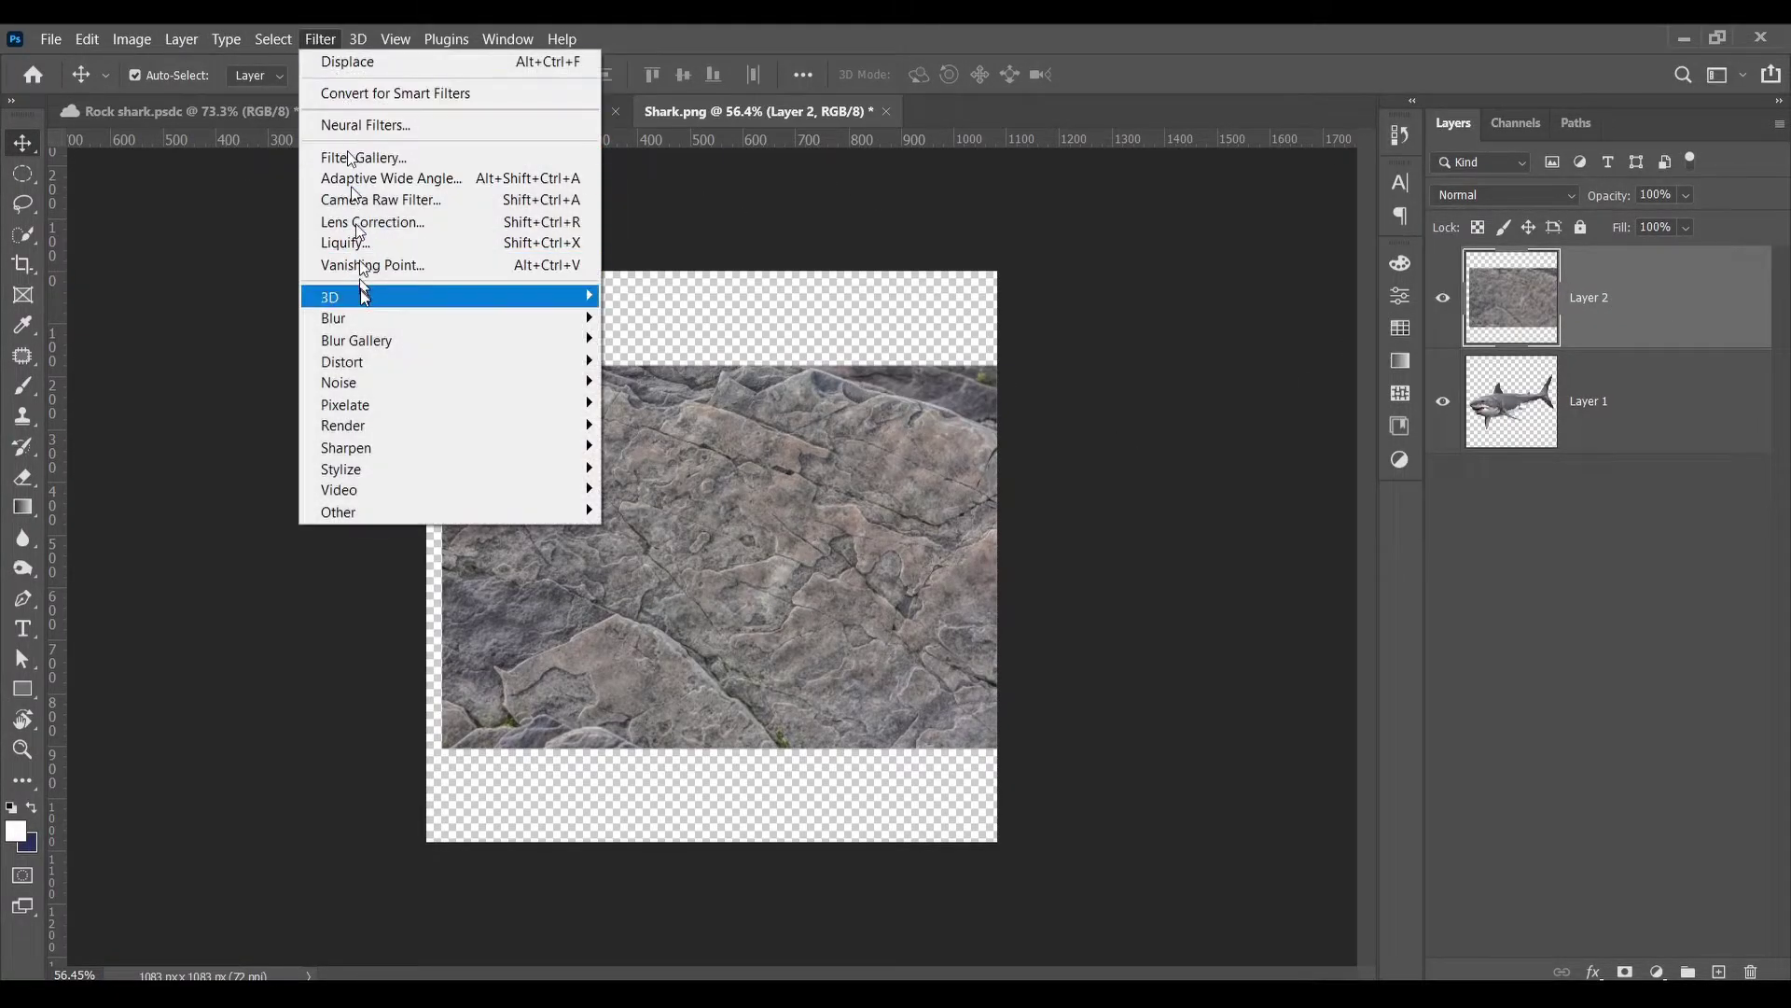
pyautogui.moveTo(388, 361)
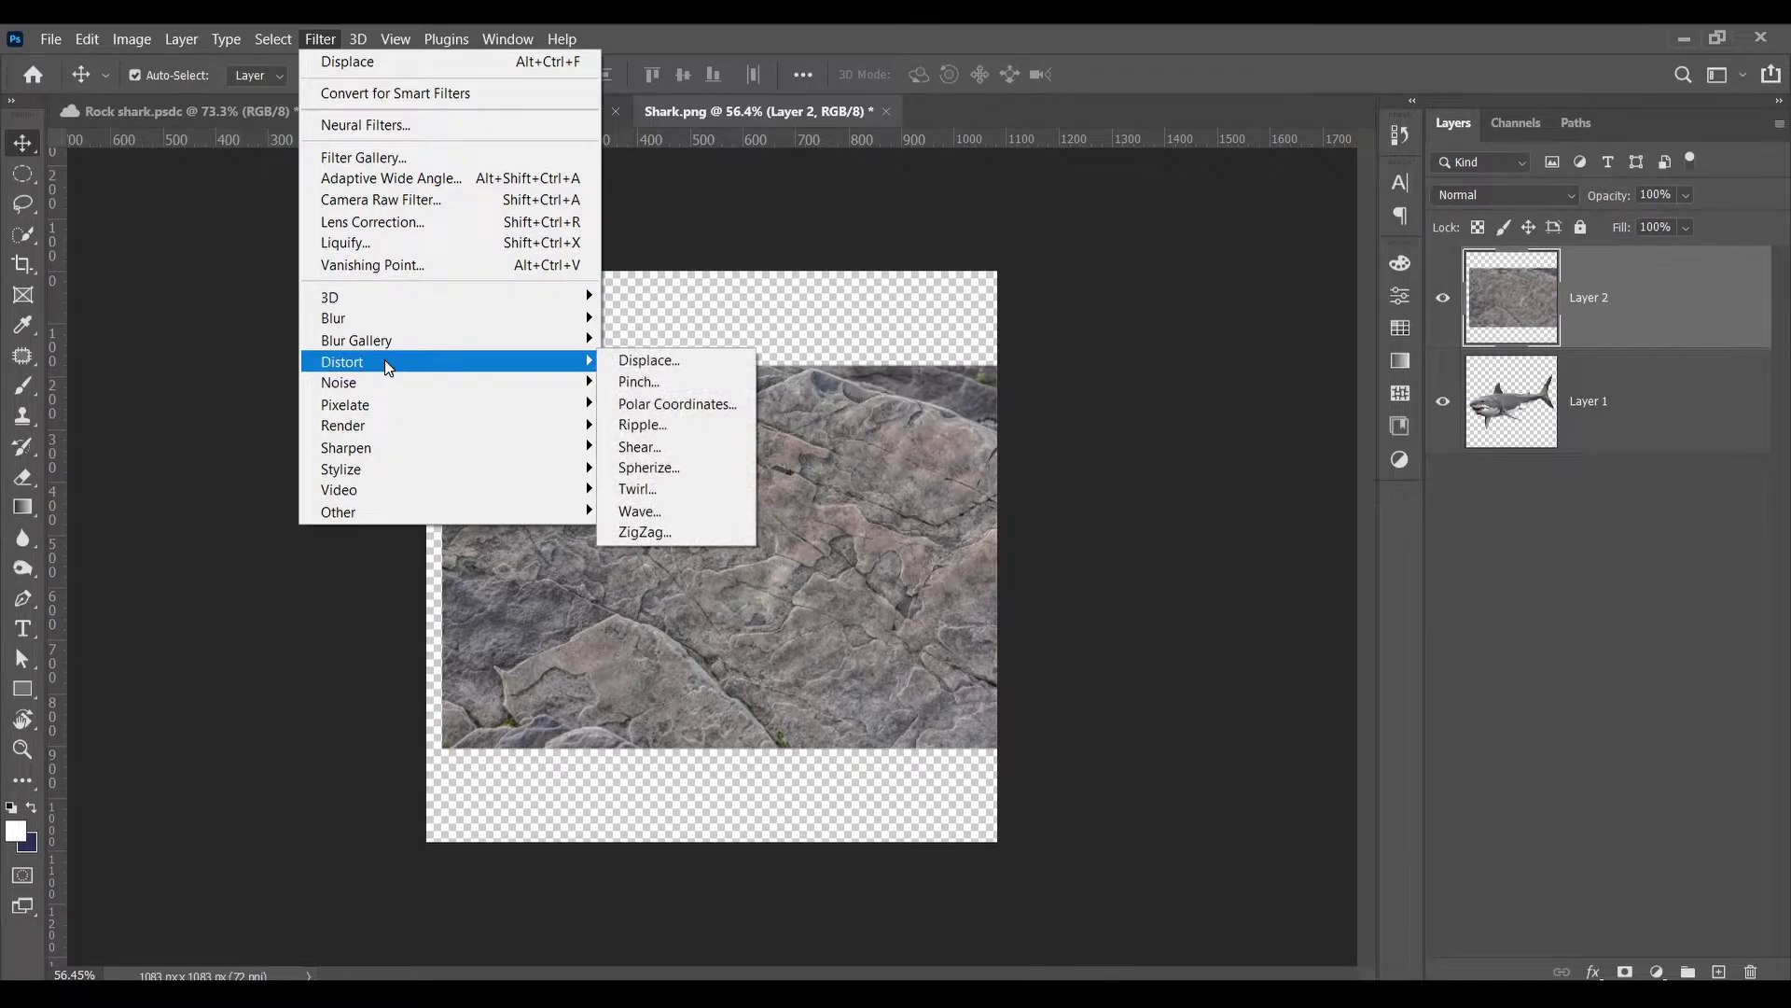
pyautogui.click(627, 364)
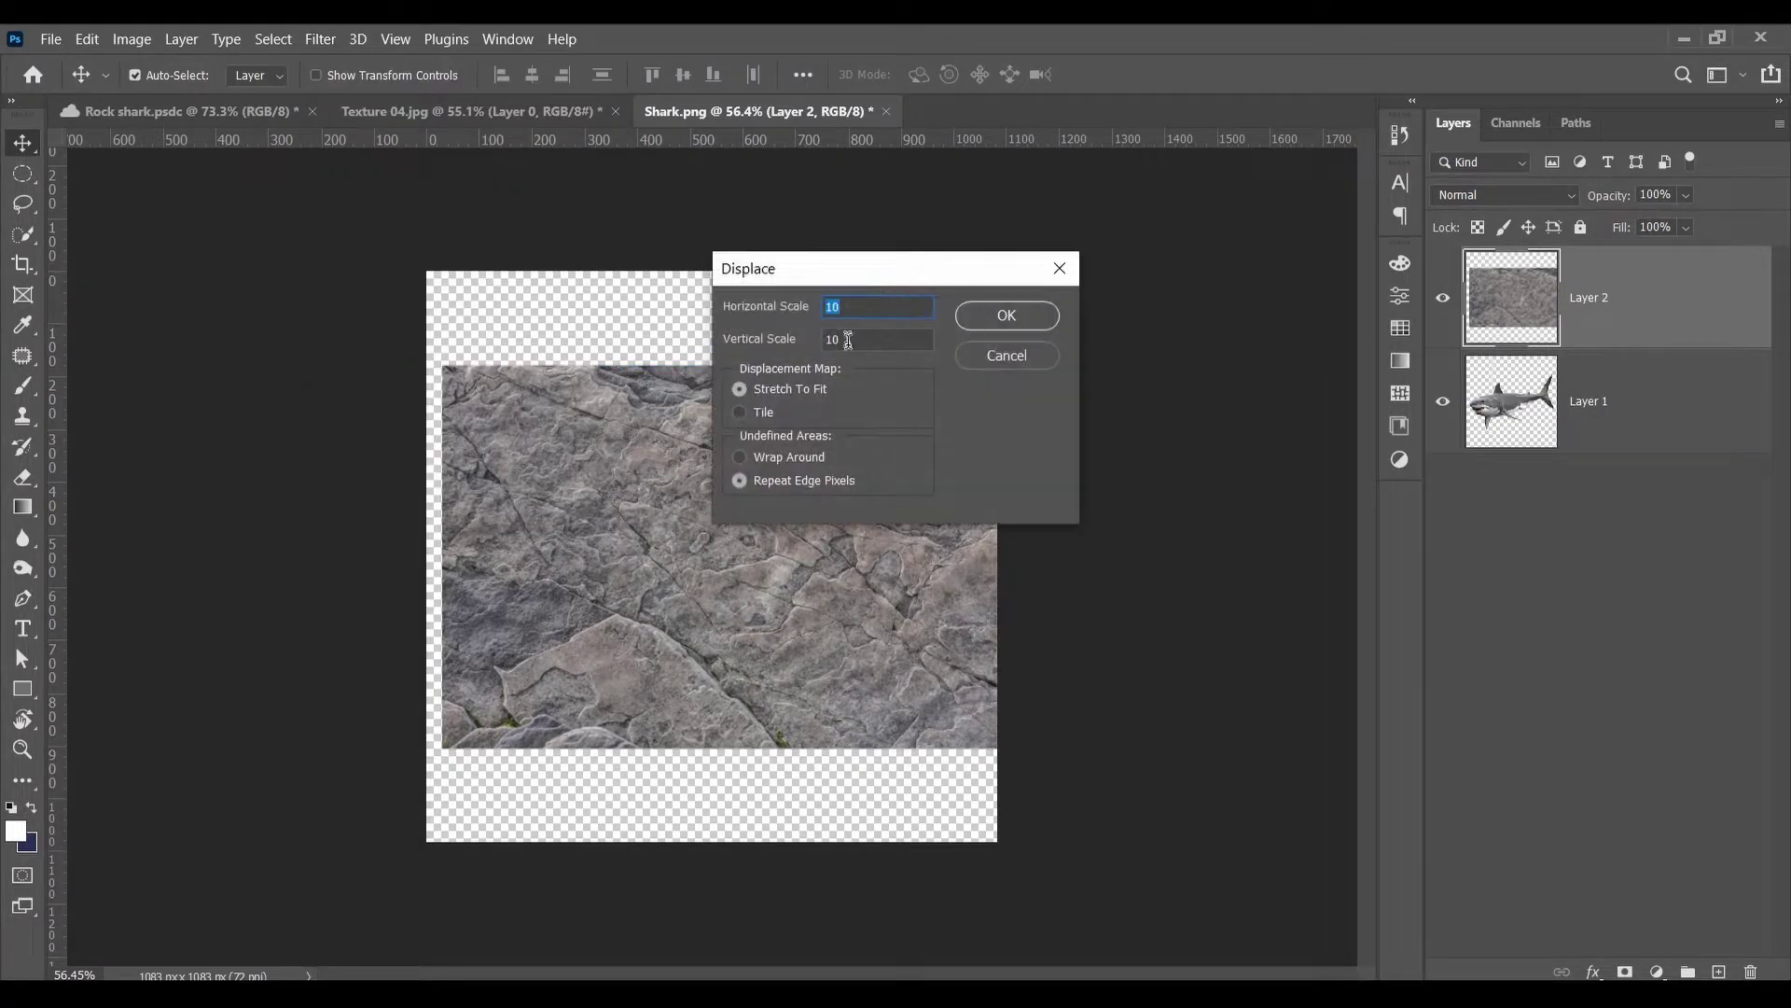
pyautogui.click(973, 320)
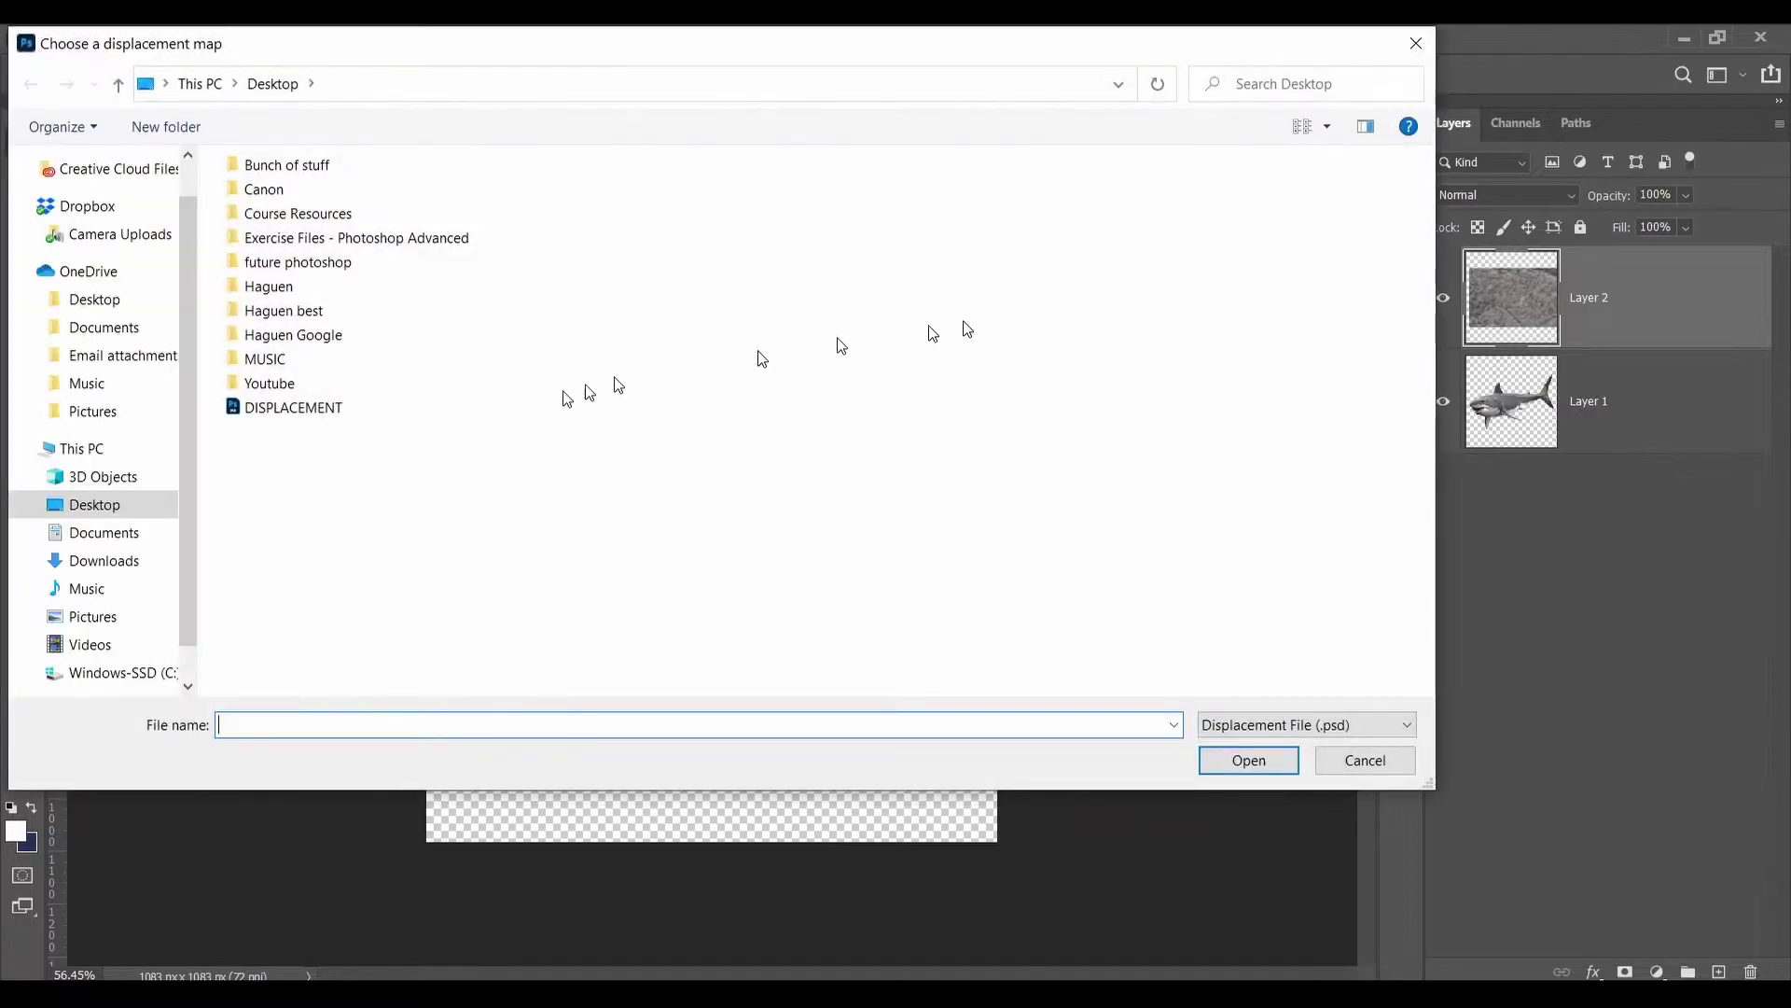
pyautogui.doubleClick(375, 411)
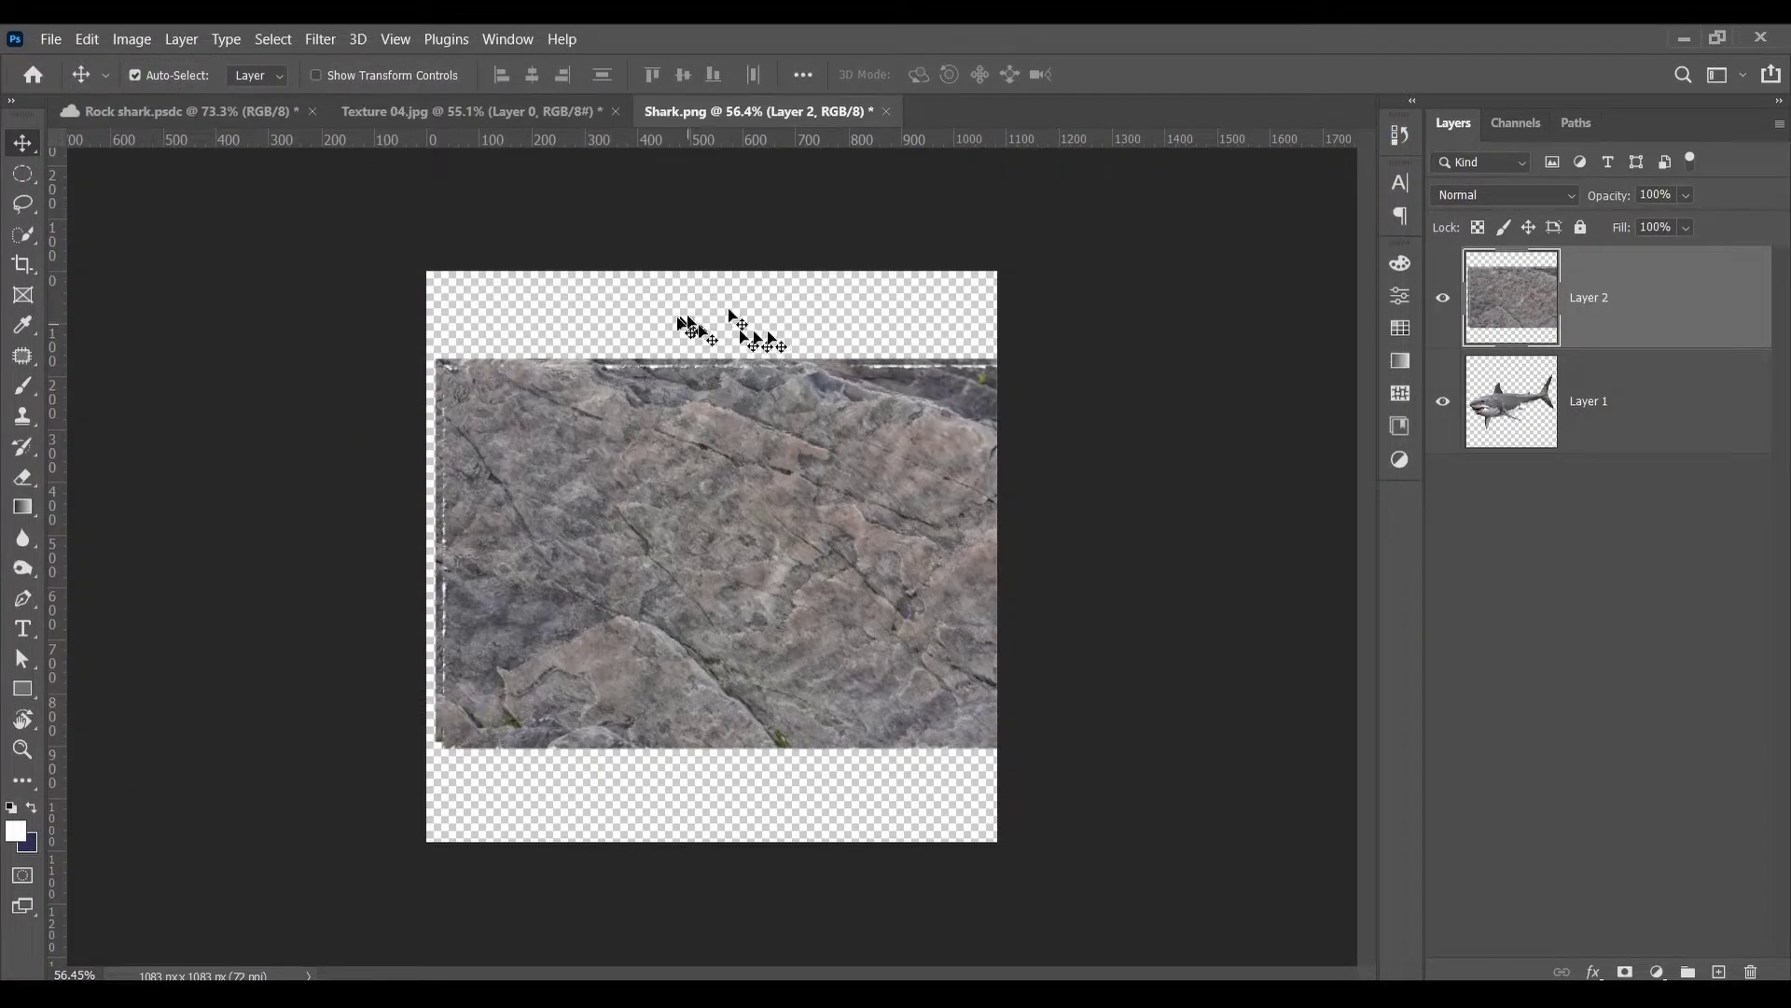
pyautogui.scroll(-1, 737, 319)
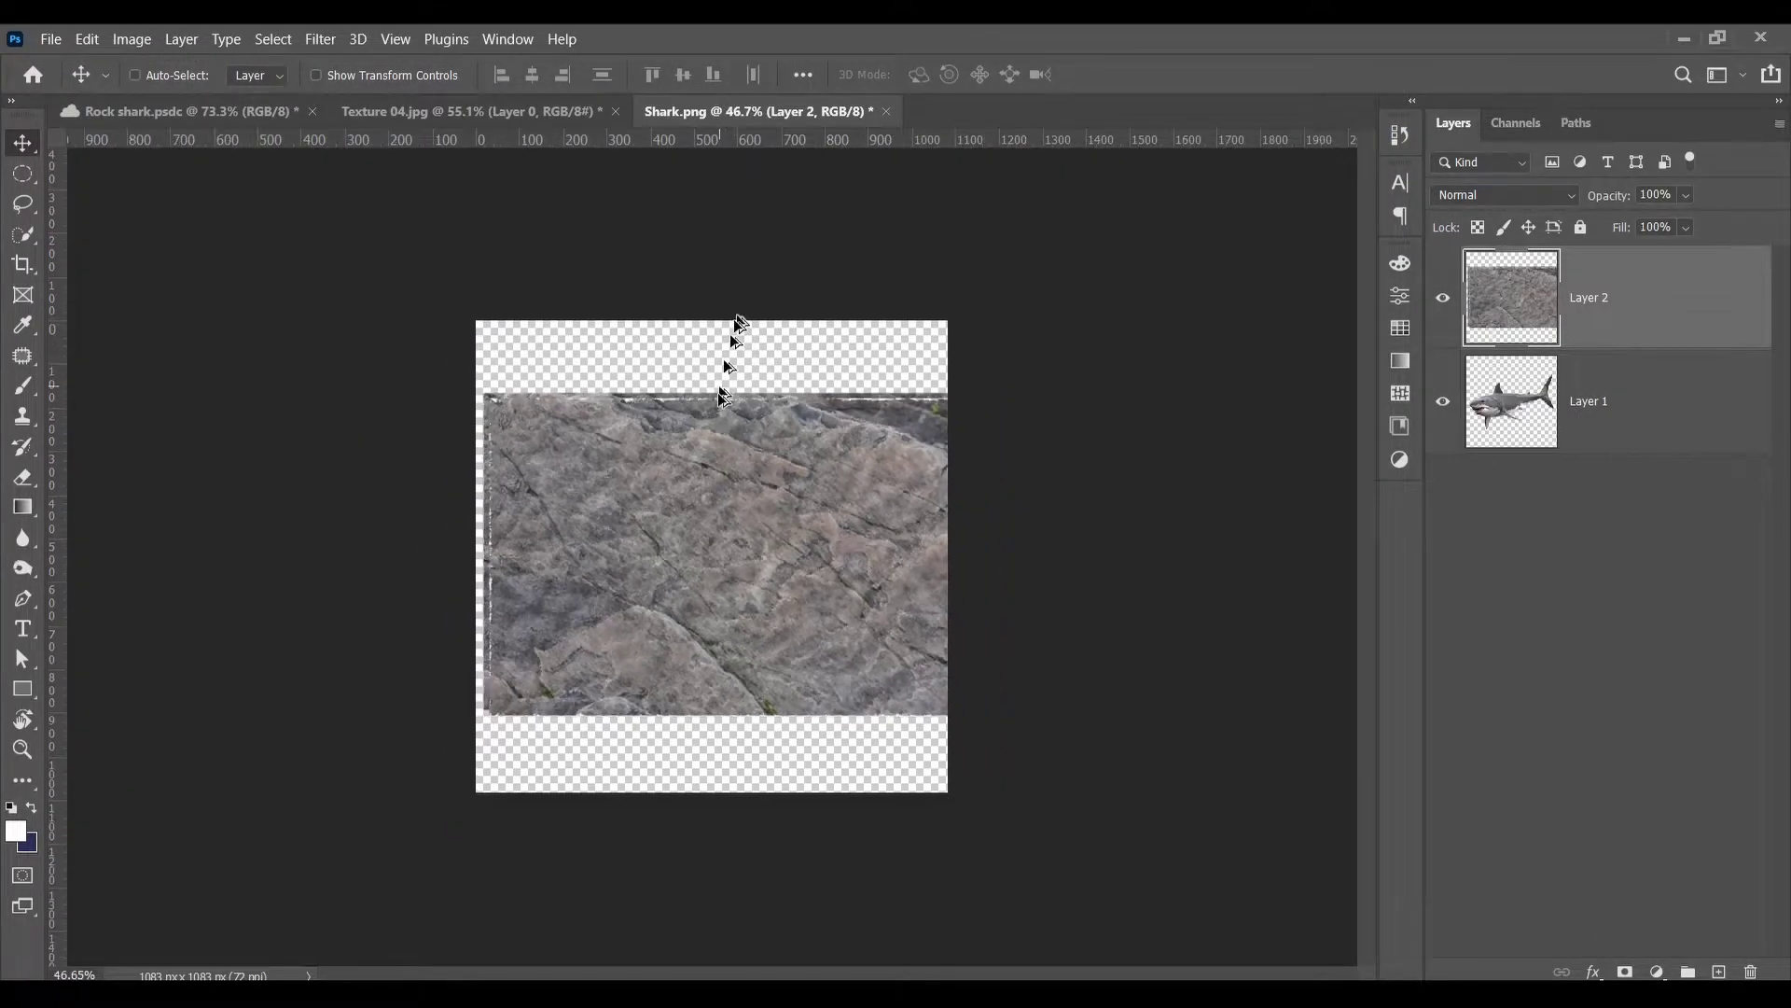
pyautogui.scroll(3, 727, 345)
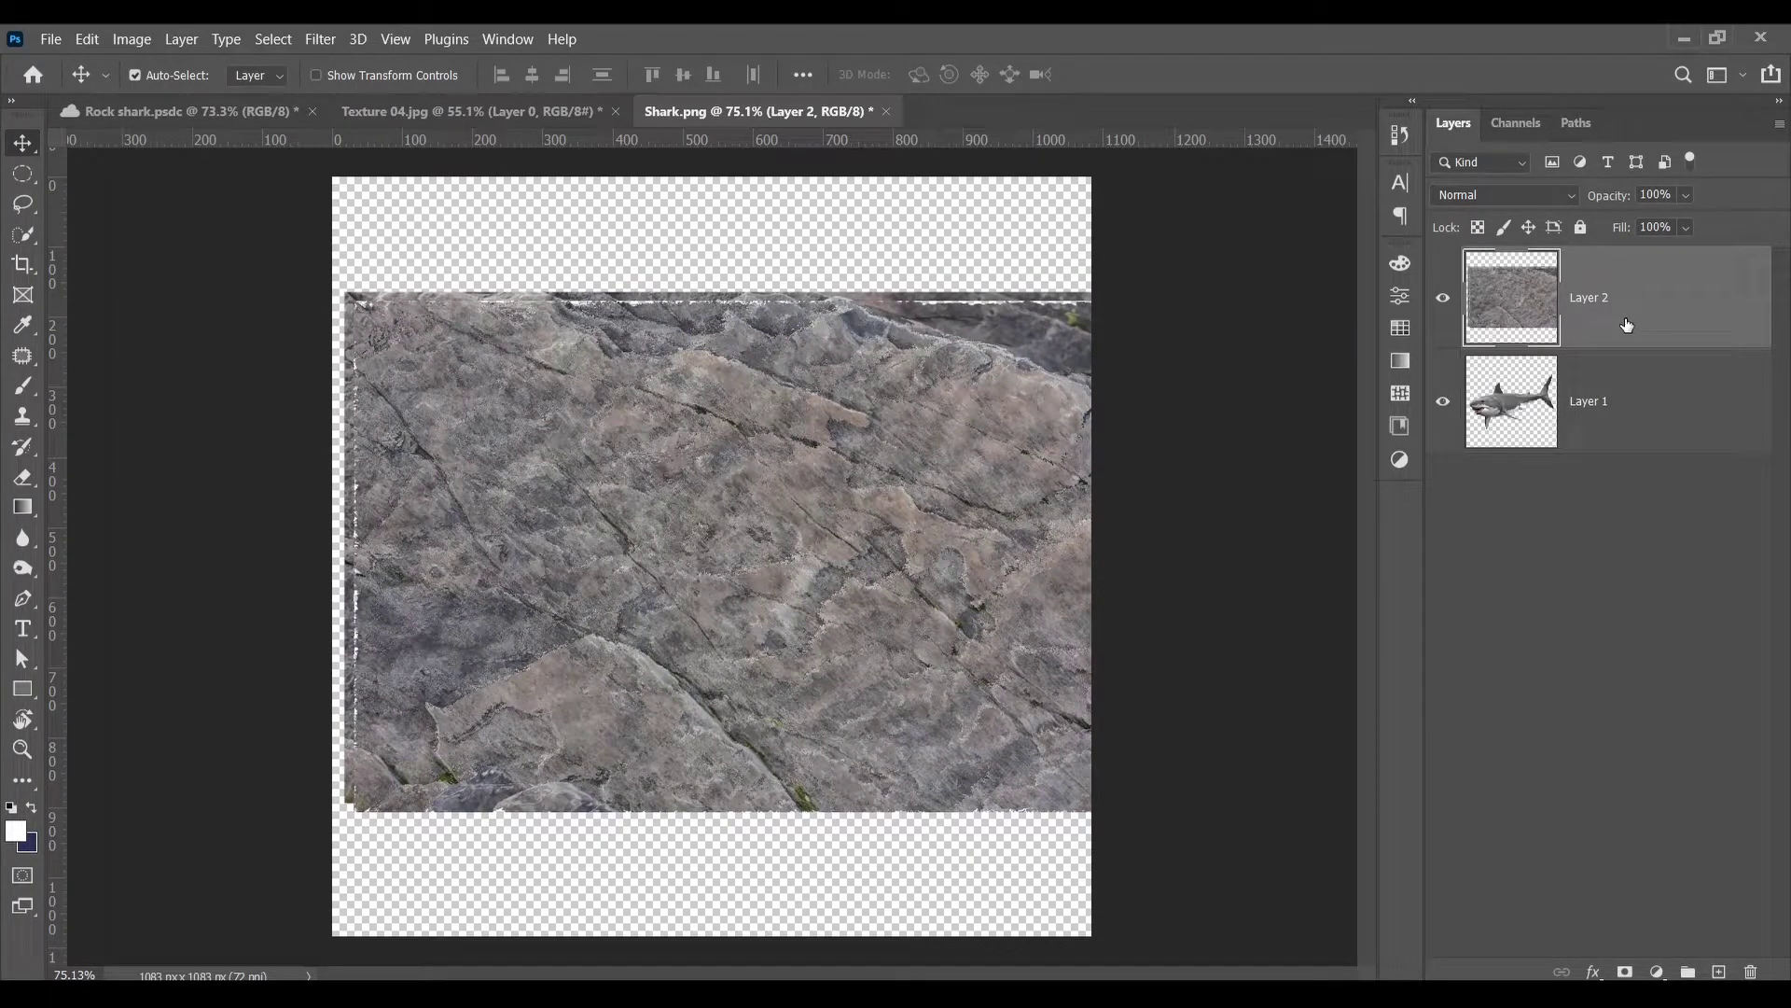
# Step: Clip the rock texture layer to the shark layer below it
pyautogui.keyDown('alt'); pyautogui.click(1638, 348); pyautogui.keyUp('alt')
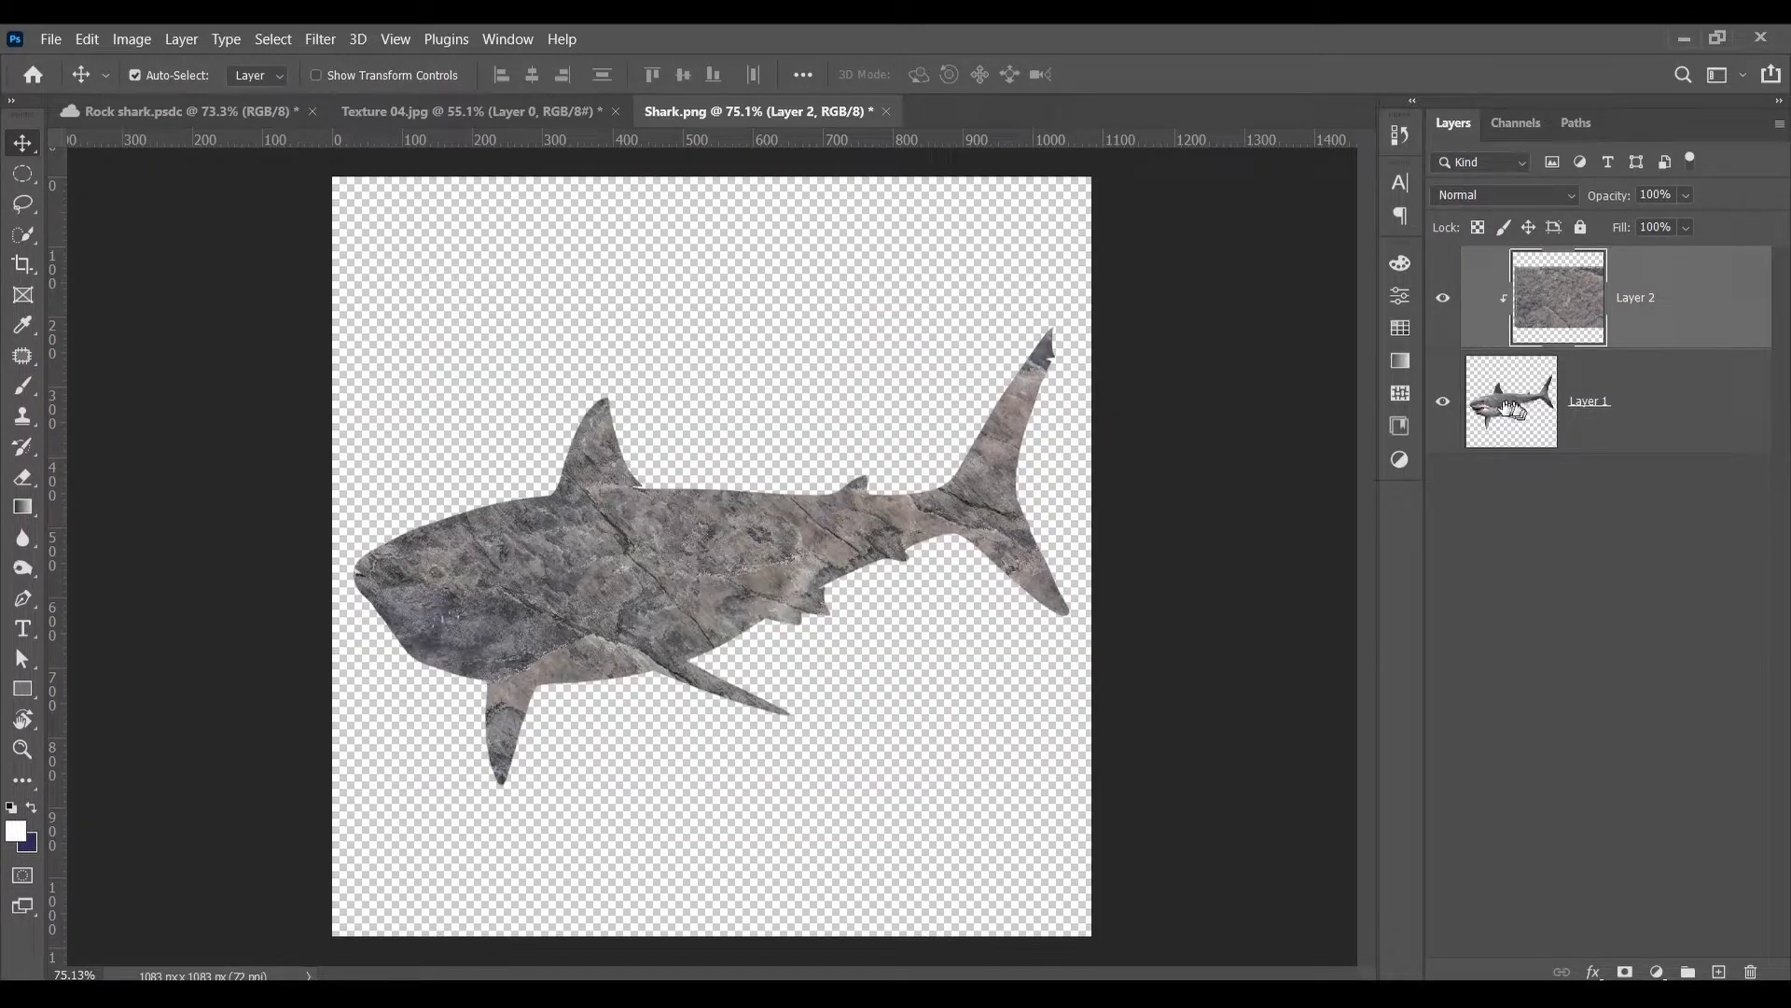
pyautogui.scroll(2, 867, 462)
pyautogui.scroll(-2, 887, 448)
# Step: Set the rock texture layer's blend mode to Multiply
pyautogui.click(1525, 197)
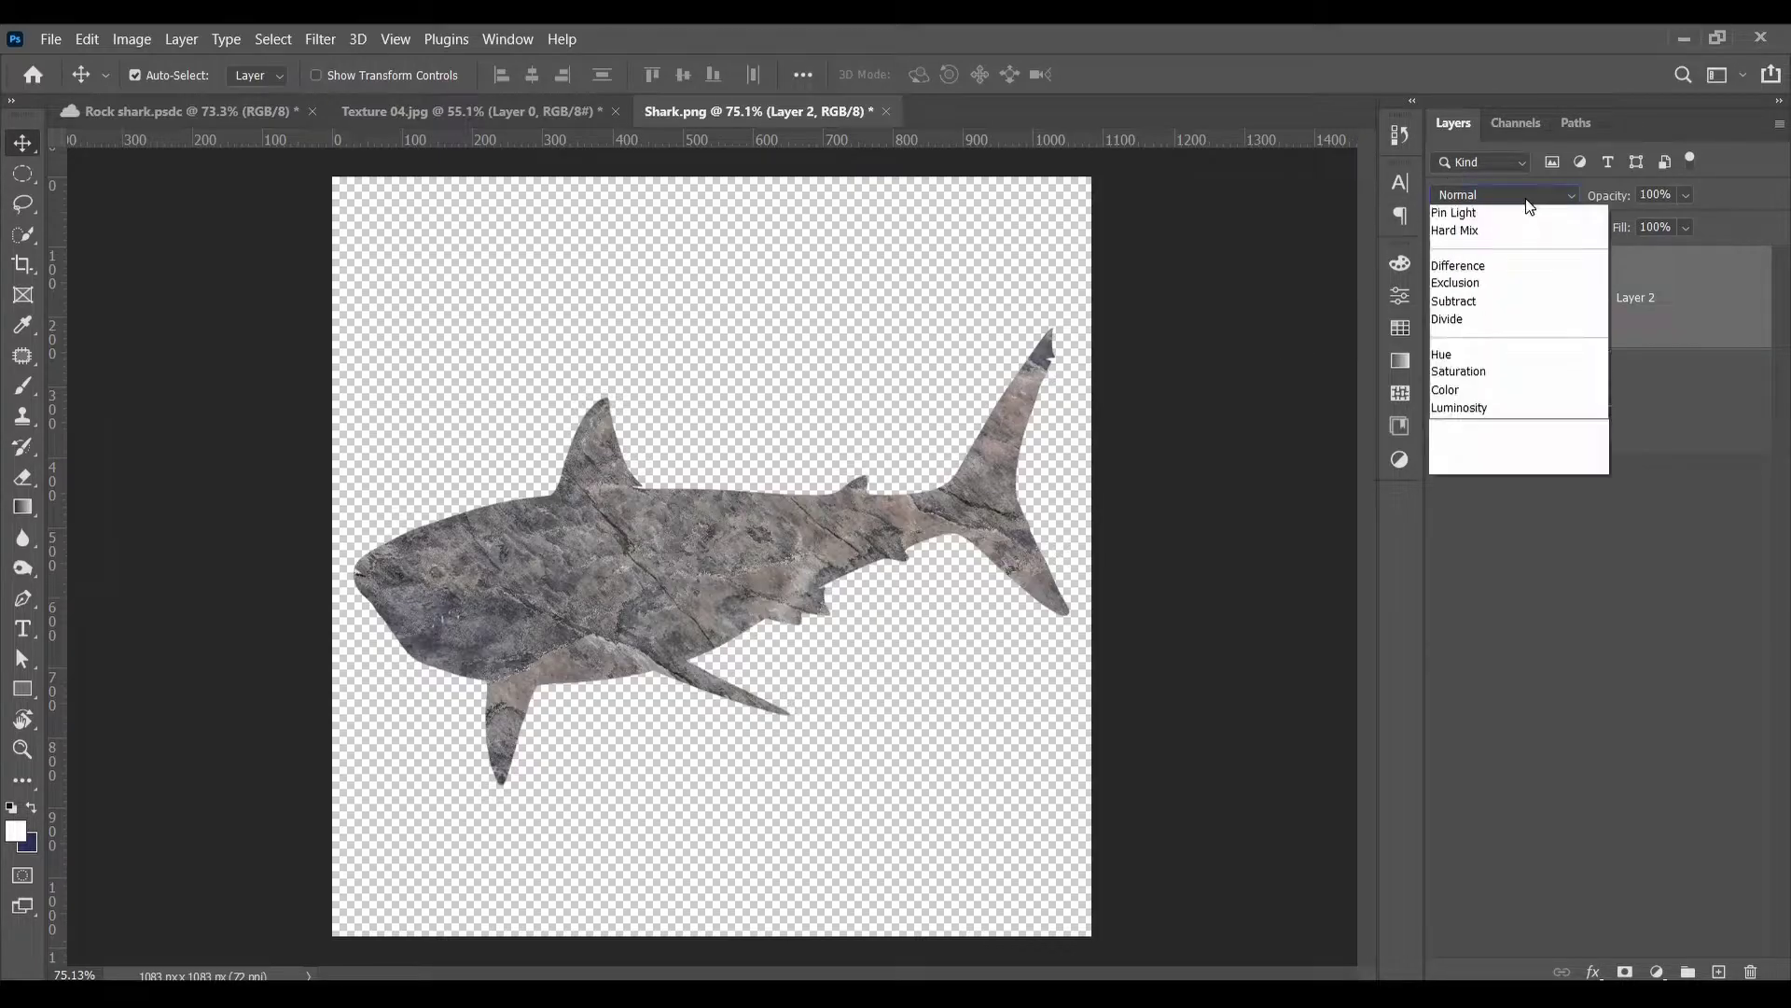
pyautogui.click(1657, 304)
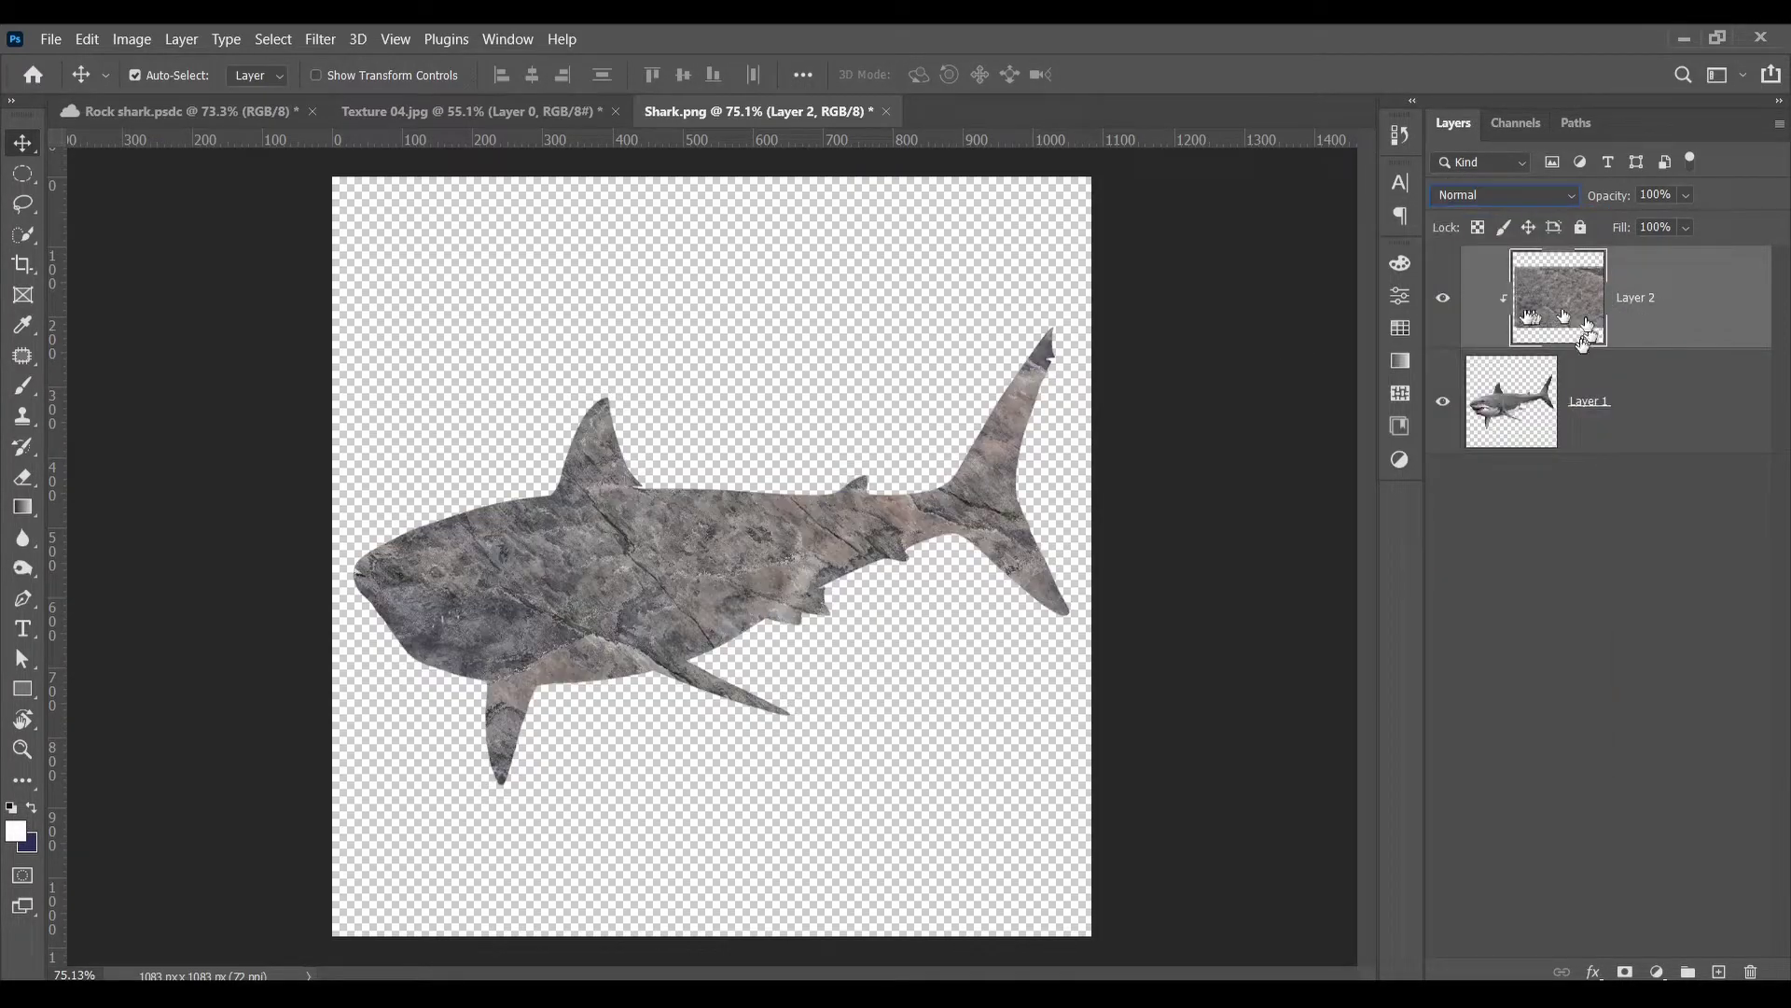
pyautogui.click(1539, 197)
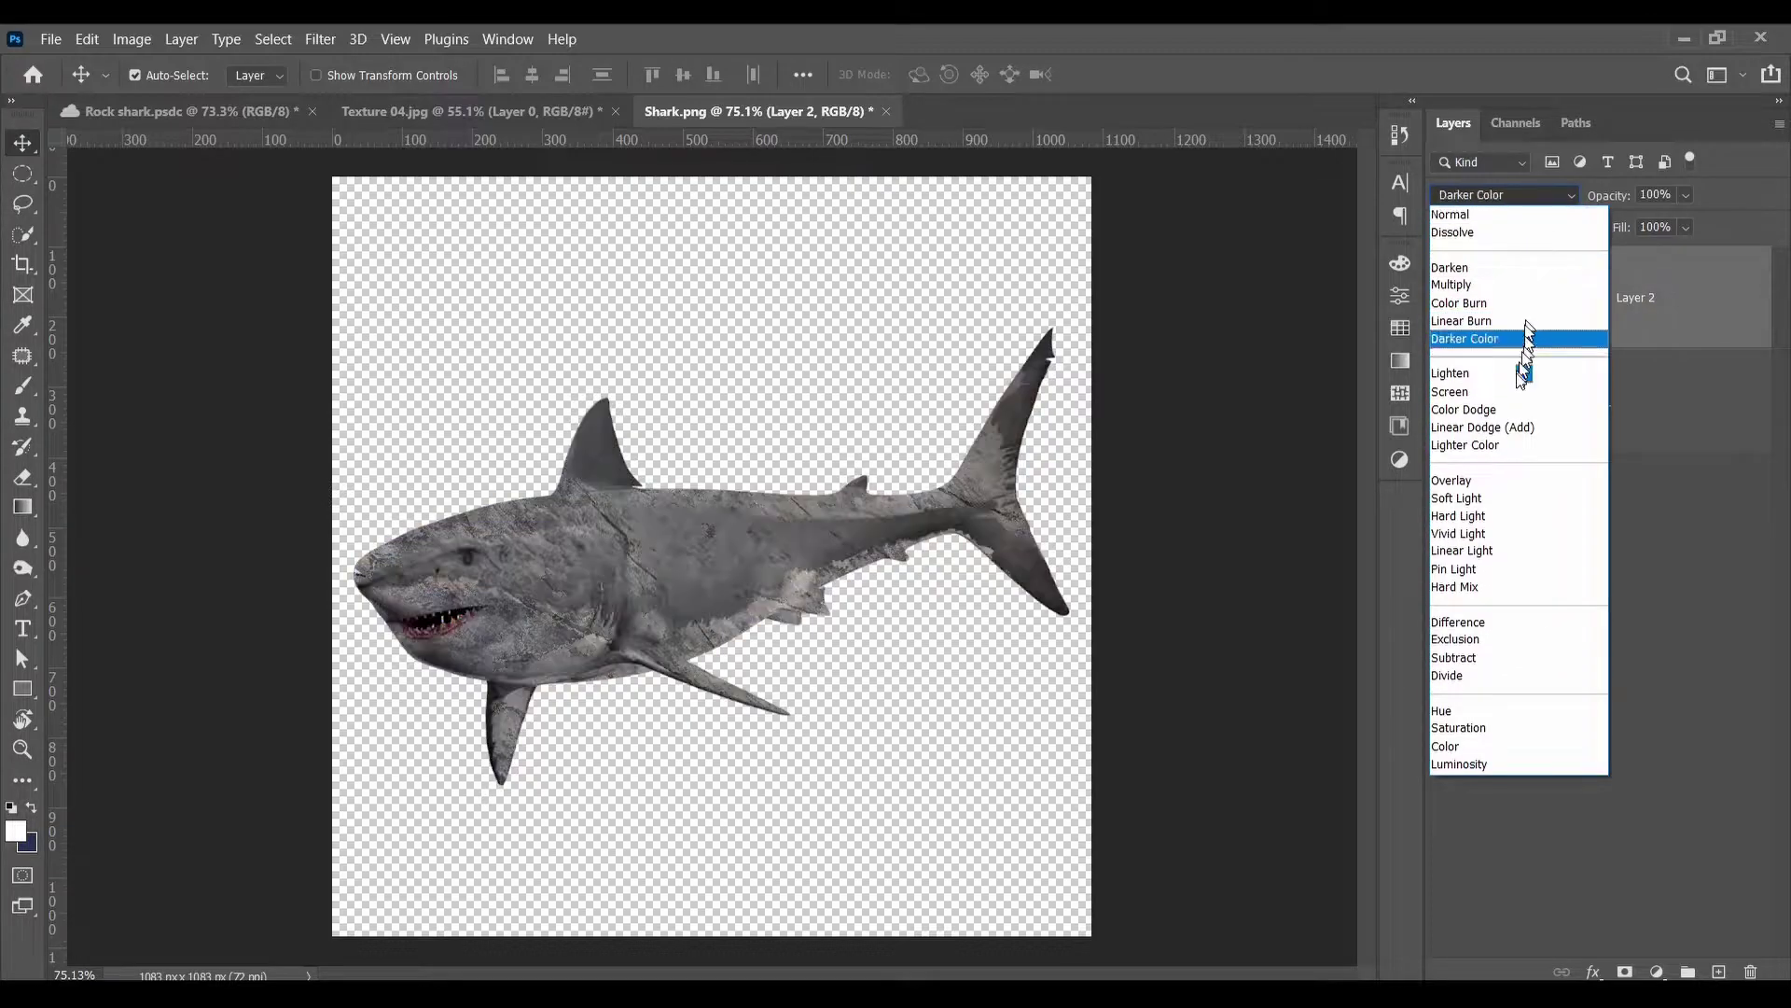
pyautogui.click(1522, 284)
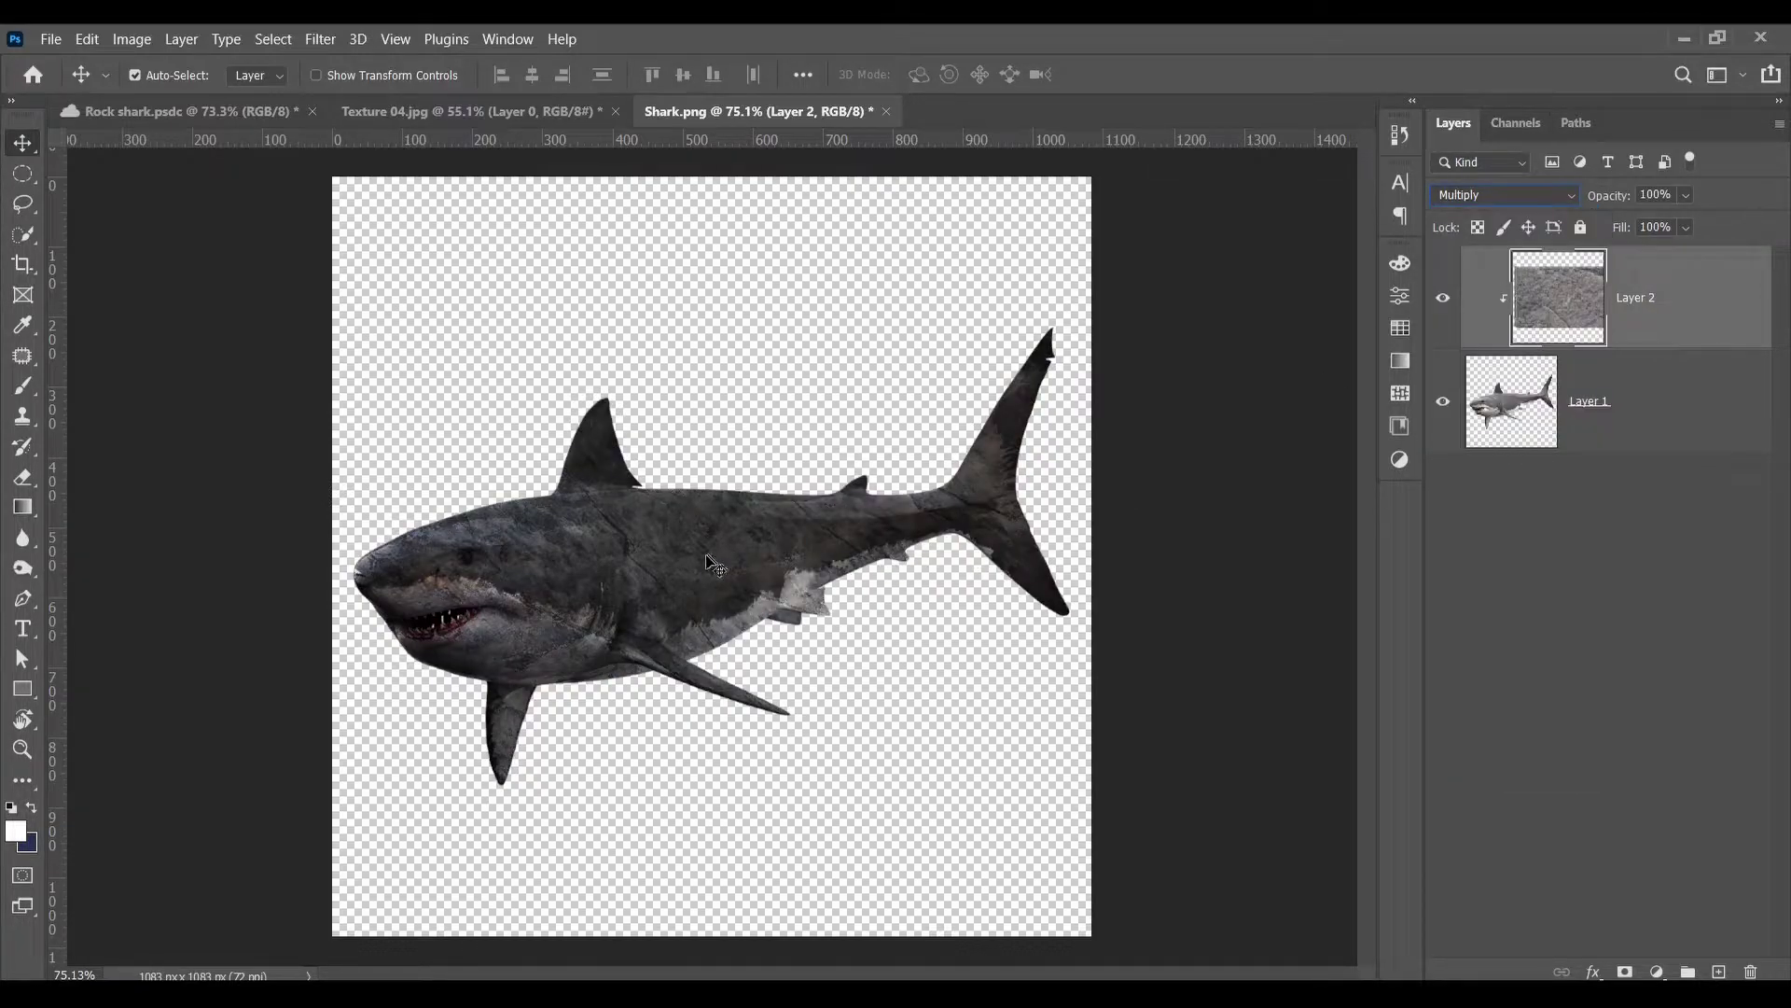
pyautogui.keyDown('ctrl'); pyautogui.click(856, 691); pyautogui.keyUp('ctrl')
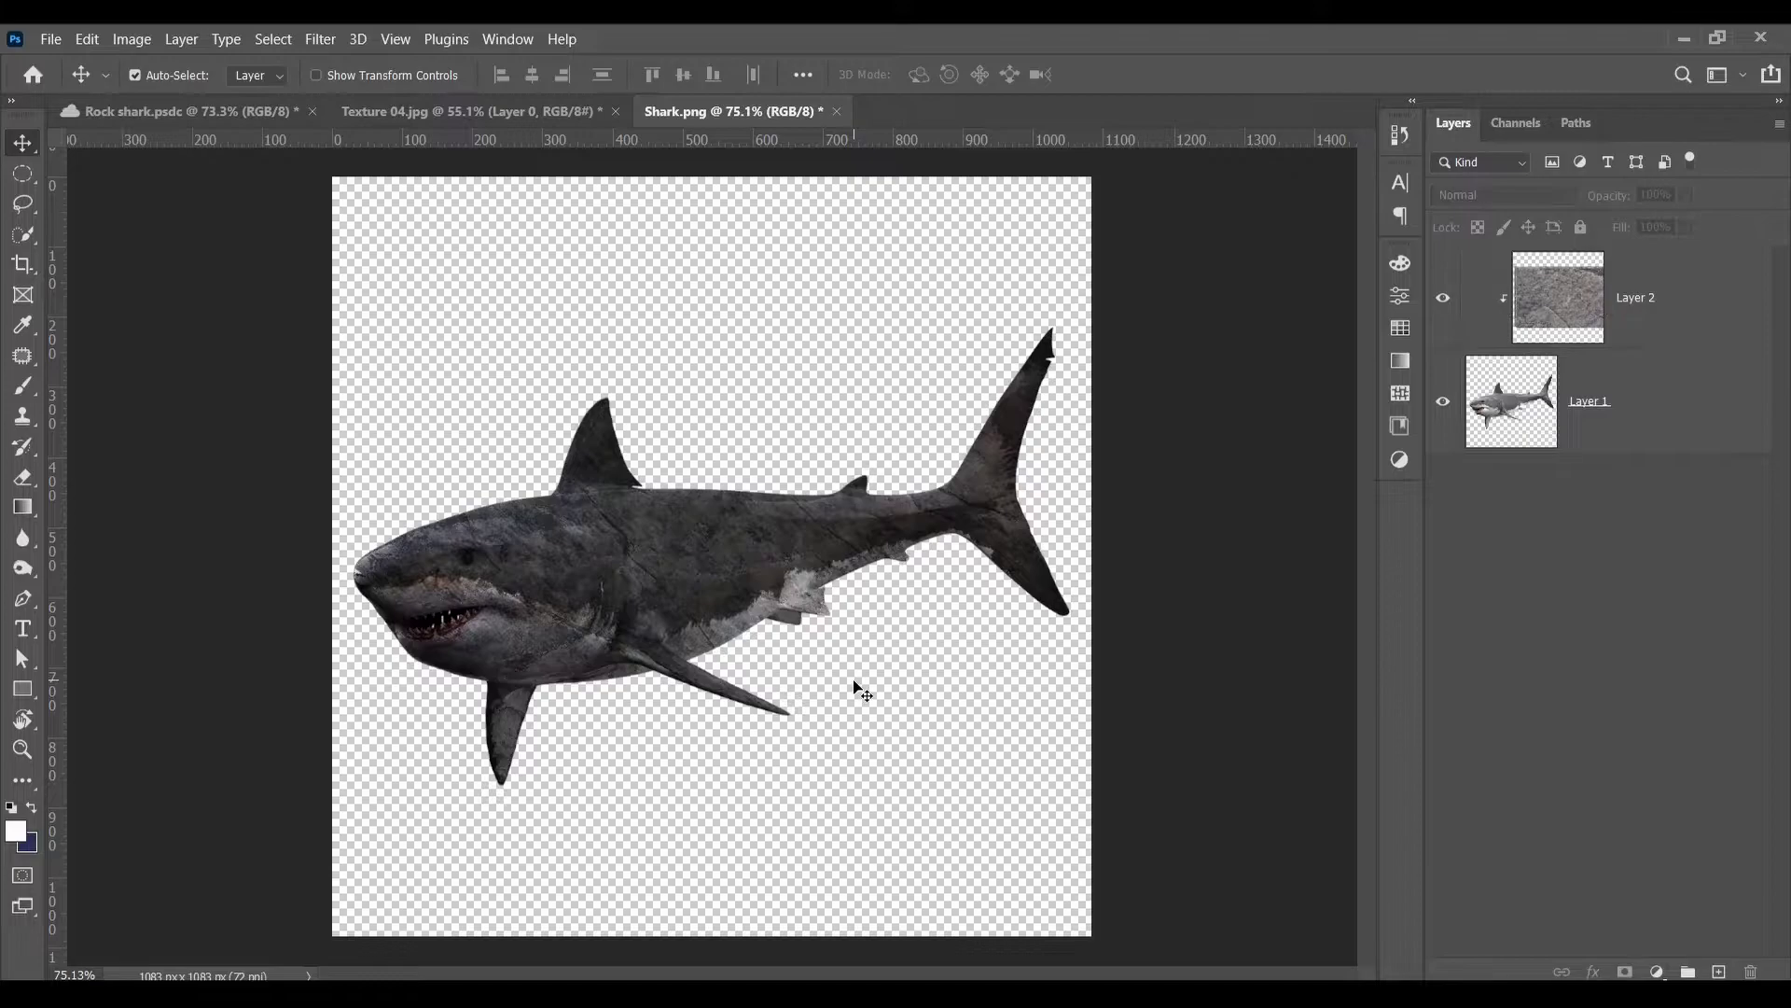
pyautogui.scroll(2, 701, 618)
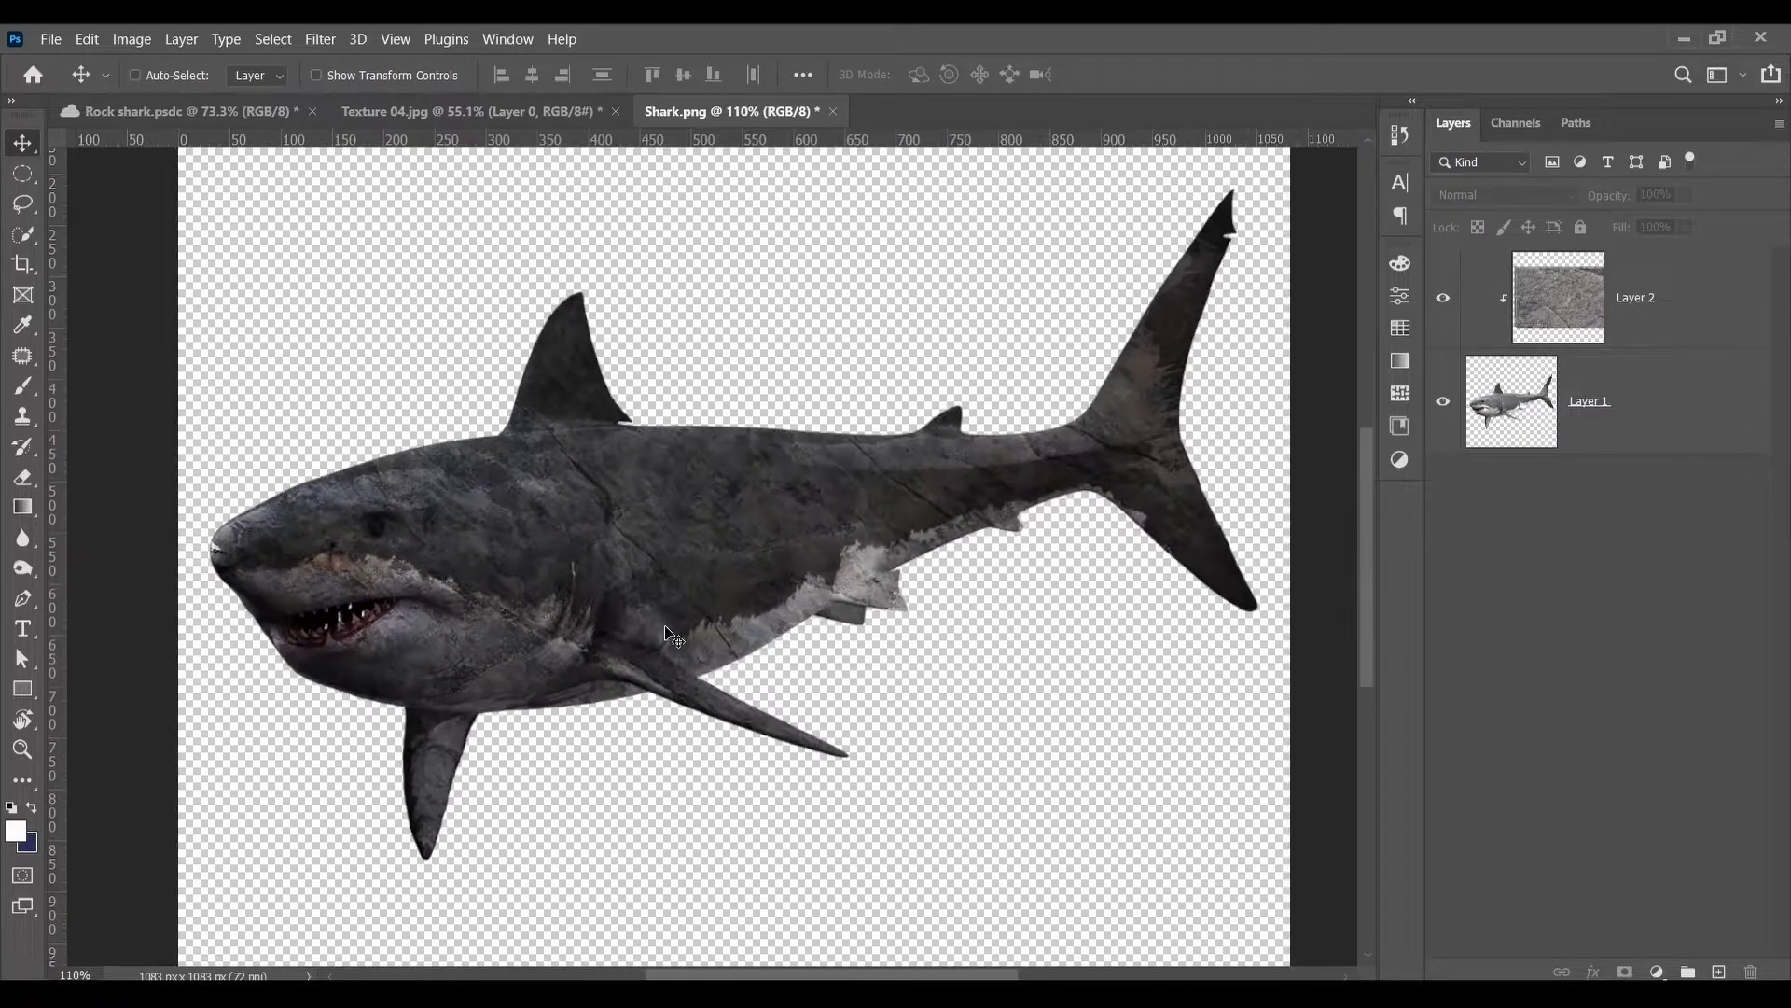
pyautogui.click(1642, 405)
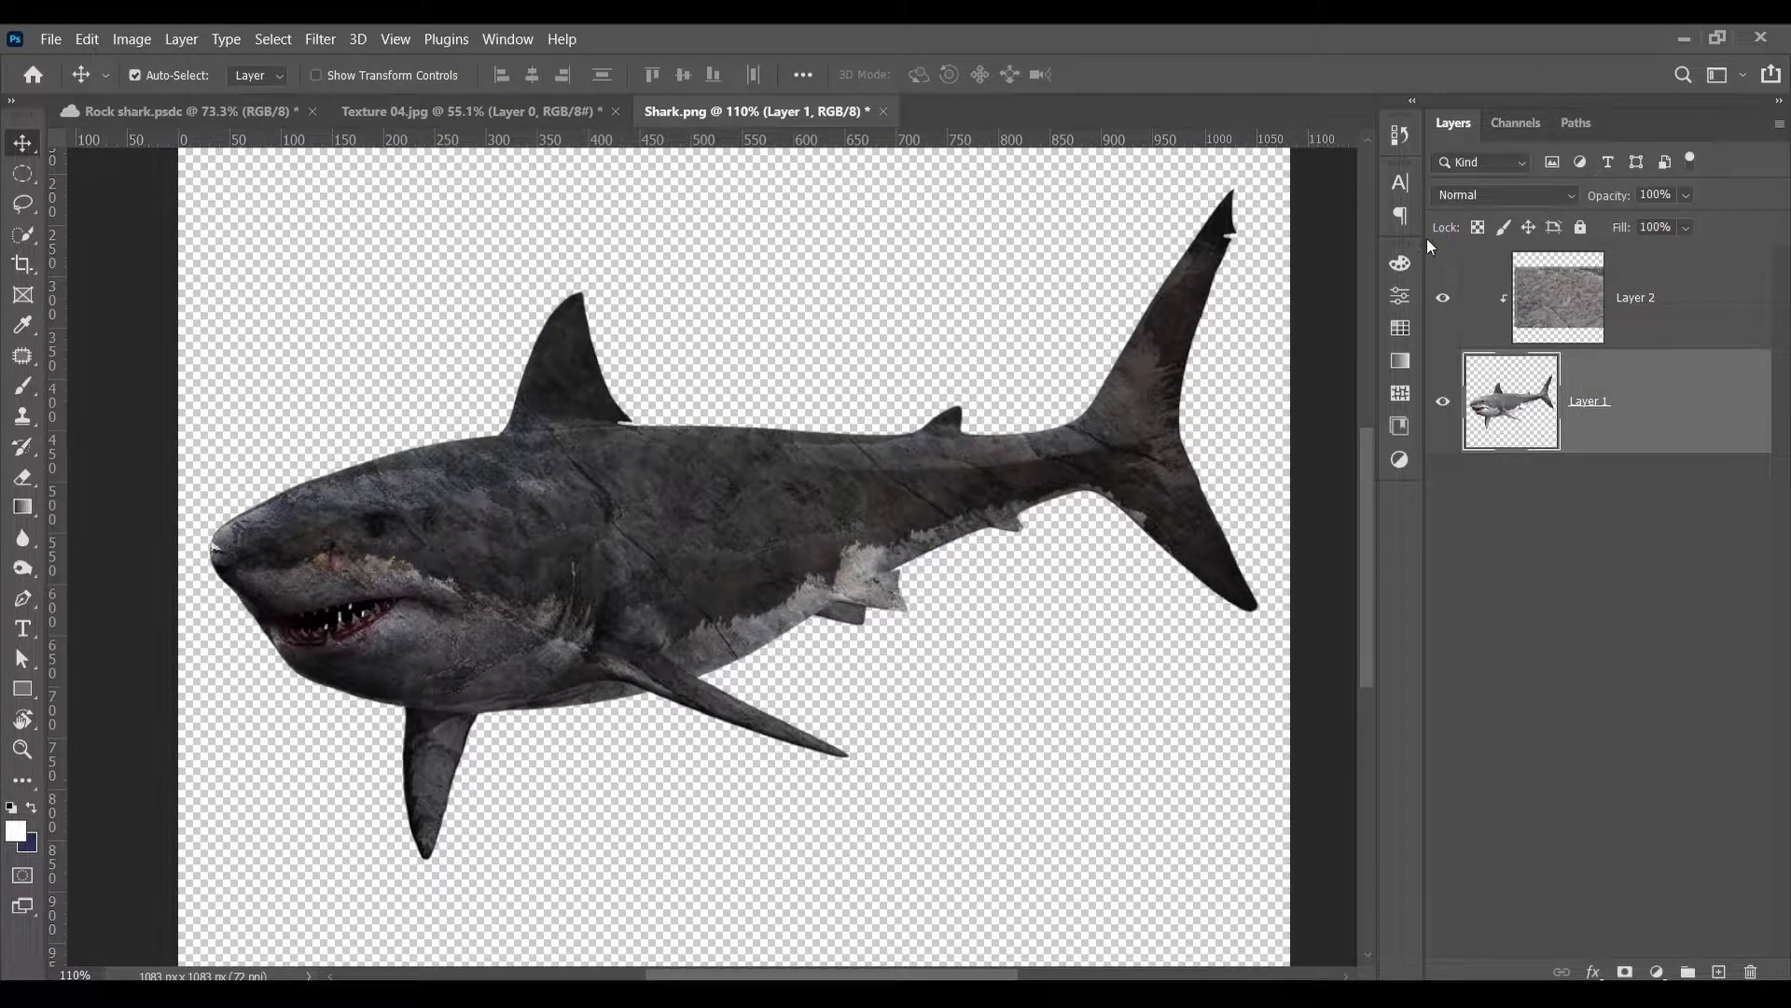
# Step: Hide the rock layer, desaturate the shark photo to grayscale, then show the rock again
pyautogui.click(1443, 298)
pyautogui.hotkey('ctrl', '1')
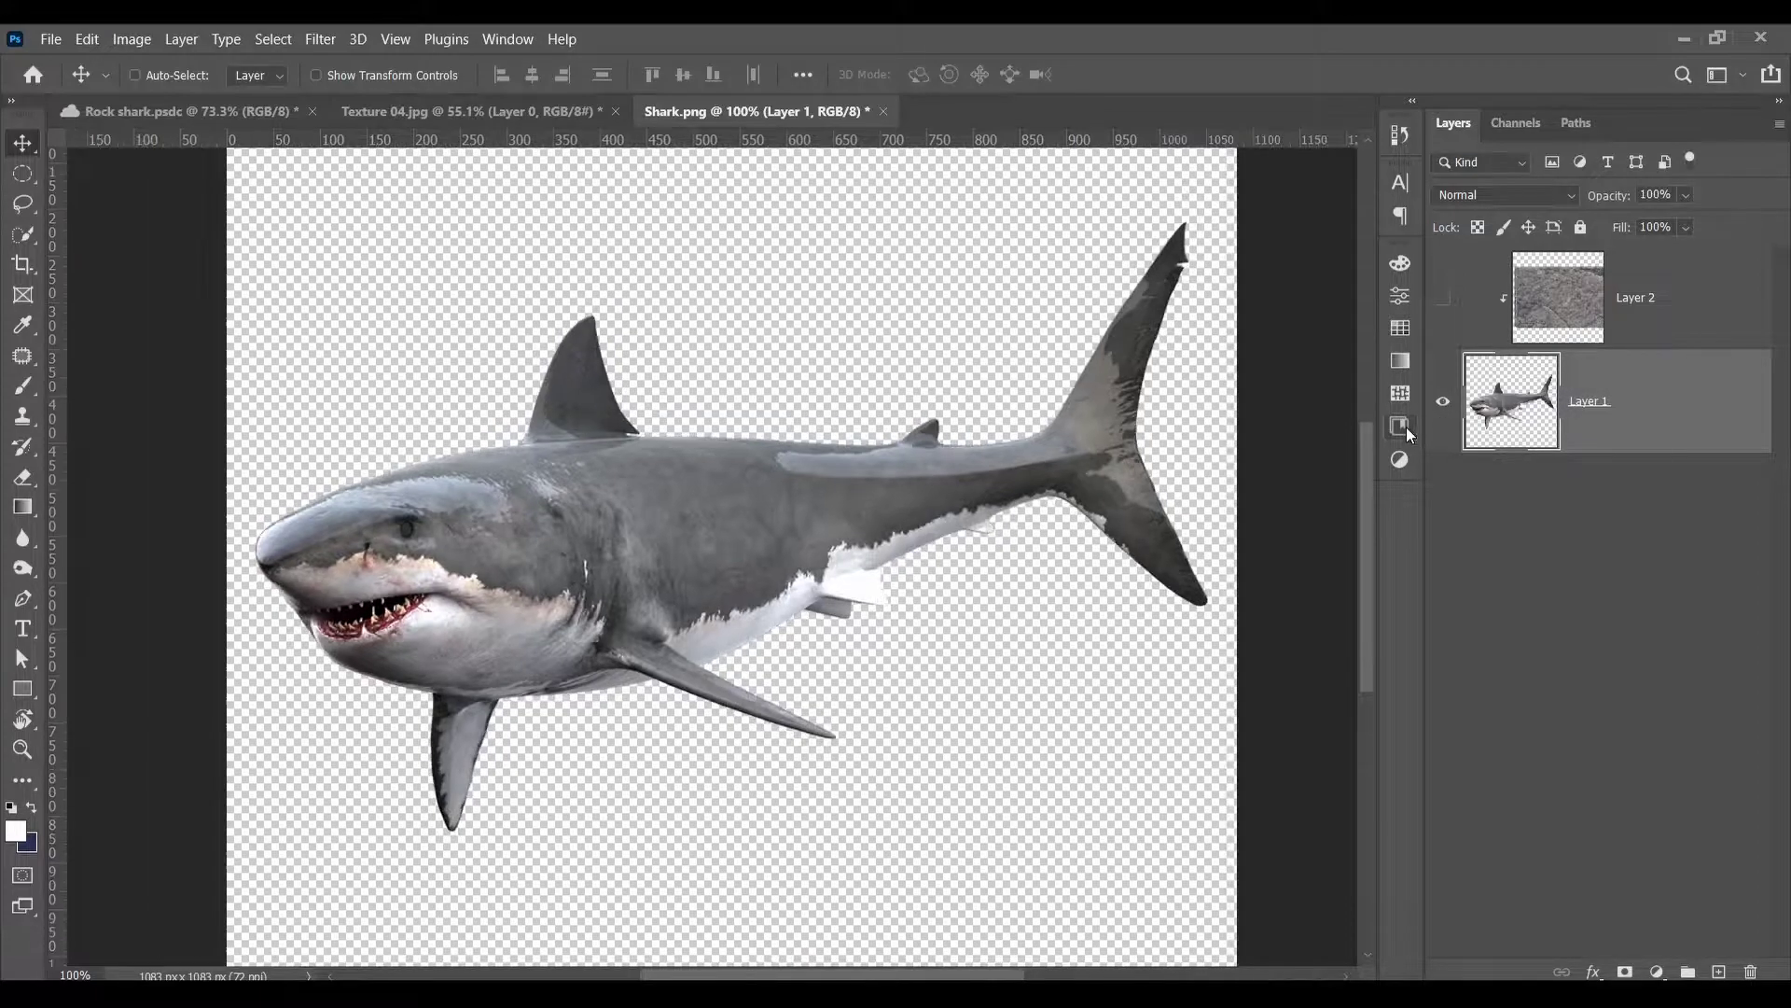
pyautogui.press('ctrl')
pyautogui.hotkey('ctrl', 'shift', 'u')
pyautogui.hotkey('ctrl', '0')
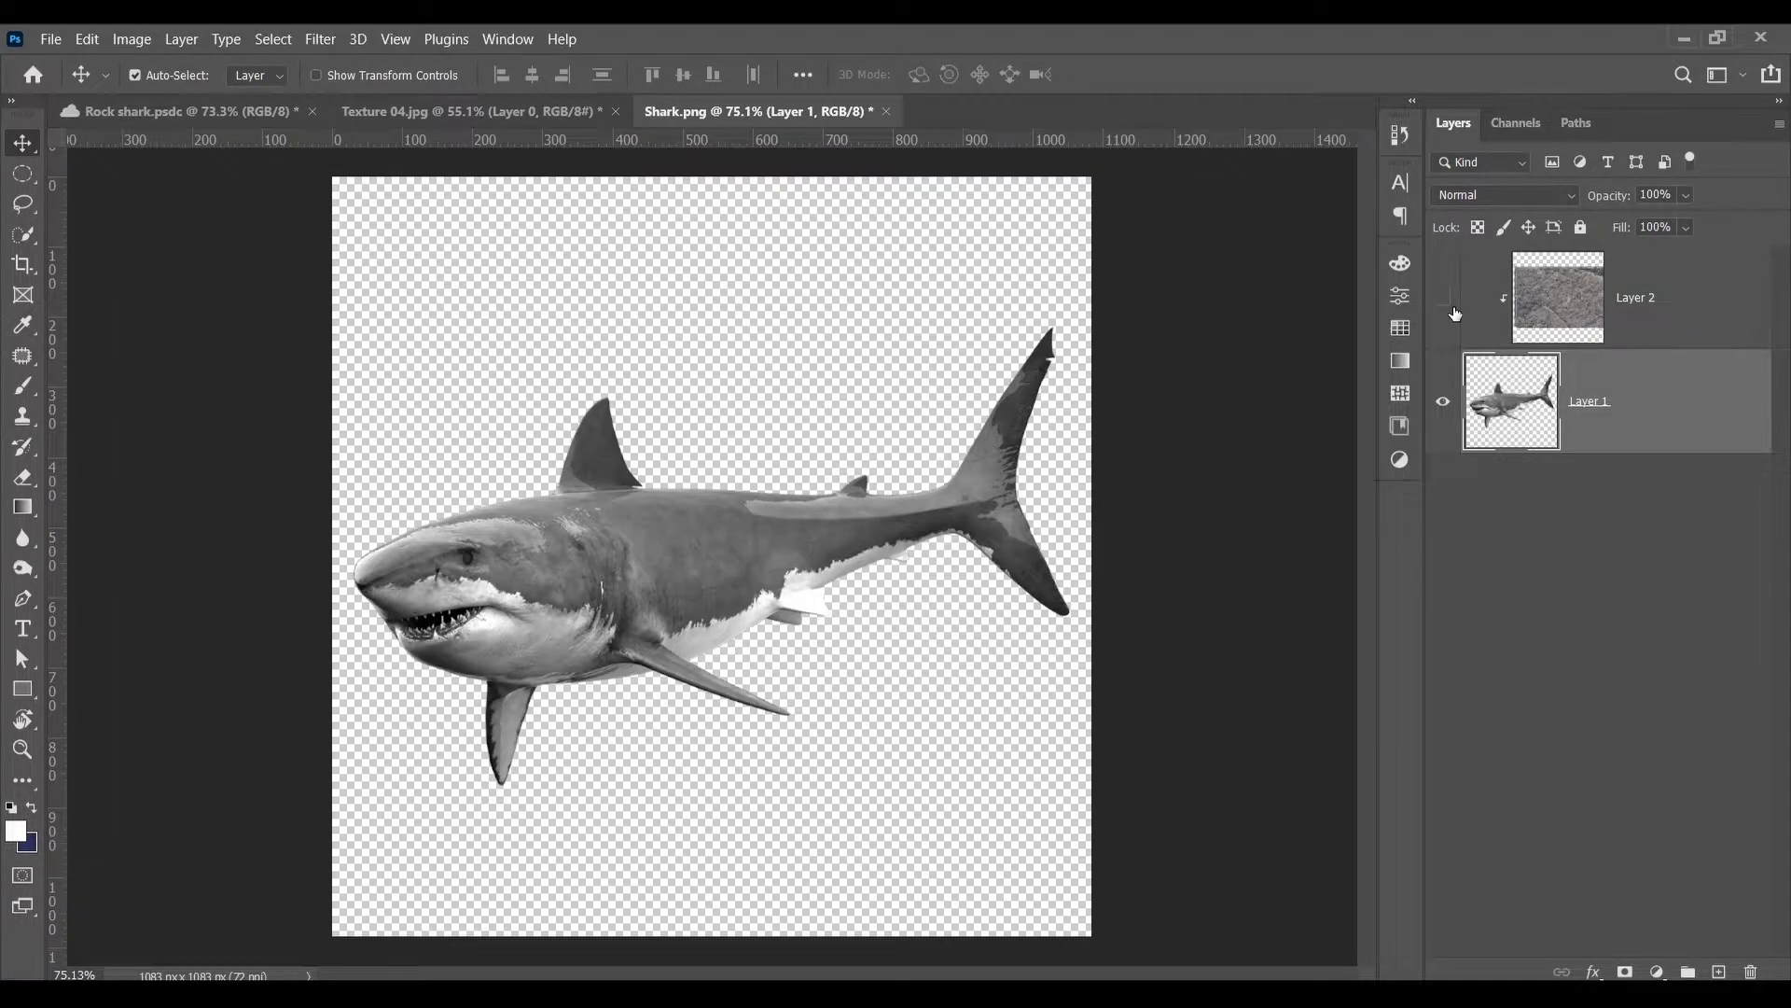
pyautogui.click(1444, 300)
pyautogui.scroll(-2, 717, 508)
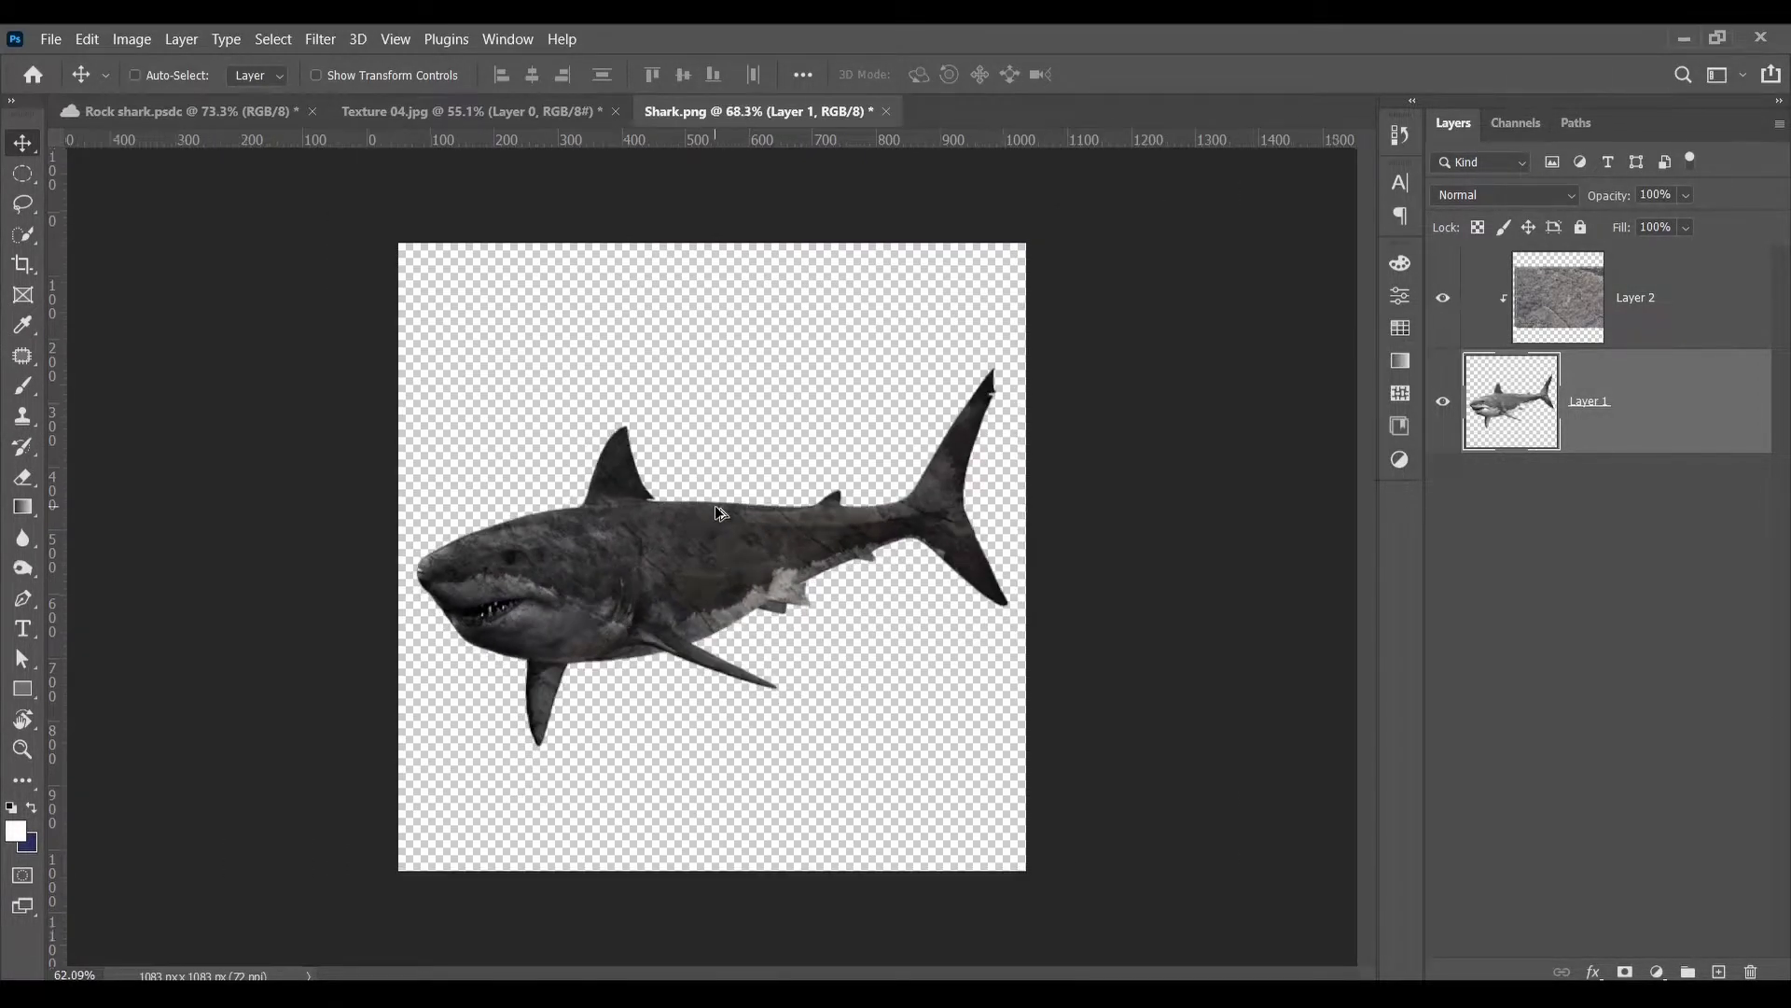
pyautogui.scroll(3, 719, 512)
pyautogui.scroll(-3, 718, 512)
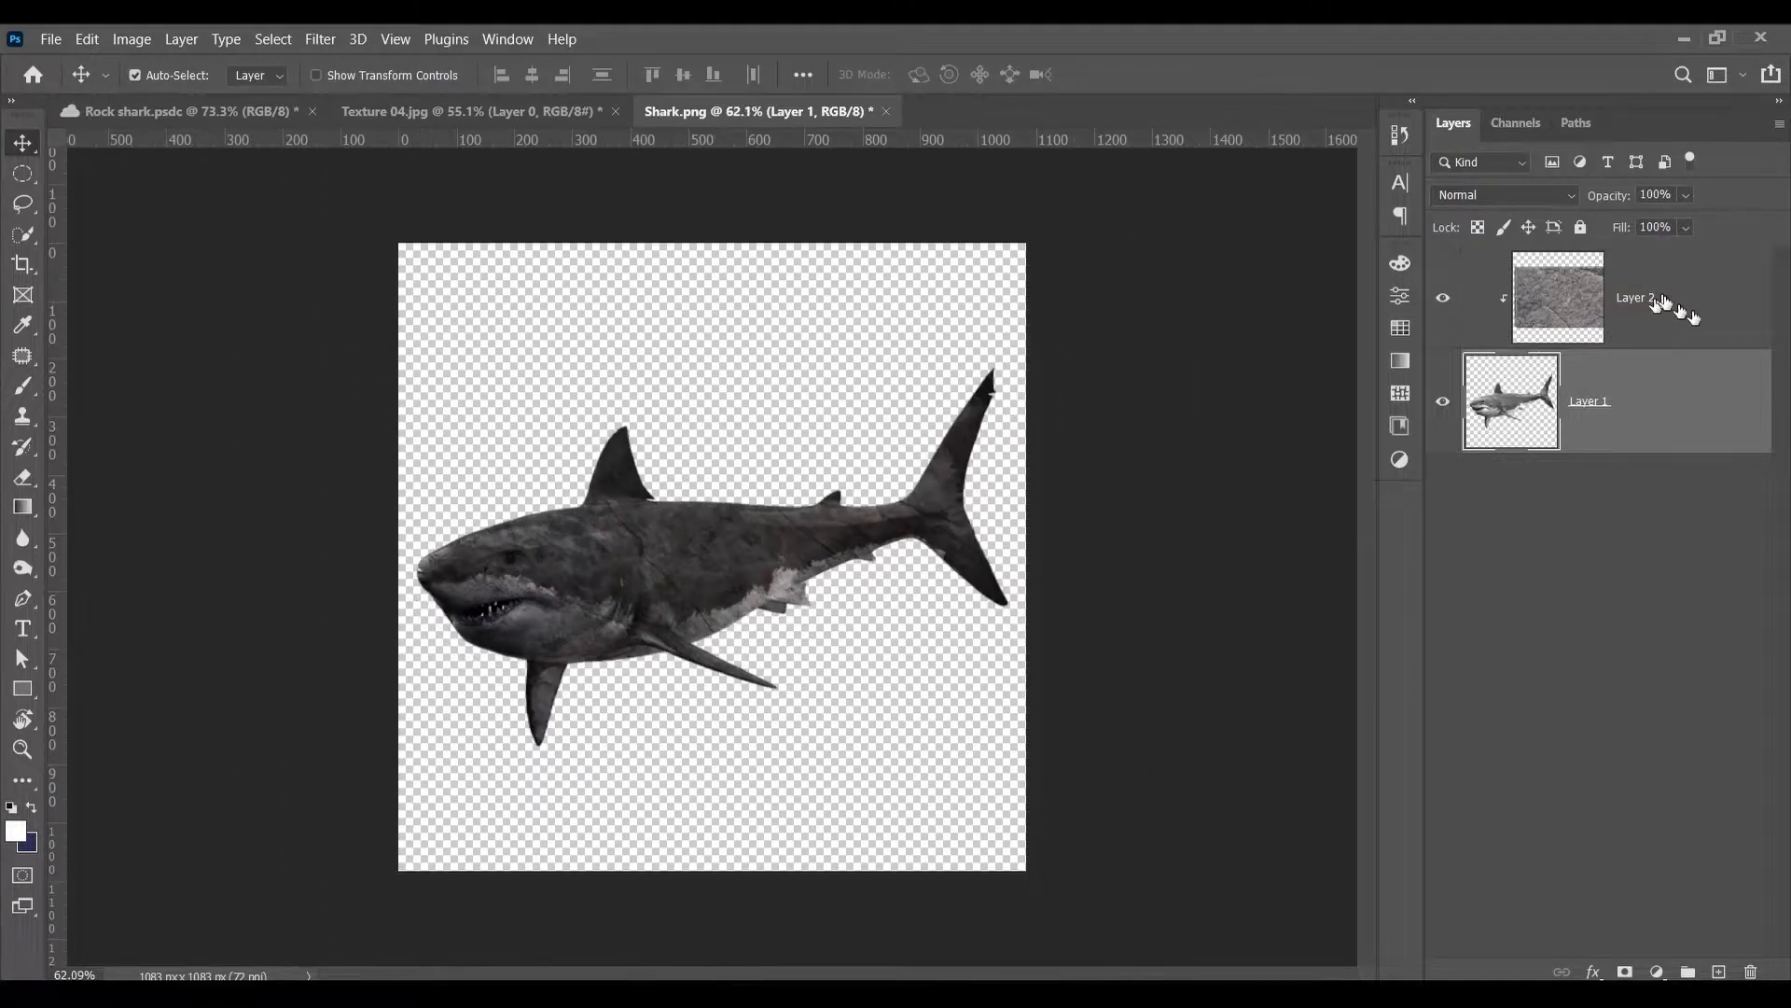
pyautogui.scroll(2, 718, 557)
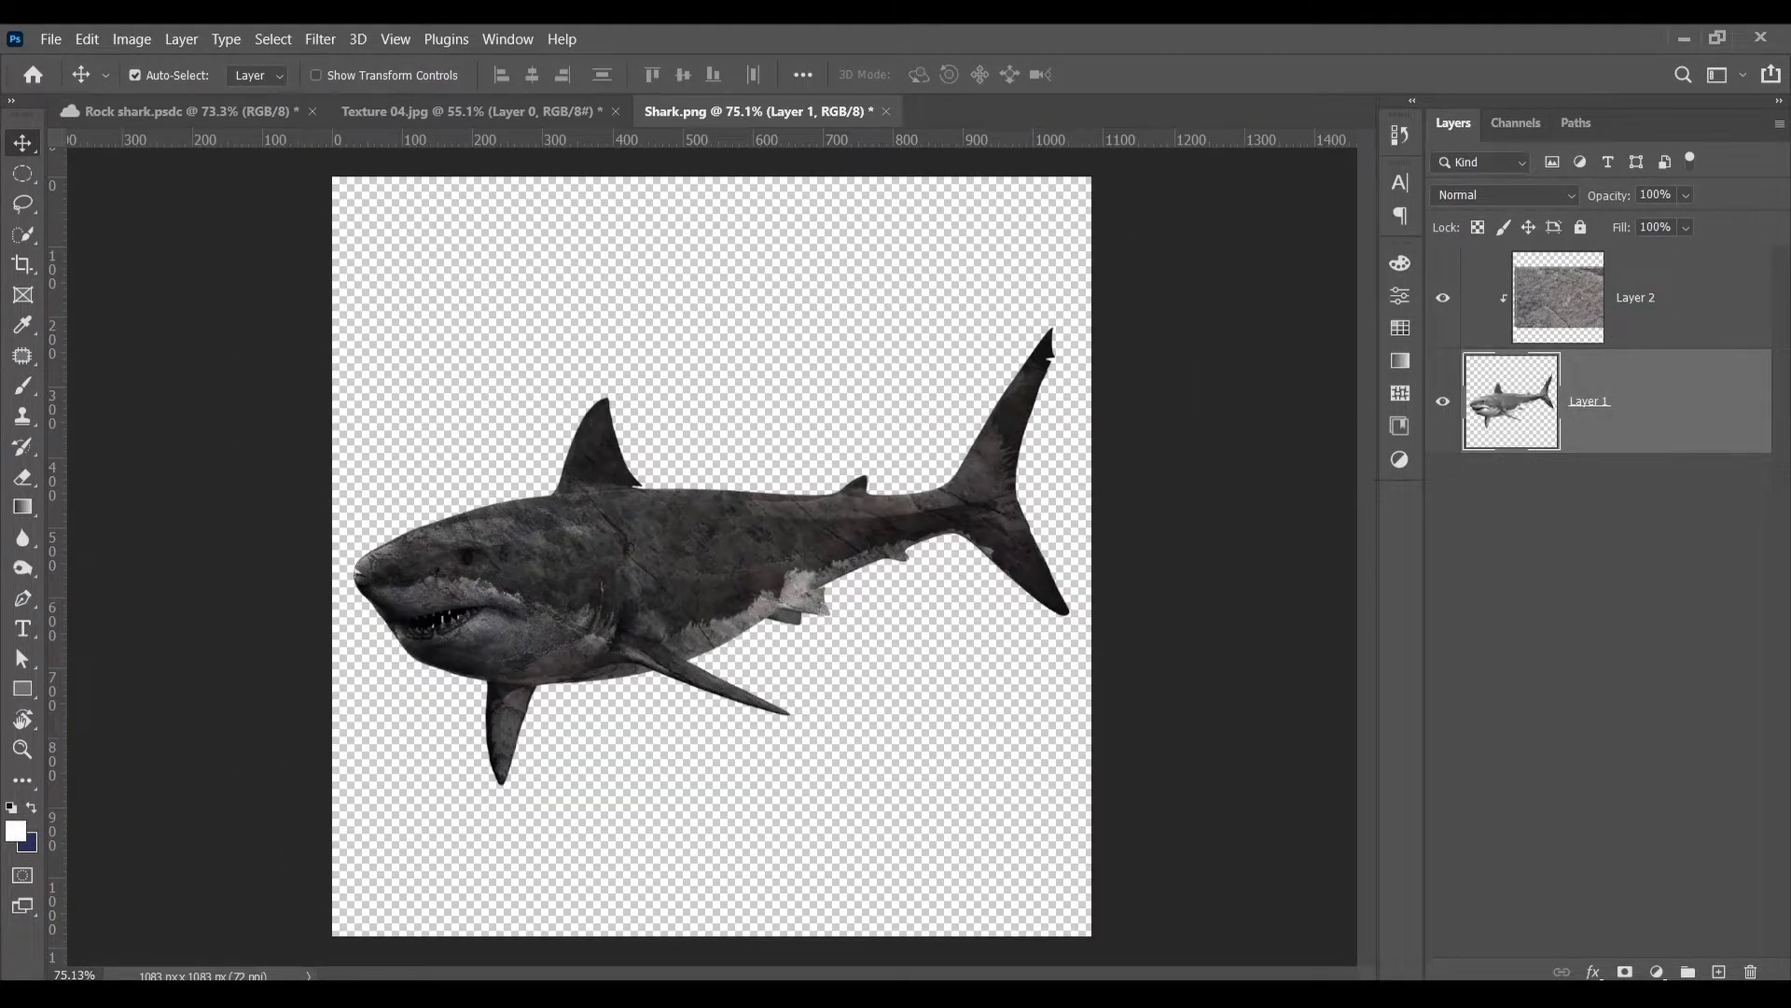
# Step: Add a Curves adjustment layer and drag its white point left to brighten the shark
pyautogui.click(1658, 971)
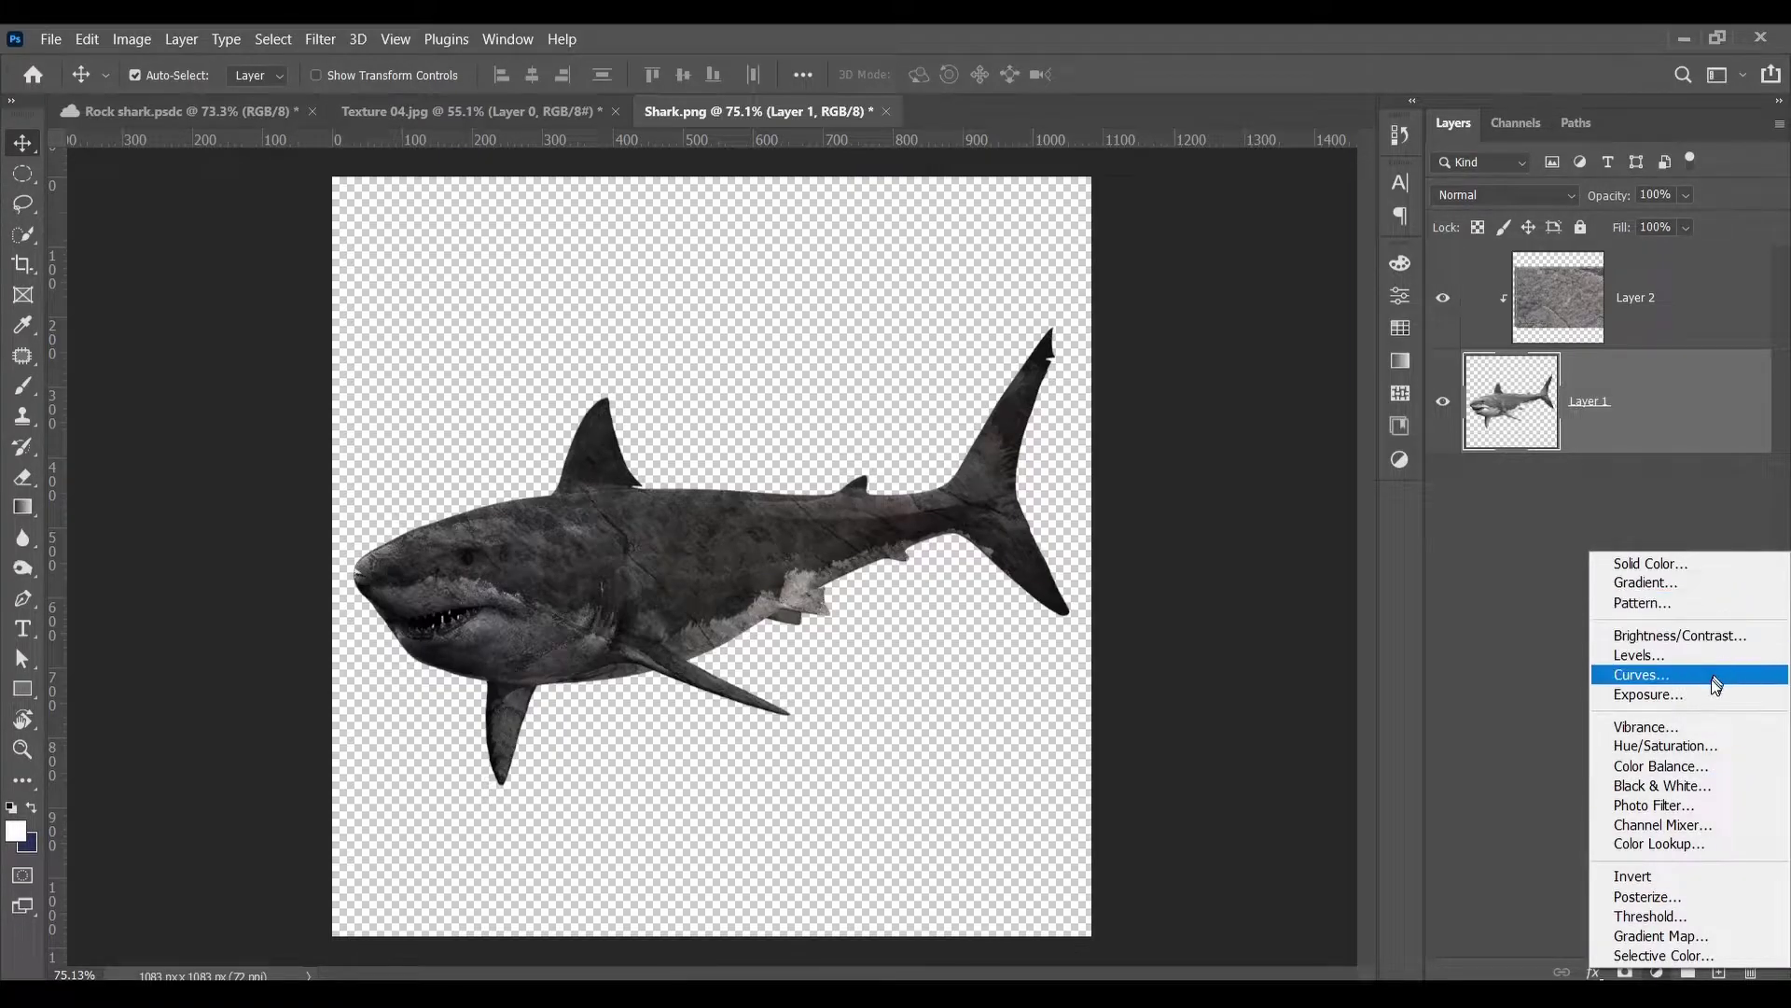
pyautogui.click(1714, 687)
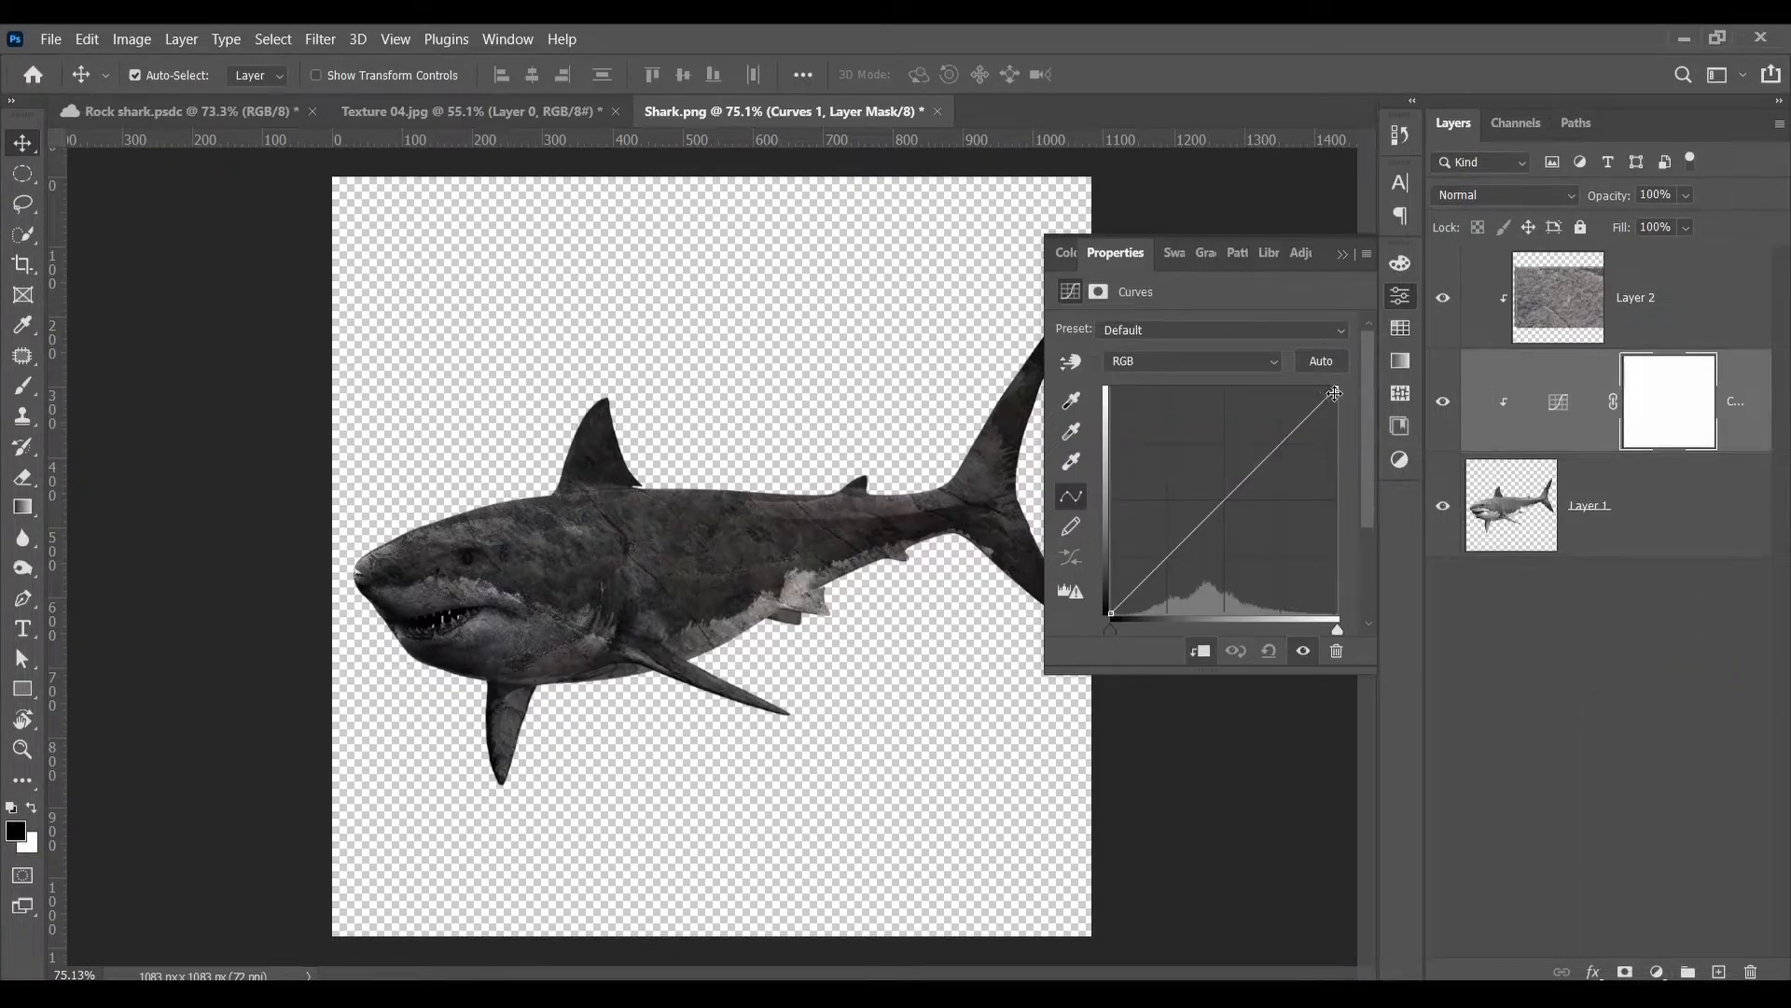
pyautogui.moveTo(1335, 392); pyautogui.dragTo(1267, 362)
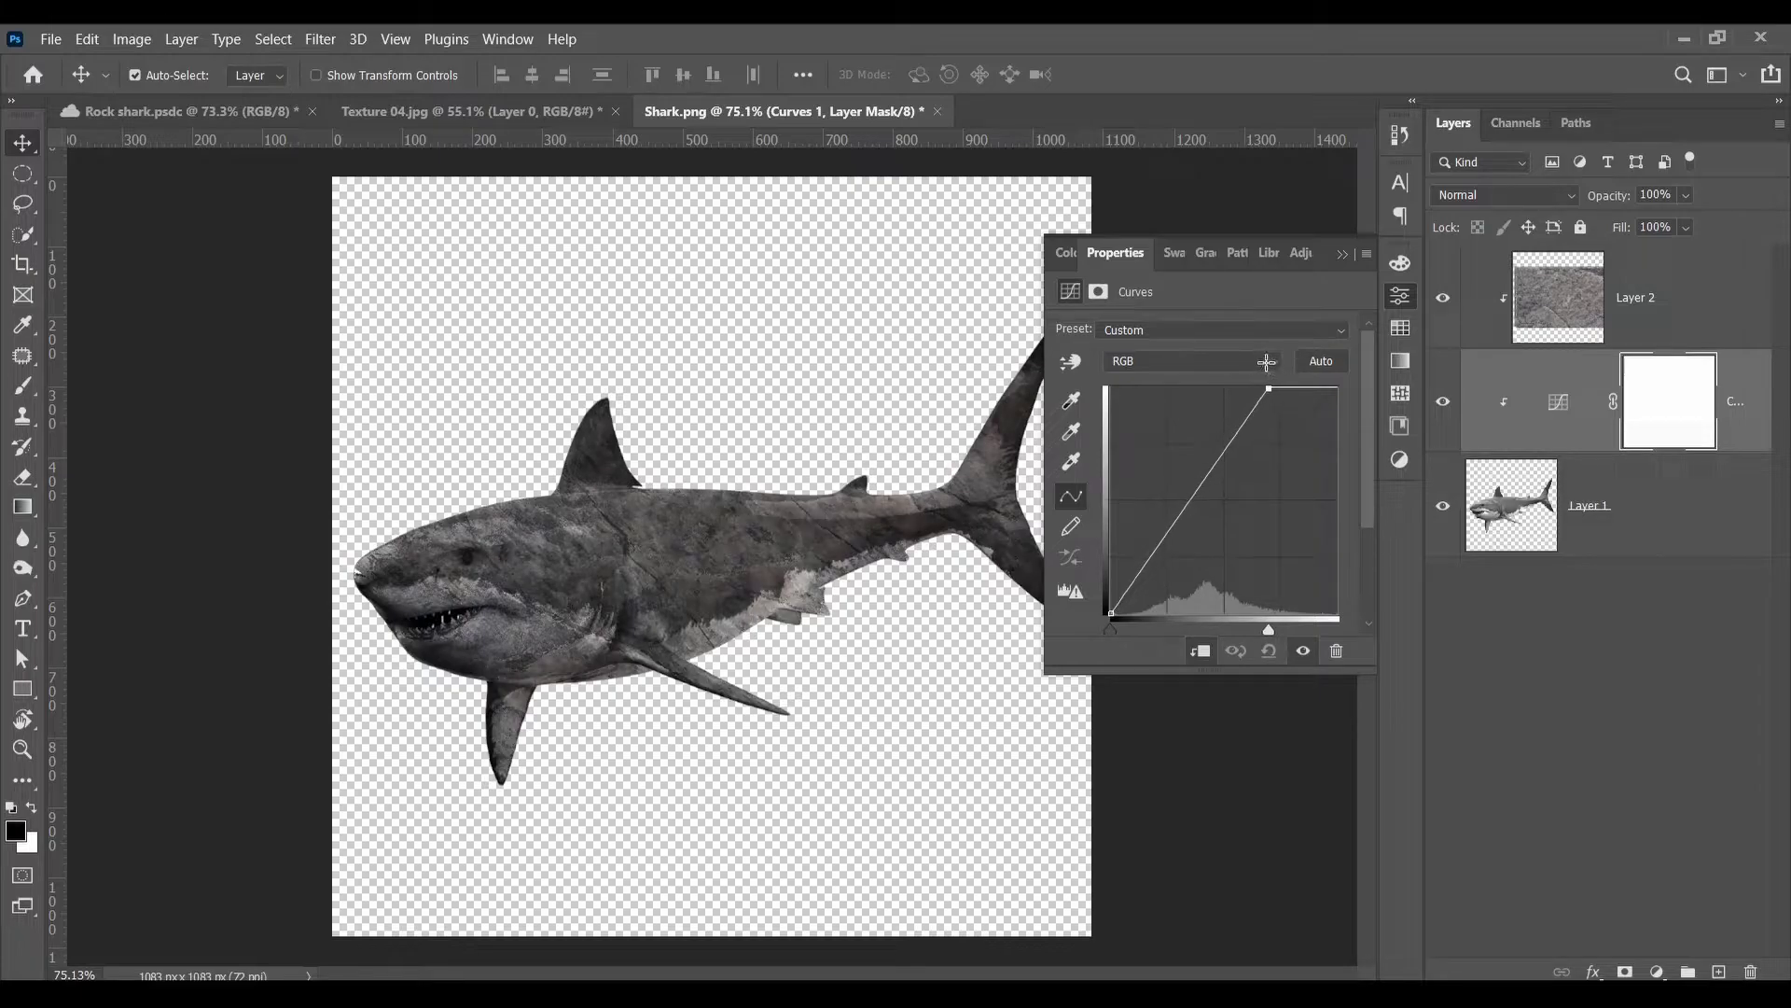
pyautogui.click(1341, 254)
pyautogui.click(1670, 508)
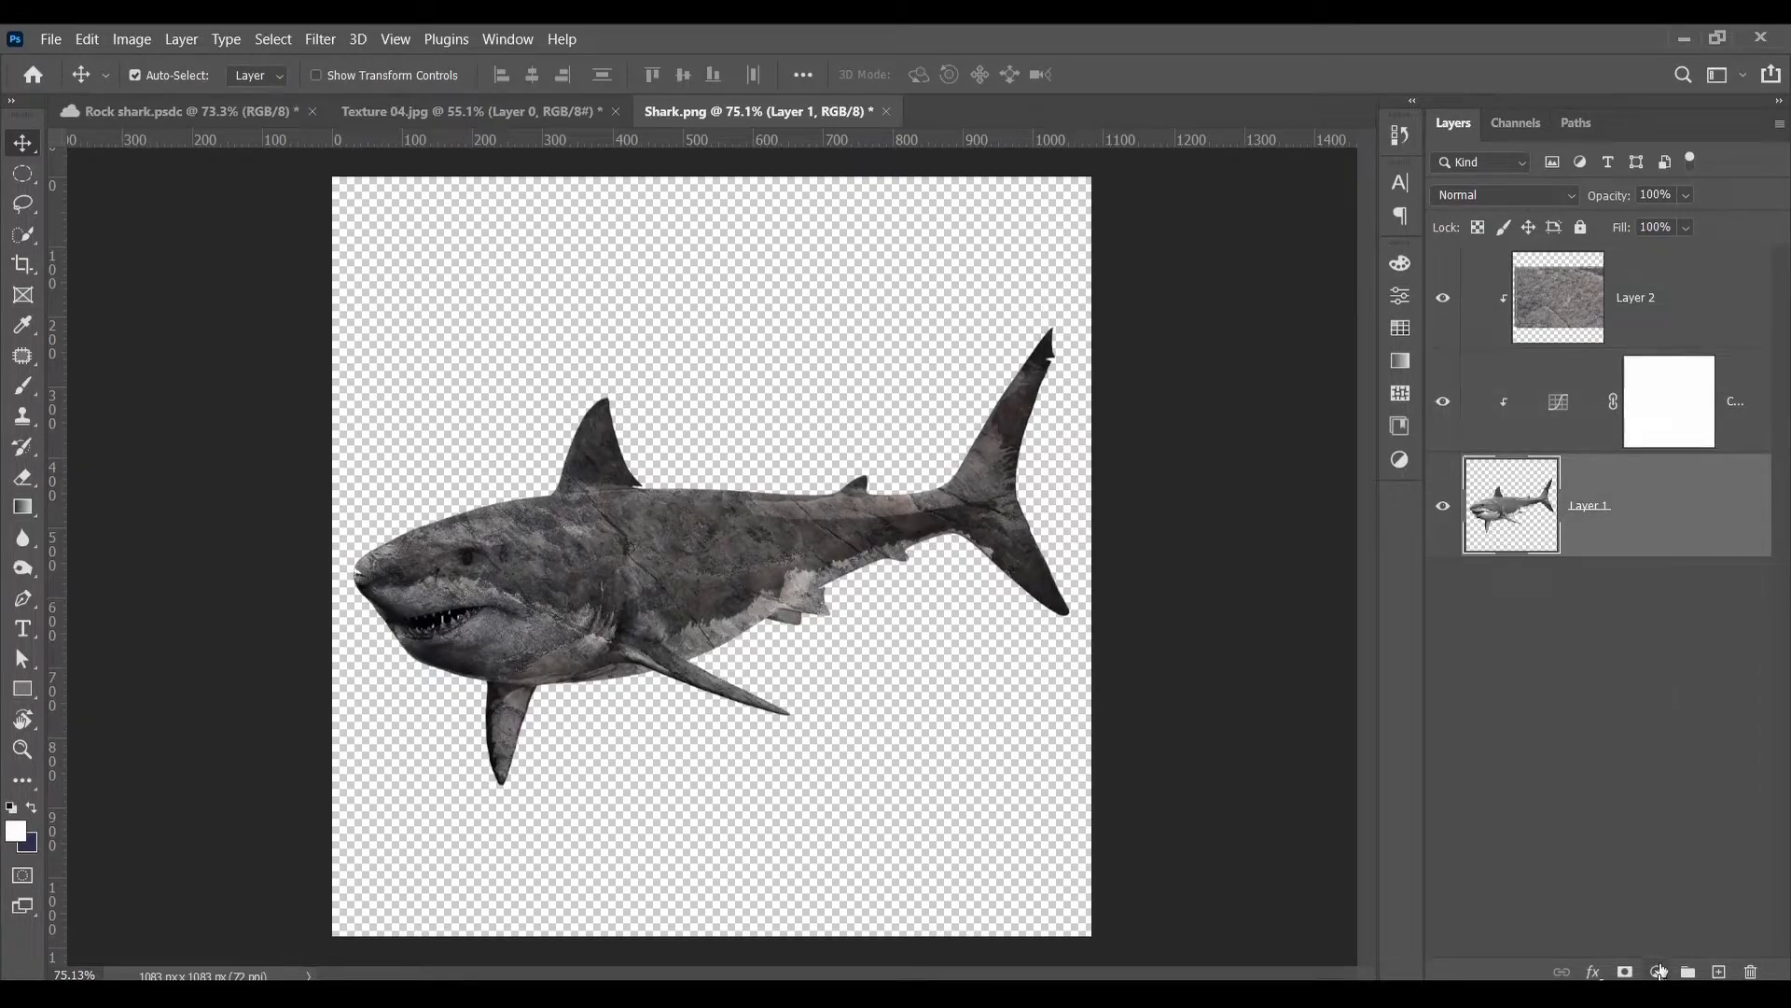
# Step: Add a new Layer 3 and pick the Brush tool at size 100
pyautogui.click(1719, 971)
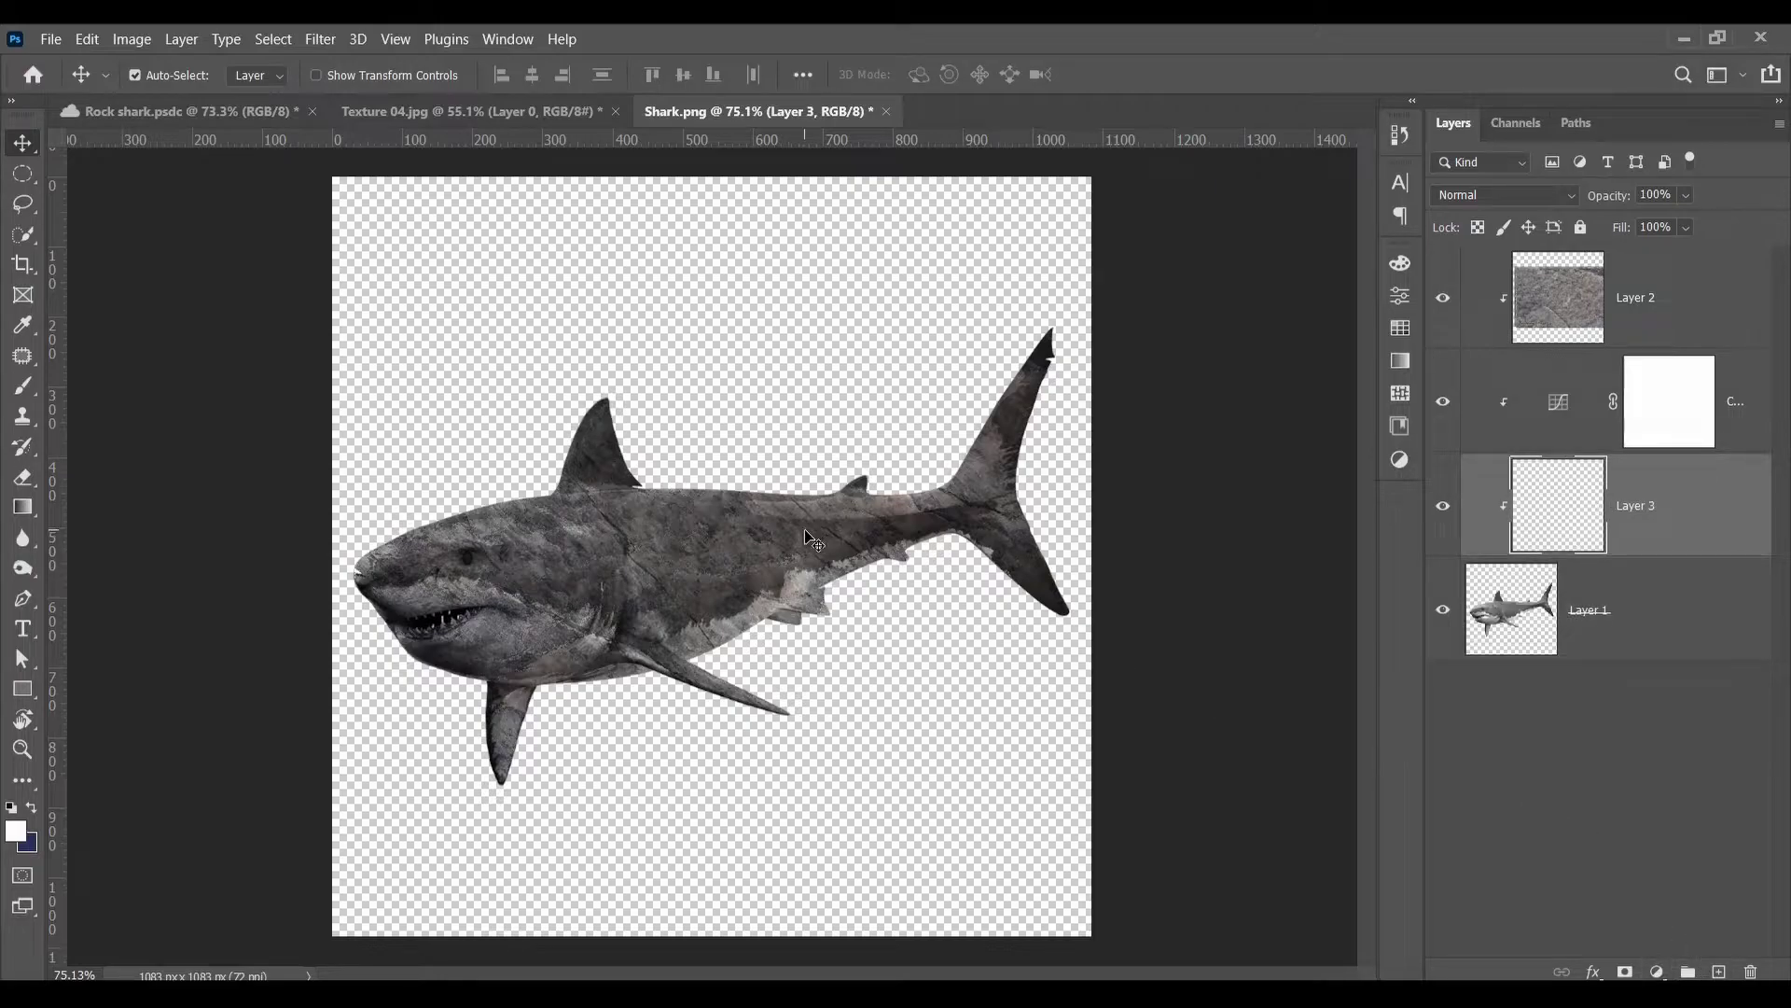
pyautogui.scroll(1, 808, 539)
pyautogui.scroll(-2, 933, 587)
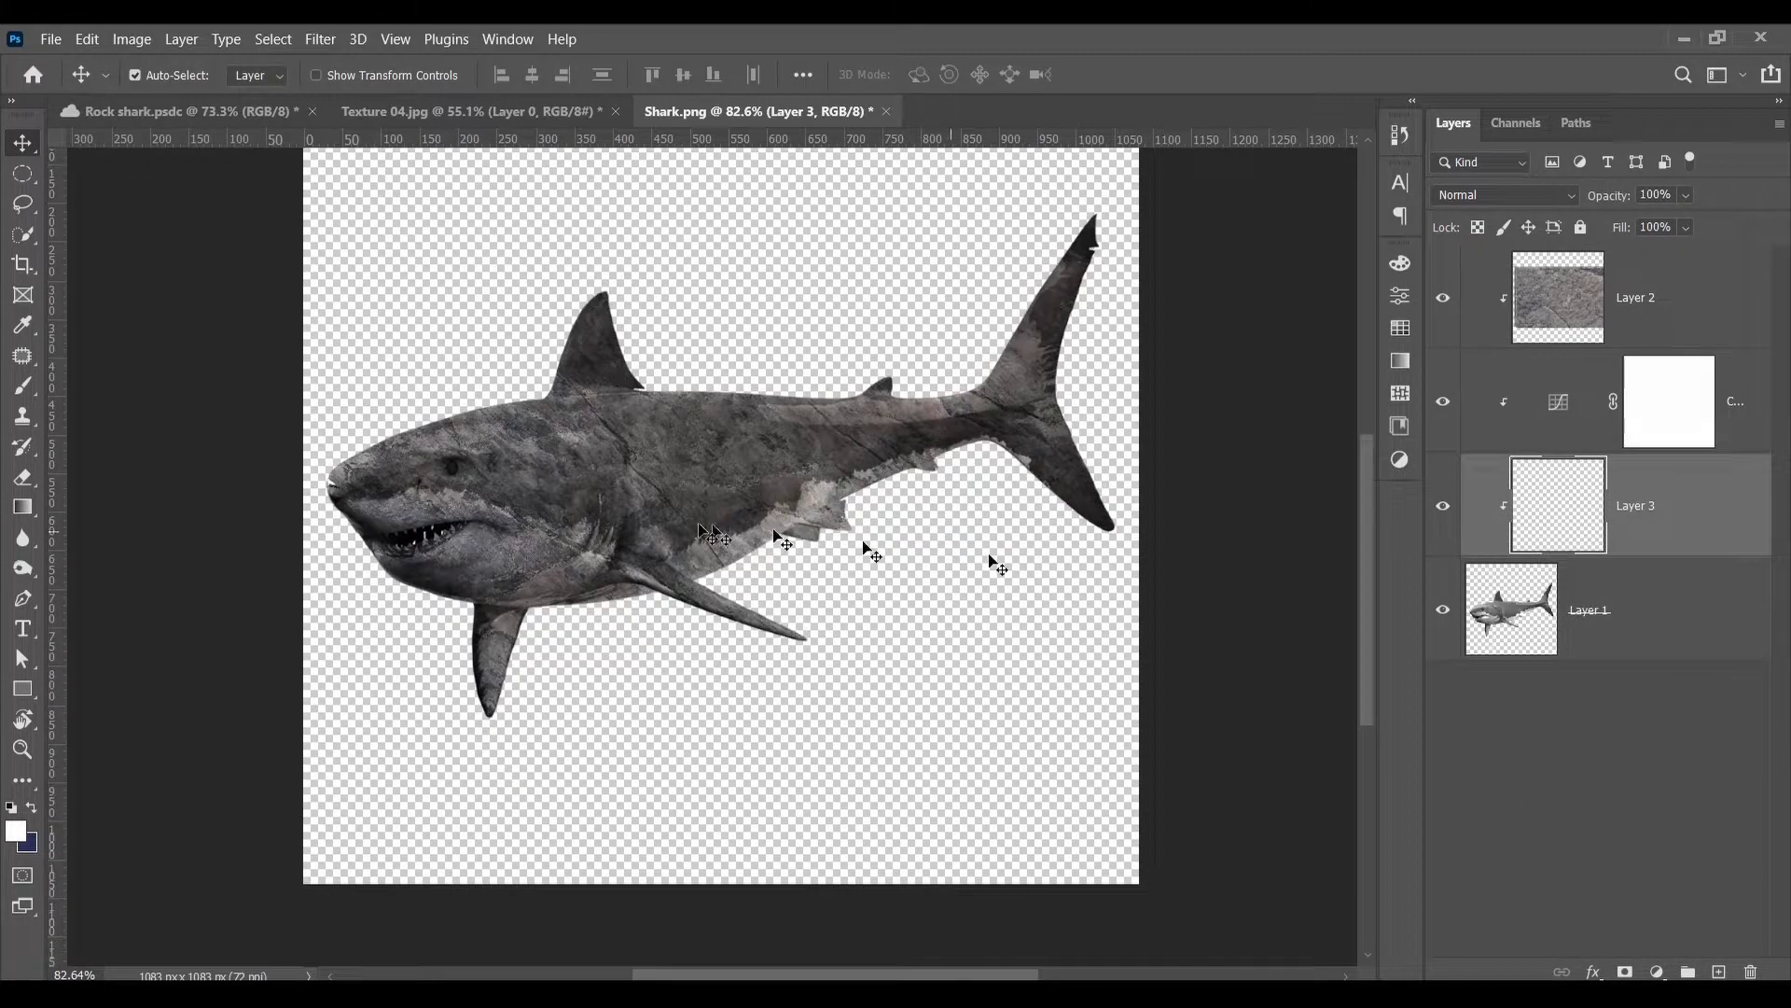
pyautogui.press('b')
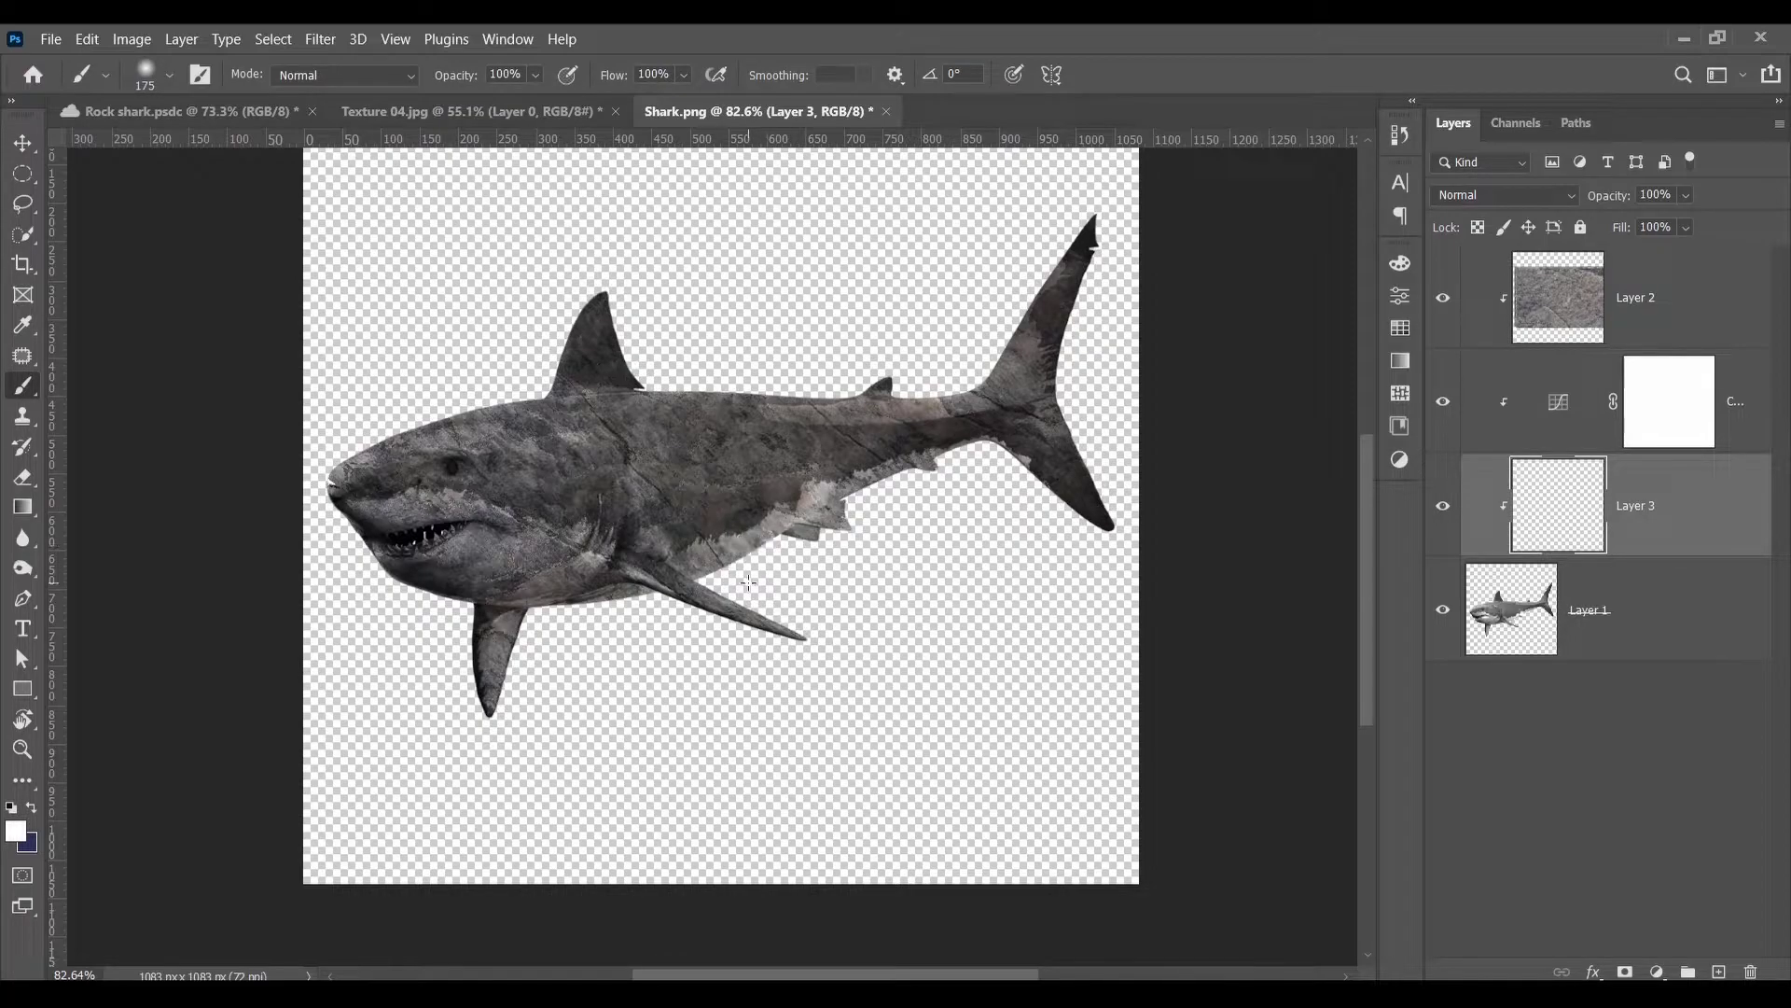
pyautogui.press('capslock')
pyautogui.press('[')
pyautogui.press('[')
pyautogui.press('[')
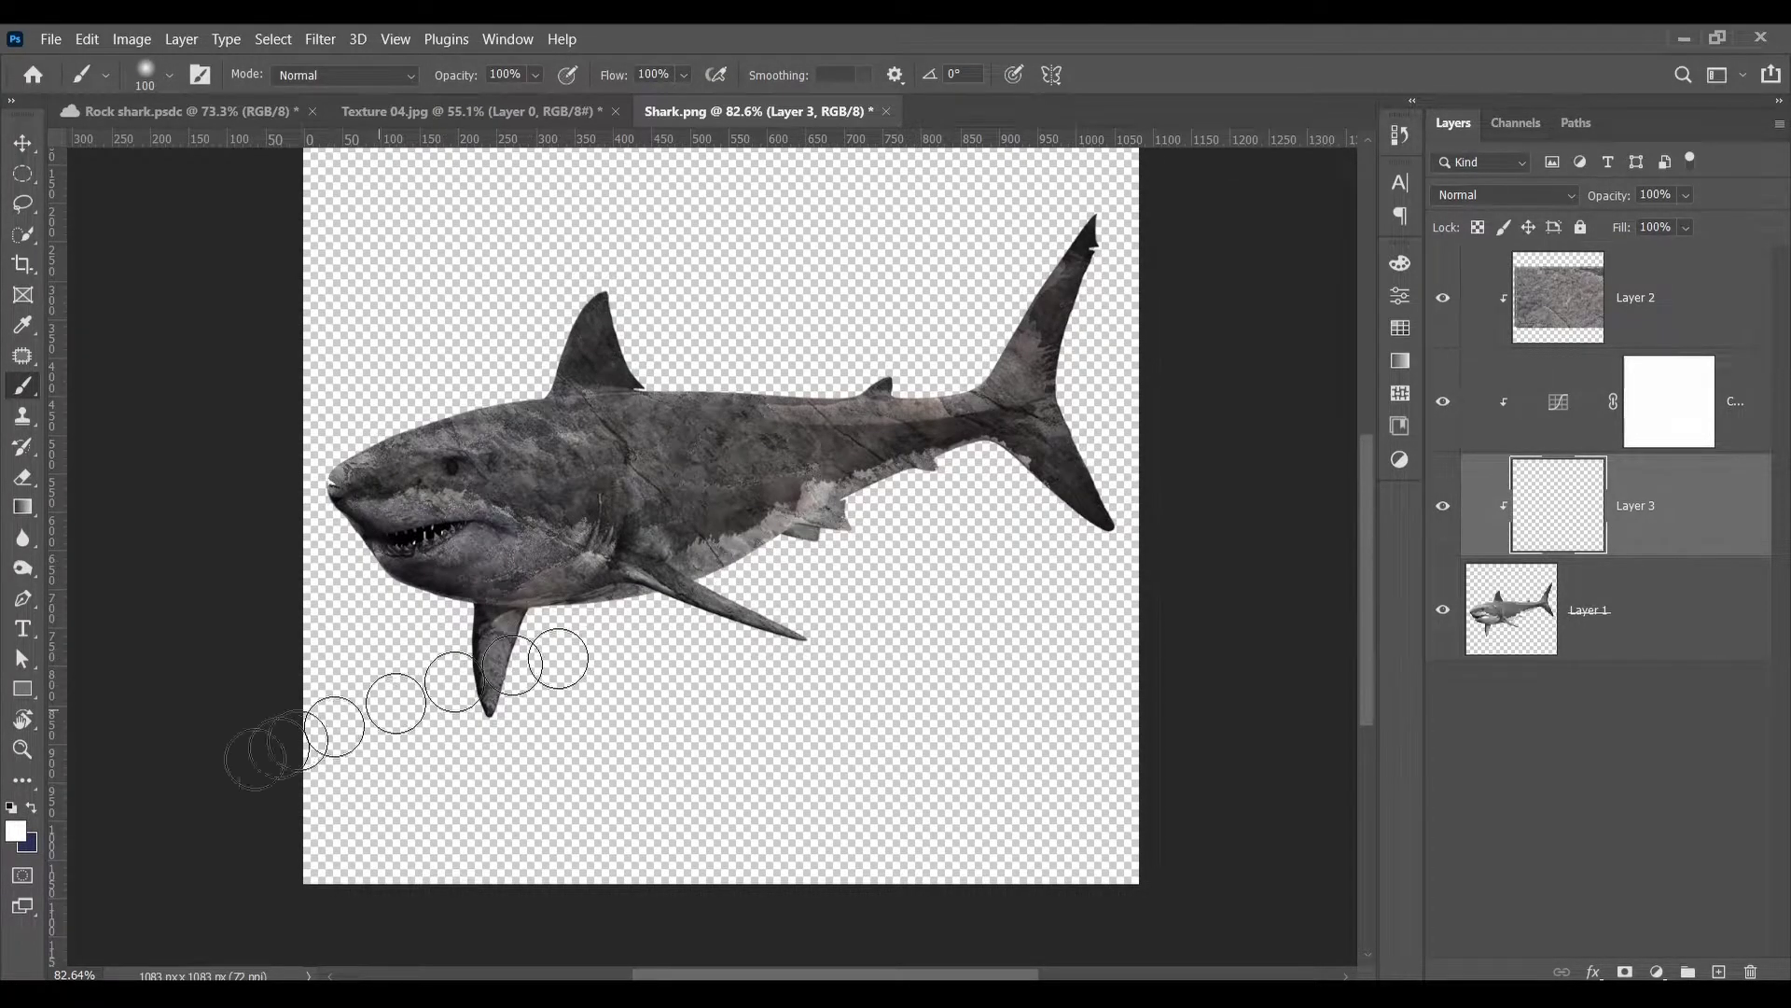
# Step: Paint black shadows across the shark's belly and set Layer 3 to 33% opacity
pyautogui.click(16, 829)
pyautogui.moveTo(840, 653); pyautogui.dragTo(696, 811)
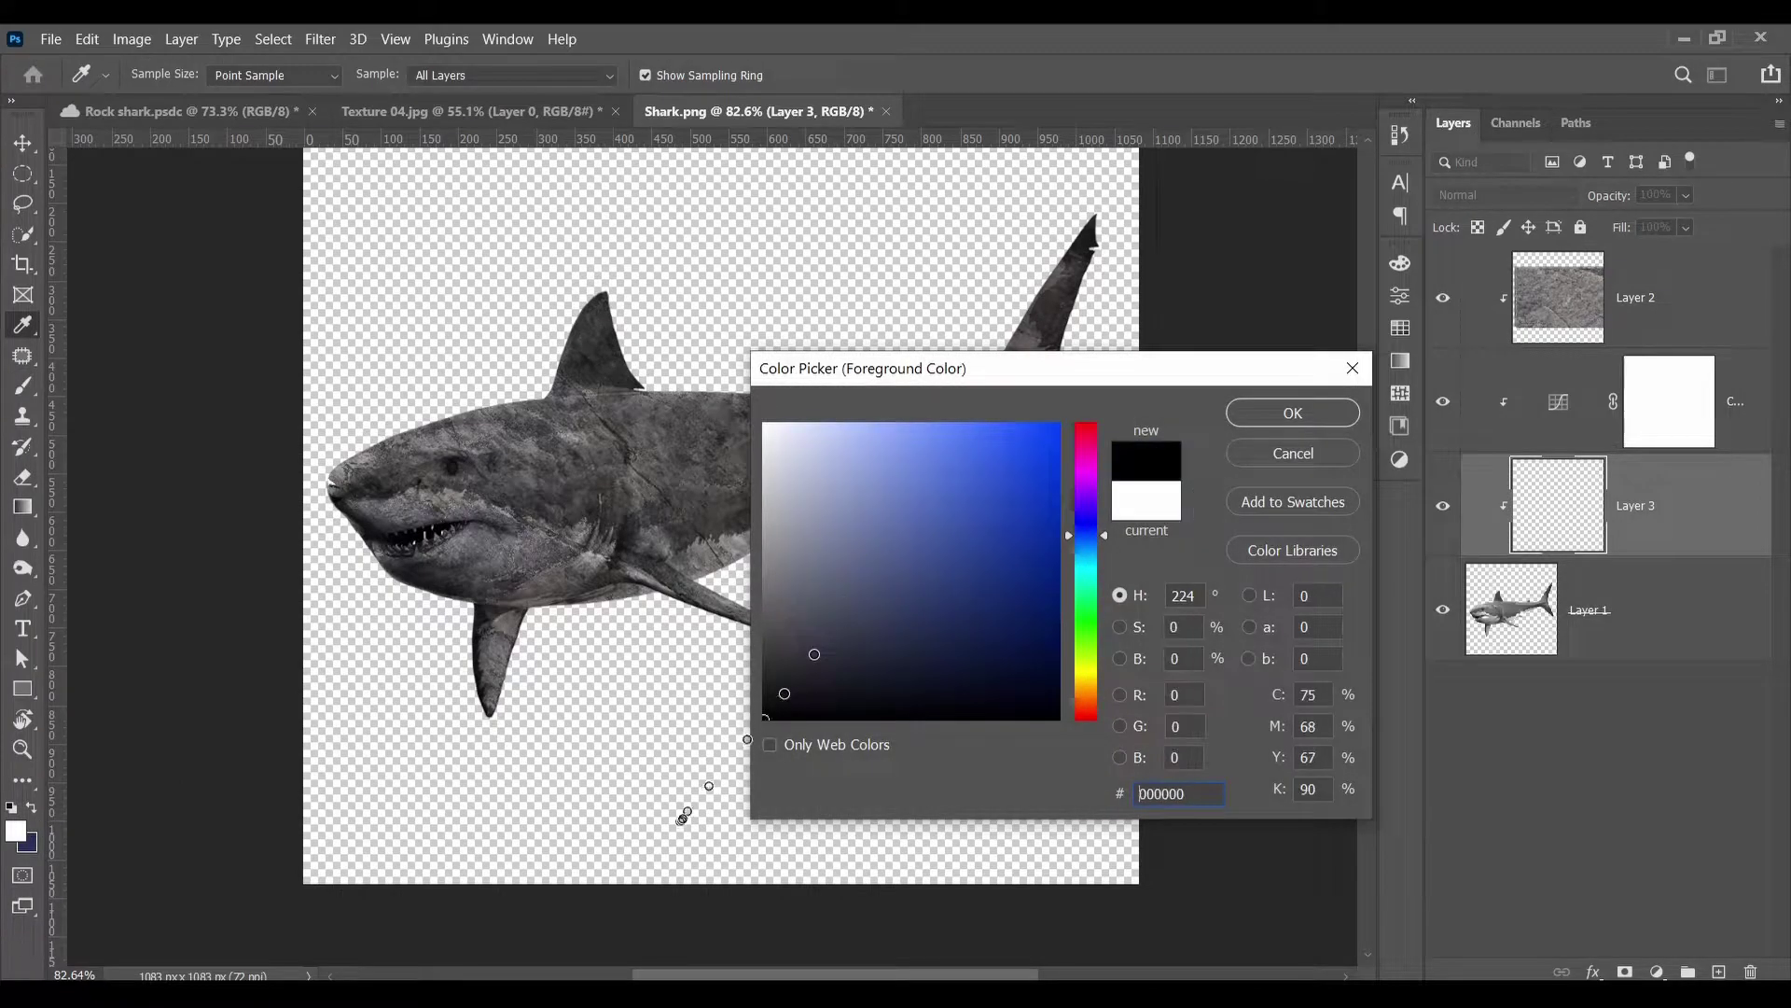
pyautogui.click(1291, 413)
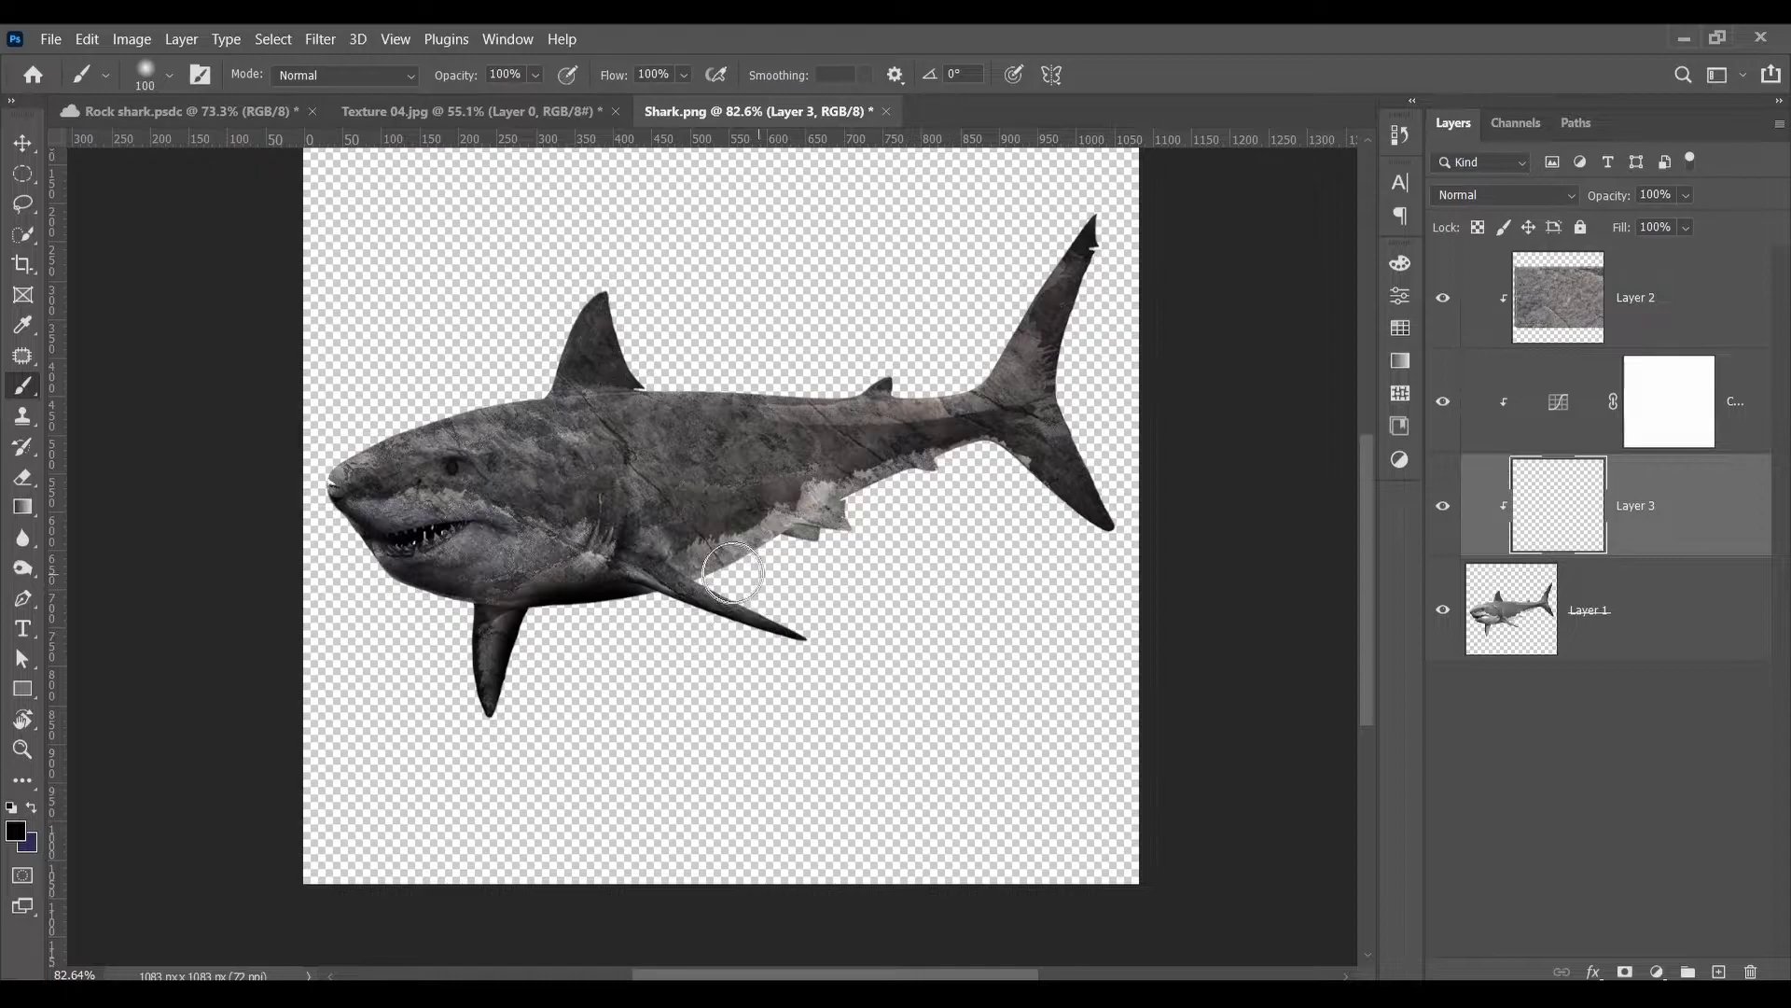
pyautogui.moveTo(732, 571)
pyautogui.mouseDown()
pyautogui.moveTo(781, 595)
pyautogui.moveTo(725, 572)
pyautogui.moveTo(972, 470)
pyautogui.moveTo(1042, 509)
pyautogui.moveTo(1025, 495)
pyautogui.moveTo(1126, 270)
pyautogui.moveTo(1078, 385)
pyautogui.moveTo(1103, 460)
pyautogui.moveTo(996, 352)
pyautogui.moveTo(916, 381)
pyautogui.moveTo(988, 334)
pyautogui.moveTo(695, 343)
pyautogui.moveTo(636, 322)
pyautogui.moveTo(652, 357)
pyautogui.moveTo(704, 352)
pyautogui.mouseUp()
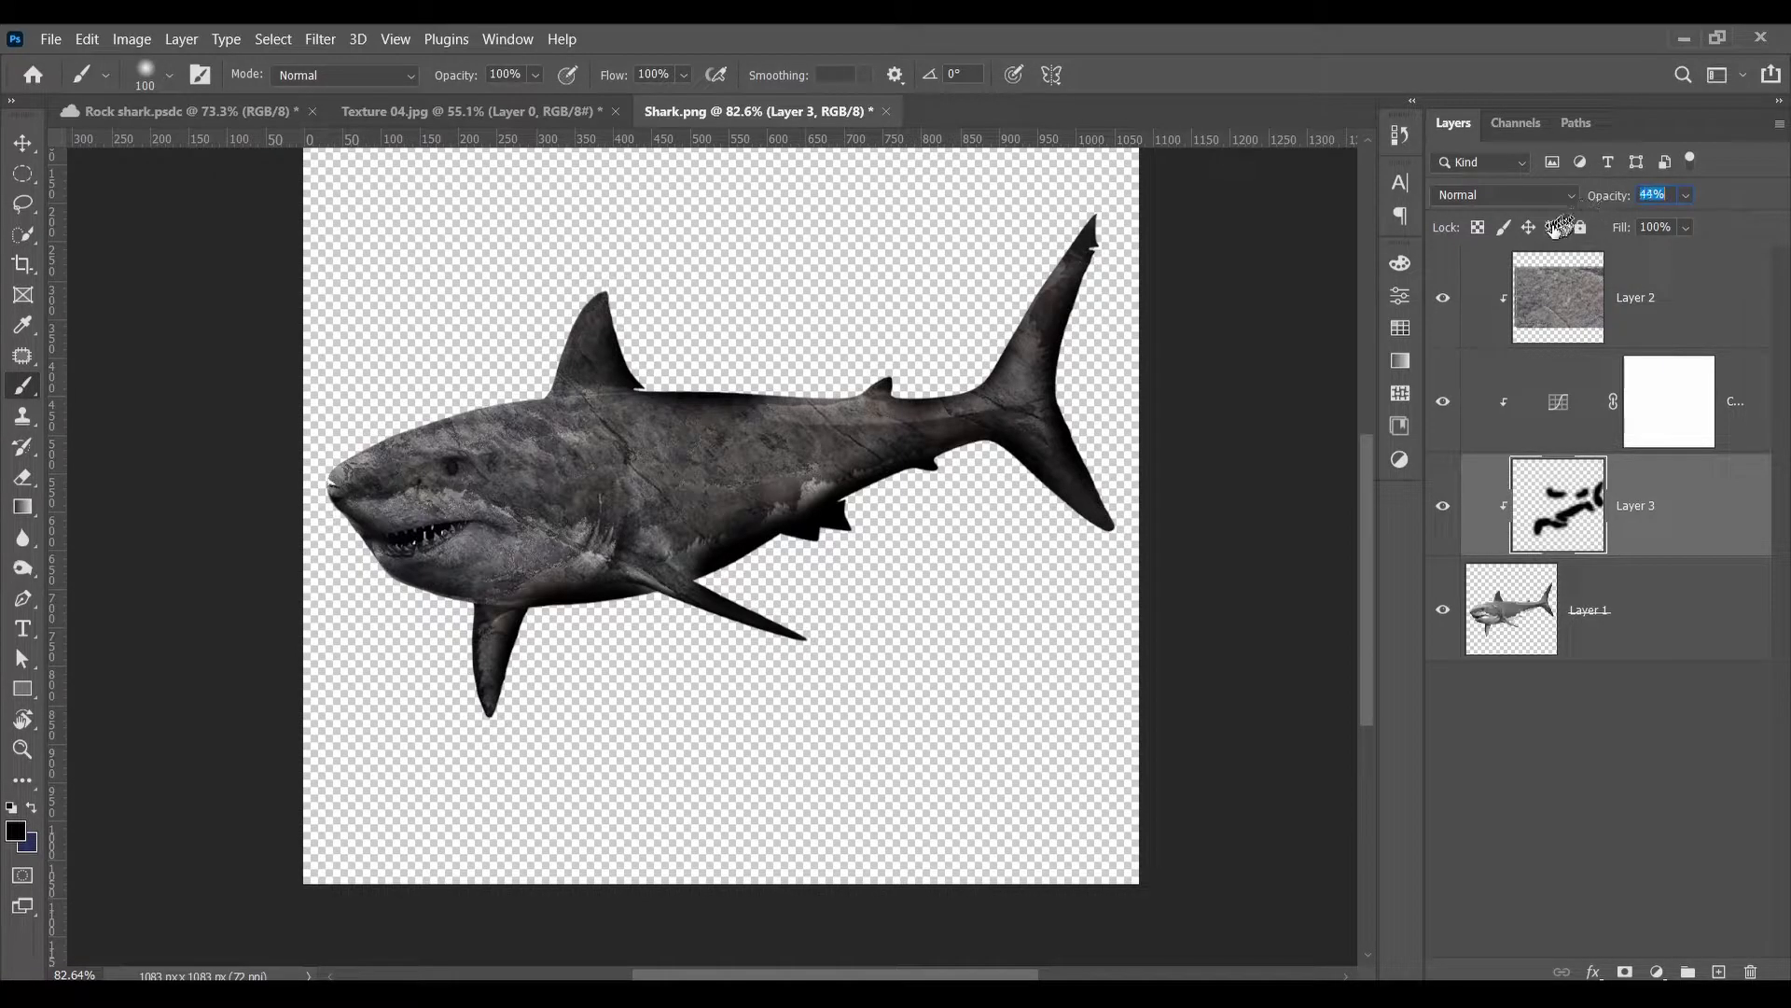
pyautogui.press('Return')
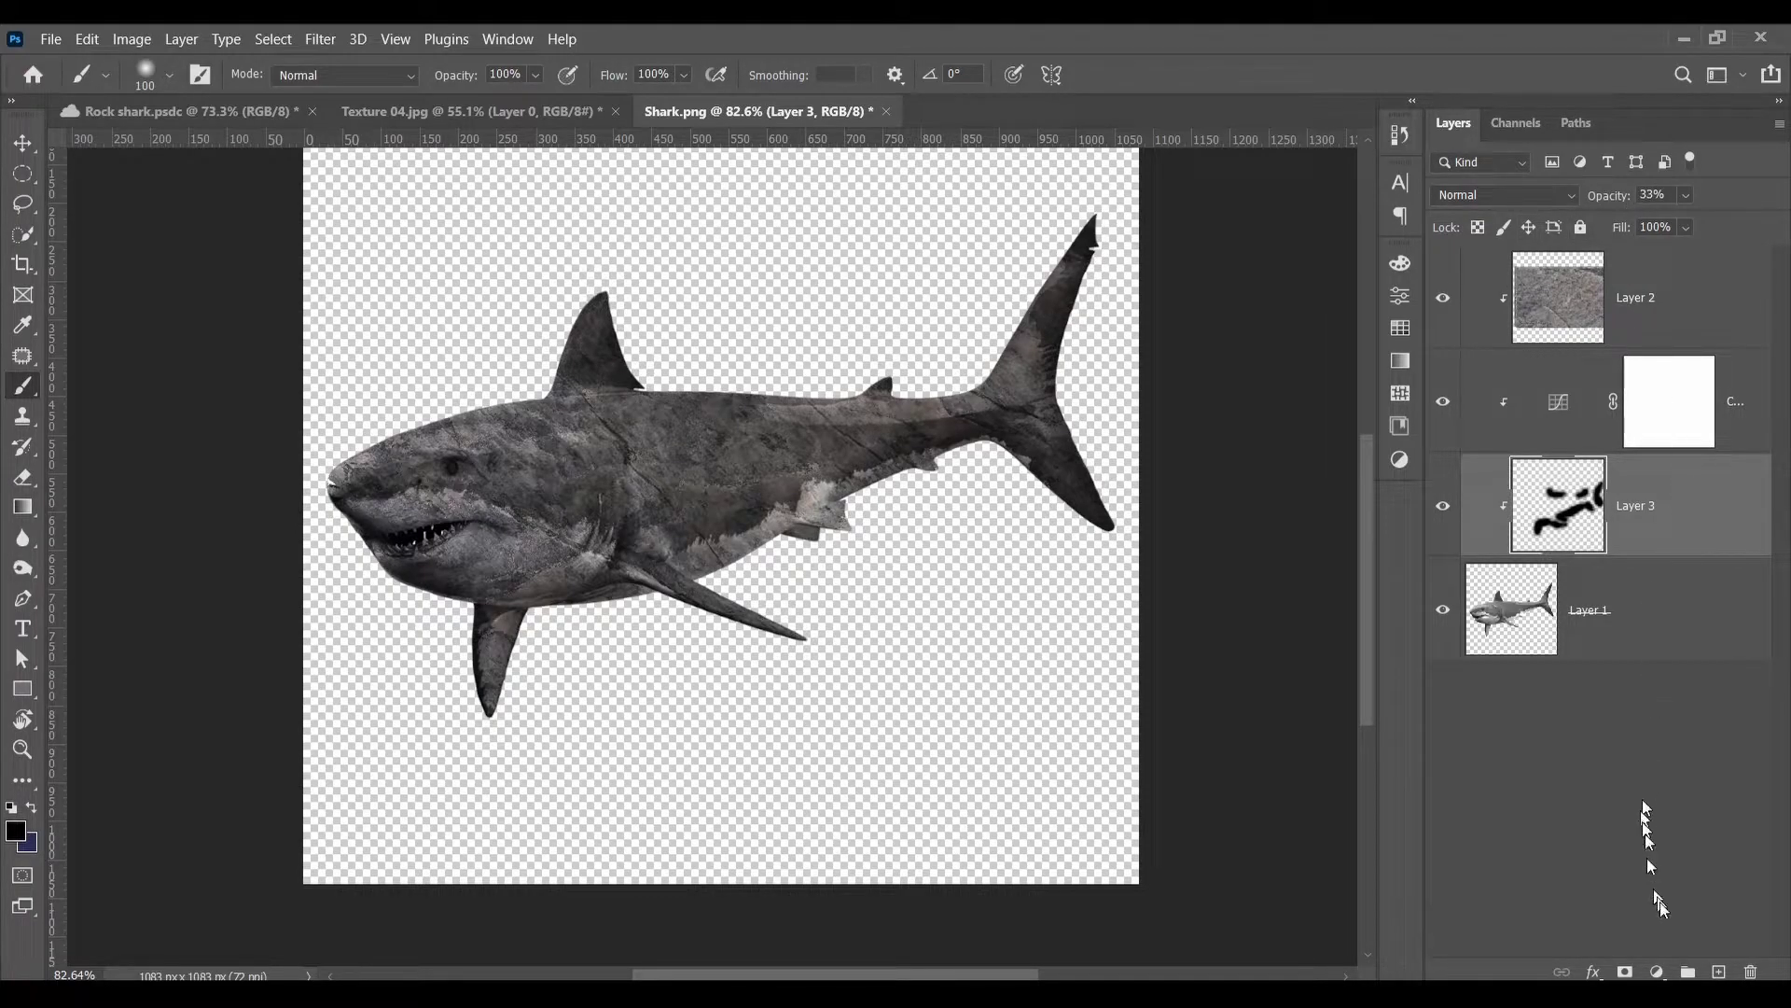
# Step: Add Layer 4 and switch the foreground colour to white
pyautogui.click(1718, 973)
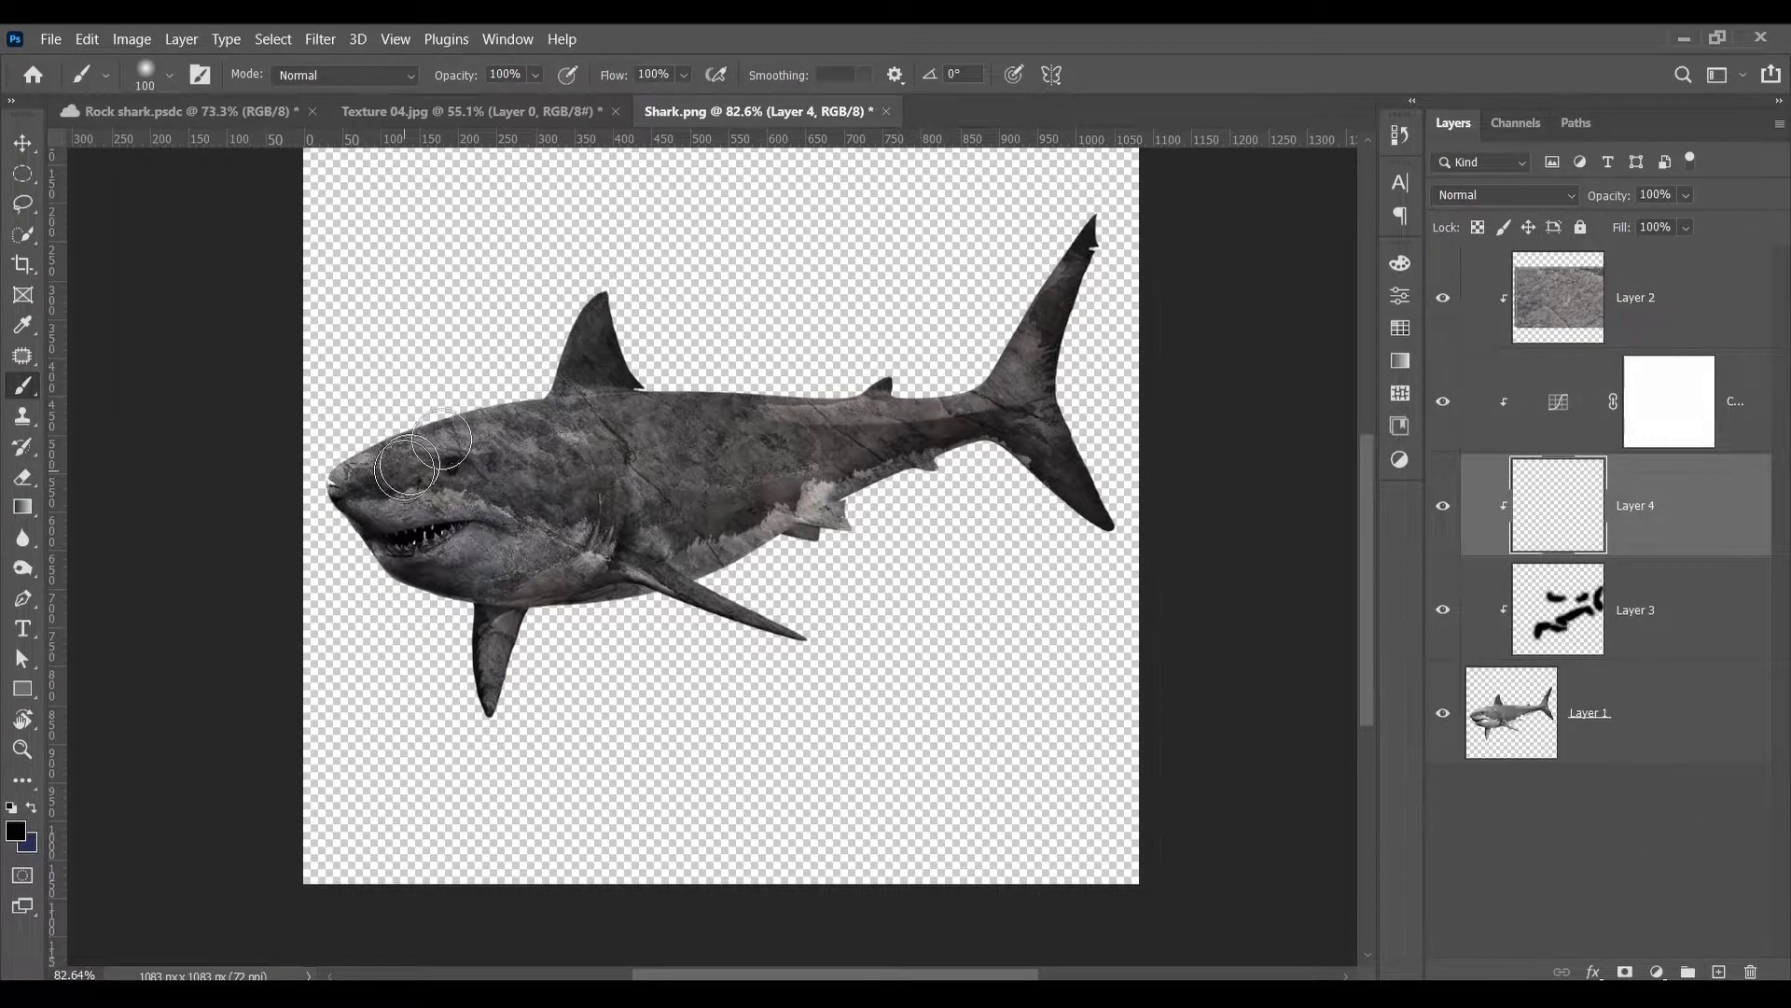
pyautogui.scroll(-2, 420, 407)
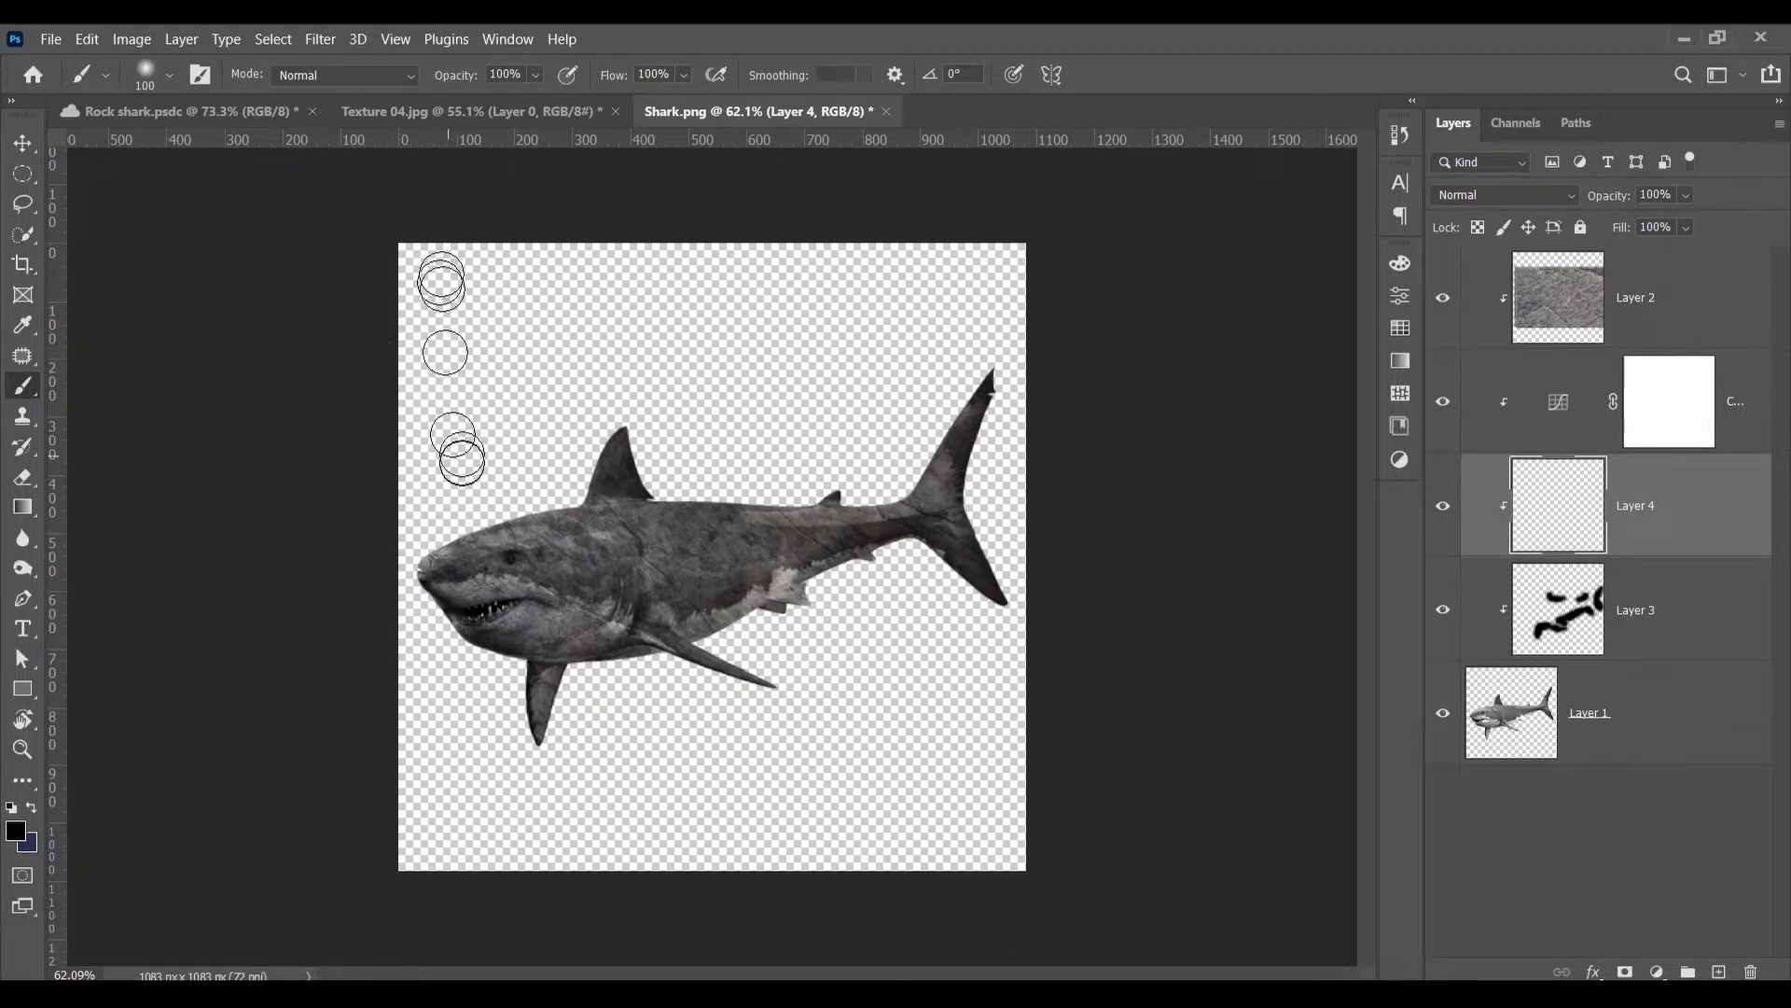
pyautogui.scroll(3, 508, 448)
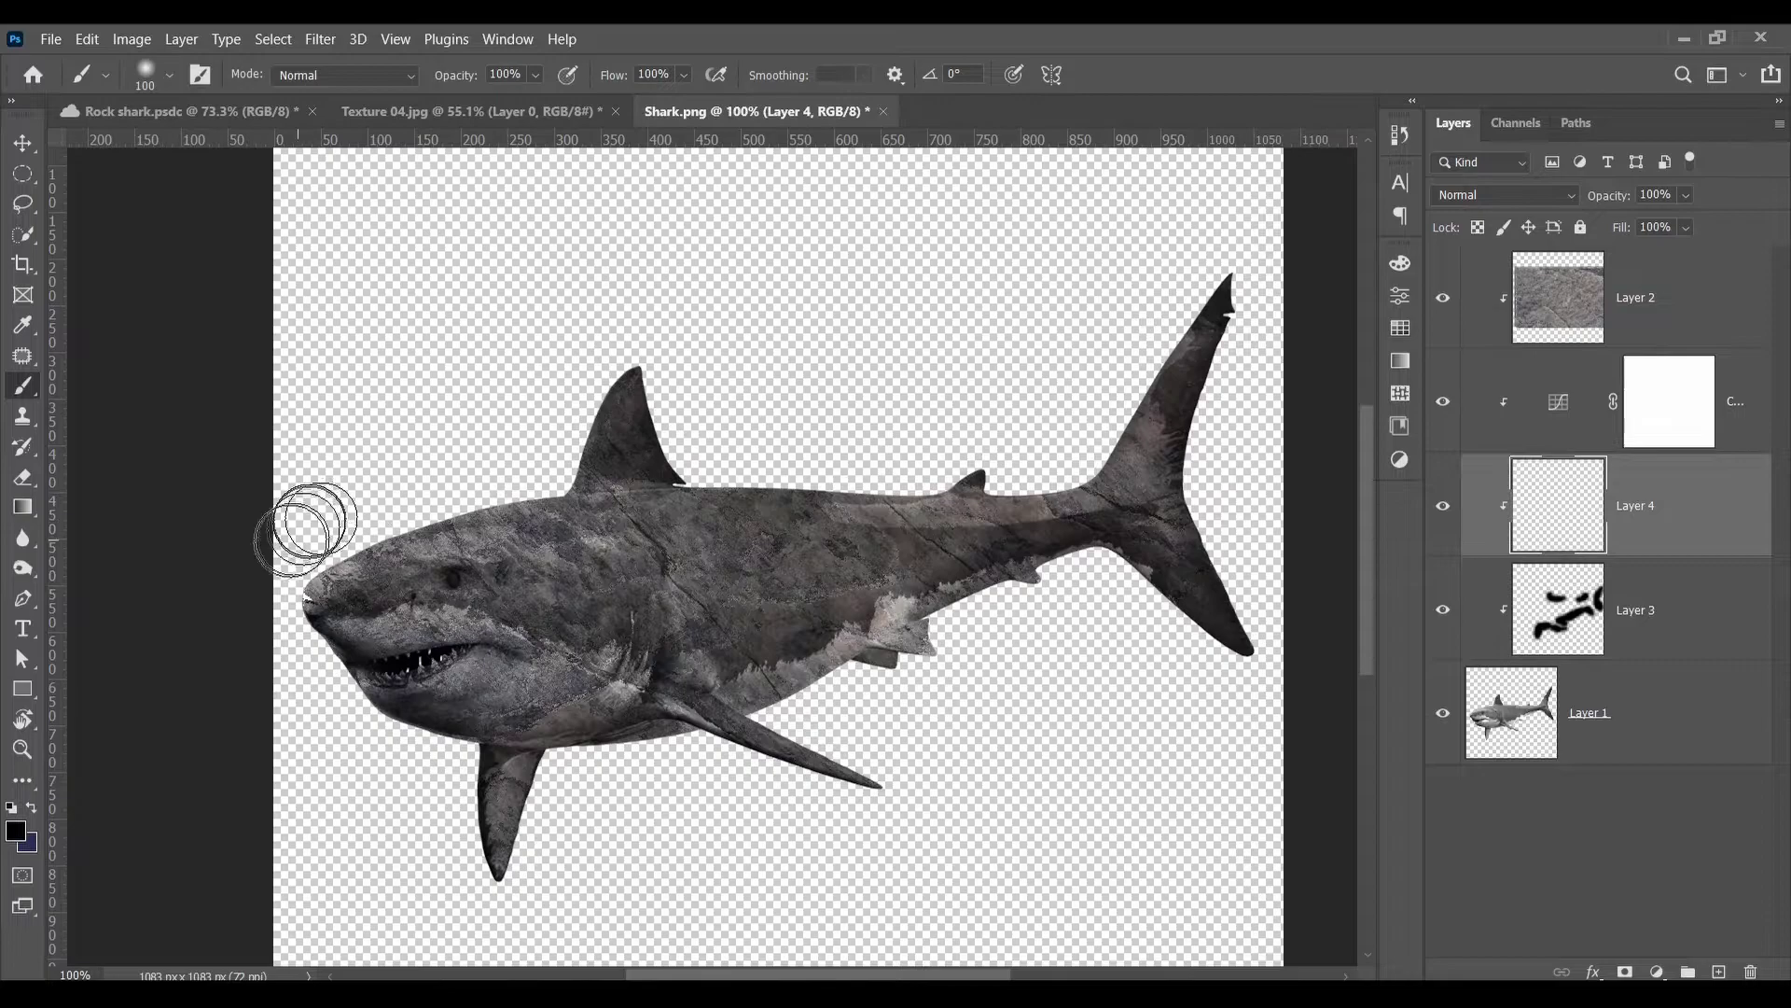
pyautogui.click(605, 465)
pyautogui.hotkey('ctrl', 'z')
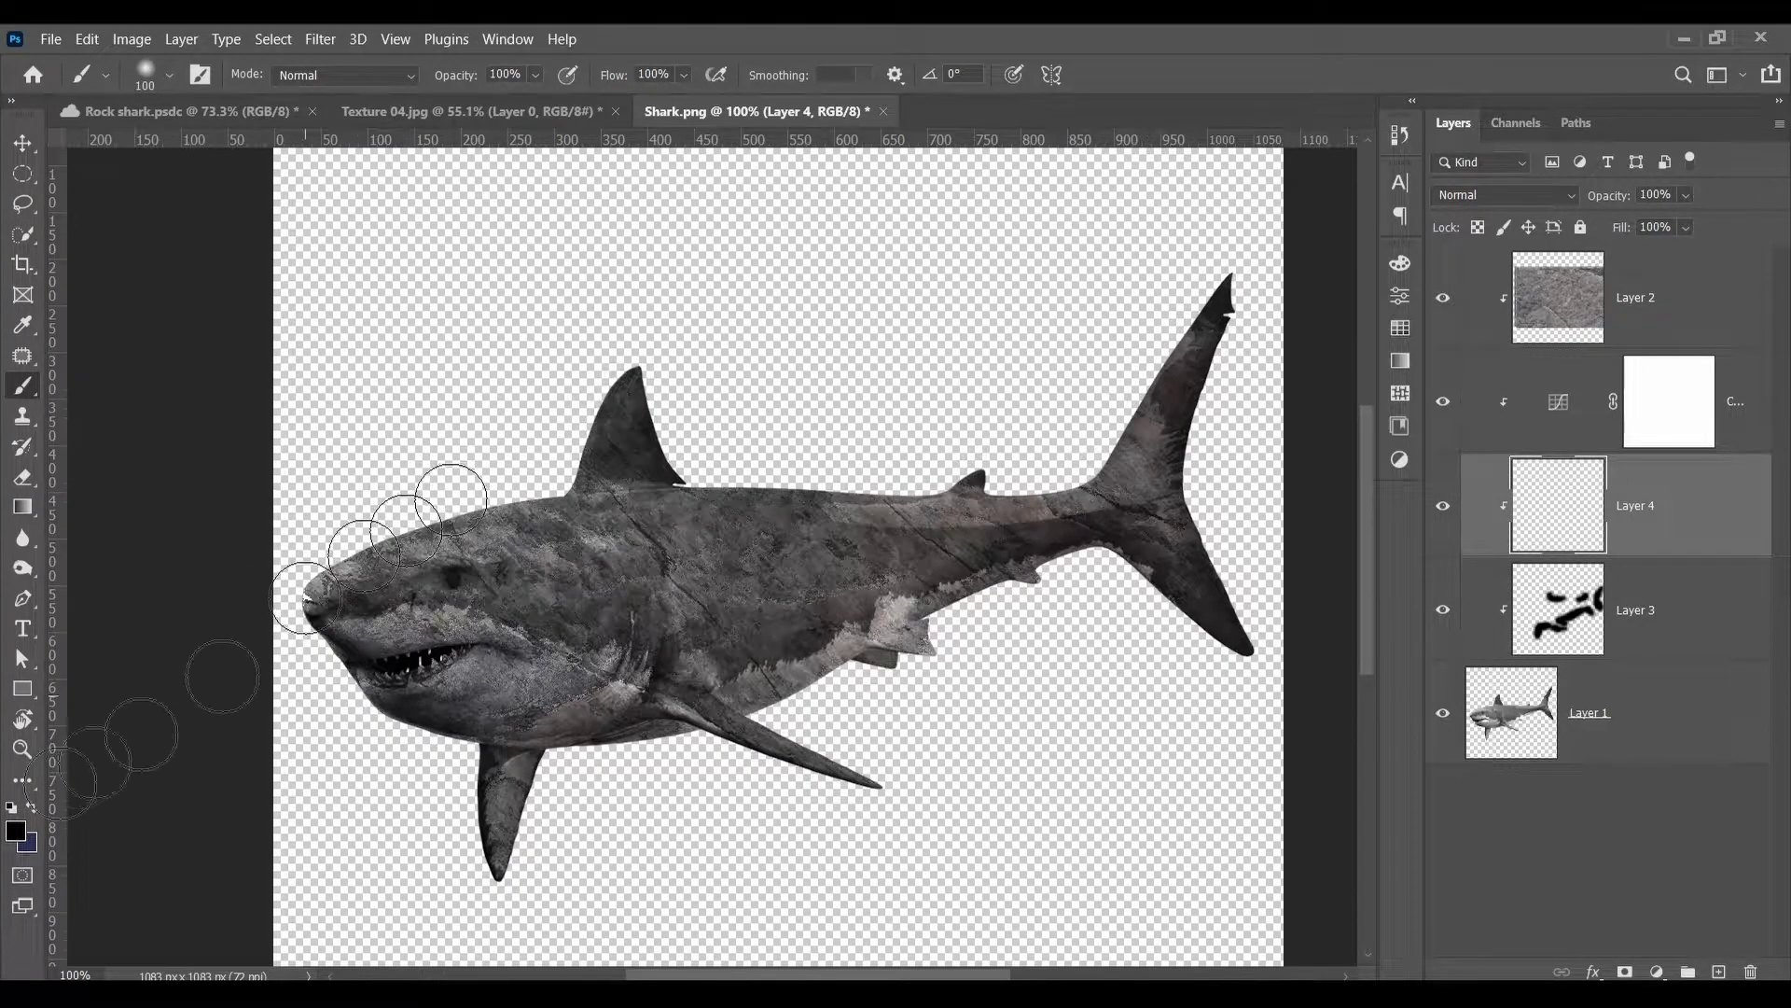
pyautogui.click(10, 837)
pyautogui.moveTo(796, 490); pyautogui.dragTo(742, 363)
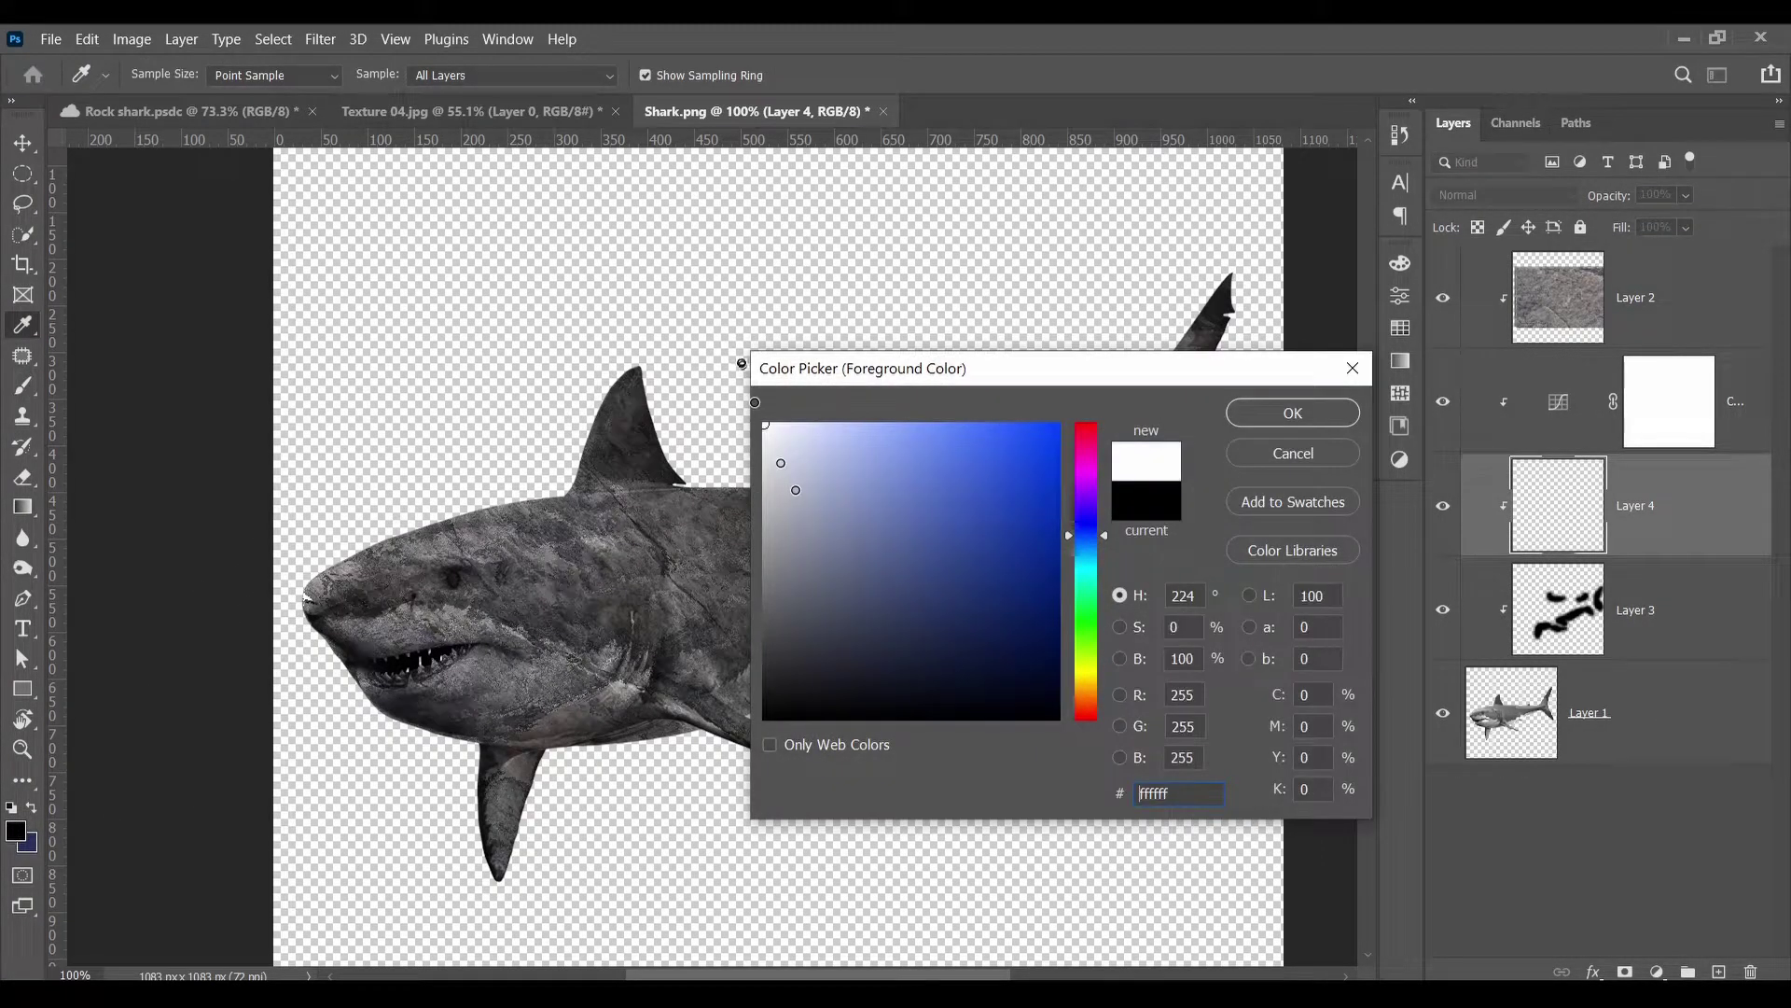
pyautogui.click(1291, 414)
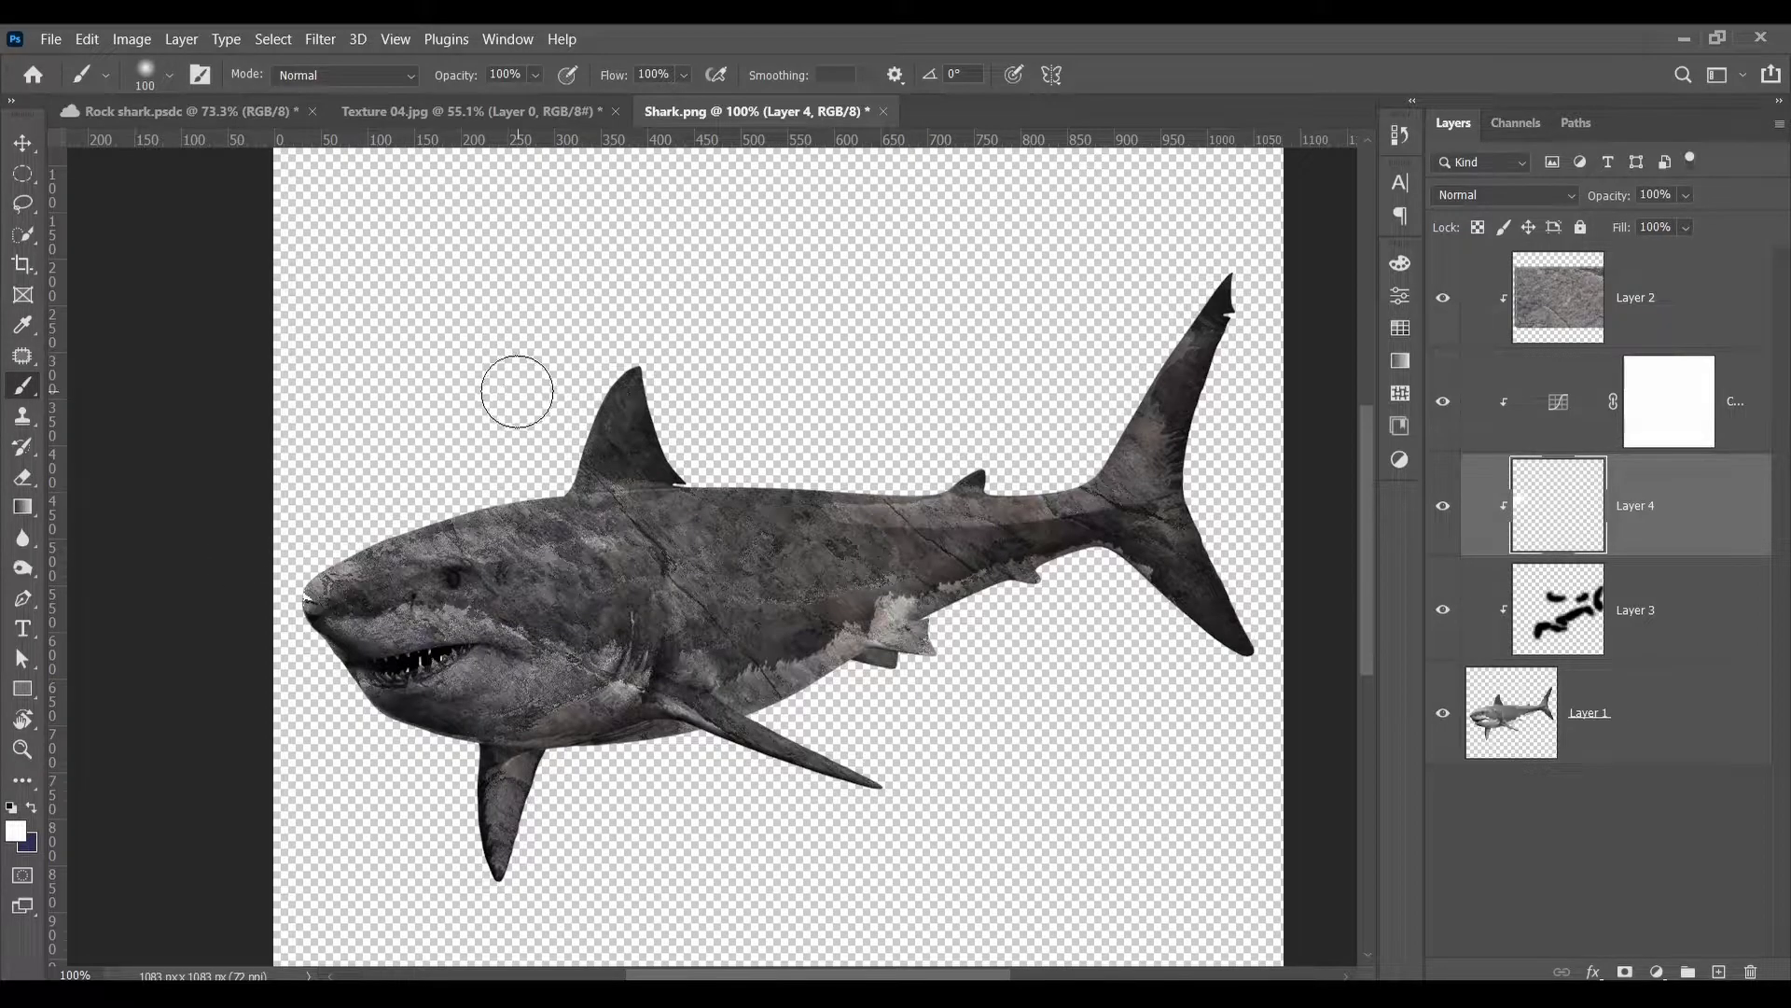
# Step: Brush white highlights along the head and back, with Layer 4 on top at 37% opacity
pyautogui.moveTo(336, 523); pyautogui.dragTo(392, 438)
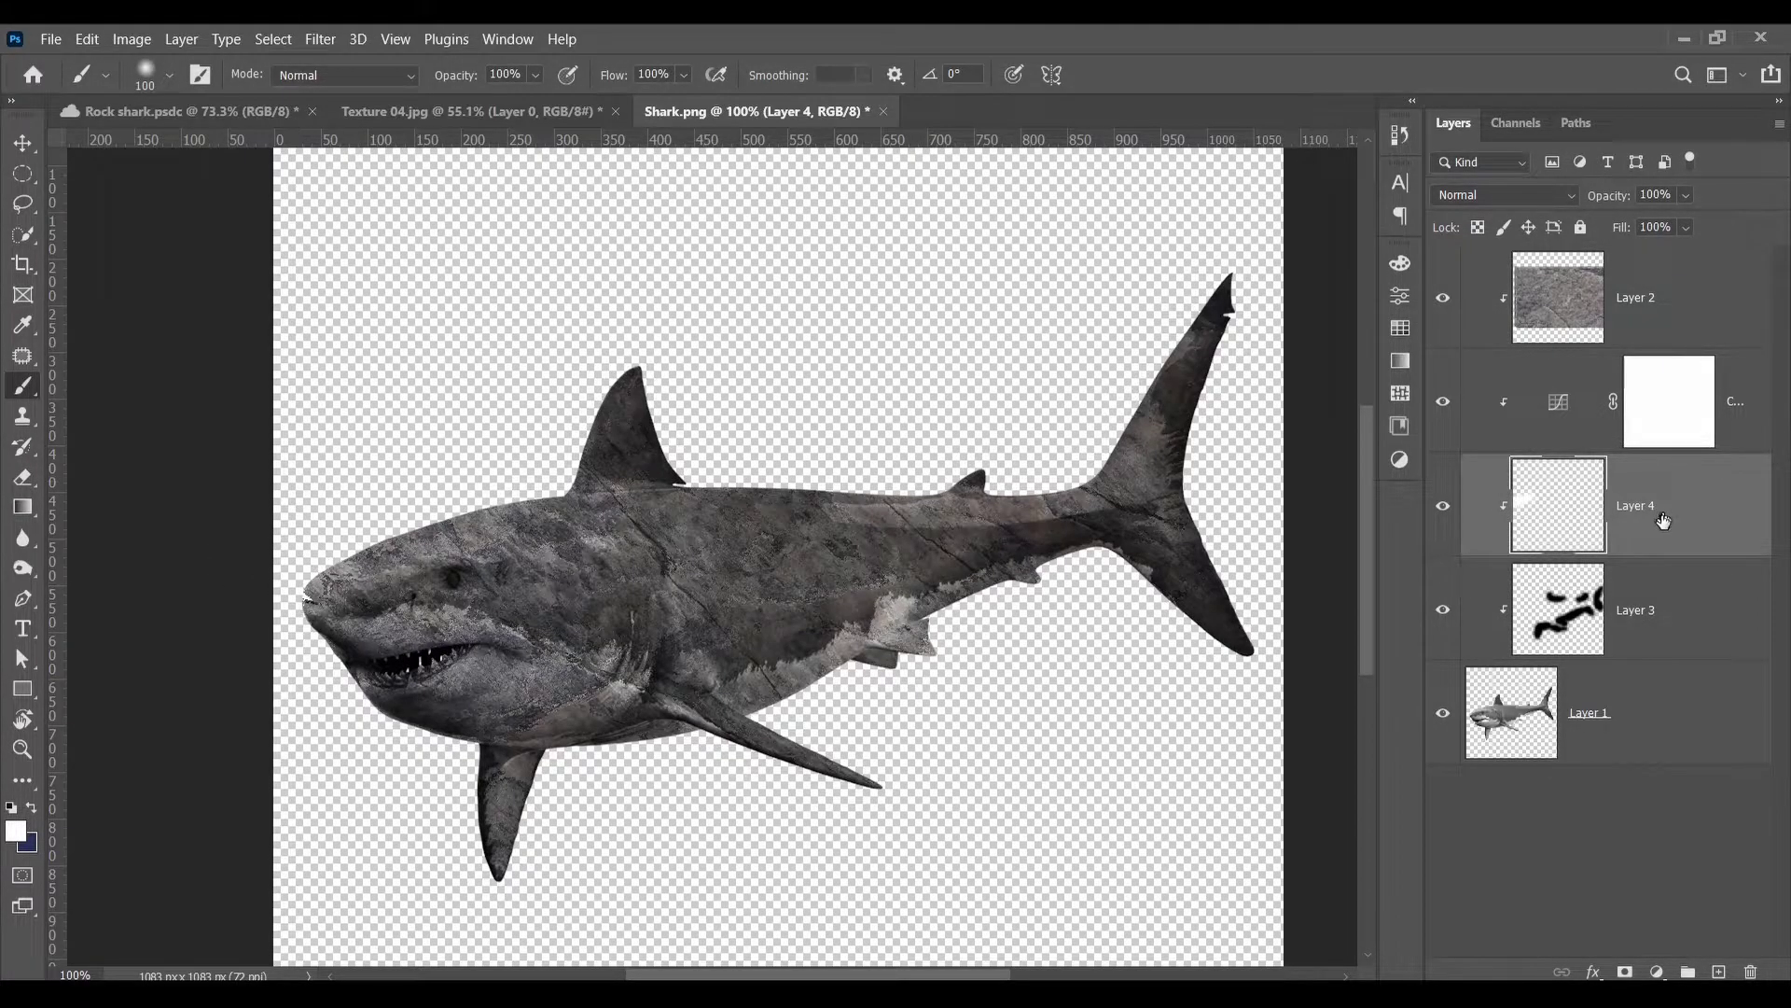
pyautogui.moveTo(1660, 509); pyautogui.dragTo(1675, 252)
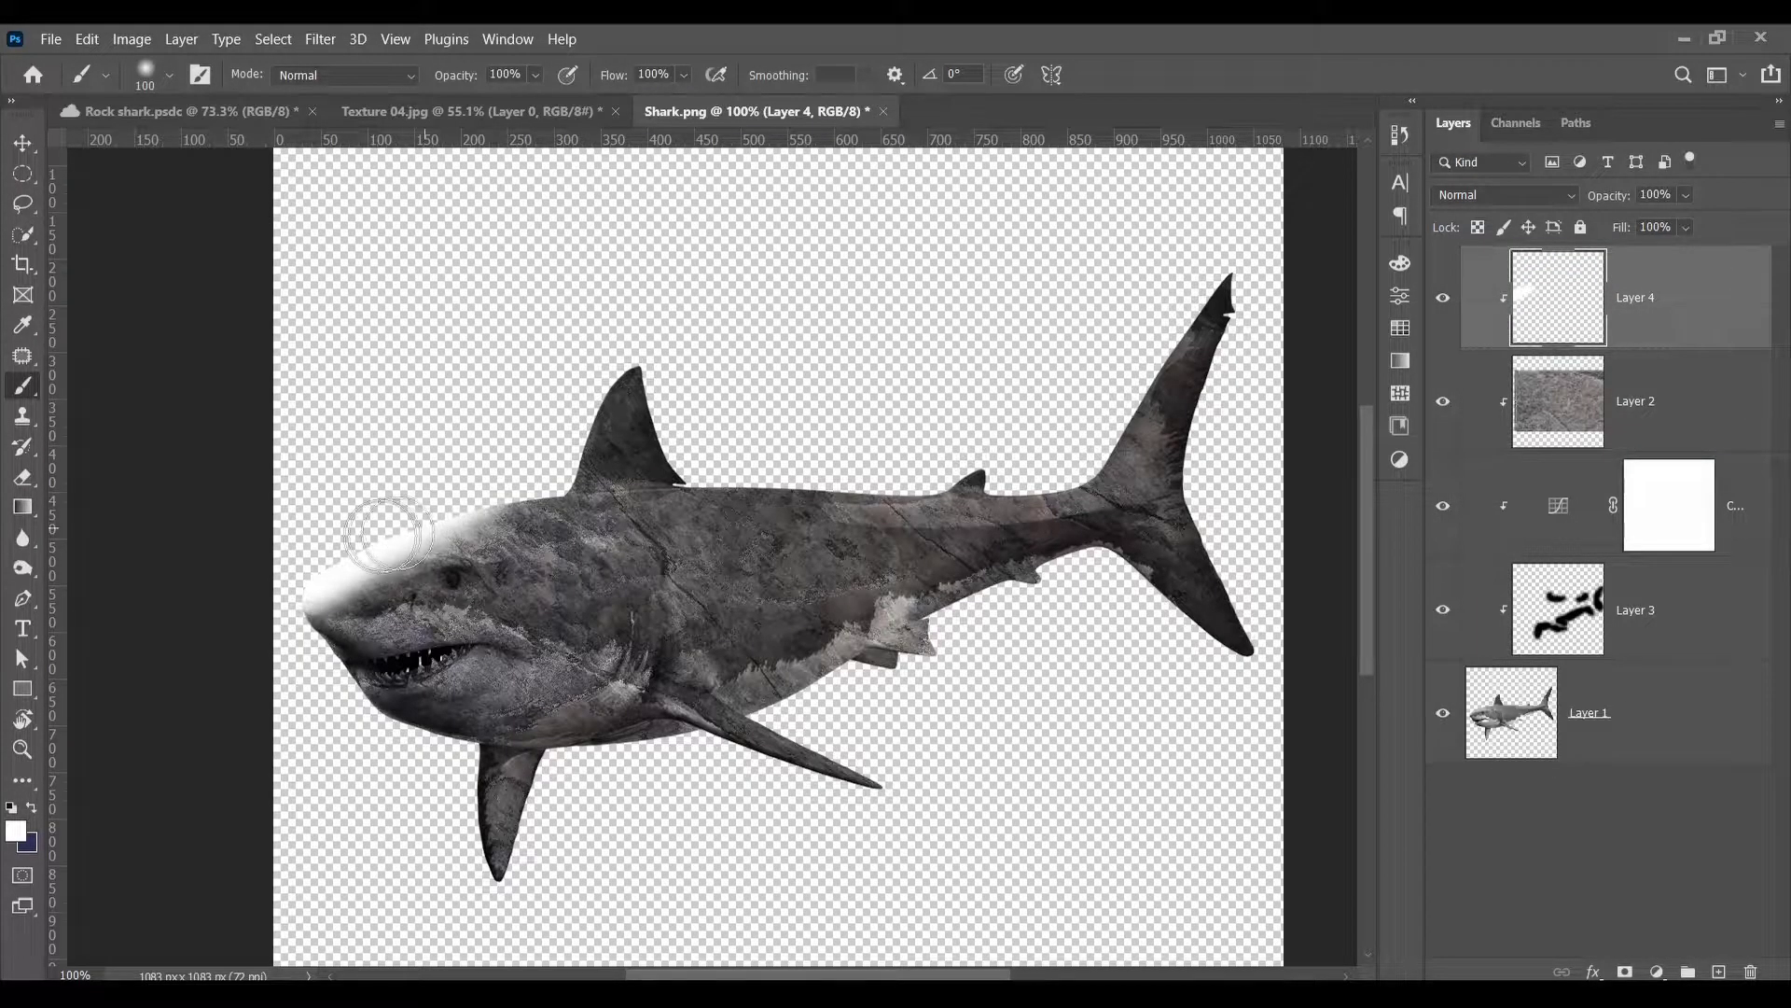
pyautogui.moveTo(380, 512)
pyautogui.mouseDown()
pyautogui.moveTo(533, 479)
pyautogui.moveTo(504, 470)
pyautogui.moveTo(549, 413)
pyautogui.moveTo(556, 471)
pyautogui.moveTo(600, 364)
pyautogui.moveTo(709, 360)
pyautogui.moveTo(565, 404)
pyautogui.moveTo(879, 358)
pyautogui.moveTo(734, 460)
pyautogui.moveTo(900, 453)
pyautogui.mouseUp()
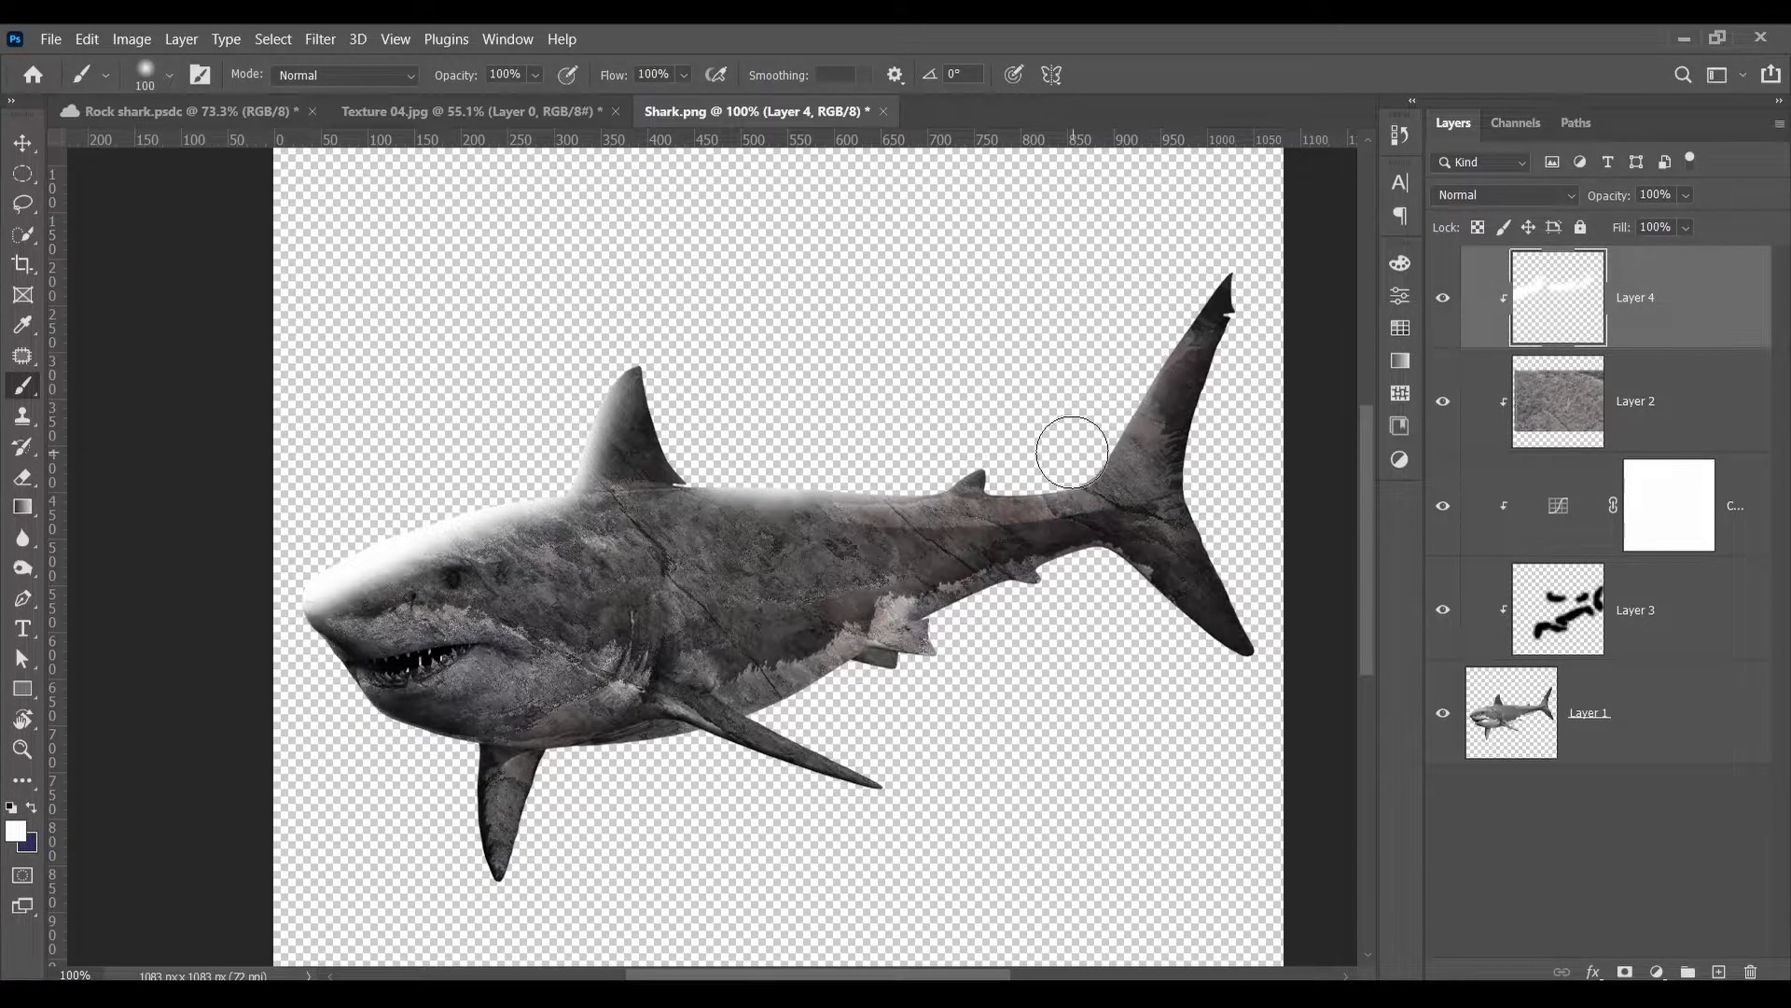
pyautogui.moveTo(1607, 196); pyautogui.dragTo(1606, 200)
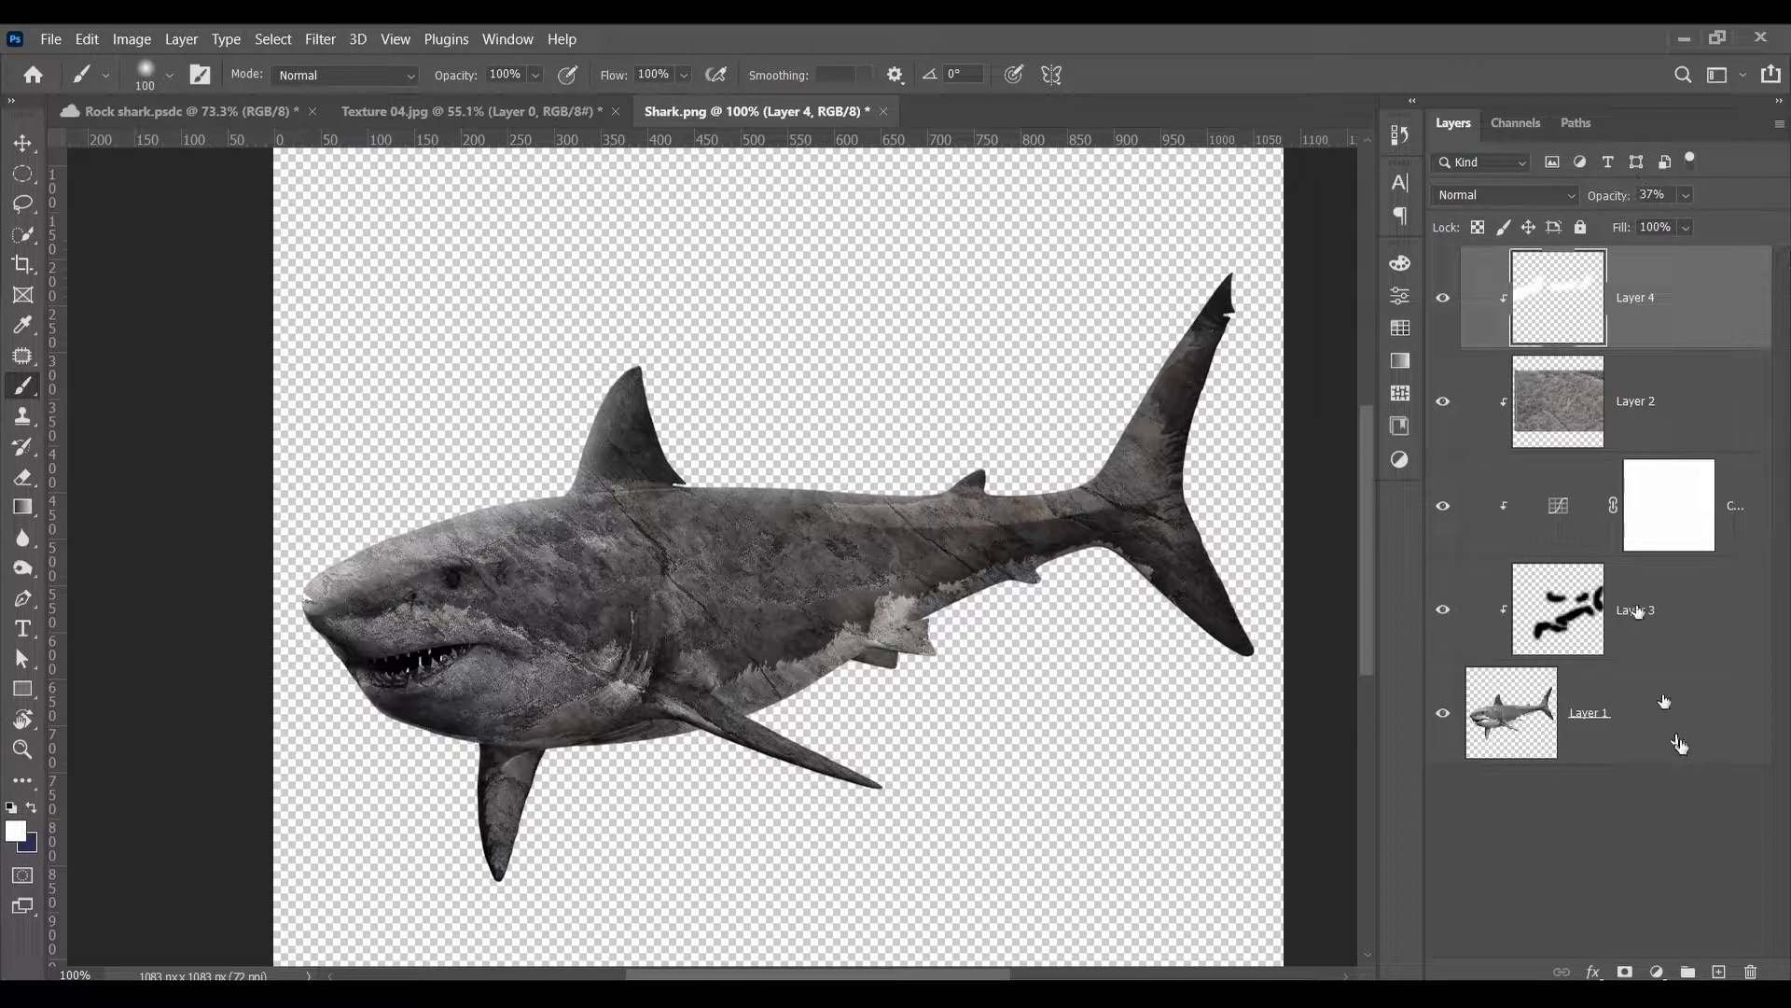
# Step: Add a black Solid Color fill layer and place it beneath the shark's Layer 1
pyautogui.click(1722, 743)
pyautogui.click(1657, 971)
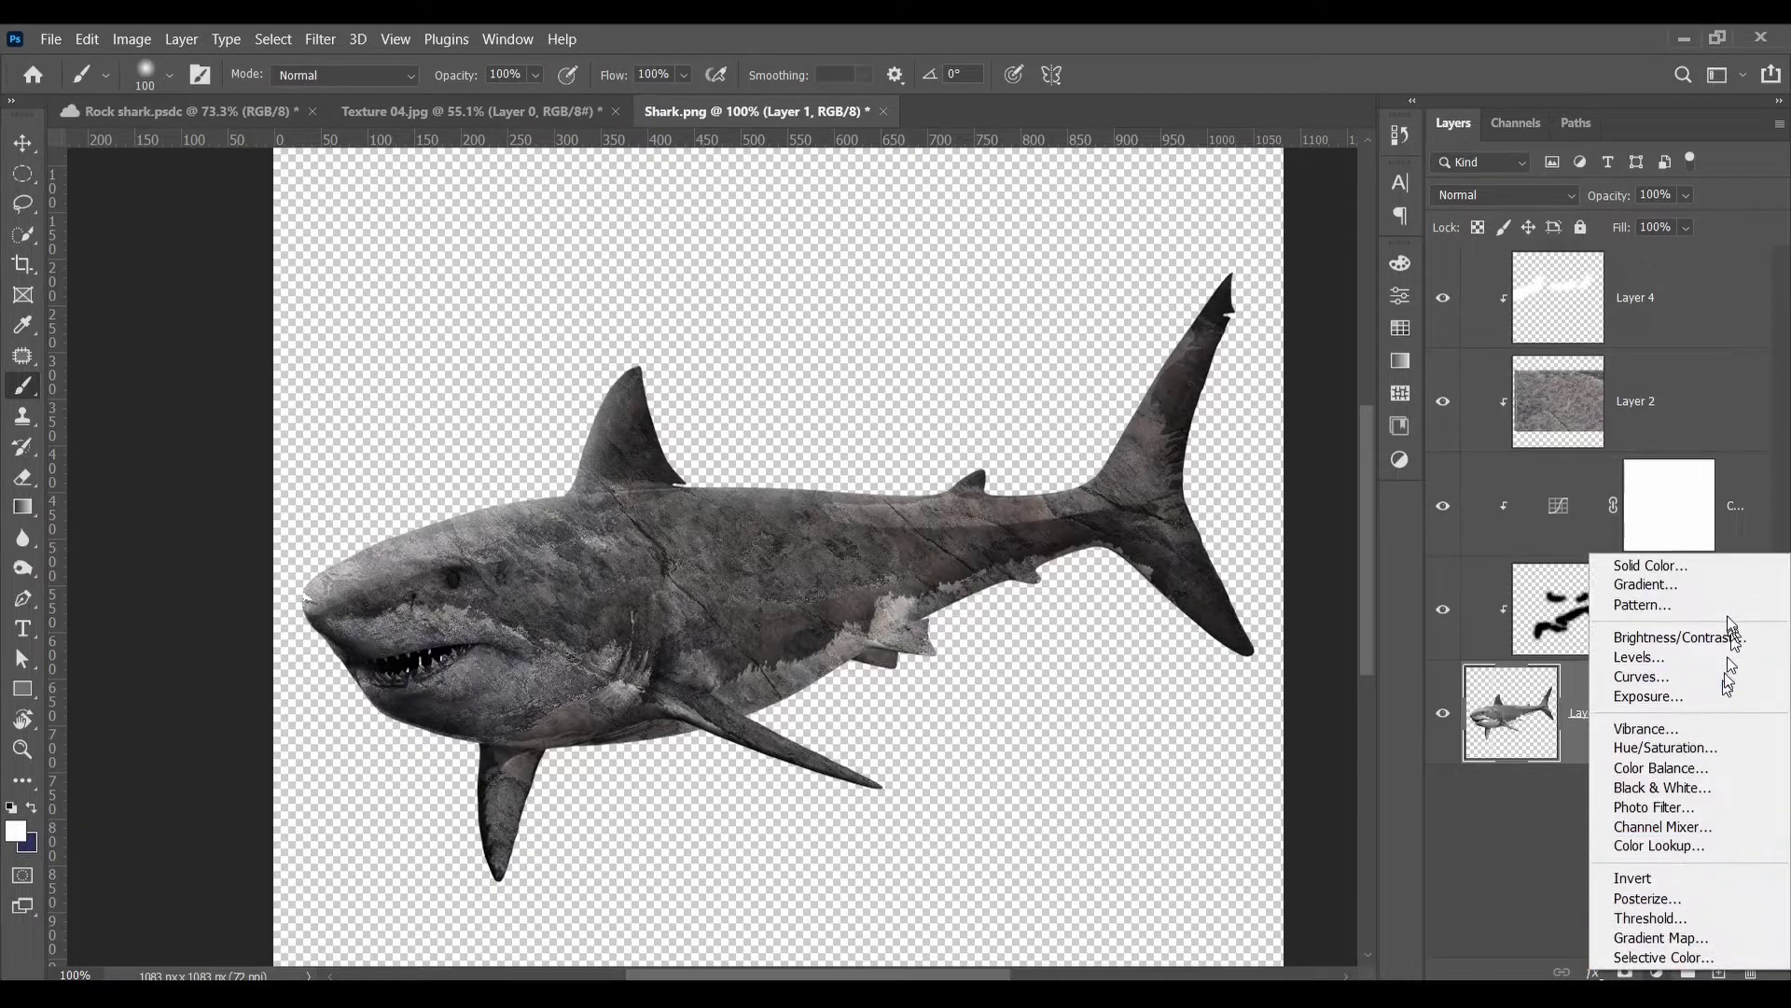
pyautogui.click(1726, 566)
pyautogui.click(766, 717)
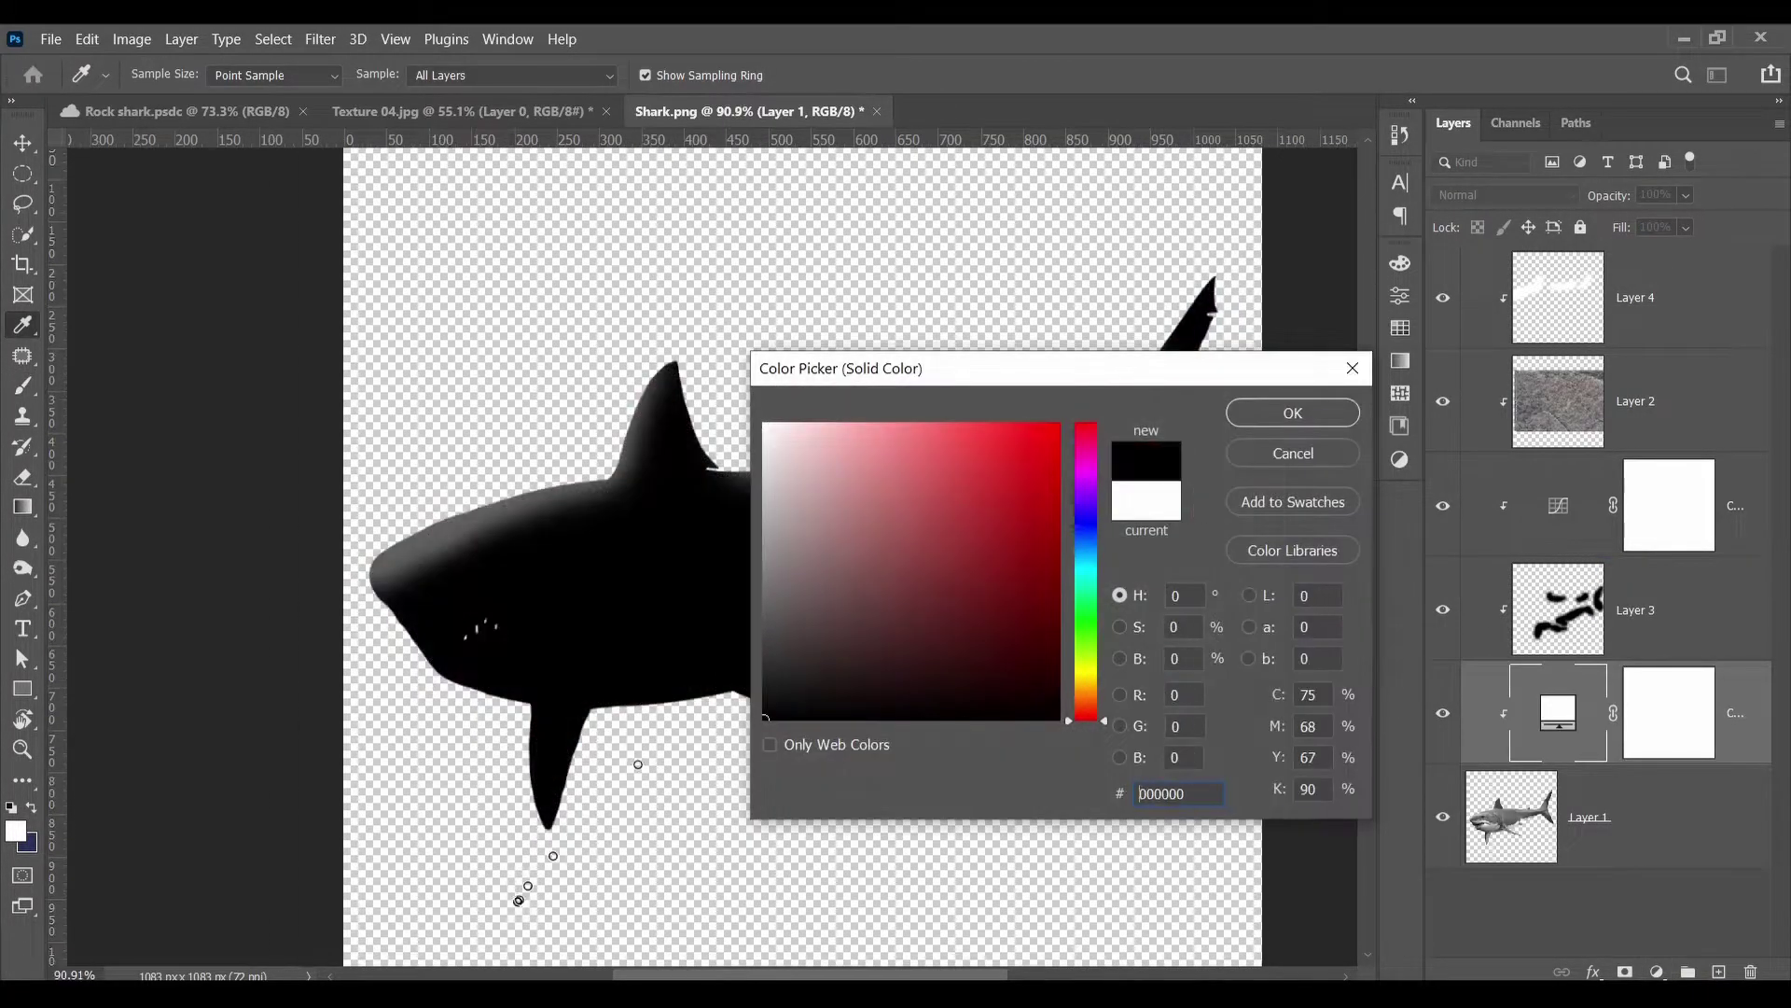
pyautogui.click(1250, 417)
pyautogui.moveTo(1730, 718); pyautogui.dragTo(1729, 872)
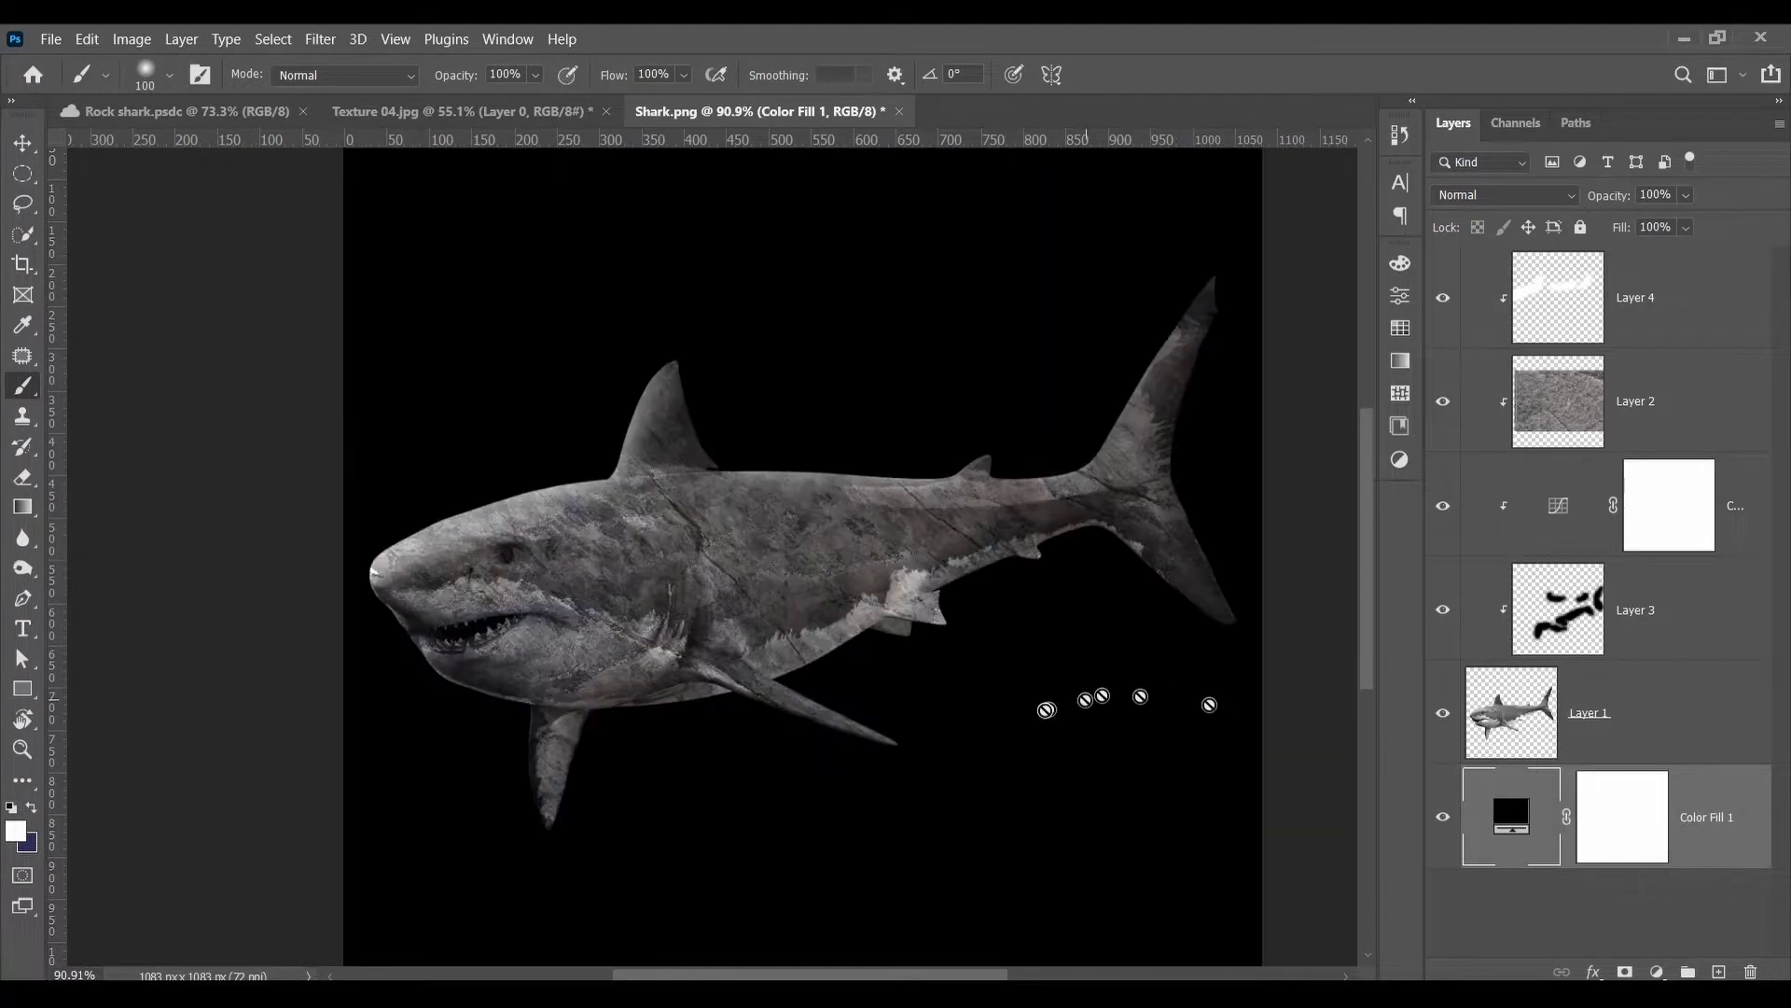
pyautogui.scroll(-3, 1016, 606)
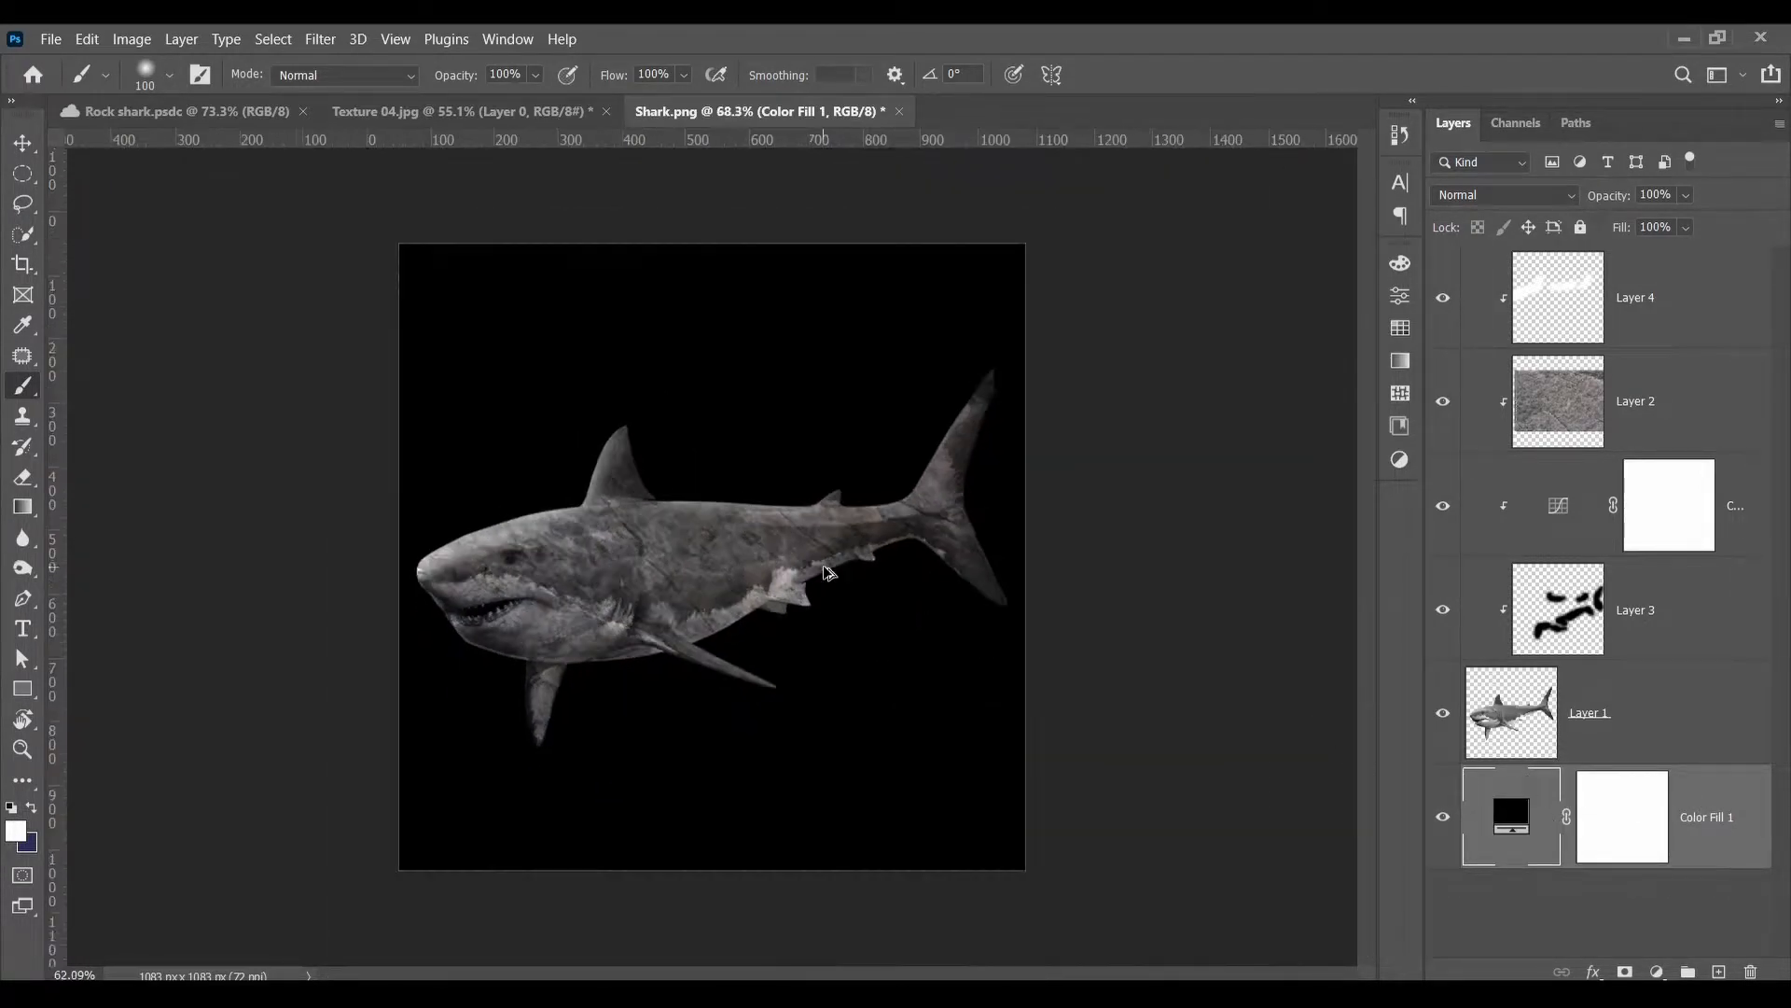
# Step: Add a new top layer and paint a large soft white glow with a size-400 brush
pyautogui.press('v')
pyautogui.hotkey('alt', '.')
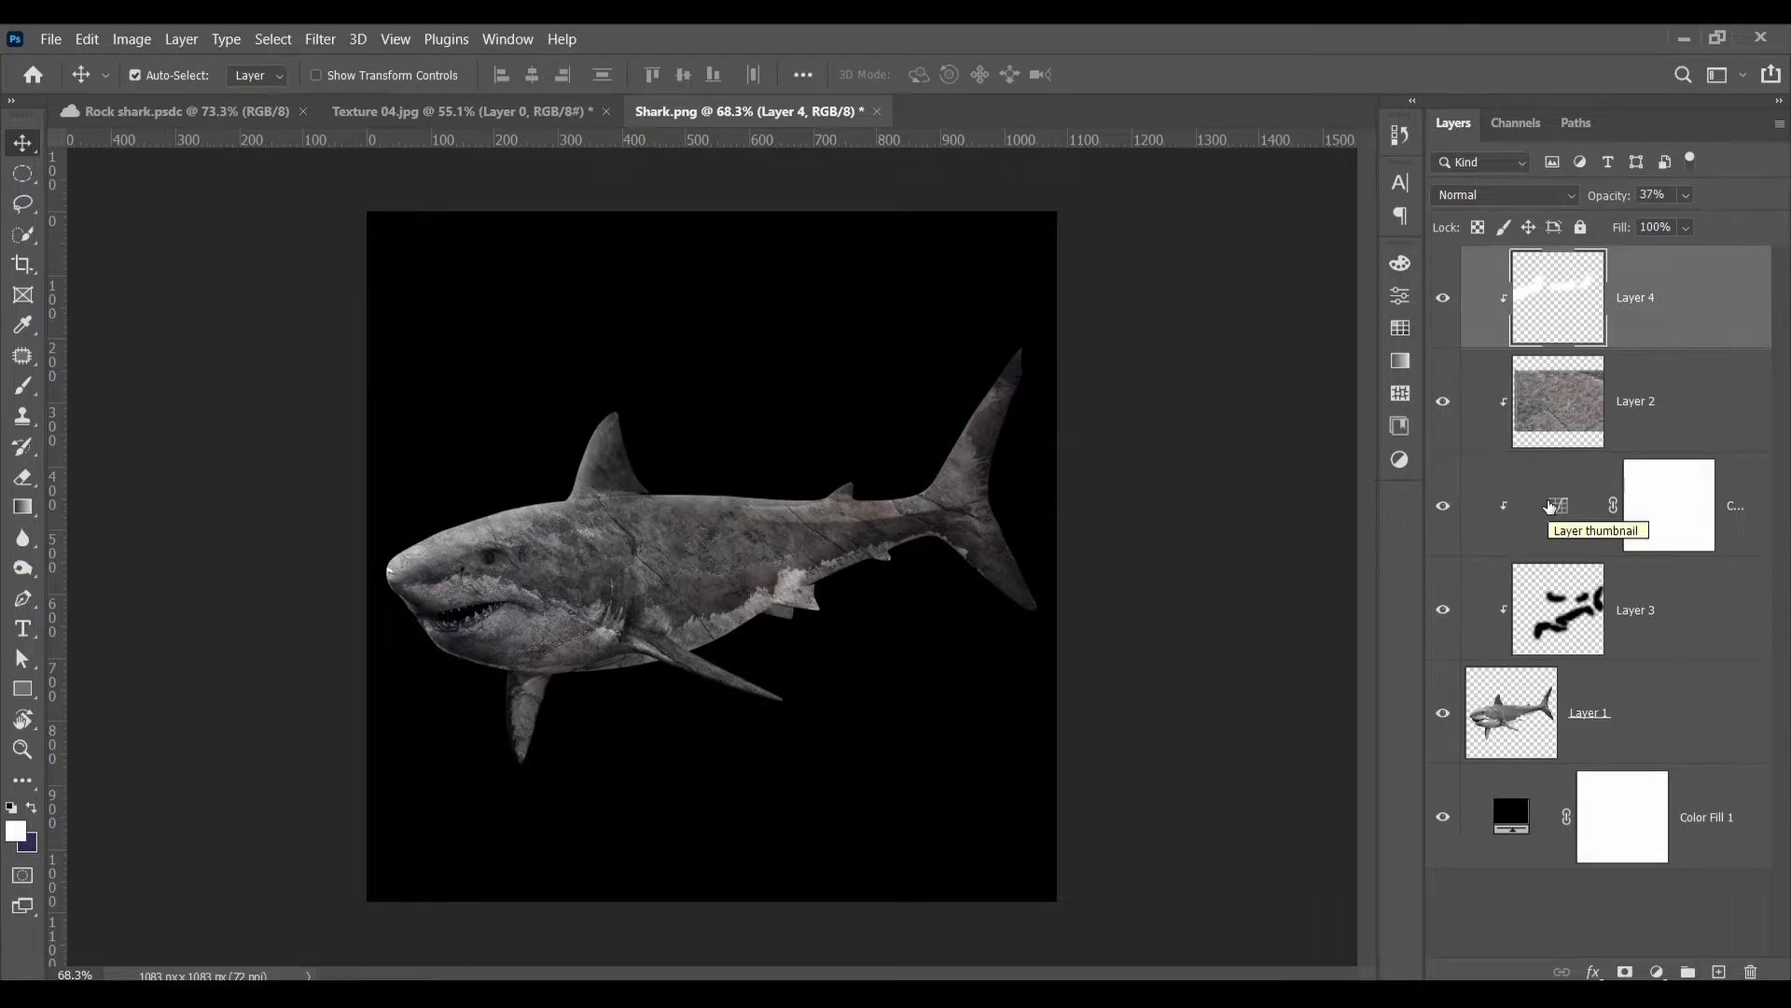
pyautogui.hotkey('ctrl', 'shift', 'alt', 'n')
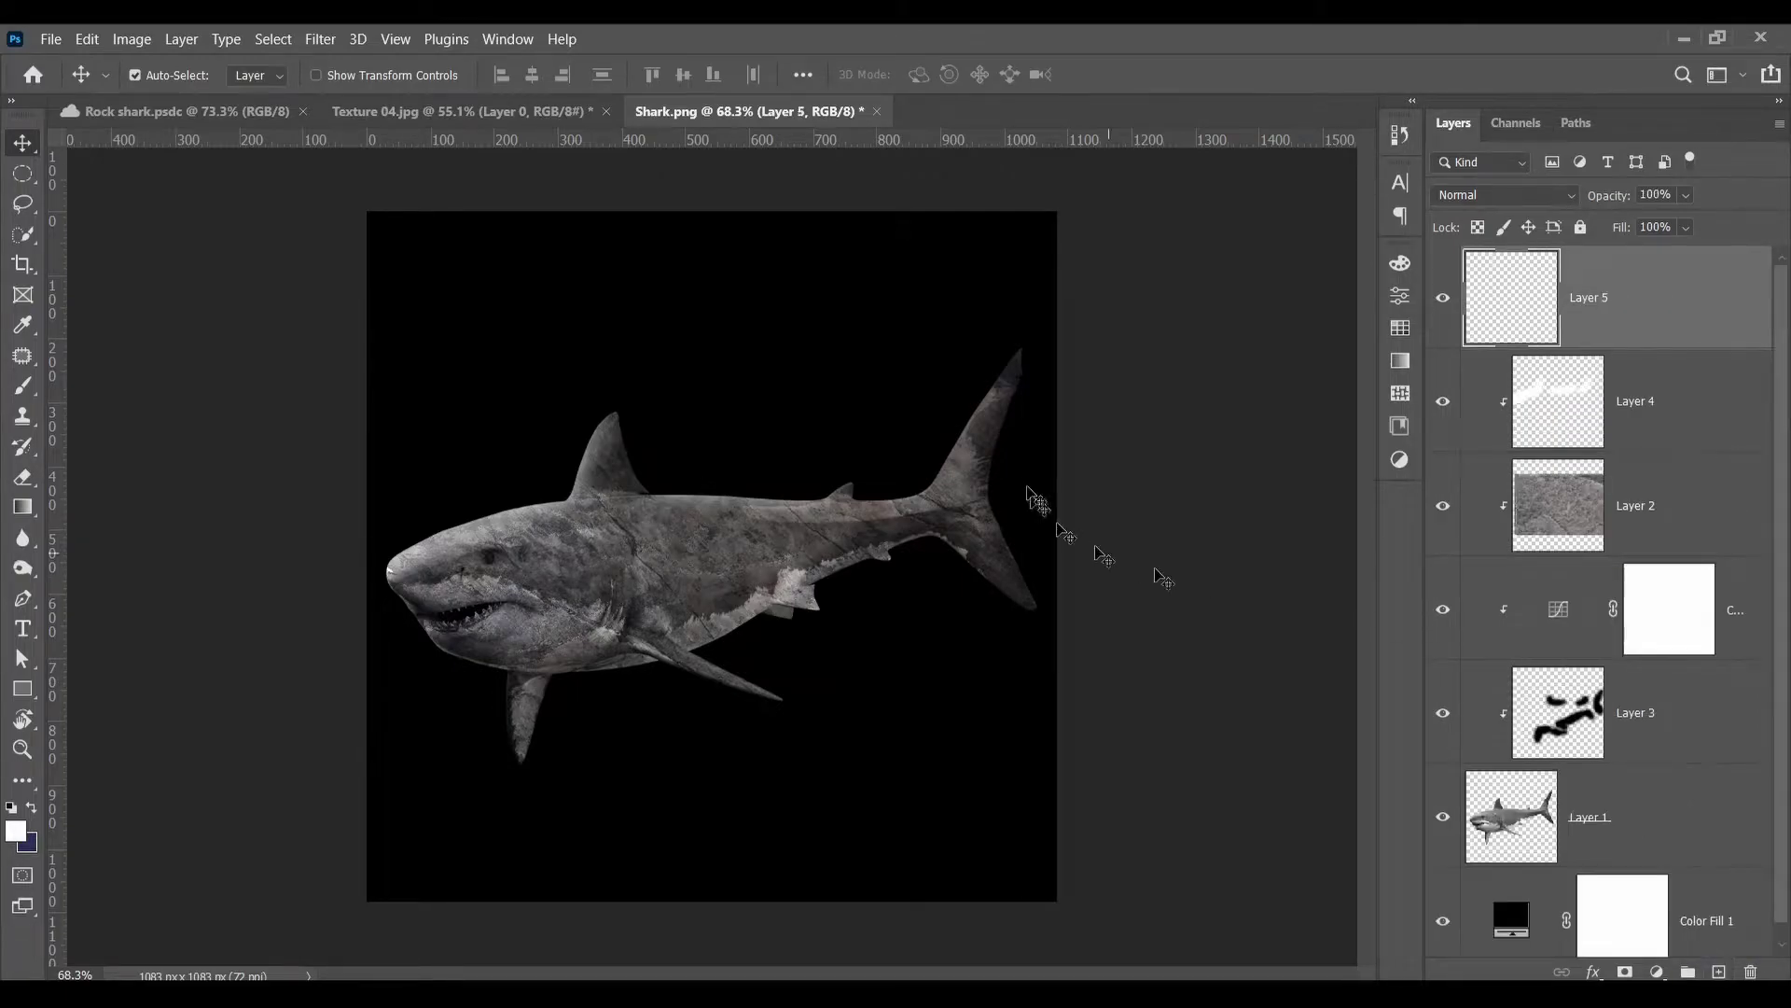
pyautogui.press('b')
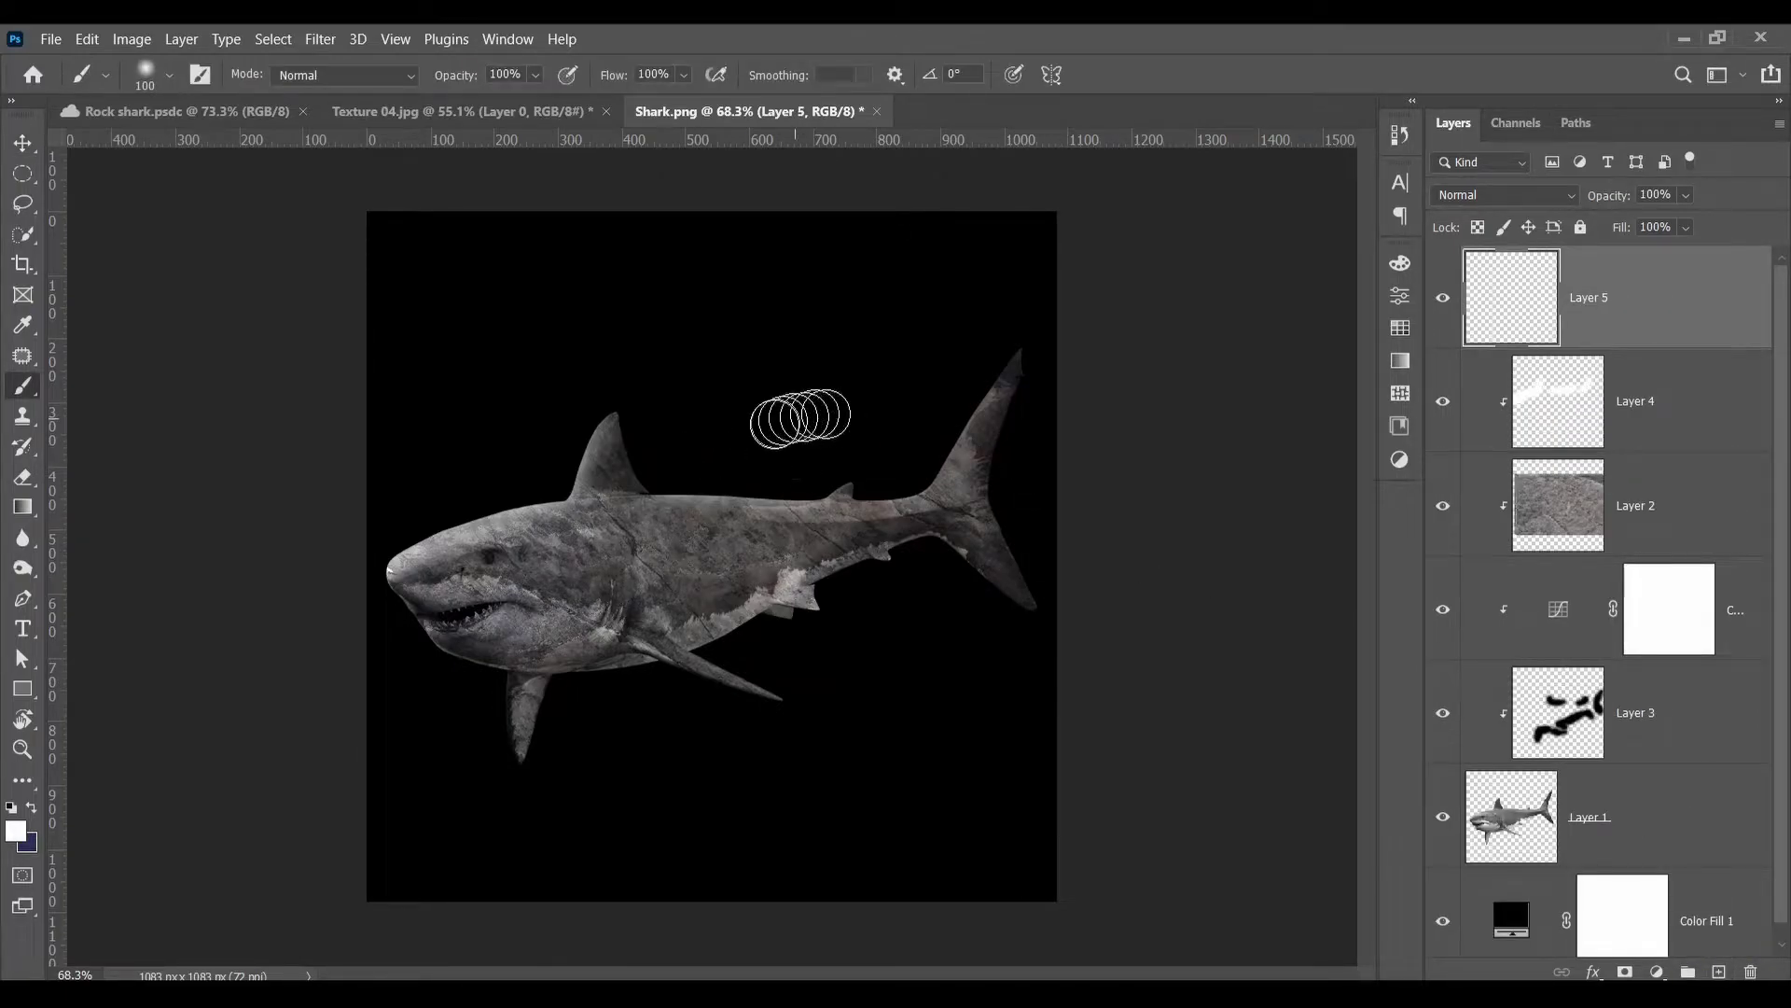
pyautogui.press(']')
pyautogui.press(']')
pyautogui.press(']')
pyautogui.press(']')
pyautogui.press(']')
pyautogui.press(']')
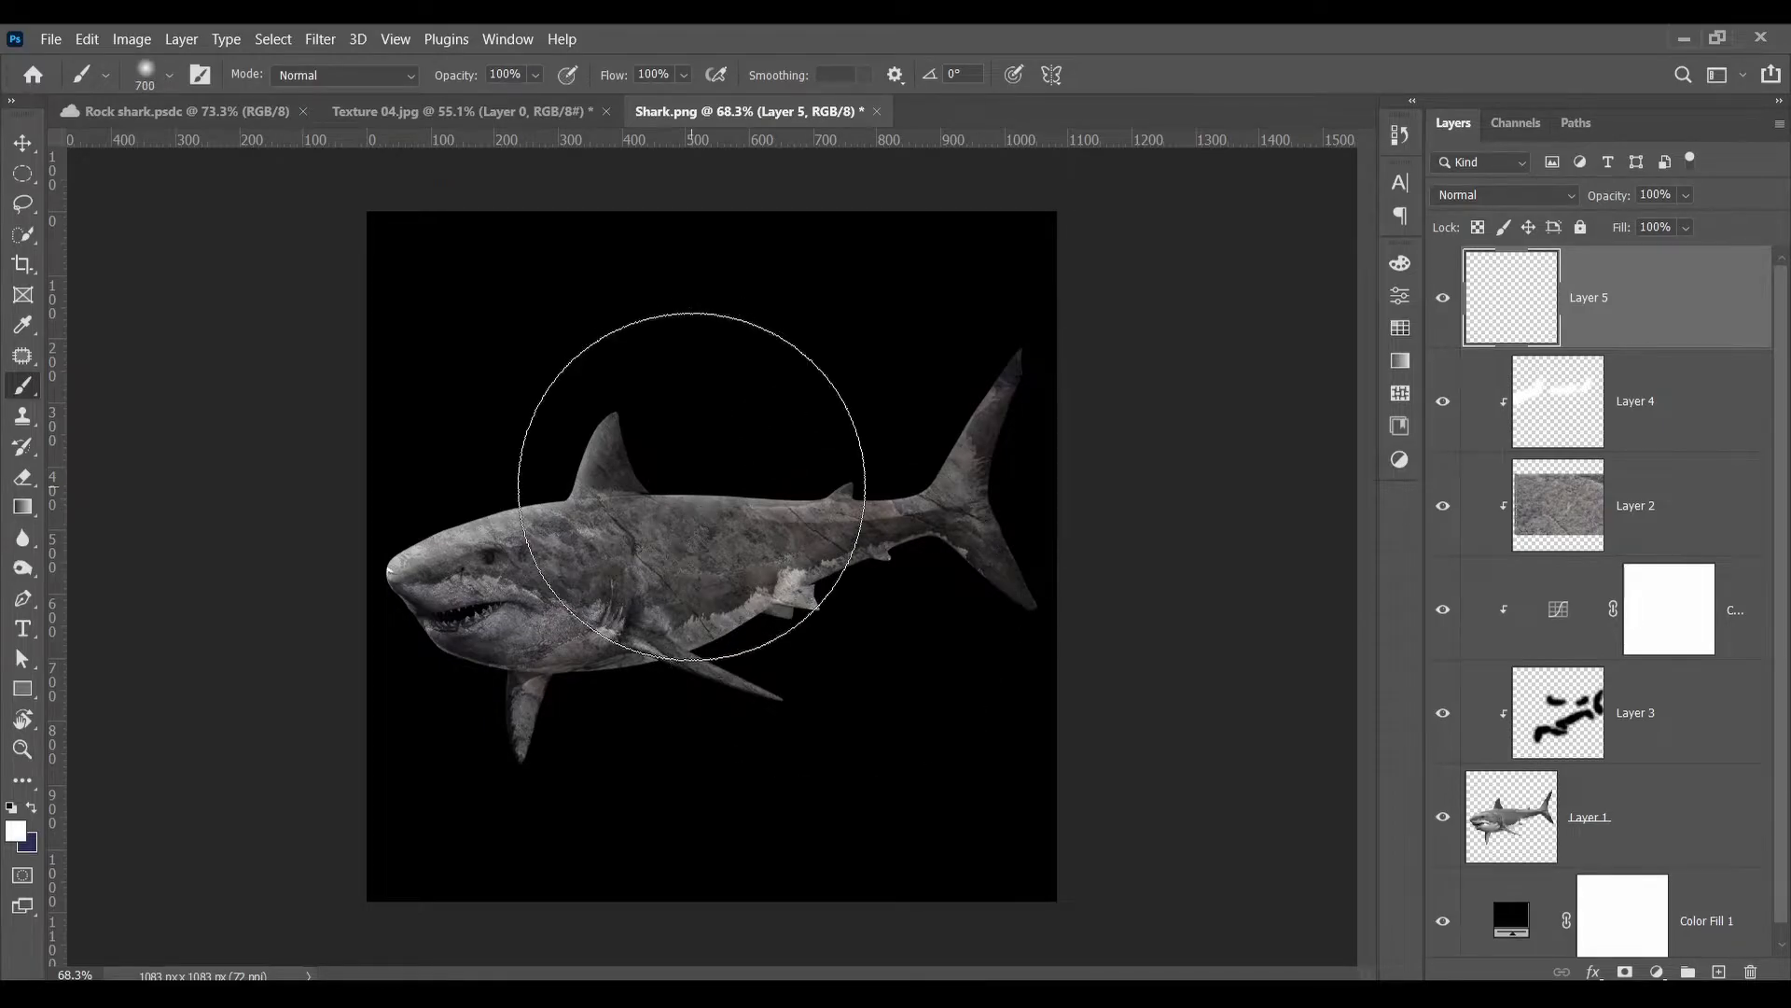
pyautogui.click(700, 557)
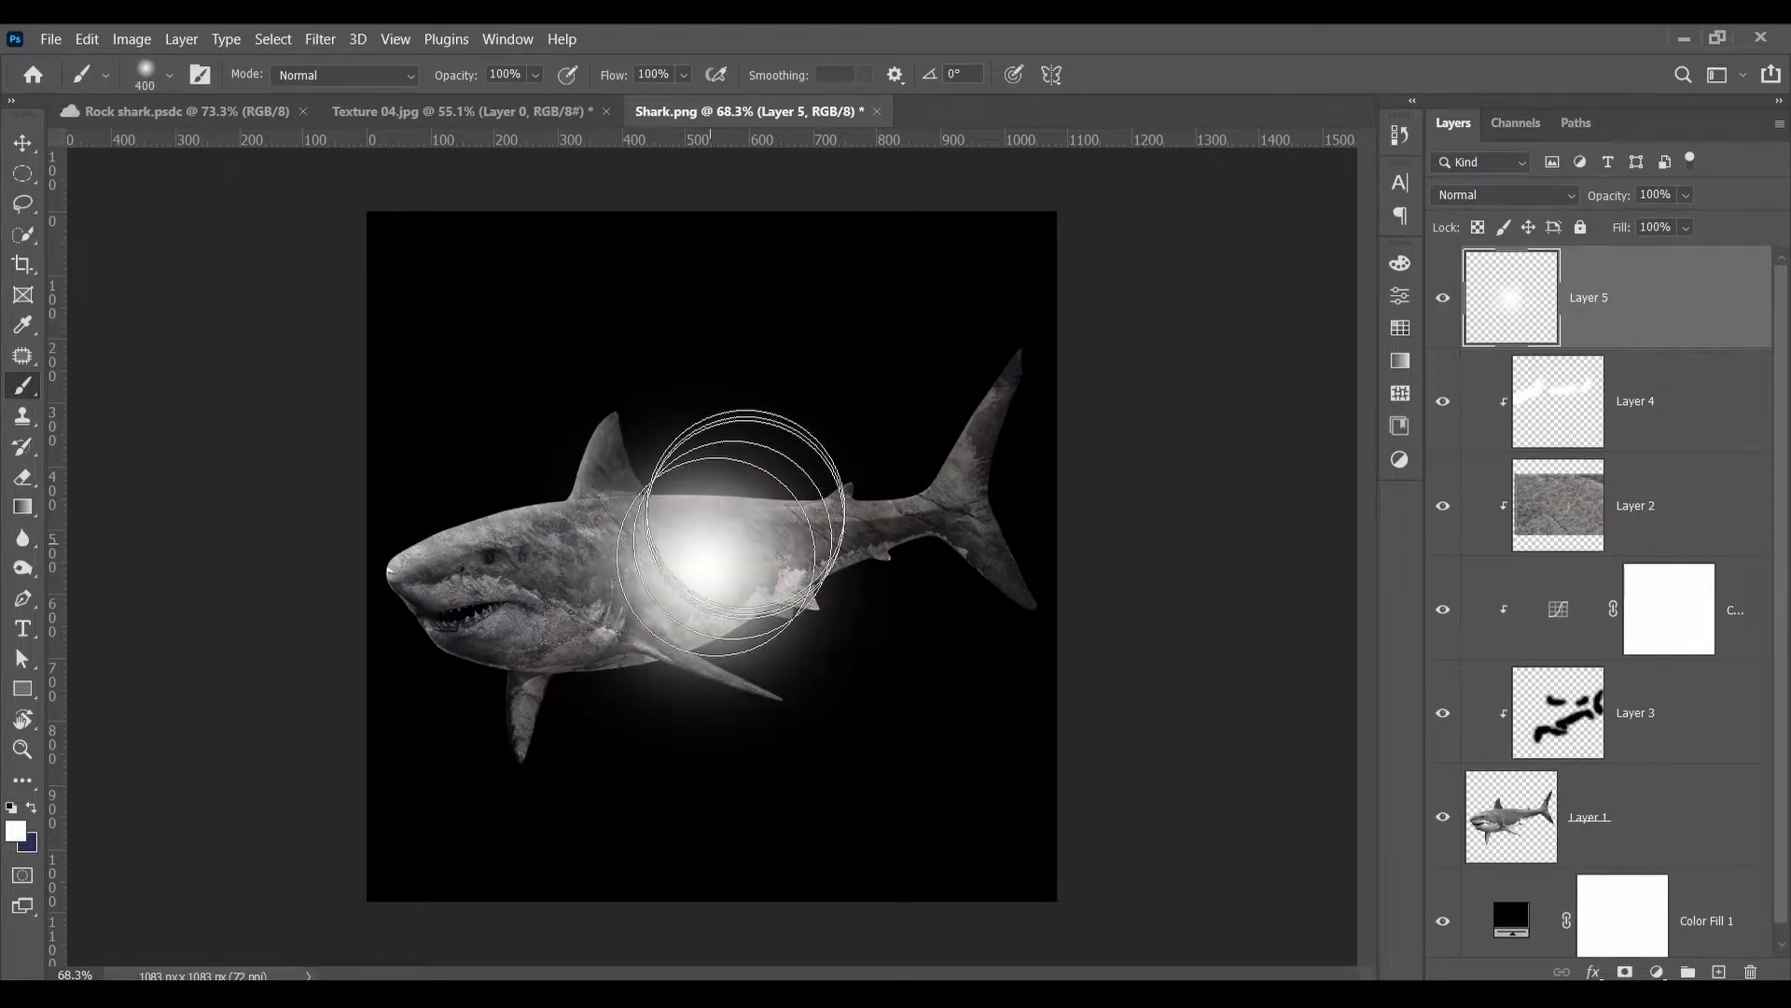
# Step: Free-transform the white glow into a long beam stretching down-right from the top-left corner
pyautogui.hotkey('ctrl', 't')
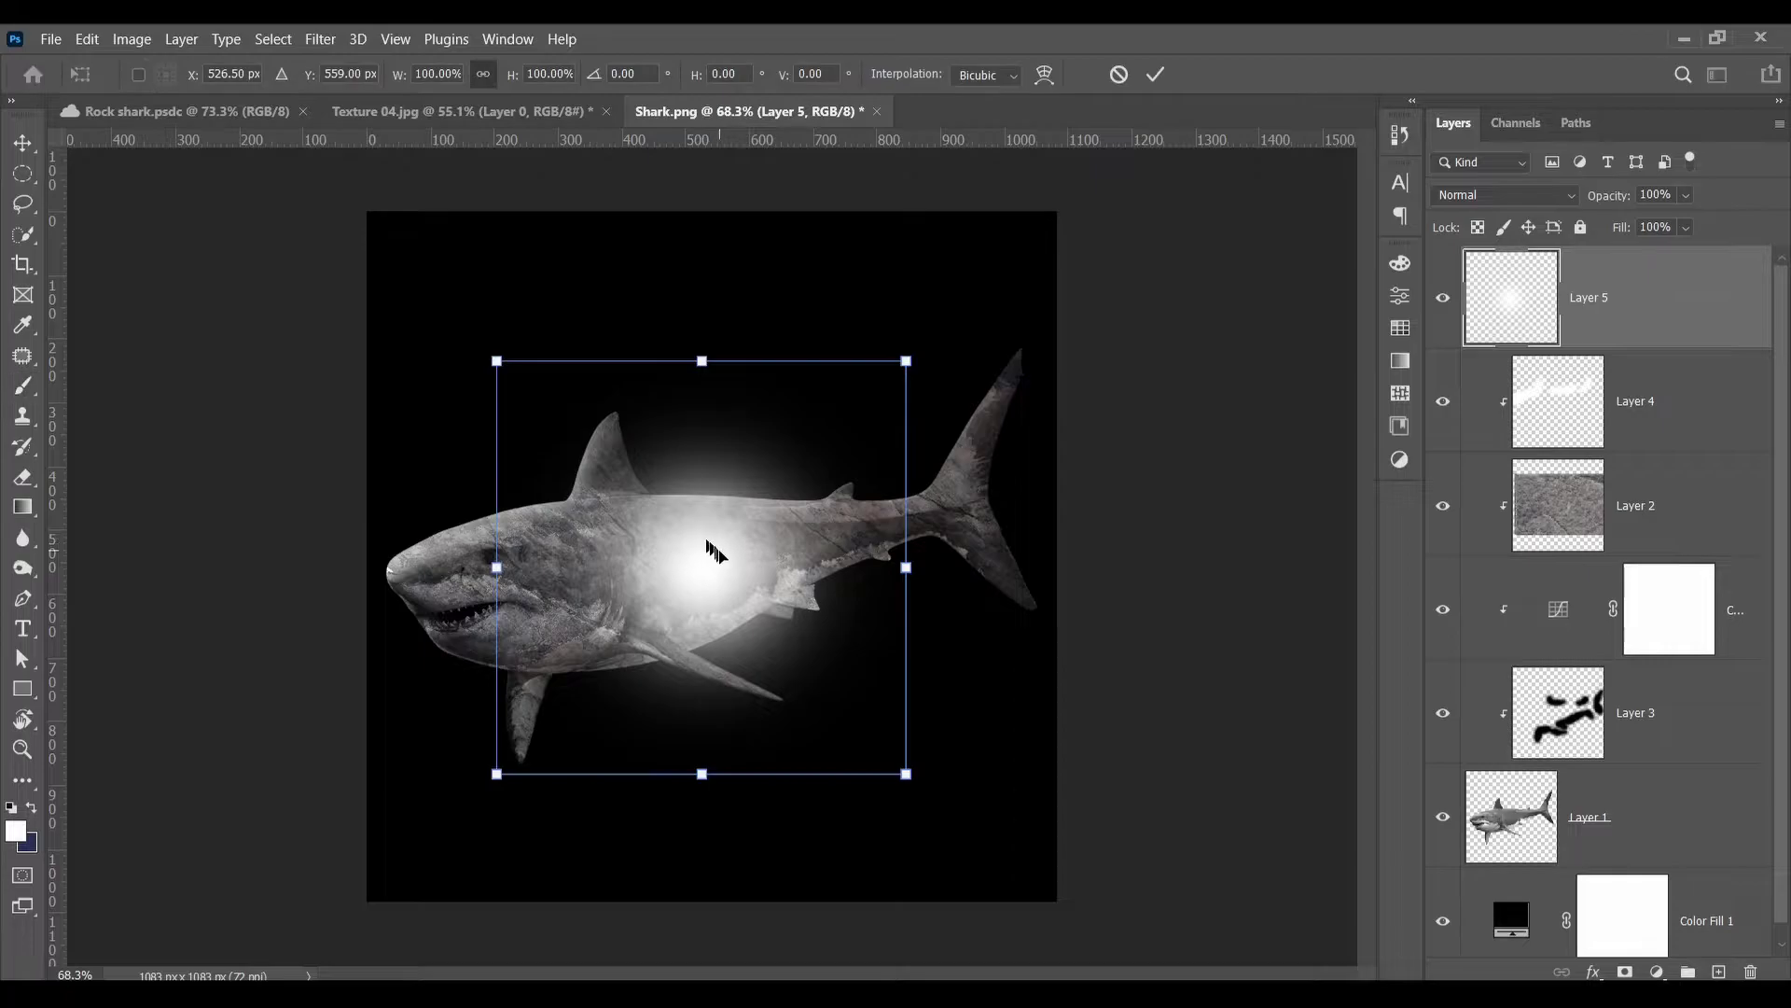
pyautogui.moveTo(711, 552); pyautogui.dragTo(432, 251)
pyautogui.scroll(-3, 467, 320)
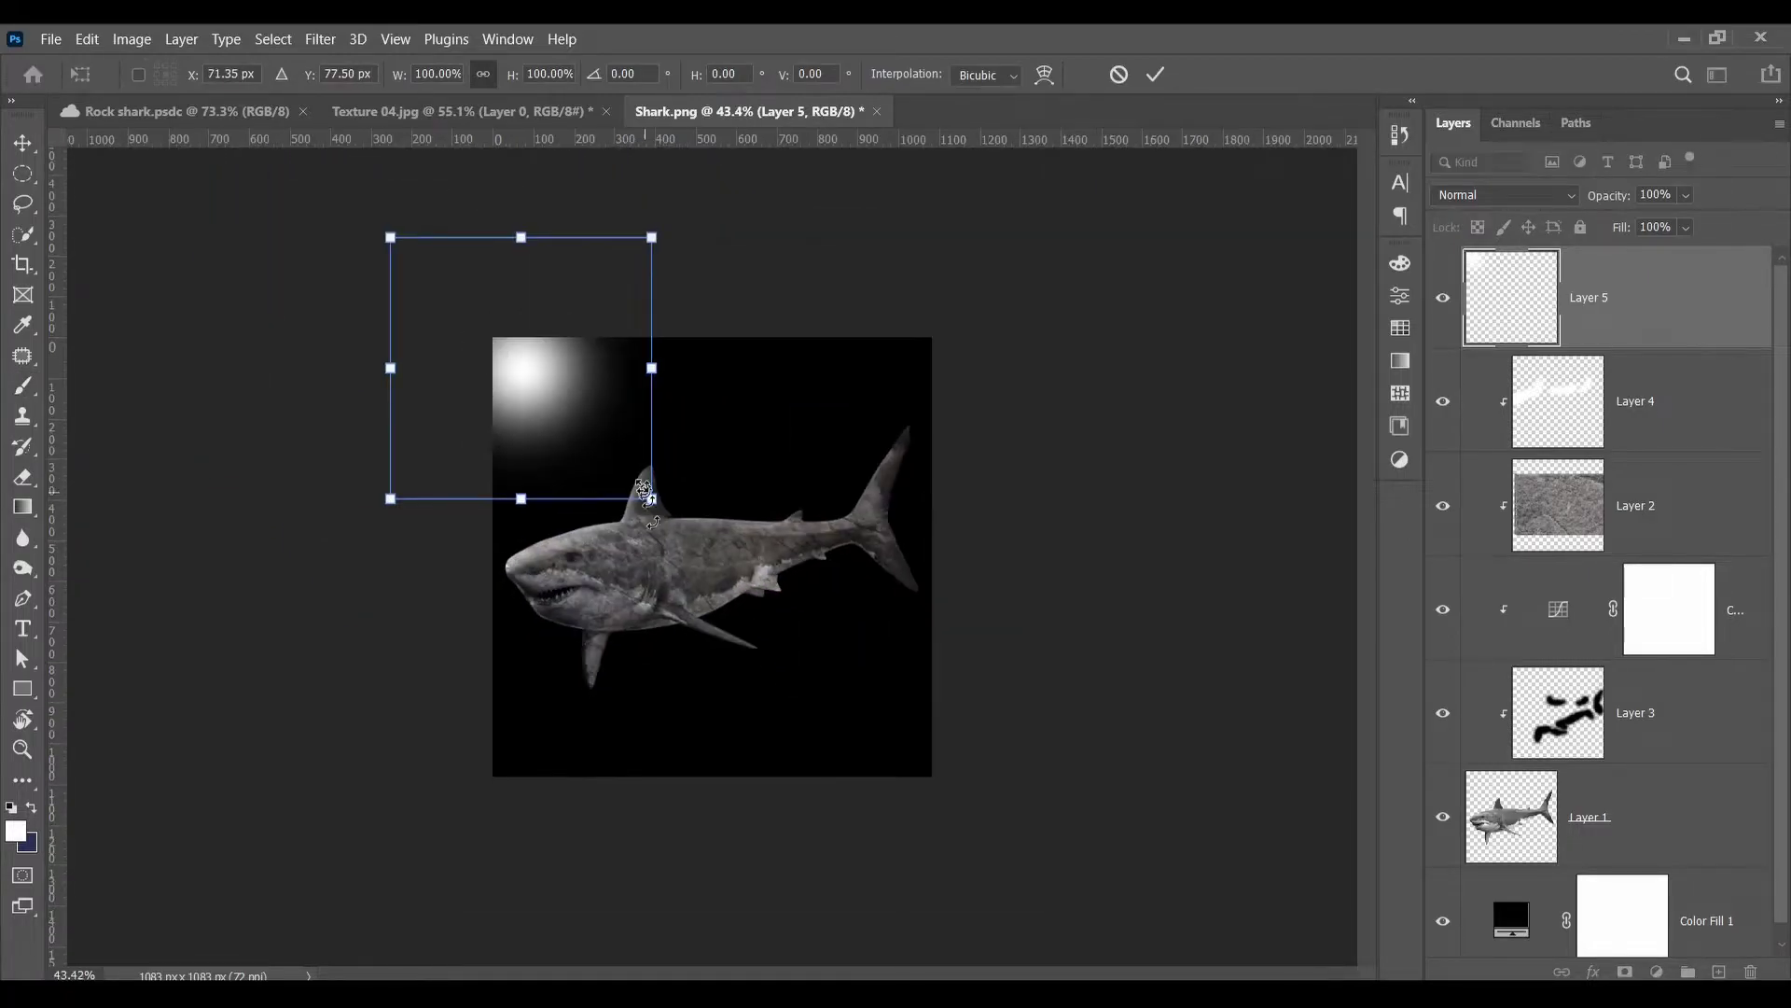
pyautogui.moveTo(651, 499); pyautogui.dragTo(760, 607)
pyautogui.moveTo(688, 417); pyautogui.dragTo(608, 332)
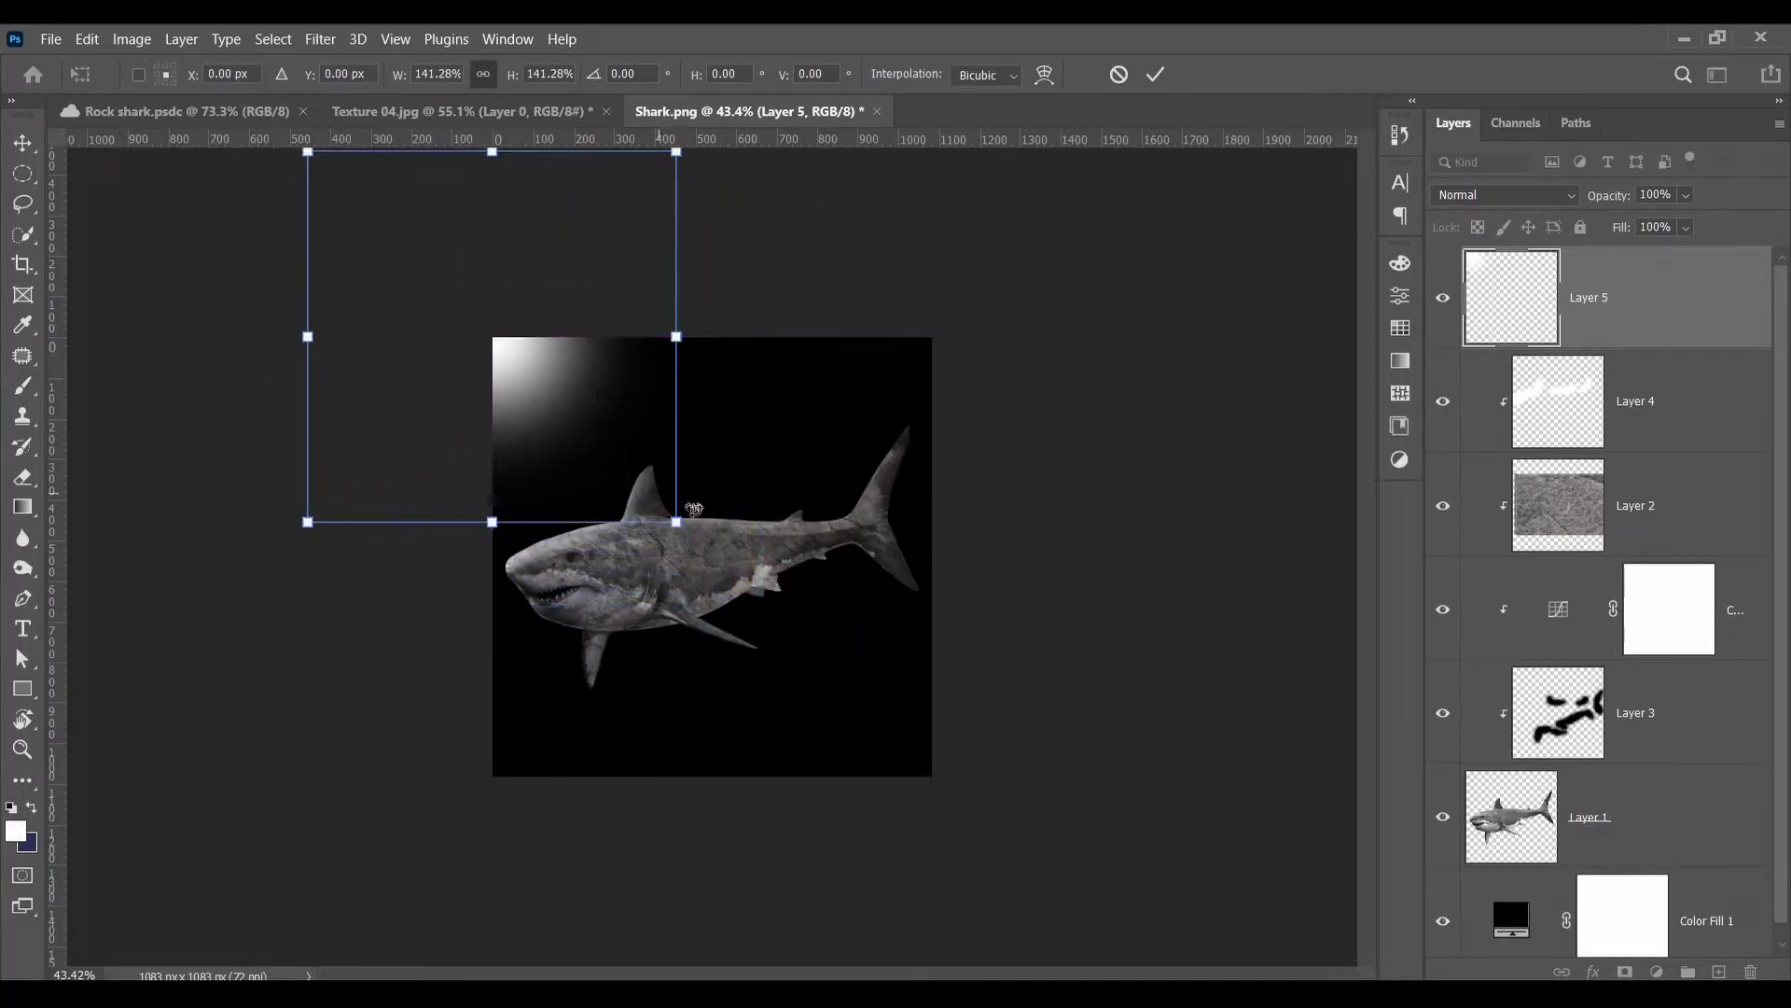
pyautogui.moveTo(684, 527); pyautogui.dragTo(713, 560)
pyautogui.scroll(-2, 712, 555)
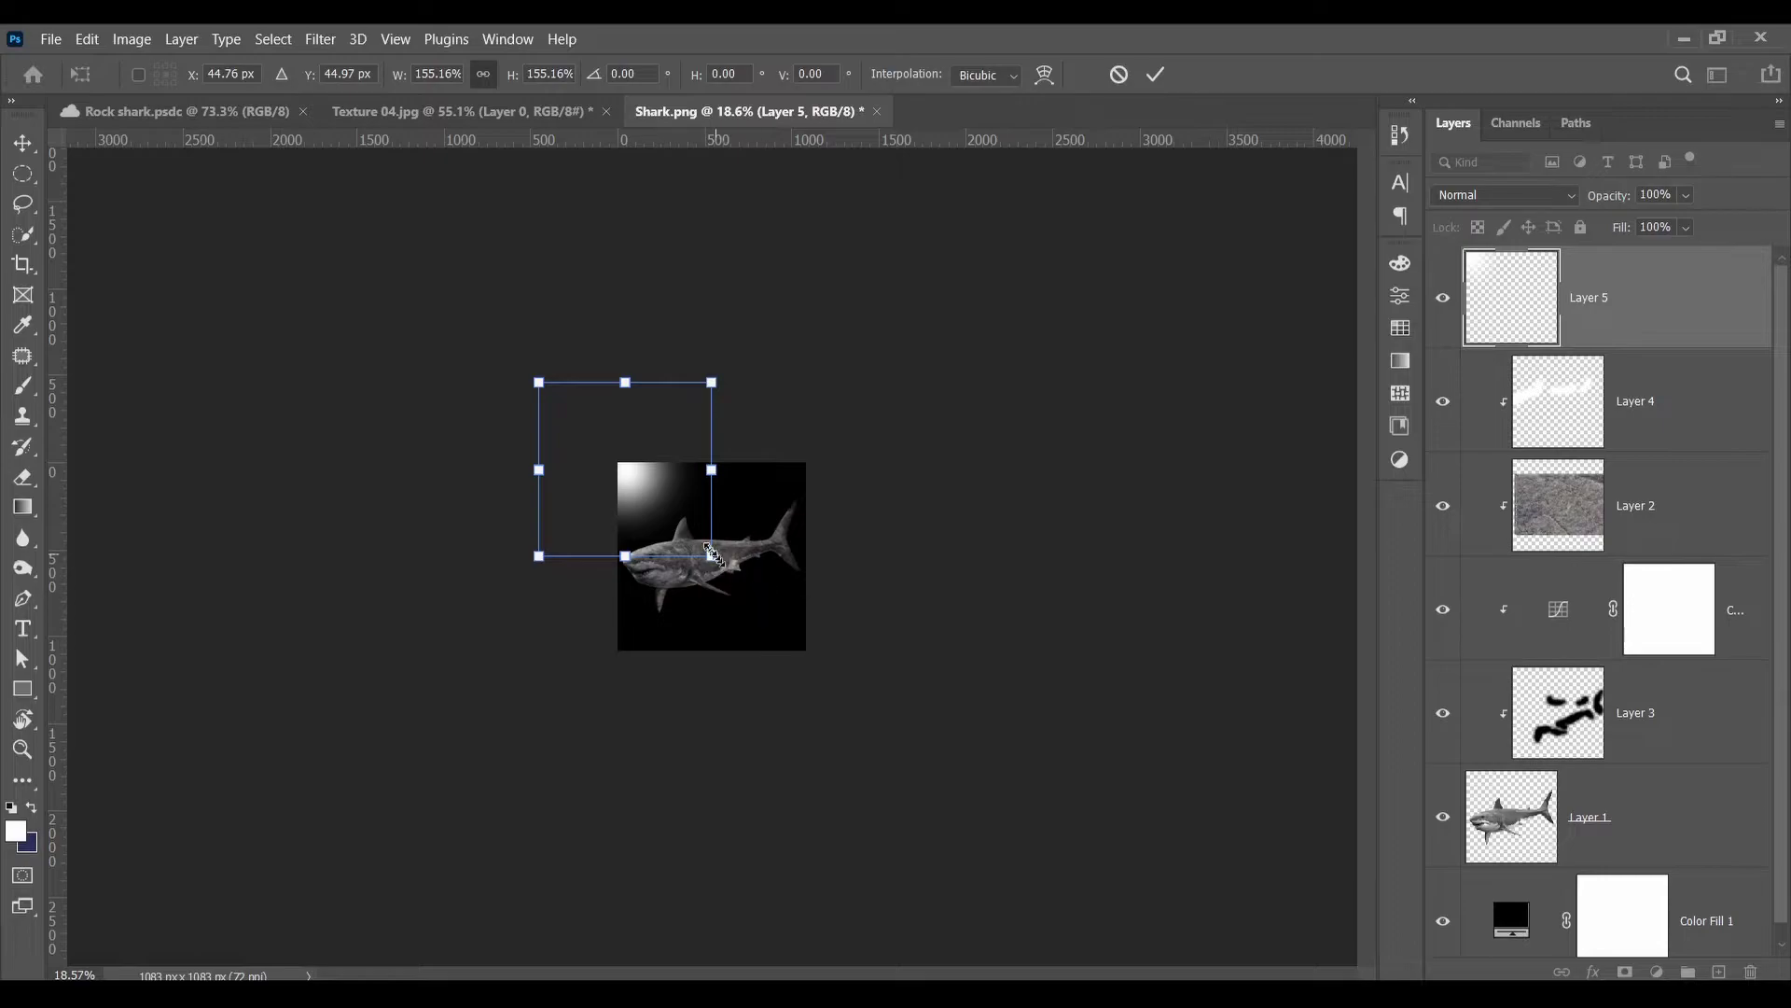
pyautogui.moveTo(712, 556); pyautogui.dragTo(1047, 925)
pyautogui.moveTo(833, 691); pyautogui.dragTo(788, 642)
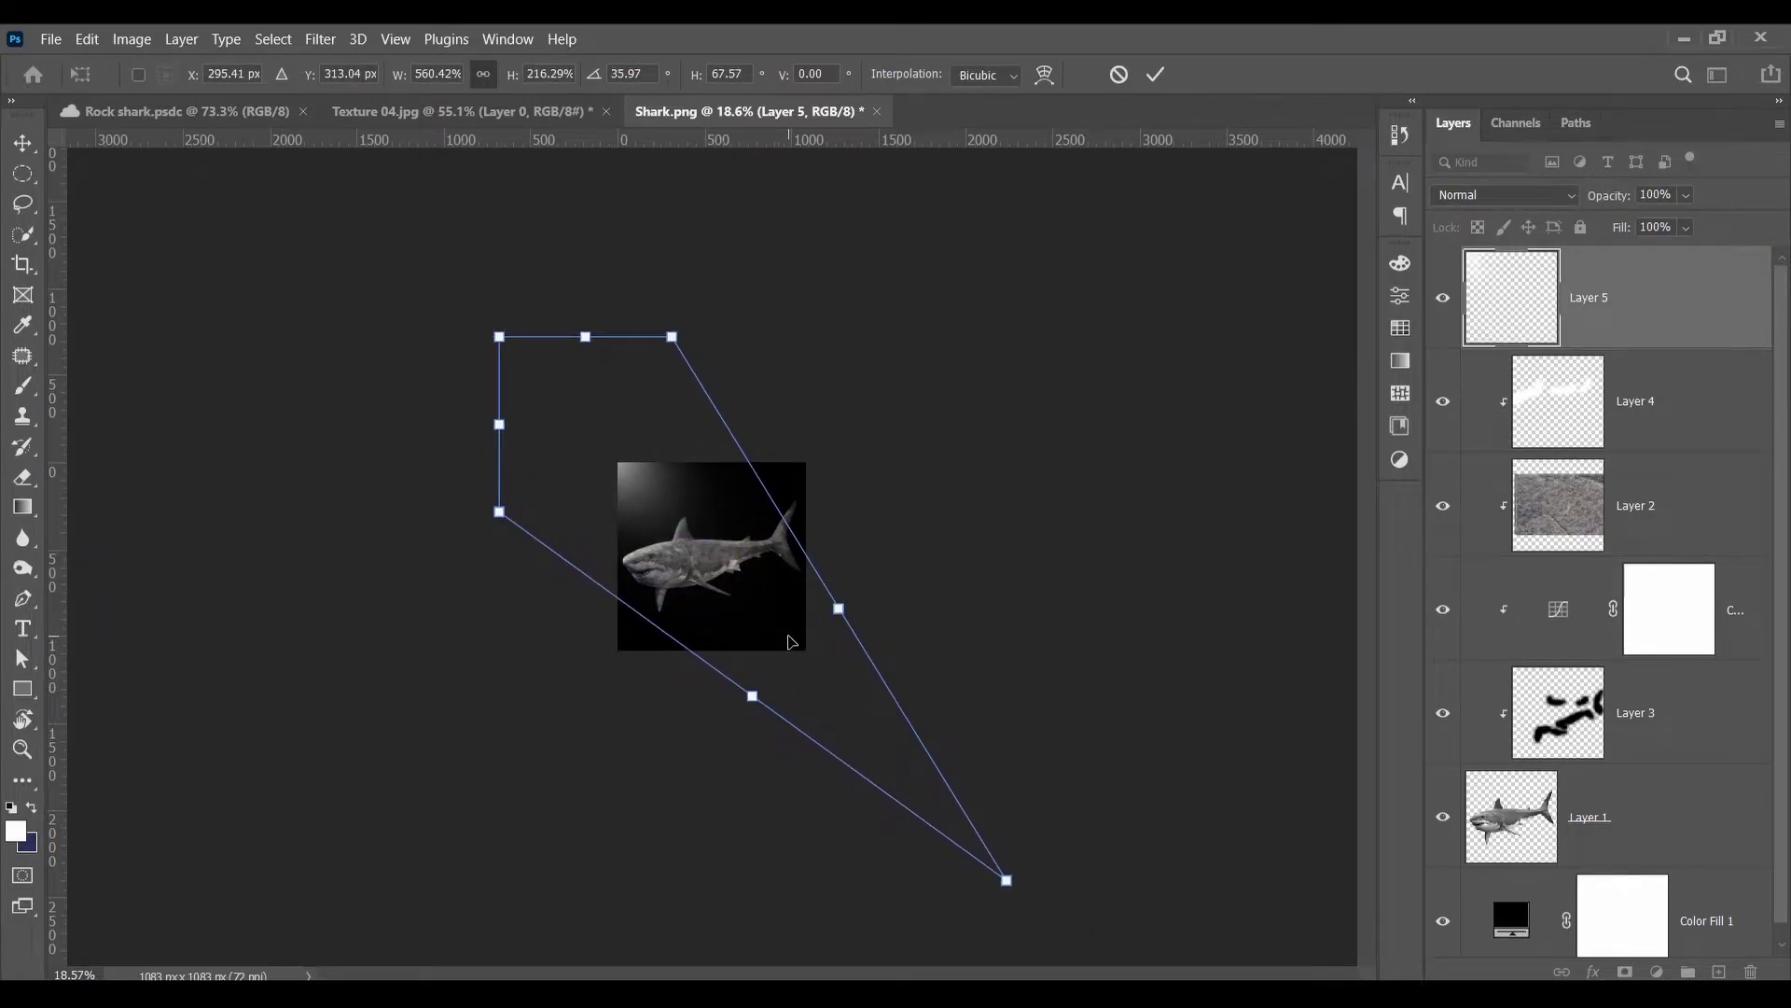
pyautogui.moveTo(673, 327); pyautogui.dragTo(656, 347)
pyautogui.moveTo(640, 410); pyautogui.dragTo(642, 435)
pyautogui.press('Return')
# Step: Paint extra soft white into the top-left corner to brighten the beam's glow
pyautogui.press('b')
pyautogui.scroll(8, 640, 425)
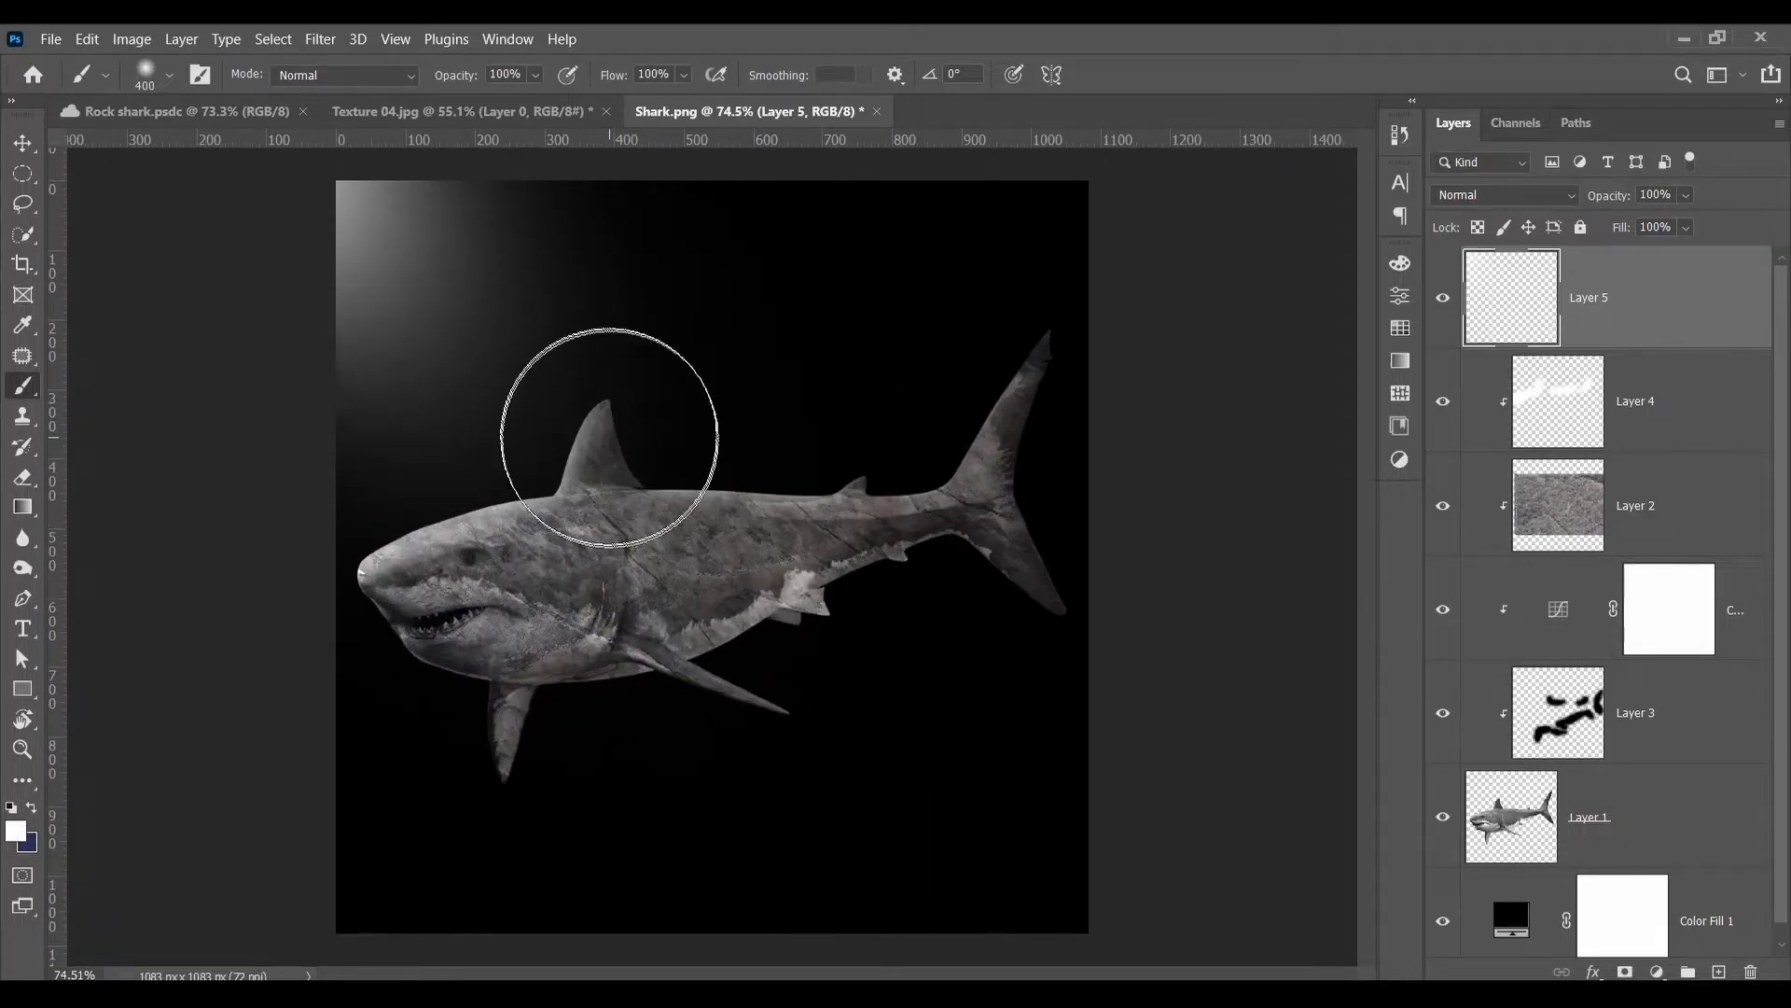
pyautogui.click(346, 191)
pyautogui.scroll(-2, 663, 525)
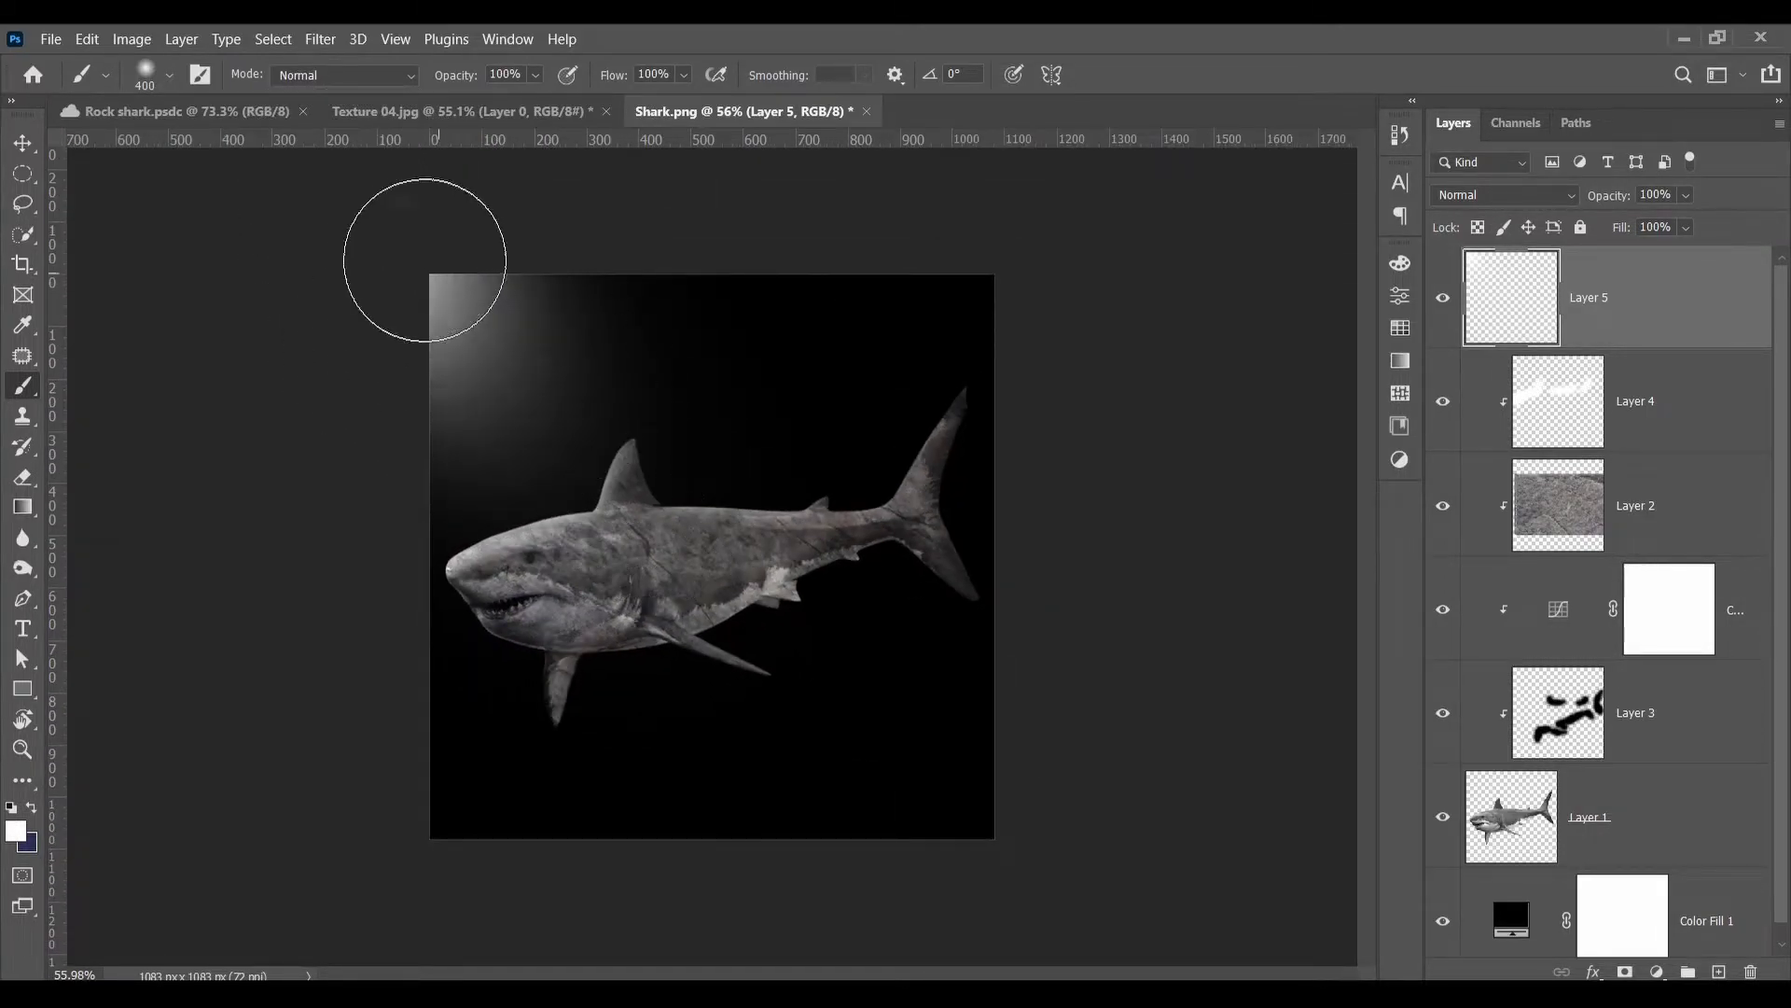
pyautogui.scroll(-2, 709, 438)
pyautogui.scroll(3, 761, 448)
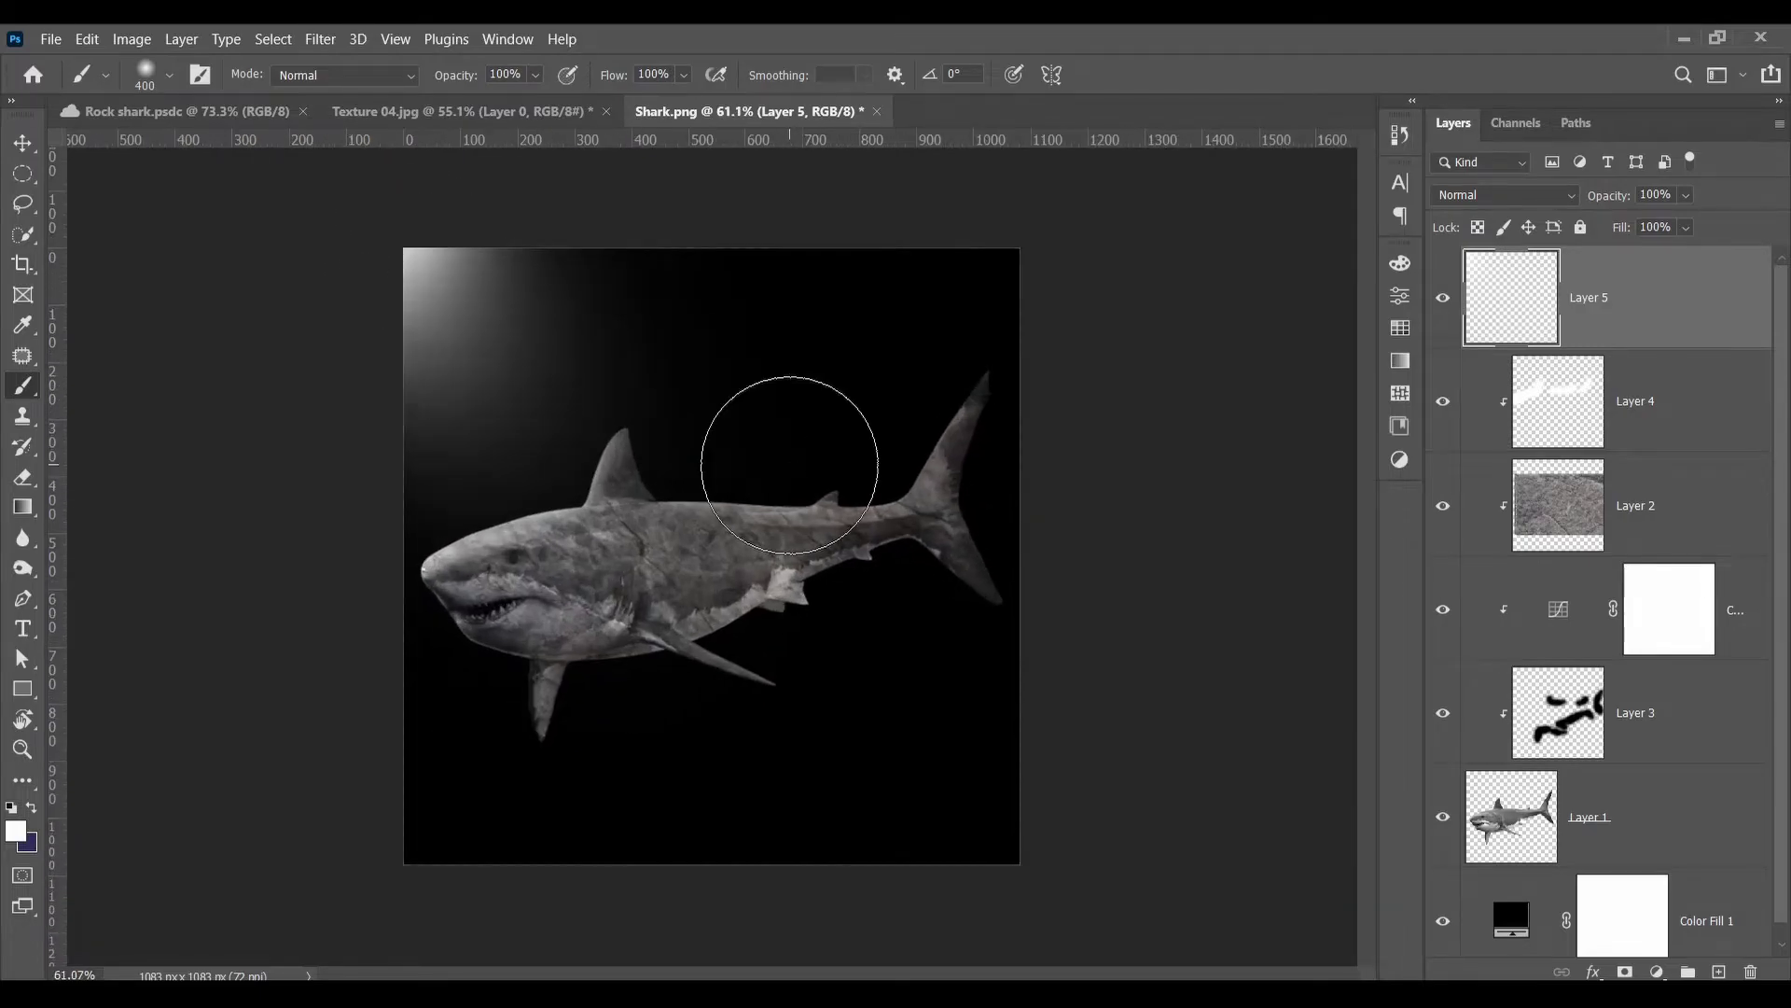
# Step: Switch to the Move tool and bring up the plain shark image document
pyautogui.press('v')
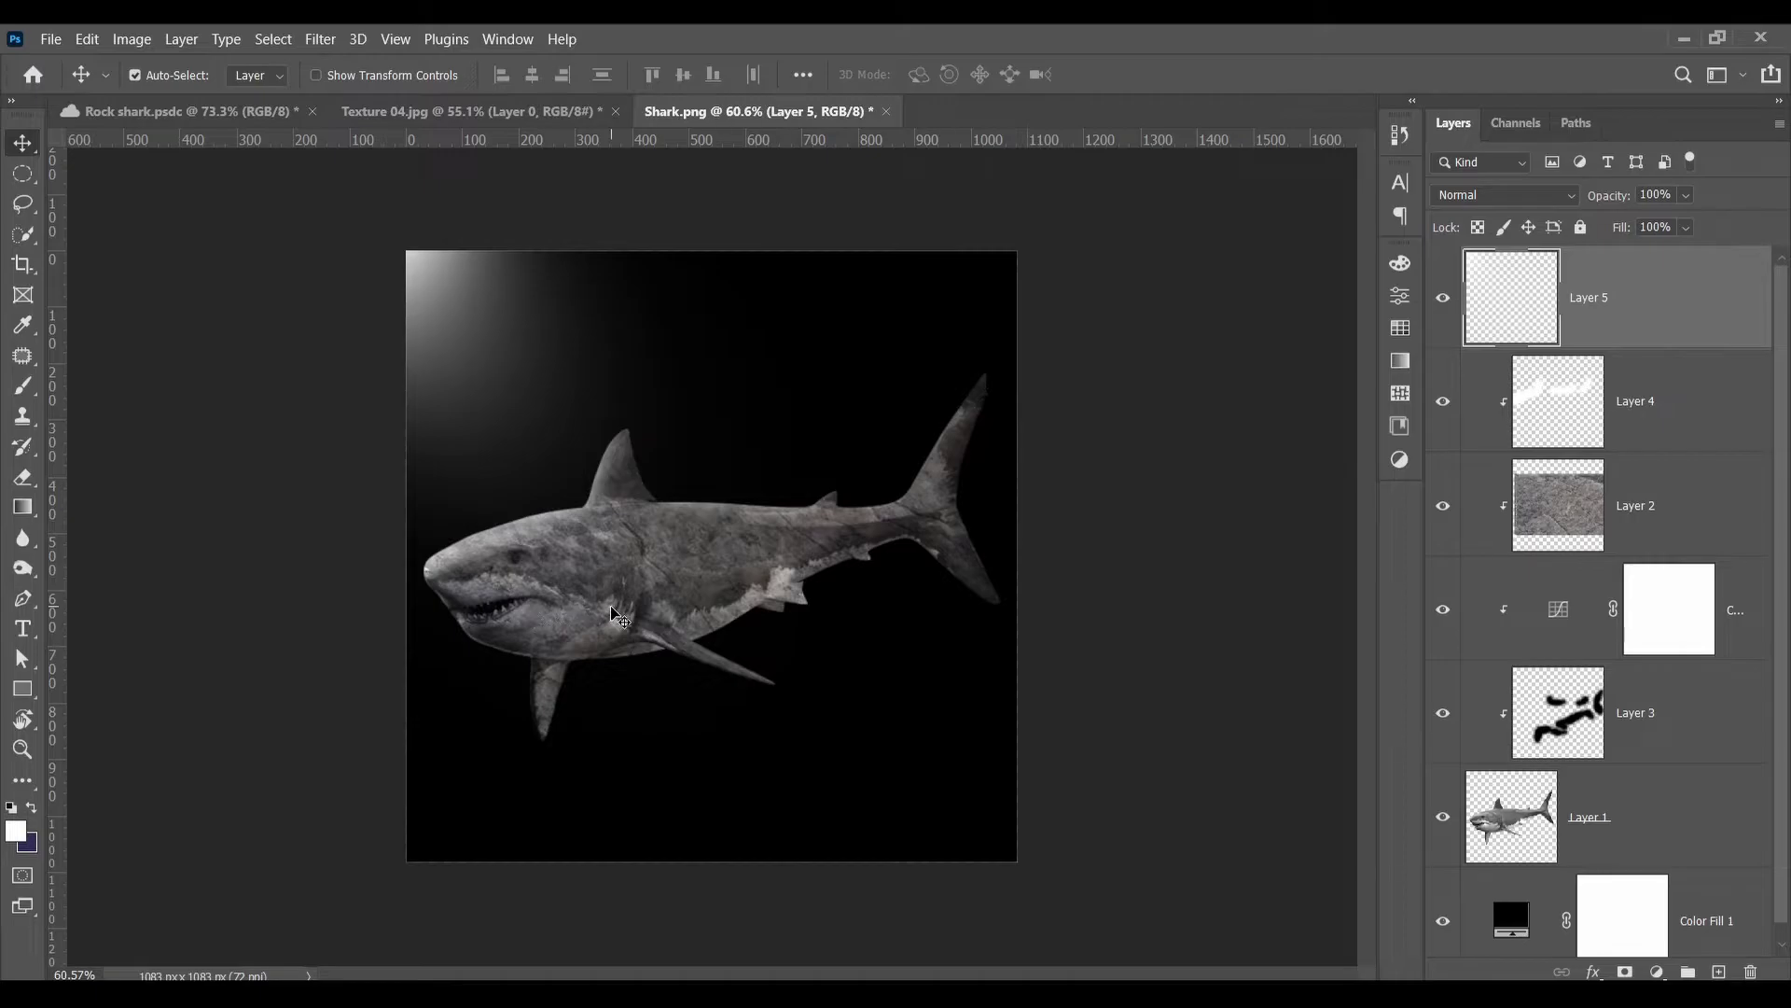
pyautogui.click(262, 111)
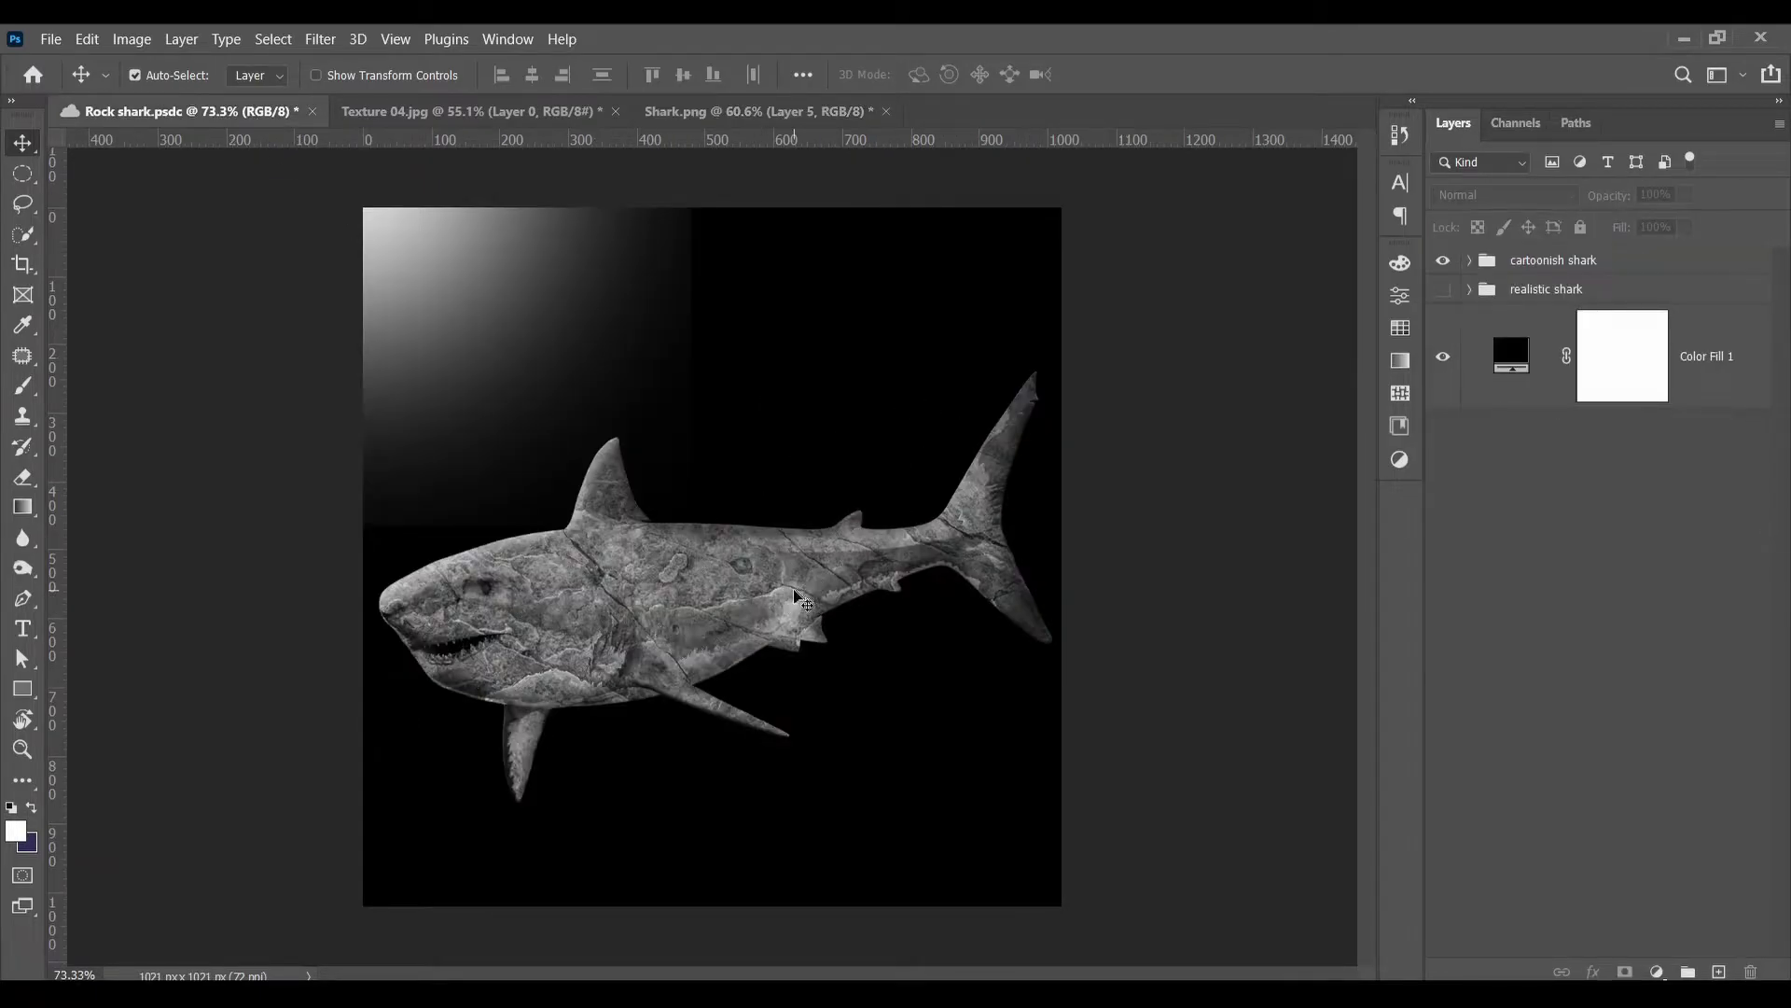
pyautogui.scroll(-2, 798, 597)
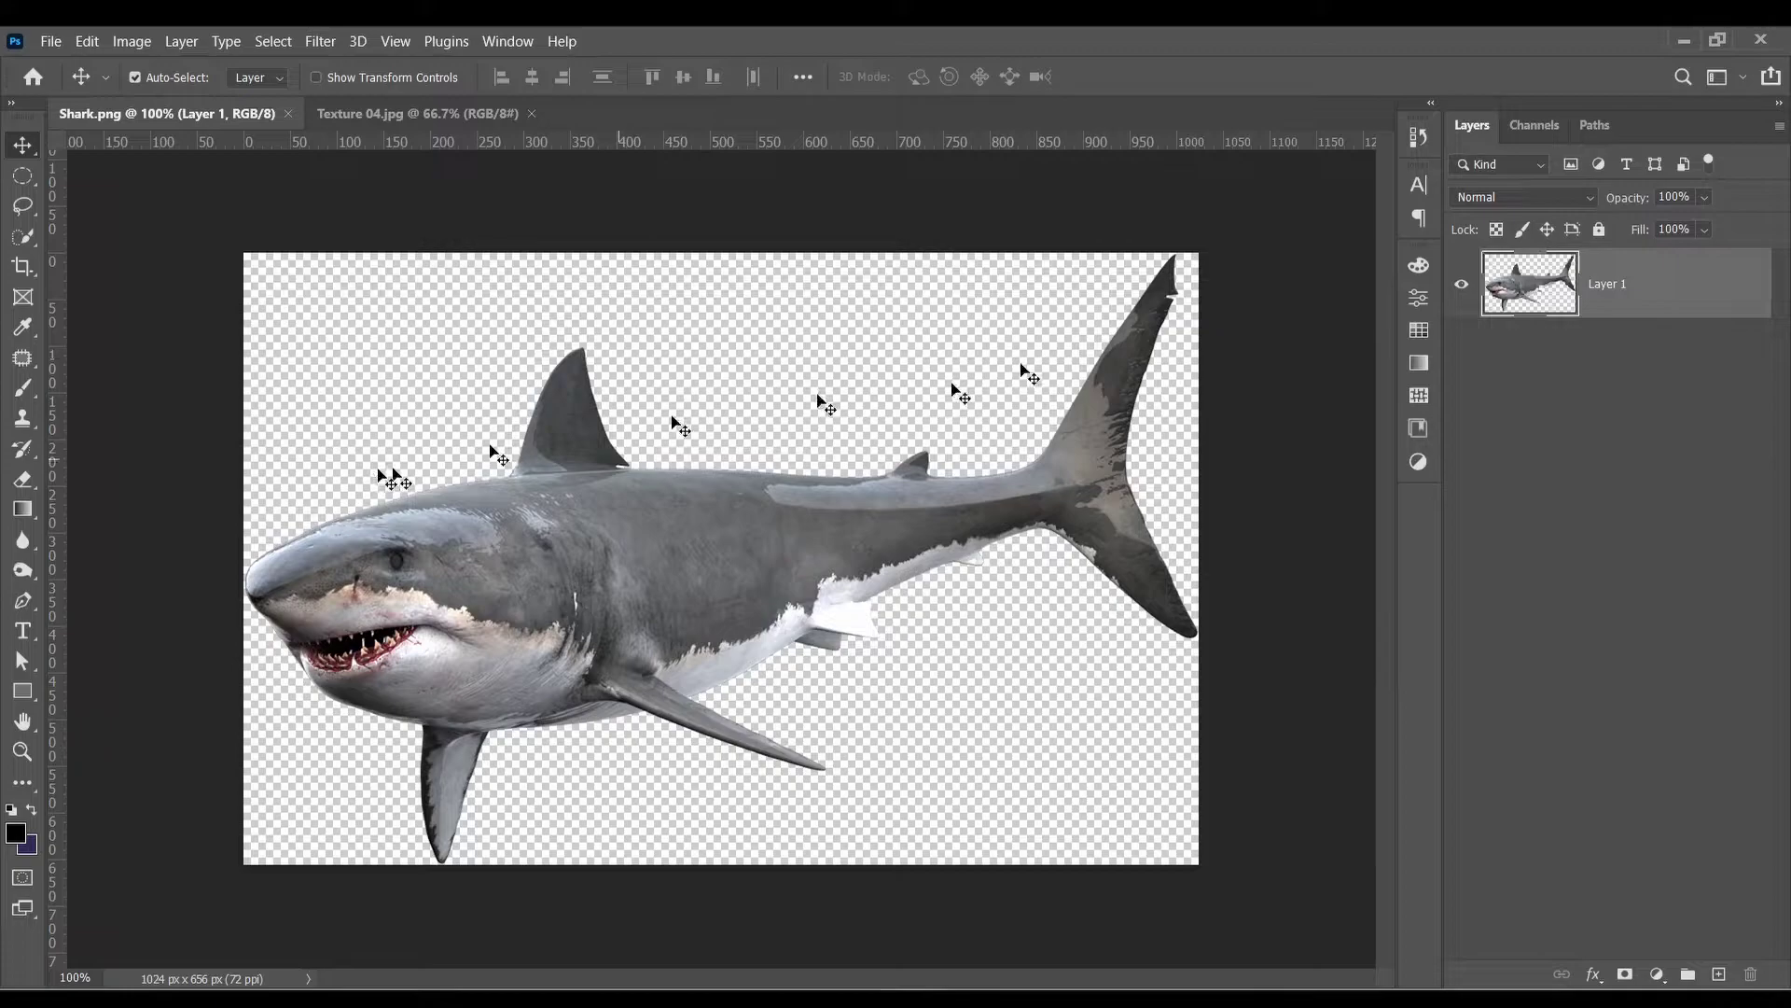
# Step: Crop the shark image to a 1:1 square of 1104 × 1105 px, then nudge the shark up
pyautogui.press('c')
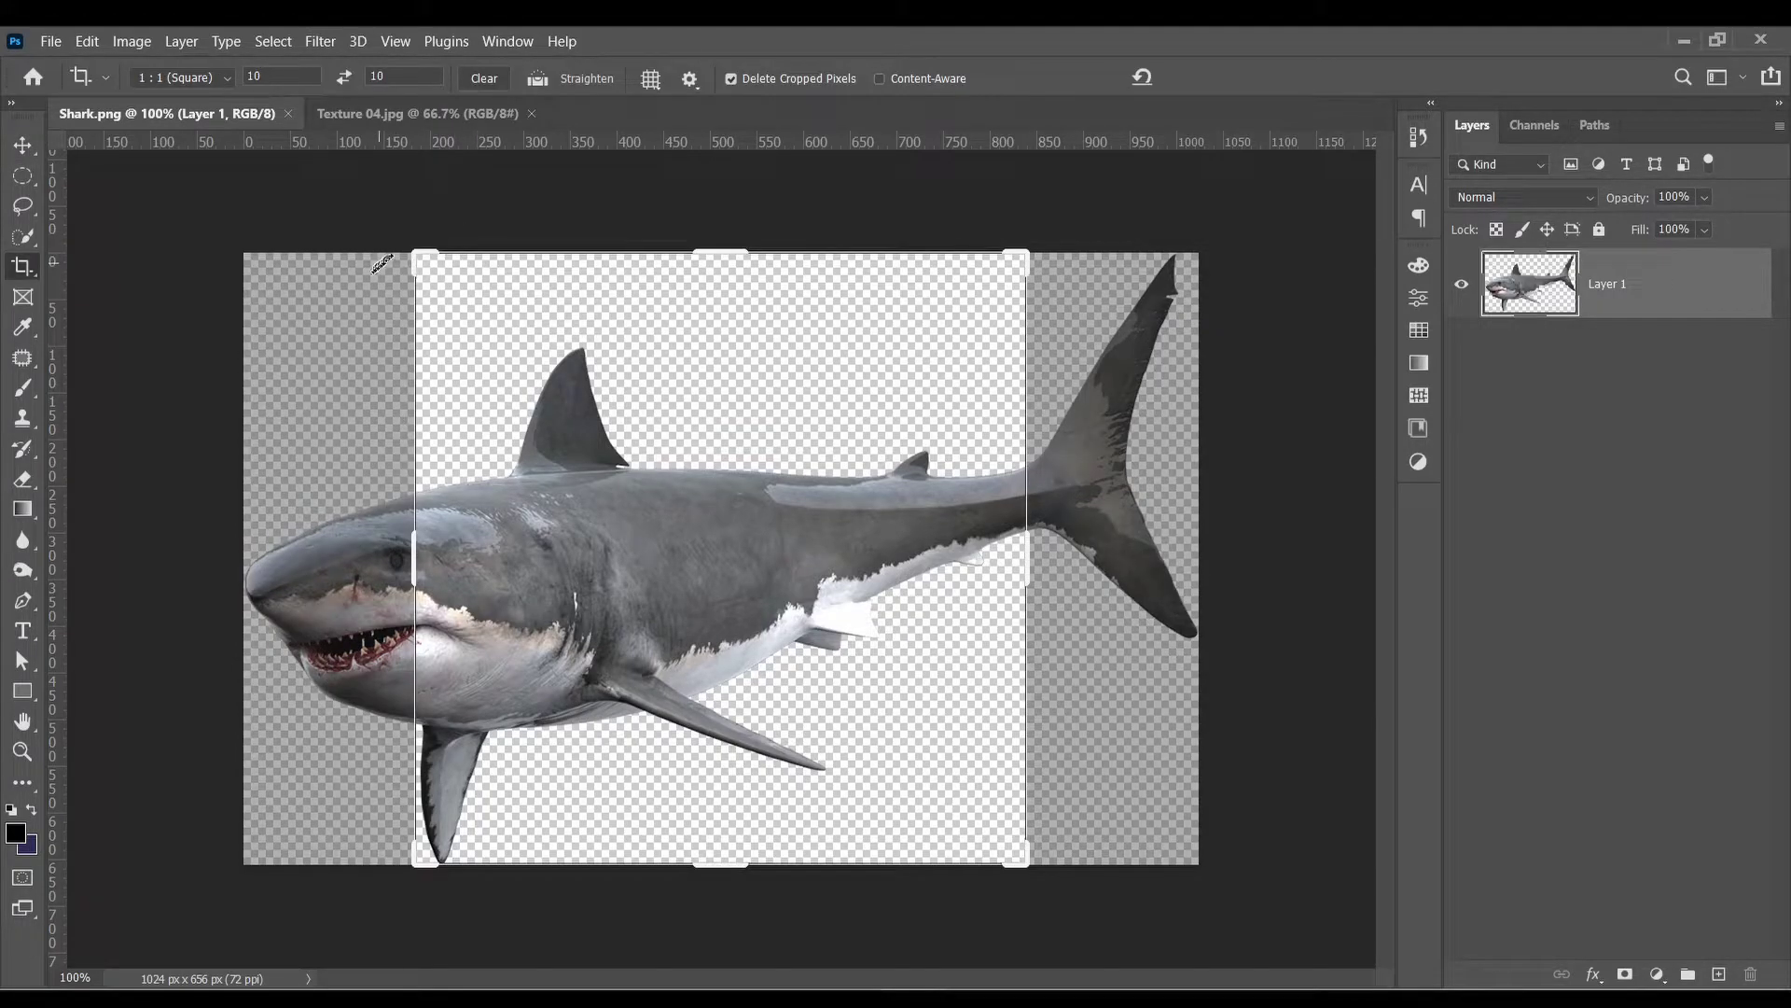
pyautogui.moveTo(383, 266); pyautogui.dragTo(266, 214)
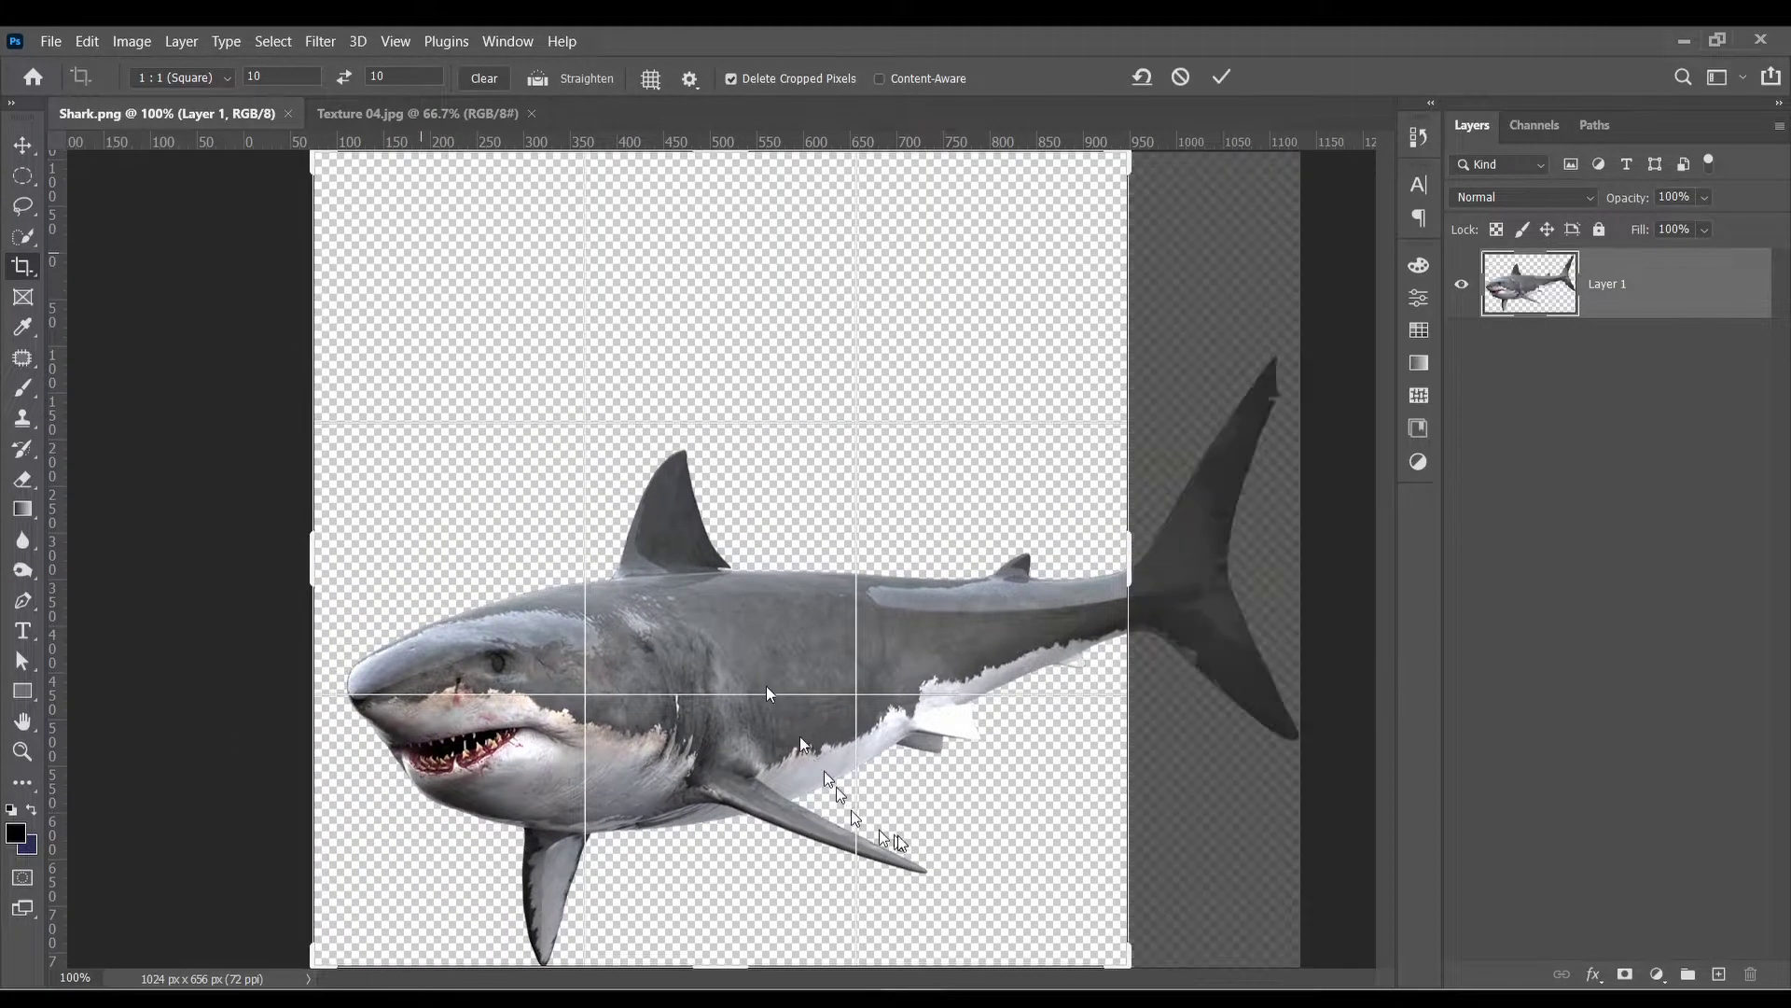
pyautogui.scroll(-2, 1070, 808)
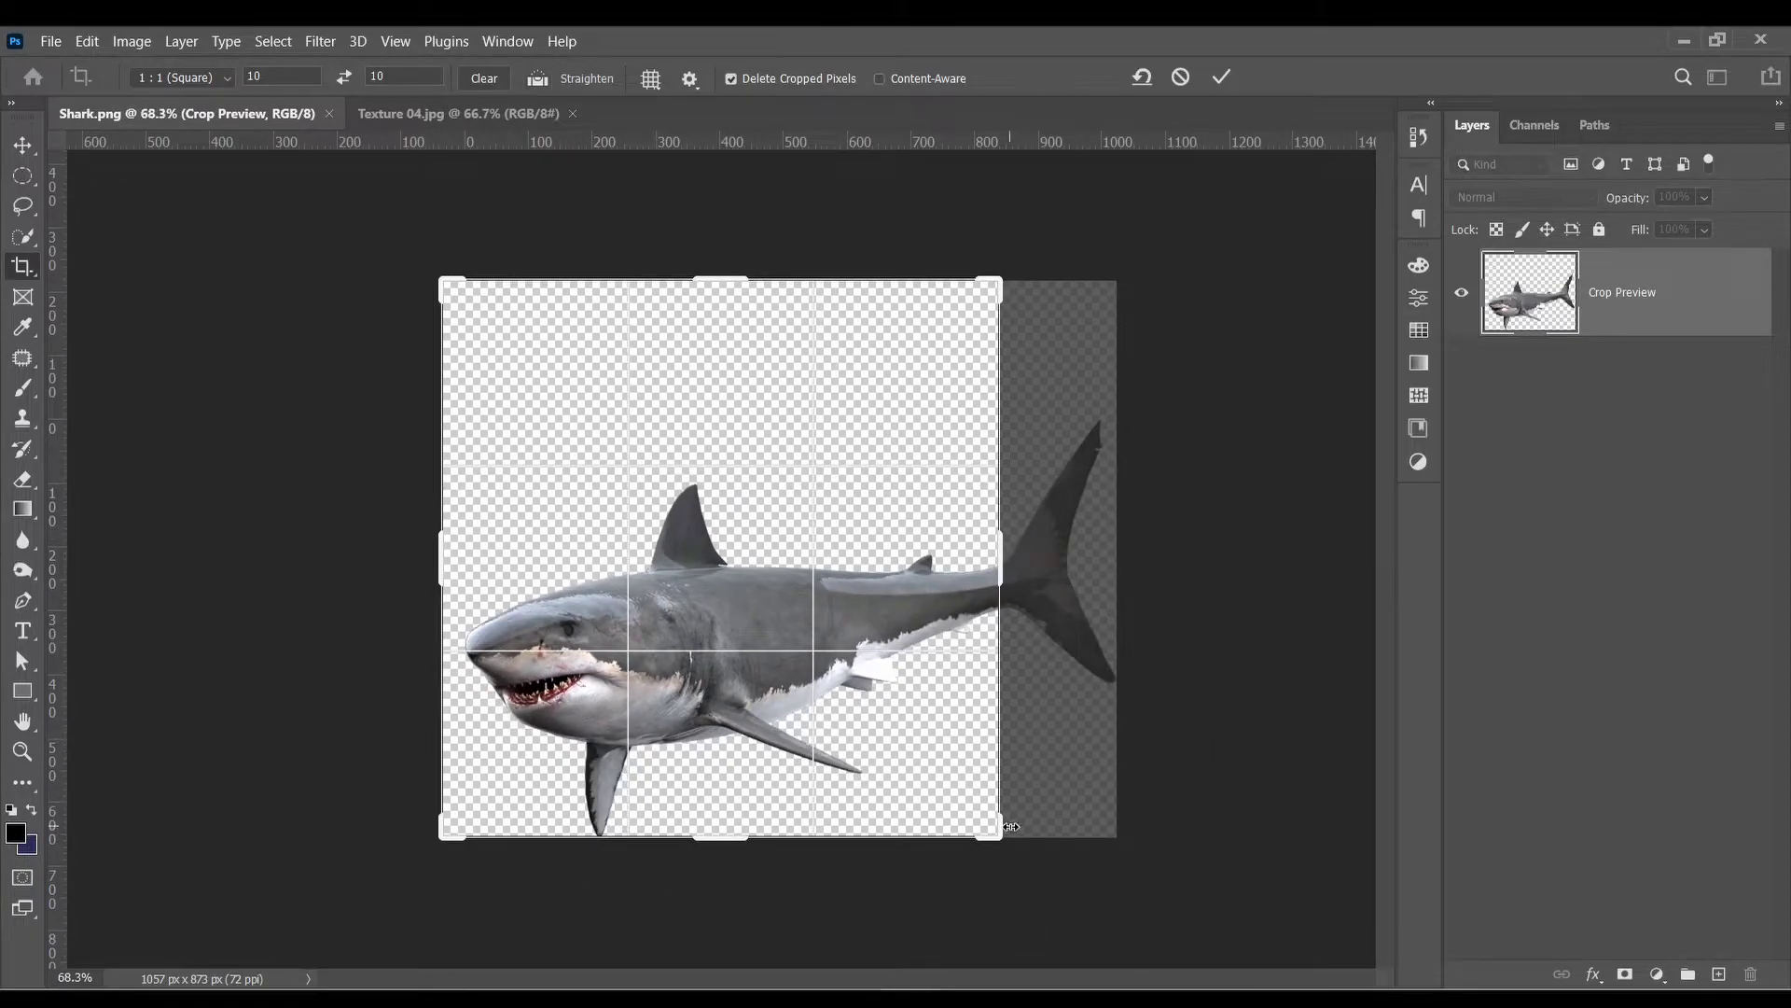
pyautogui.moveTo(1013, 830); pyautogui.dragTo(1082, 897)
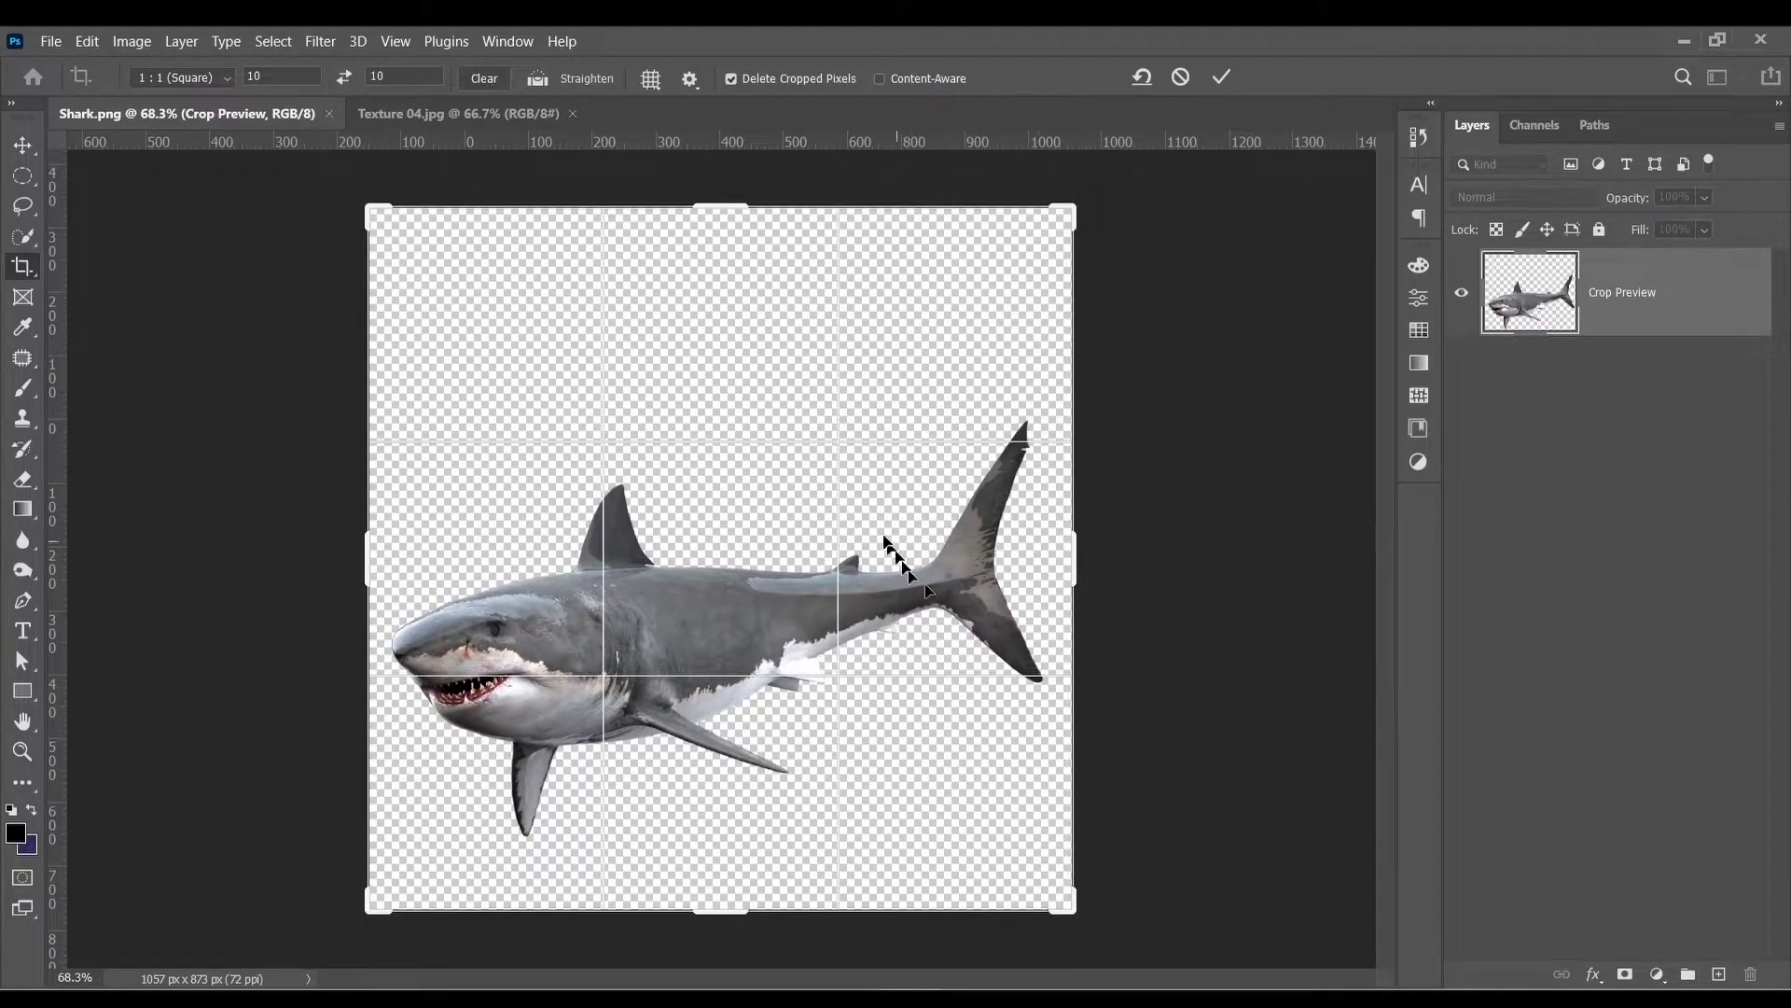
pyautogui.press('Return')
pyautogui.press('v')
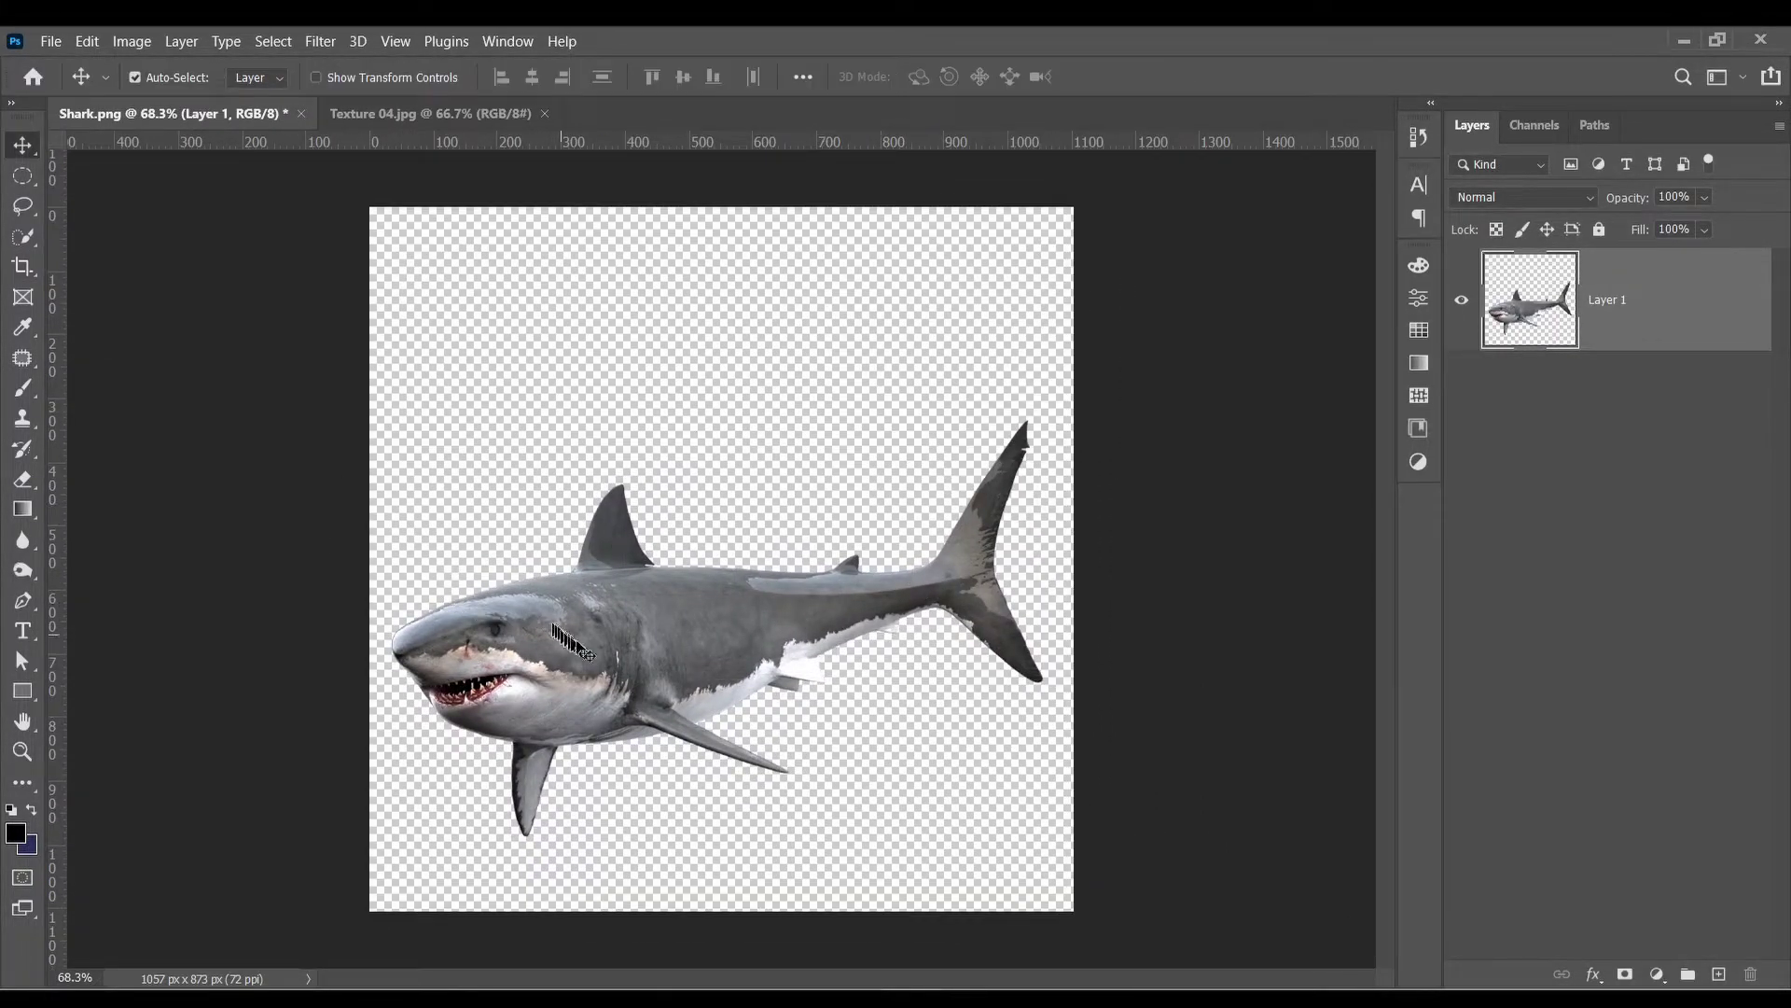
pyautogui.moveTo(586, 651); pyautogui.dragTo(614, 577)
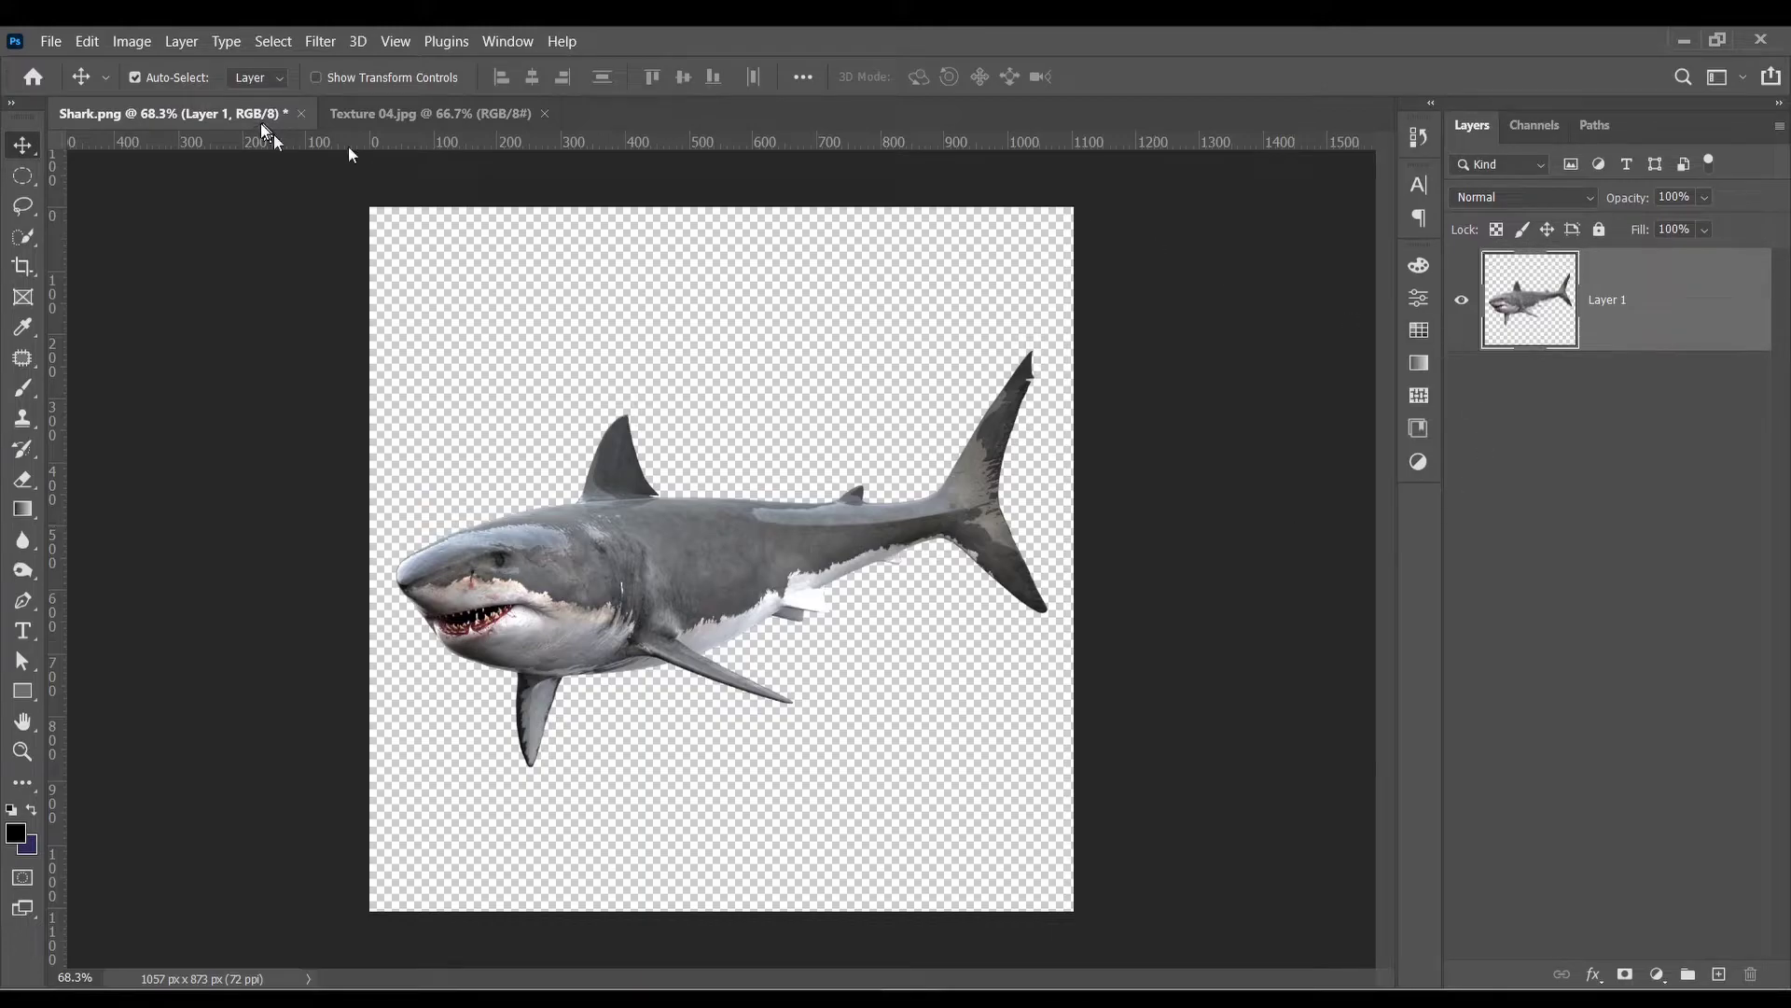
# Step: Drag the Texture 04.jpg rock into Shark.png as Layer 2, scaled to about 58% across the canvas
pyautogui.click(374, 113)
pyautogui.moveTo(1674, 317); pyautogui.dragTo(814, 493)
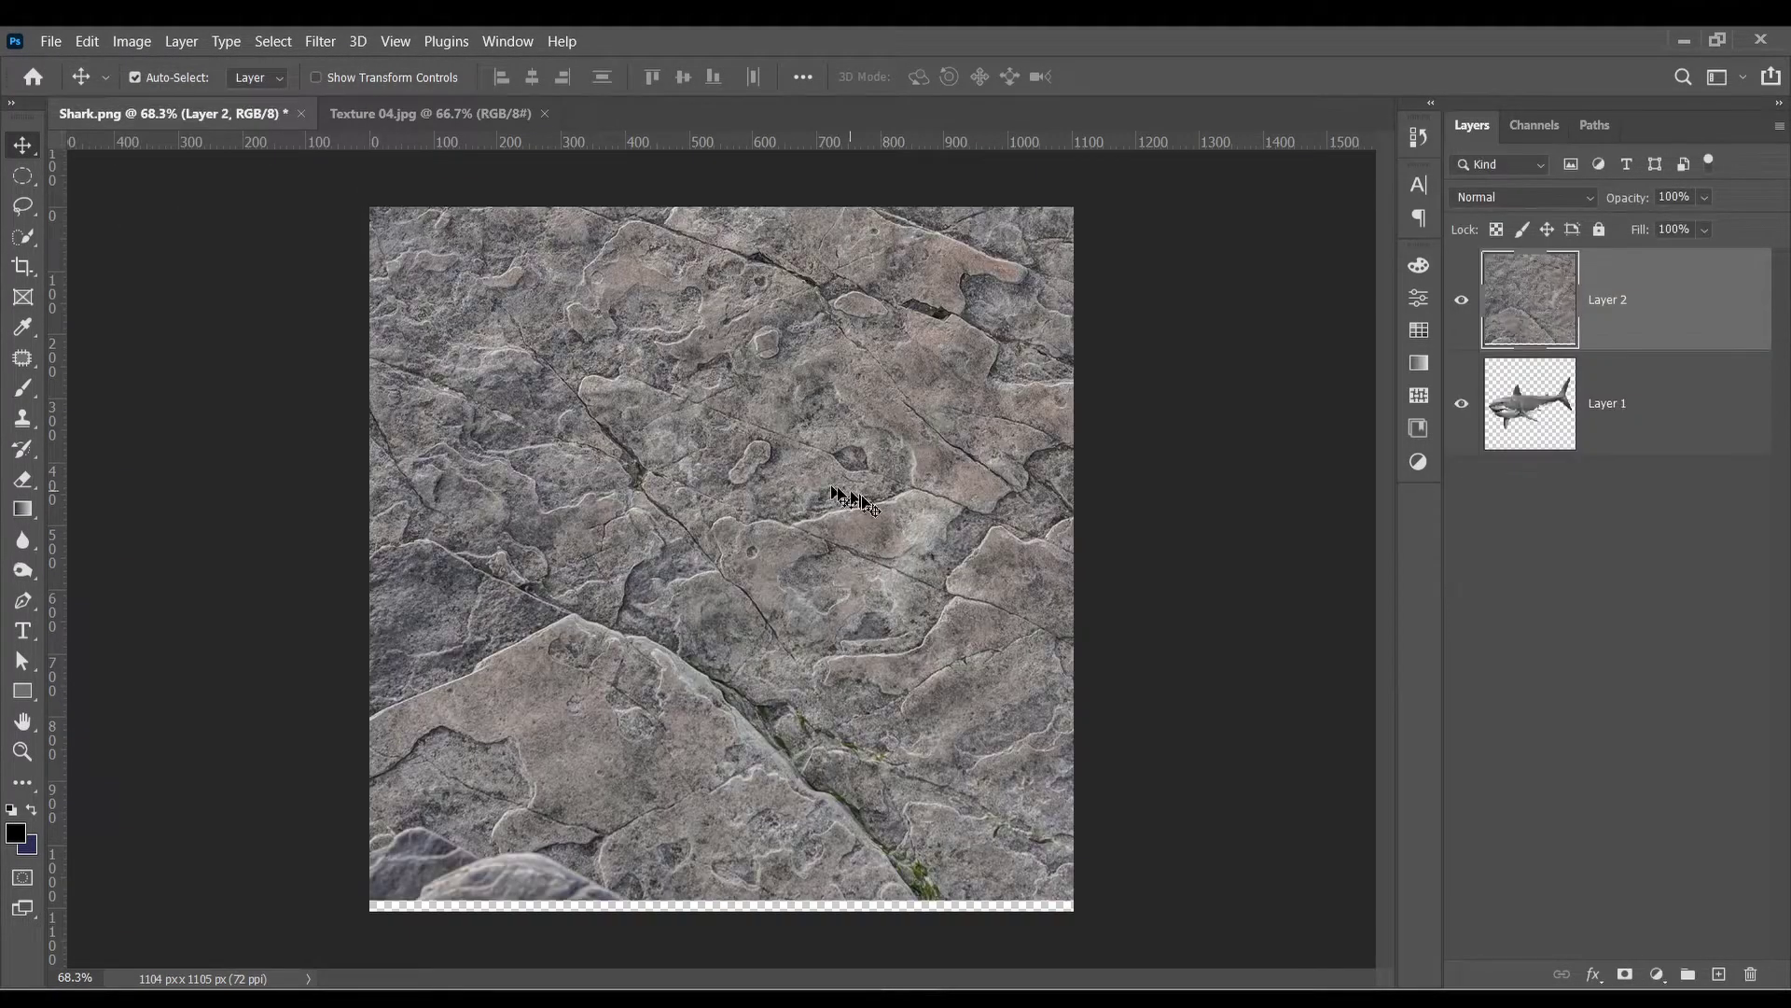
pyautogui.hotkey('ctrl', 't')
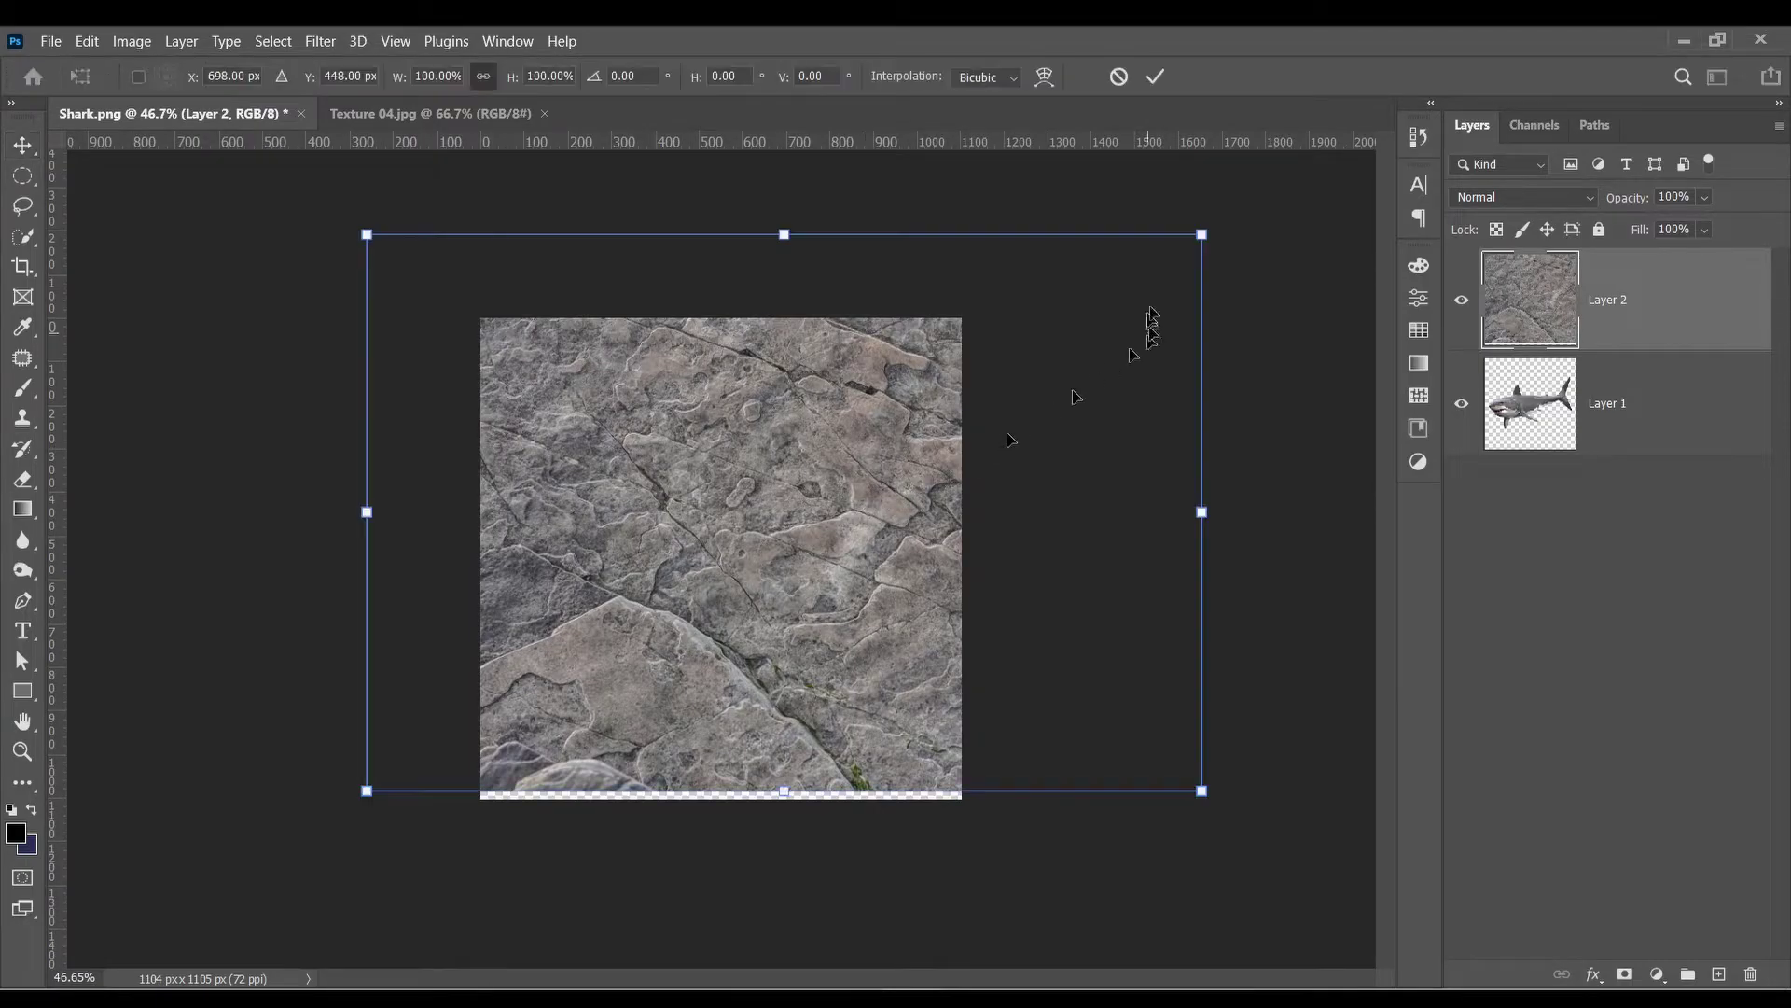
pyautogui.moveTo(1203, 235); pyautogui.dragTo(821, 504)
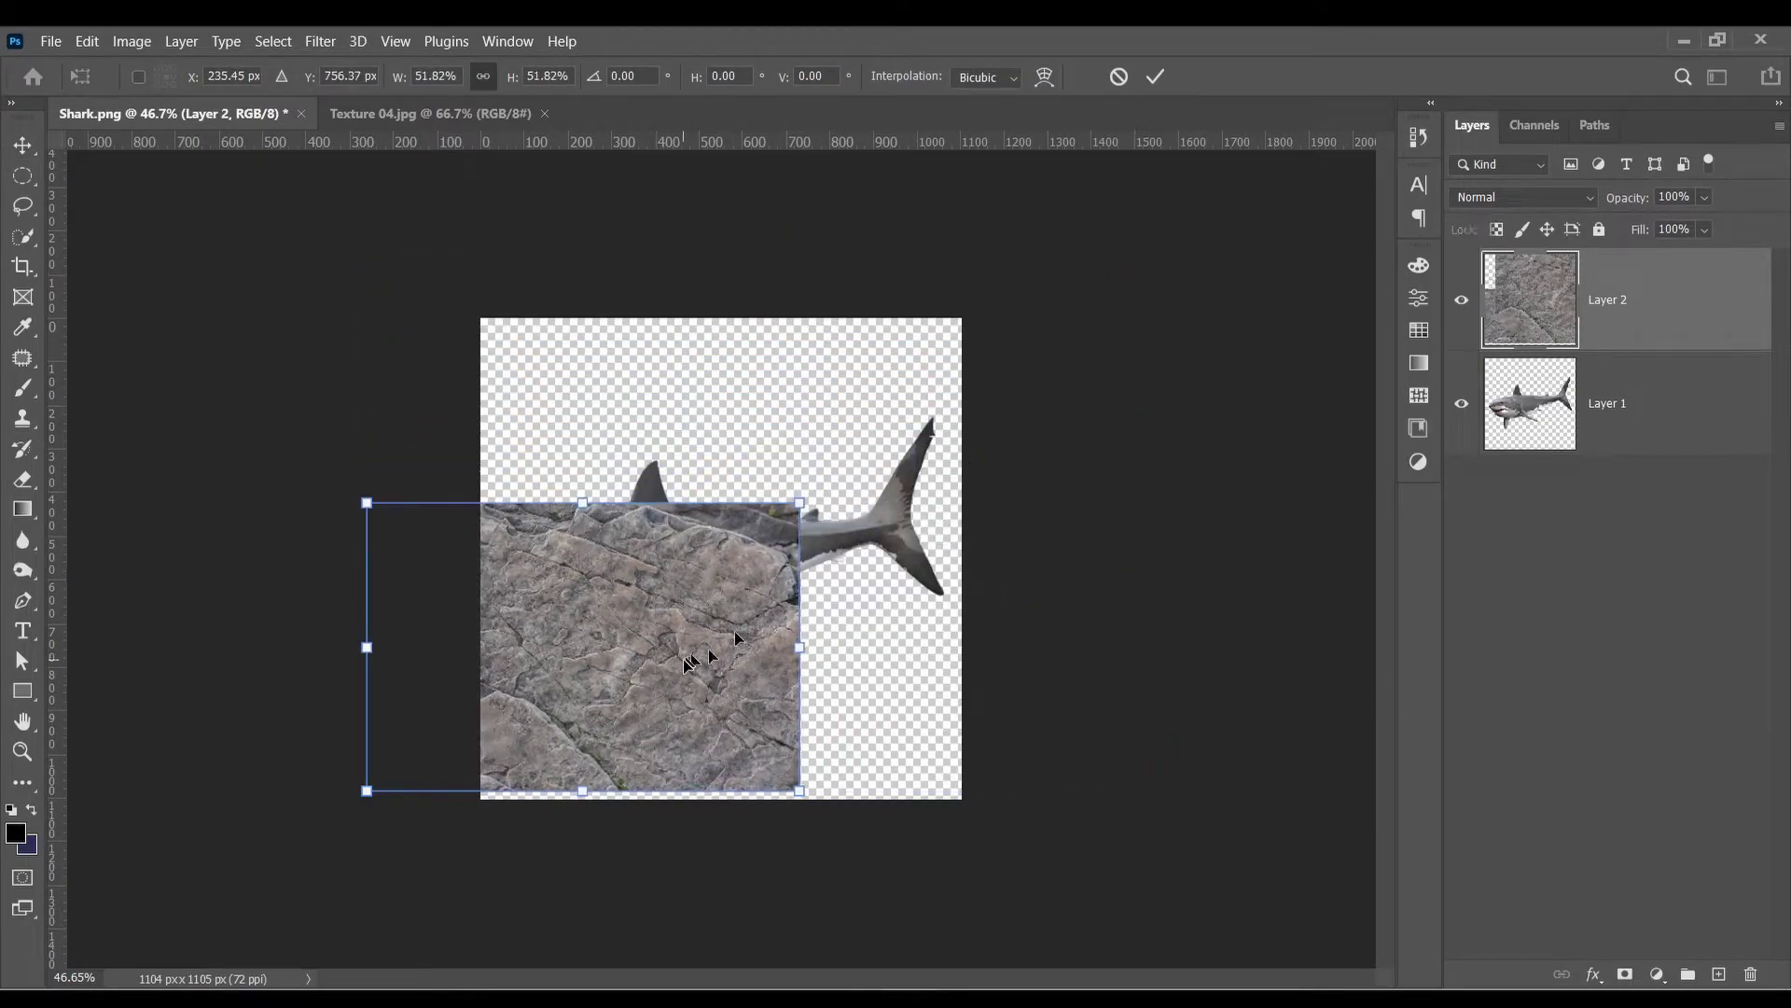
pyautogui.moveTo(690, 663); pyautogui.dragTo(859, 559)
pyautogui.moveTo(557, 683); pyautogui.dragTo(509, 734)
pyautogui.press('Return')
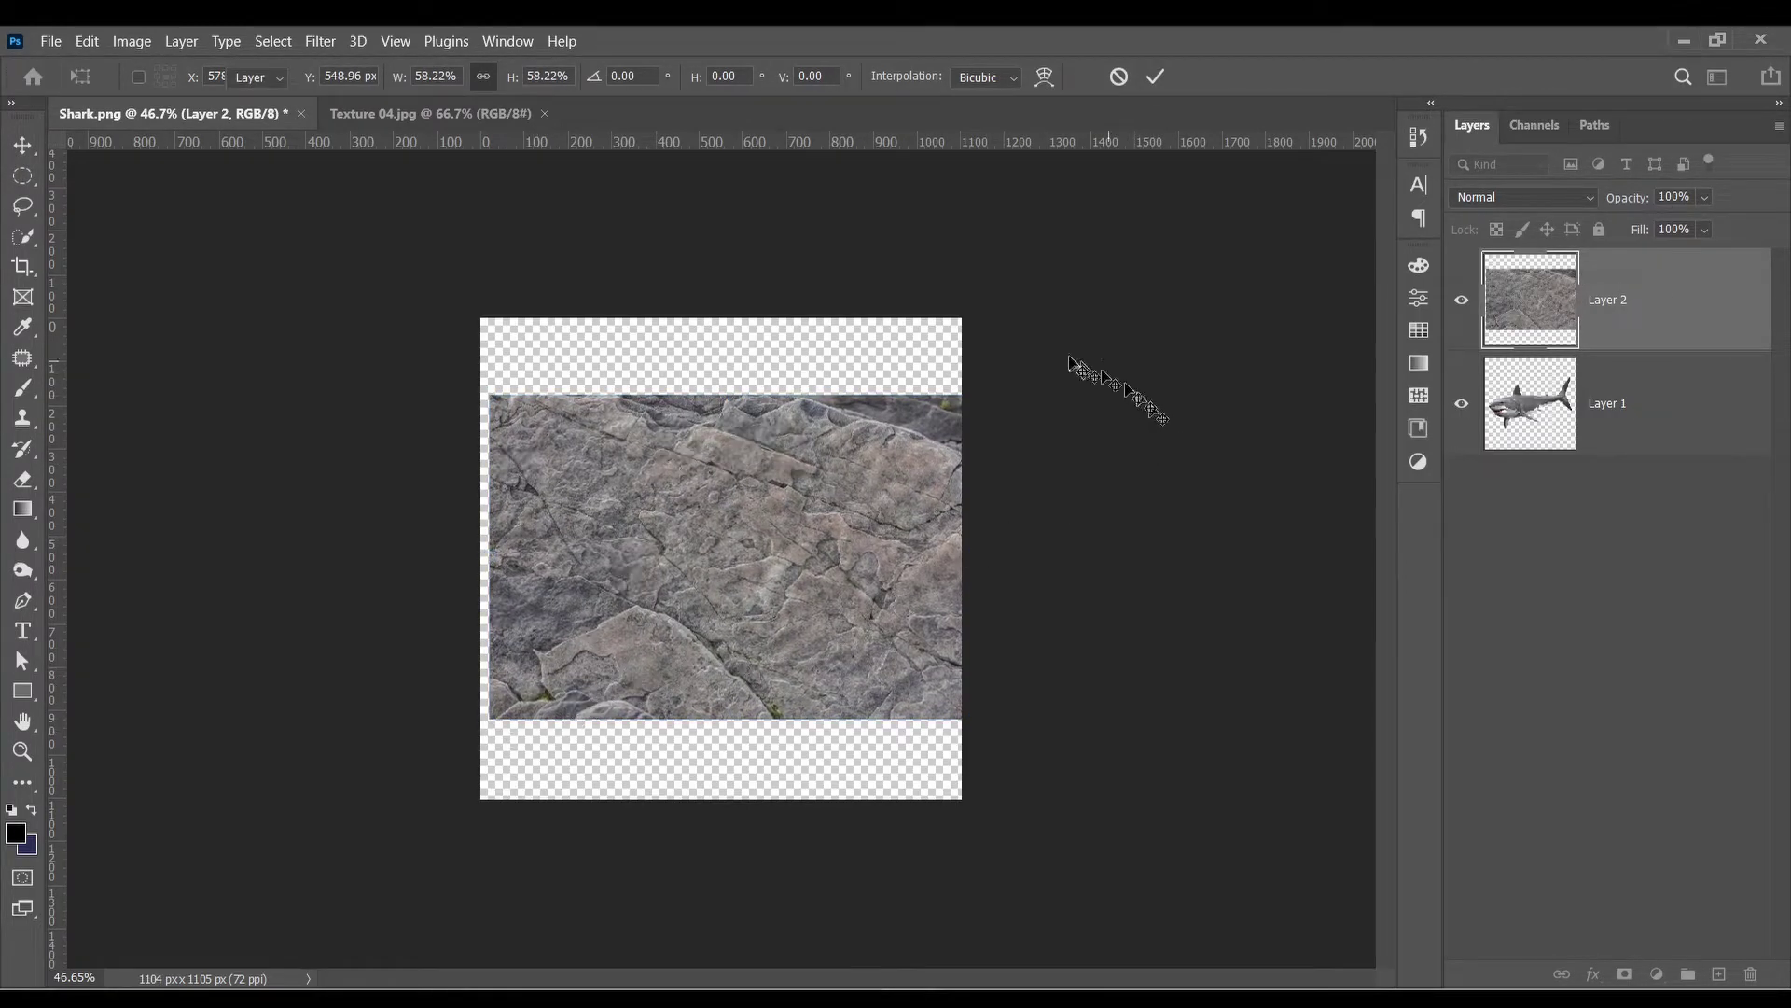
# Step: Duplicate the rock texture layer into a new document named DISPLACEMENT
pyautogui.click(181, 41)
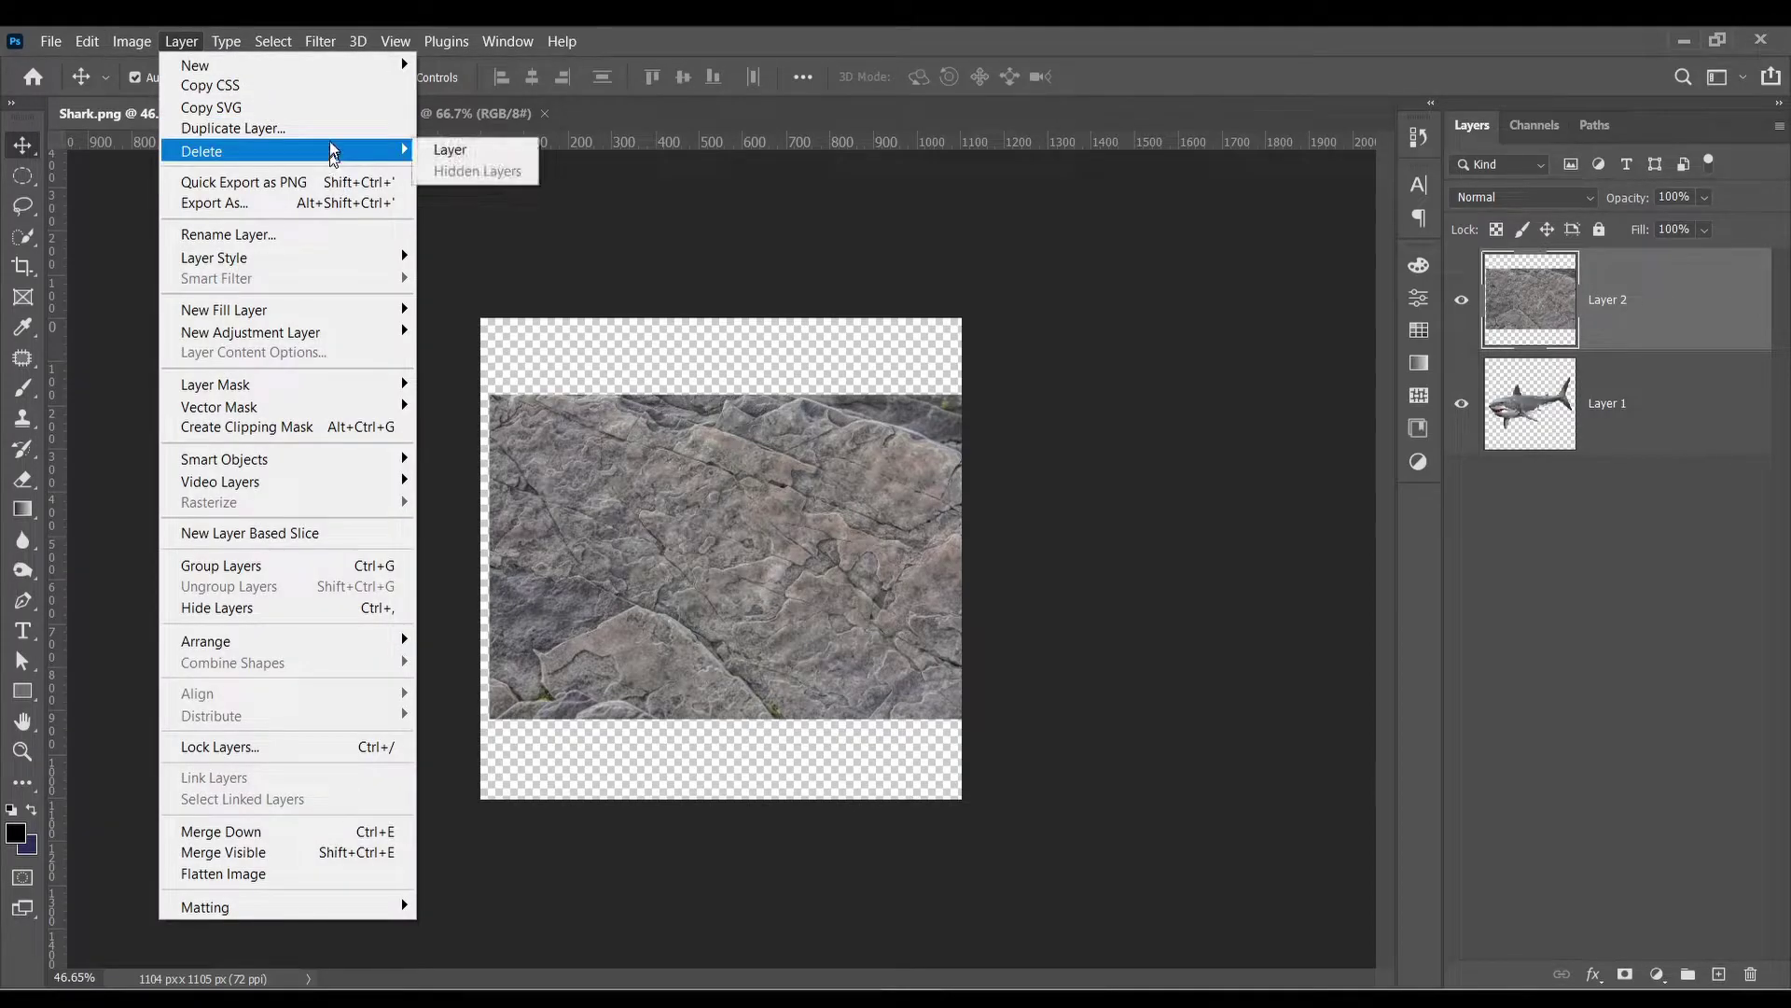
pyautogui.click(327, 129)
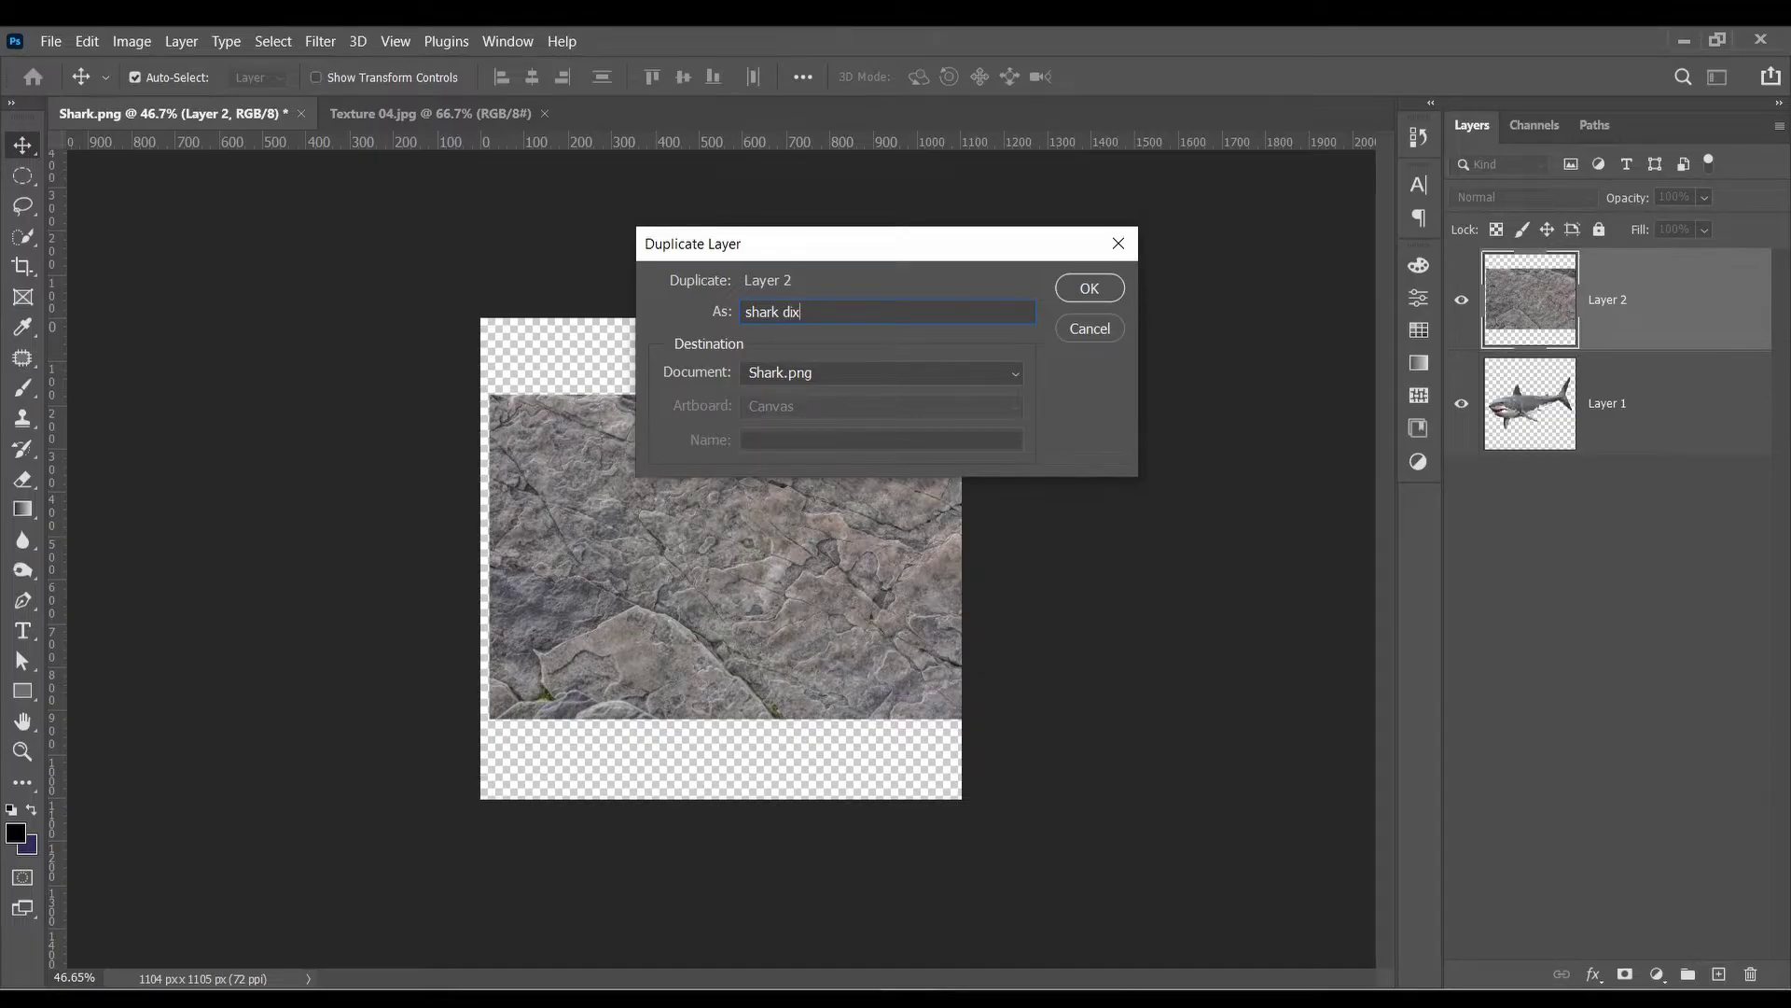
pyautogui.click(1004, 378)
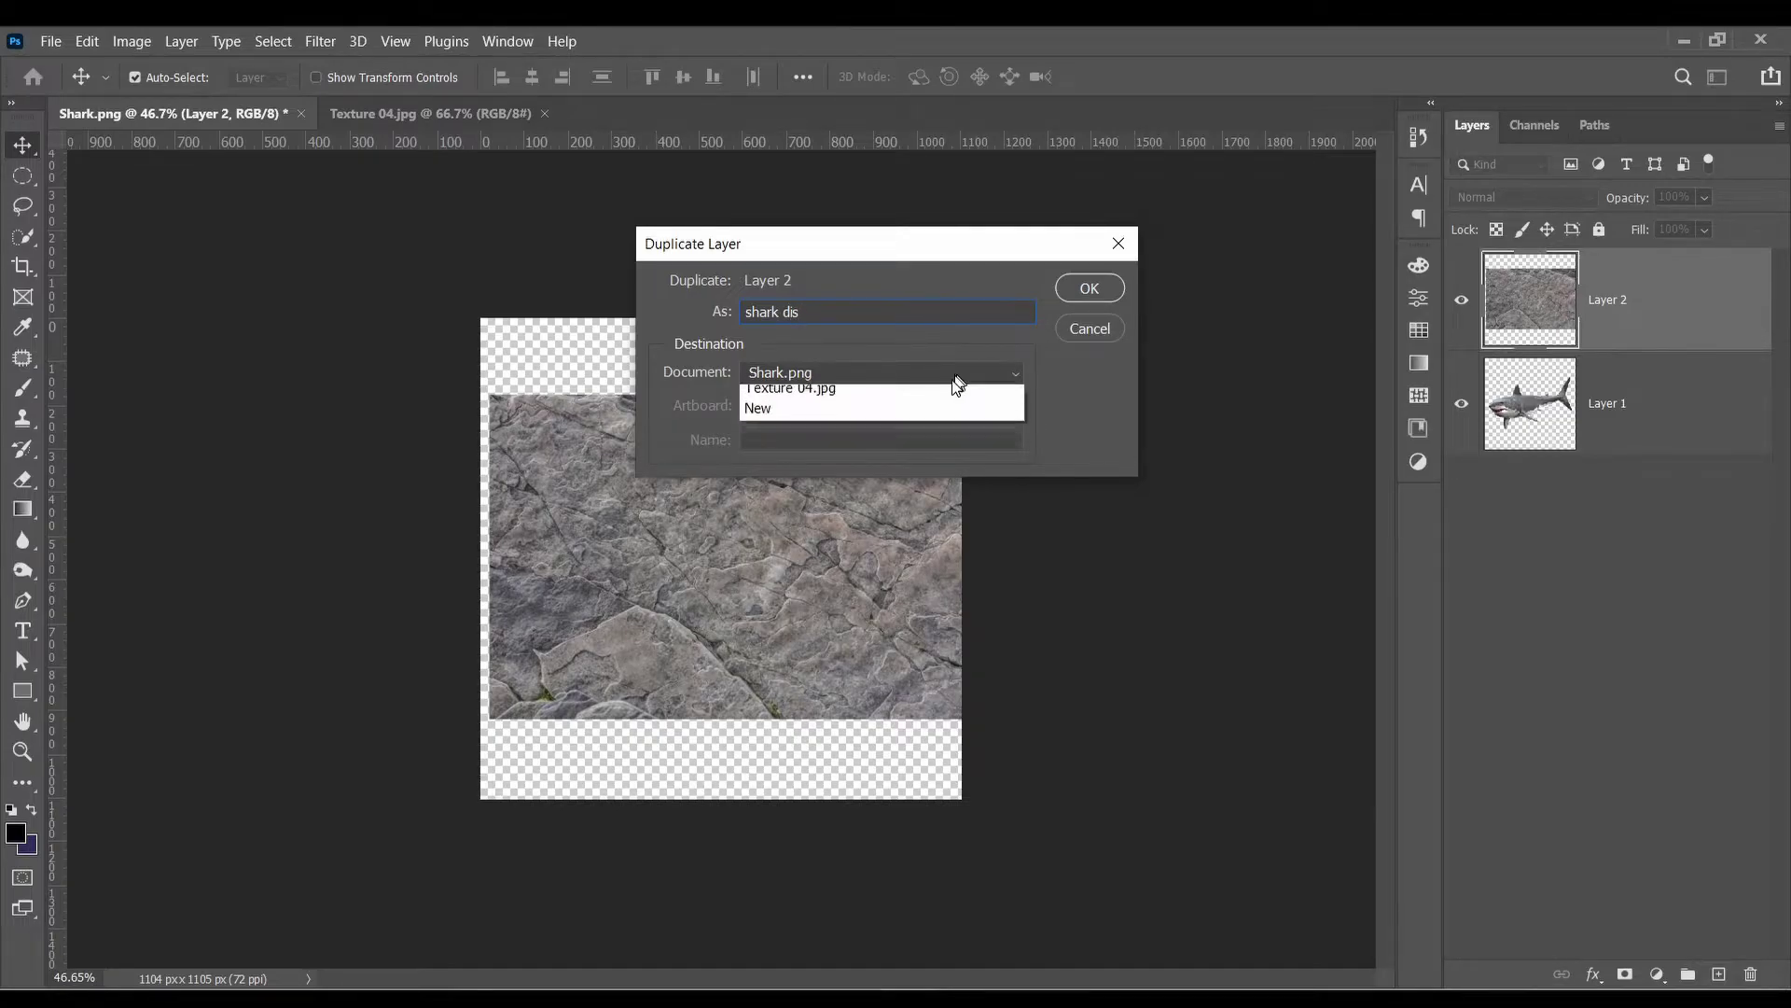
pyautogui.click(910, 442)
pyautogui.click(912, 441)
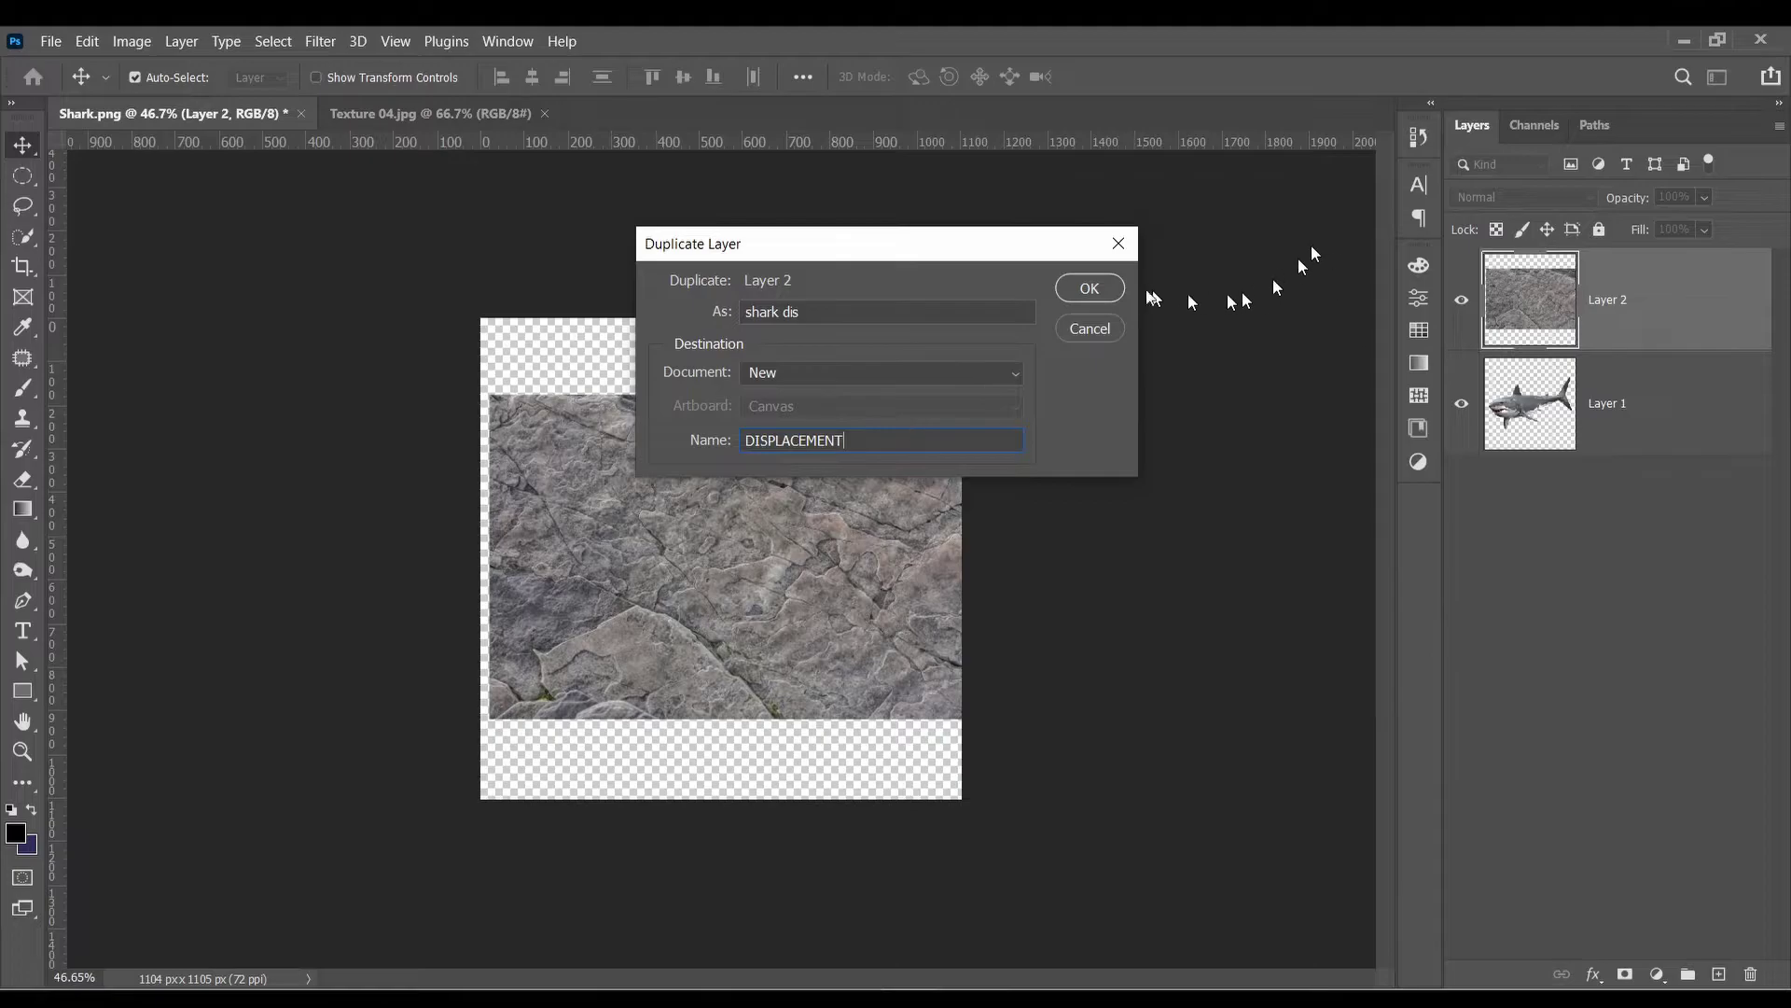
pyautogui.click(1089, 289)
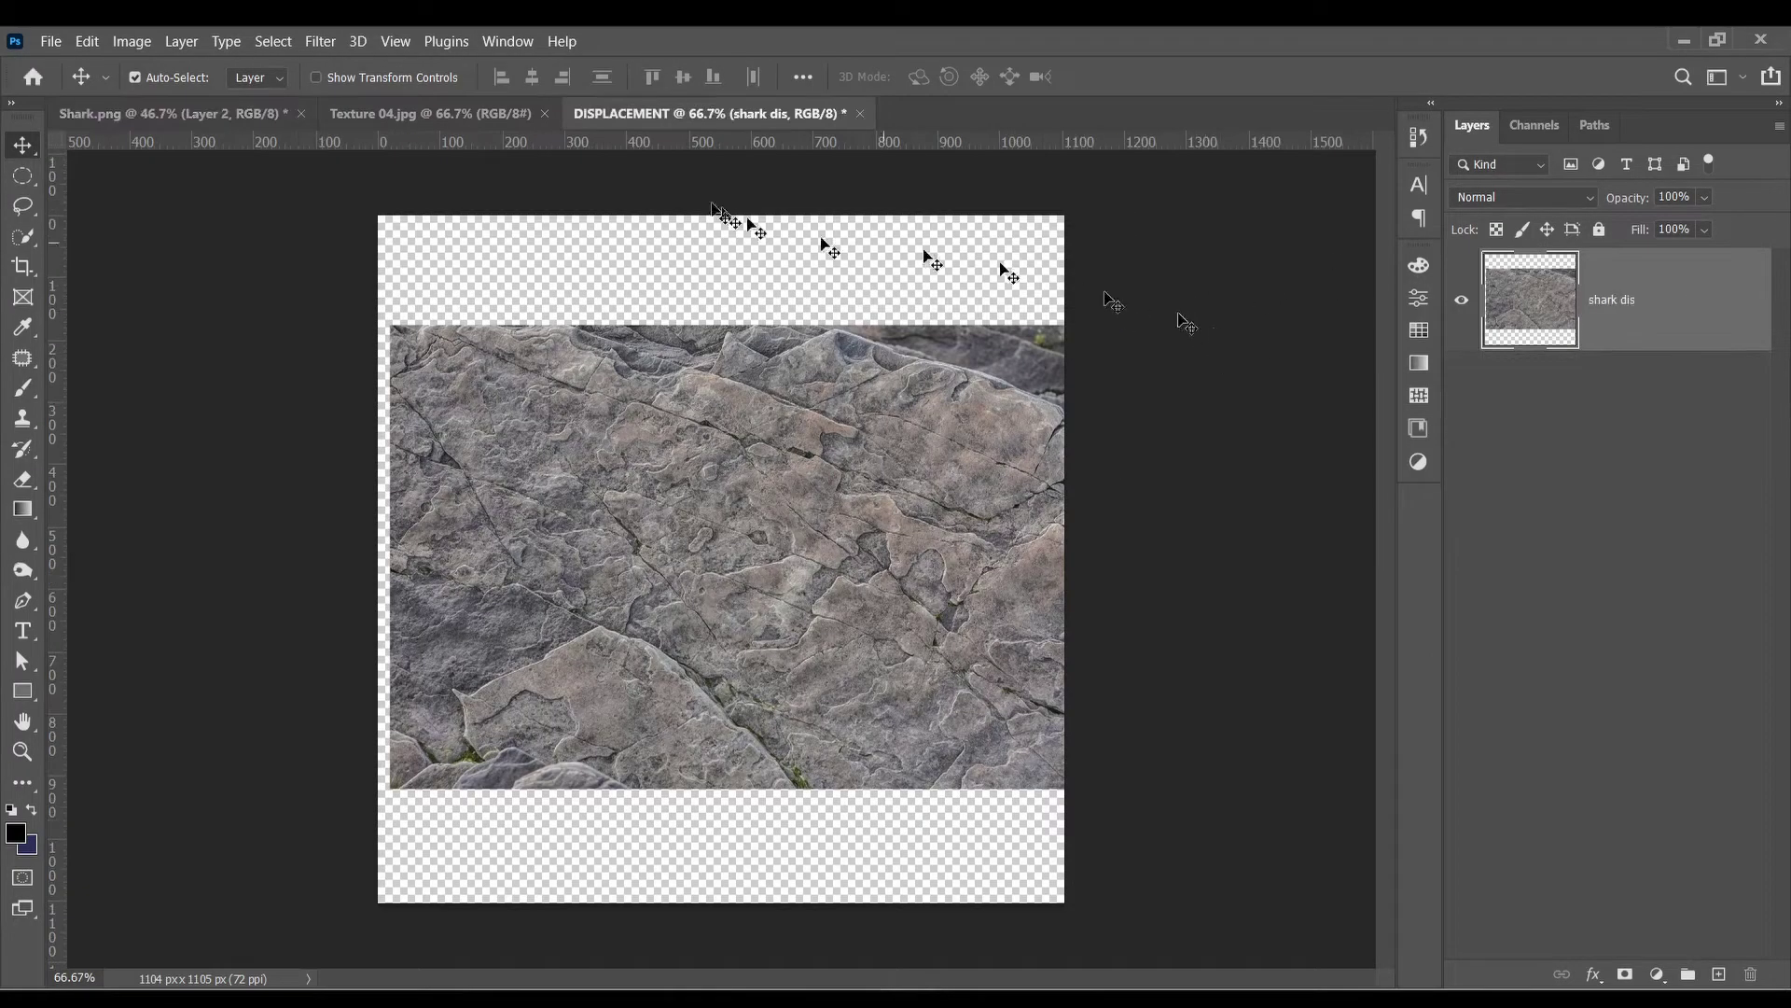
# Step: Save the DISPLACEMENT document as DISPLACEMENT 2.psd and close it
pyautogui.click(859, 113)
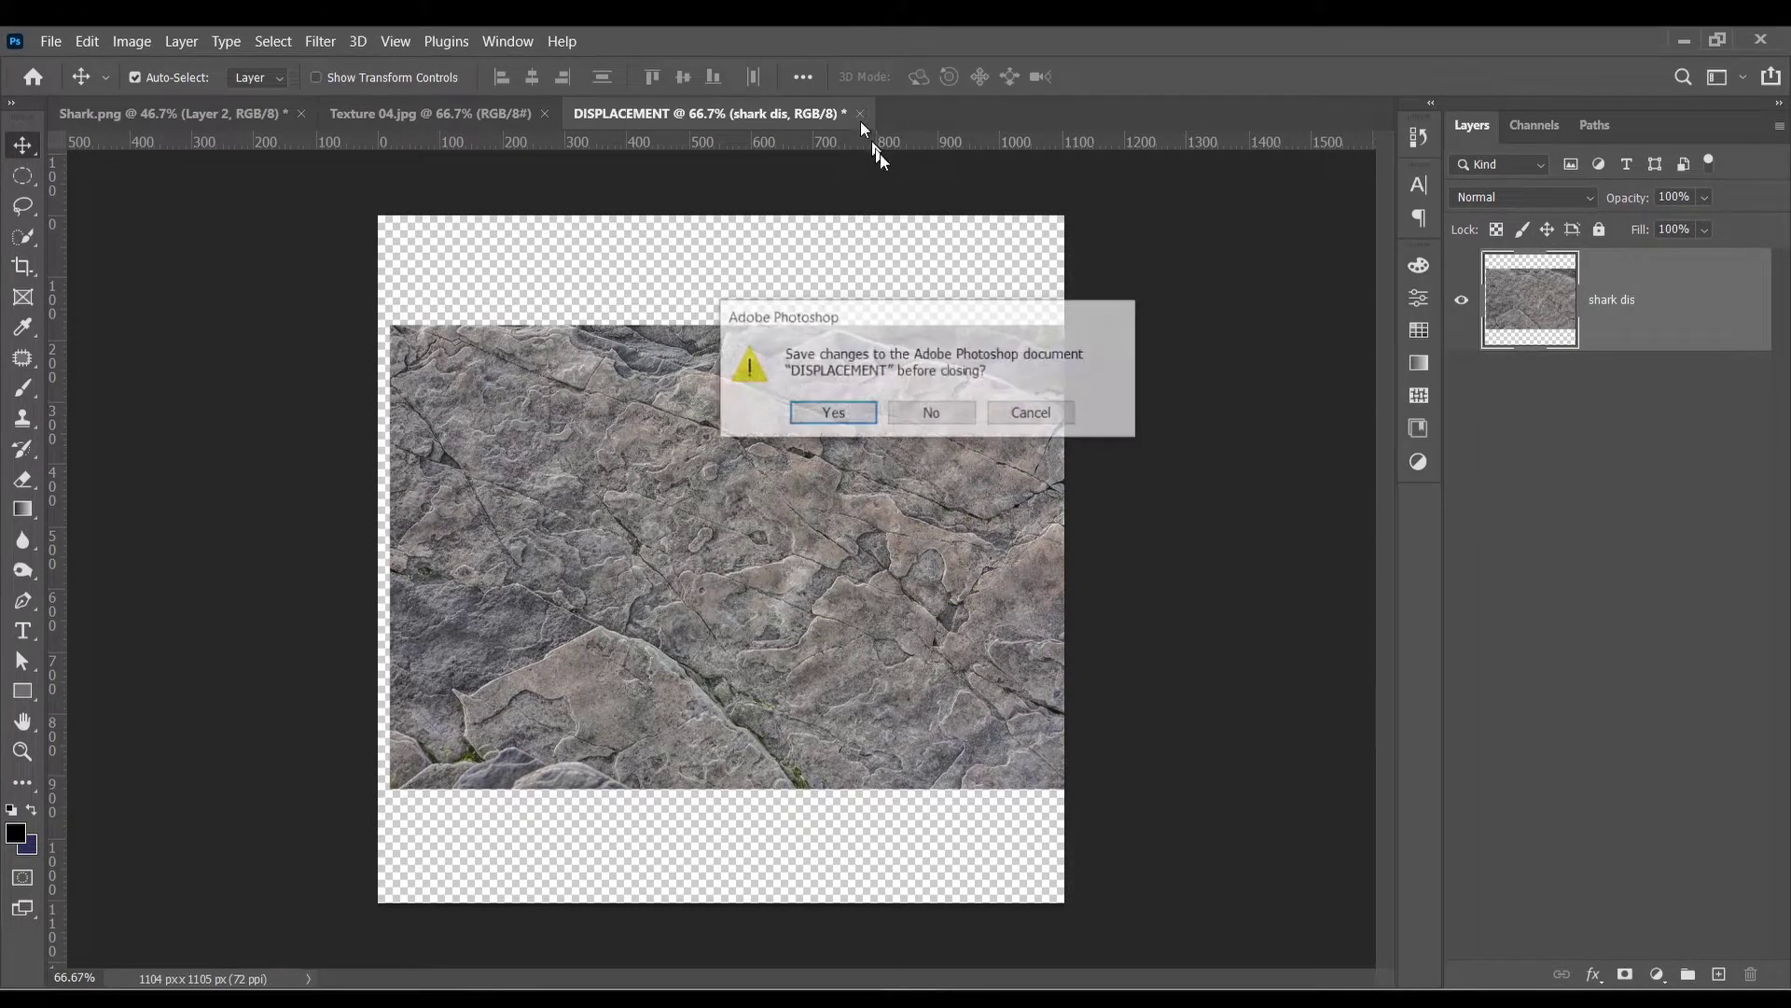
pyautogui.click(821, 411)
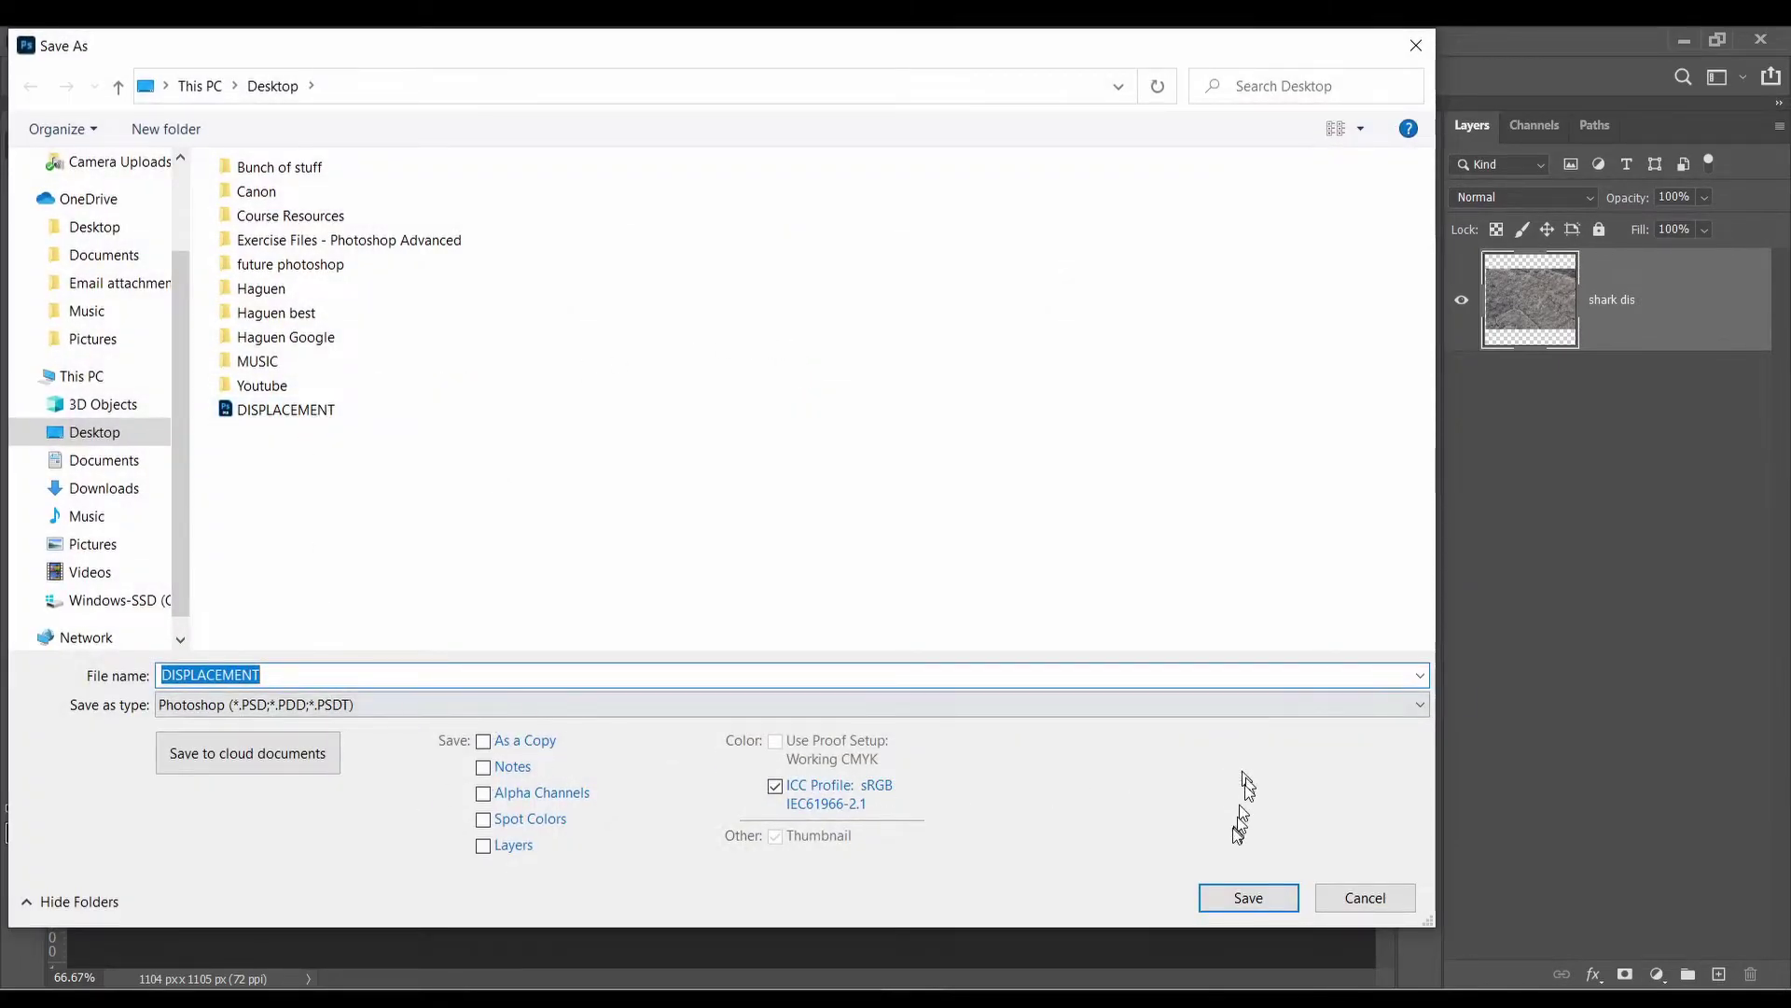
pyautogui.click(499, 679)
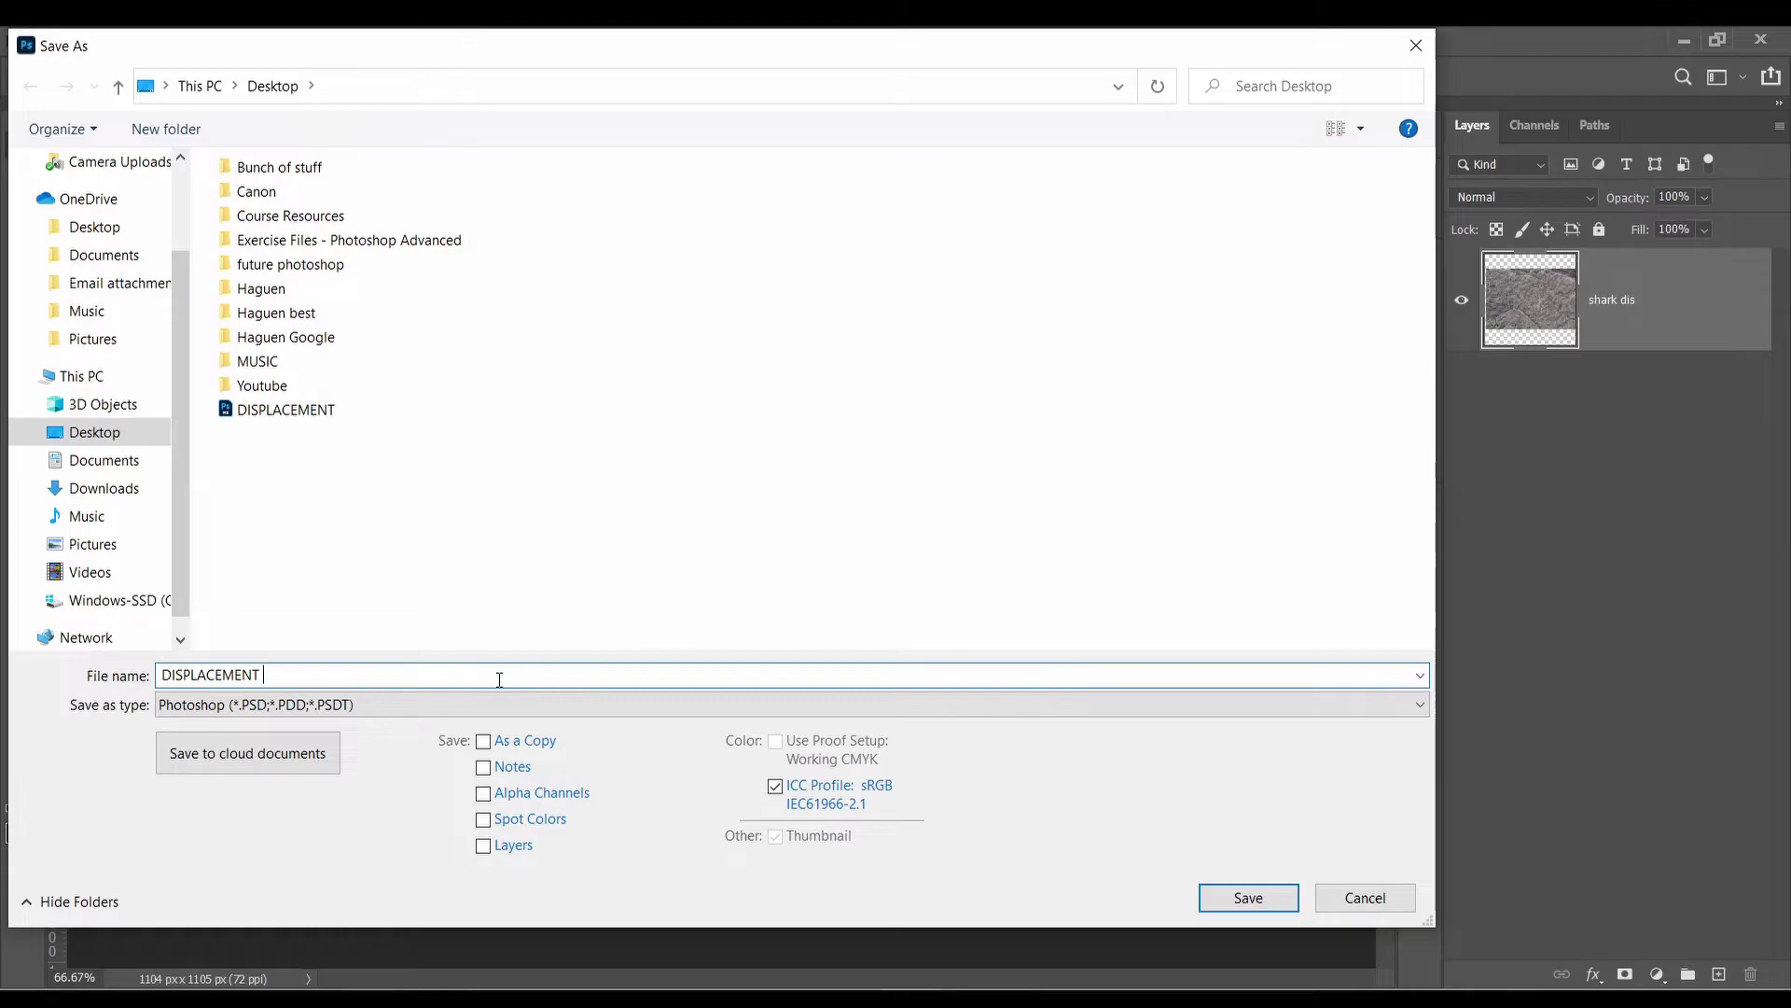
pyautogui.click(1249, 898)
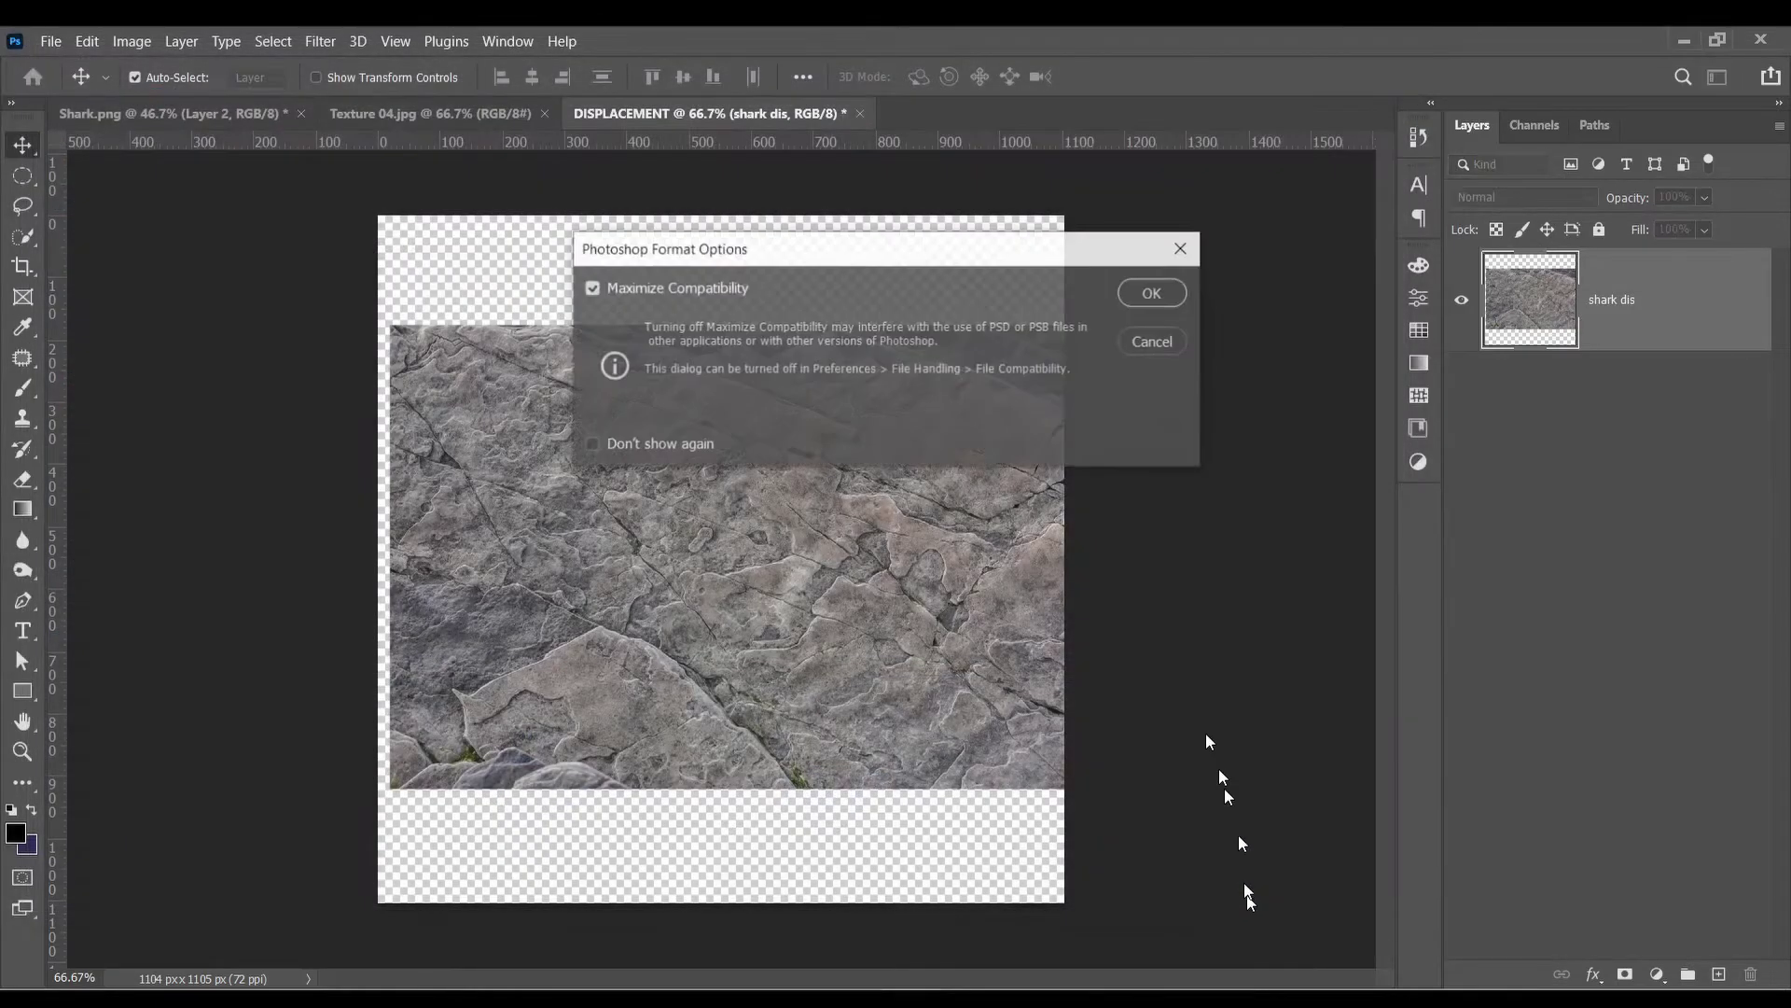
pyautogui.click(1142, 290)
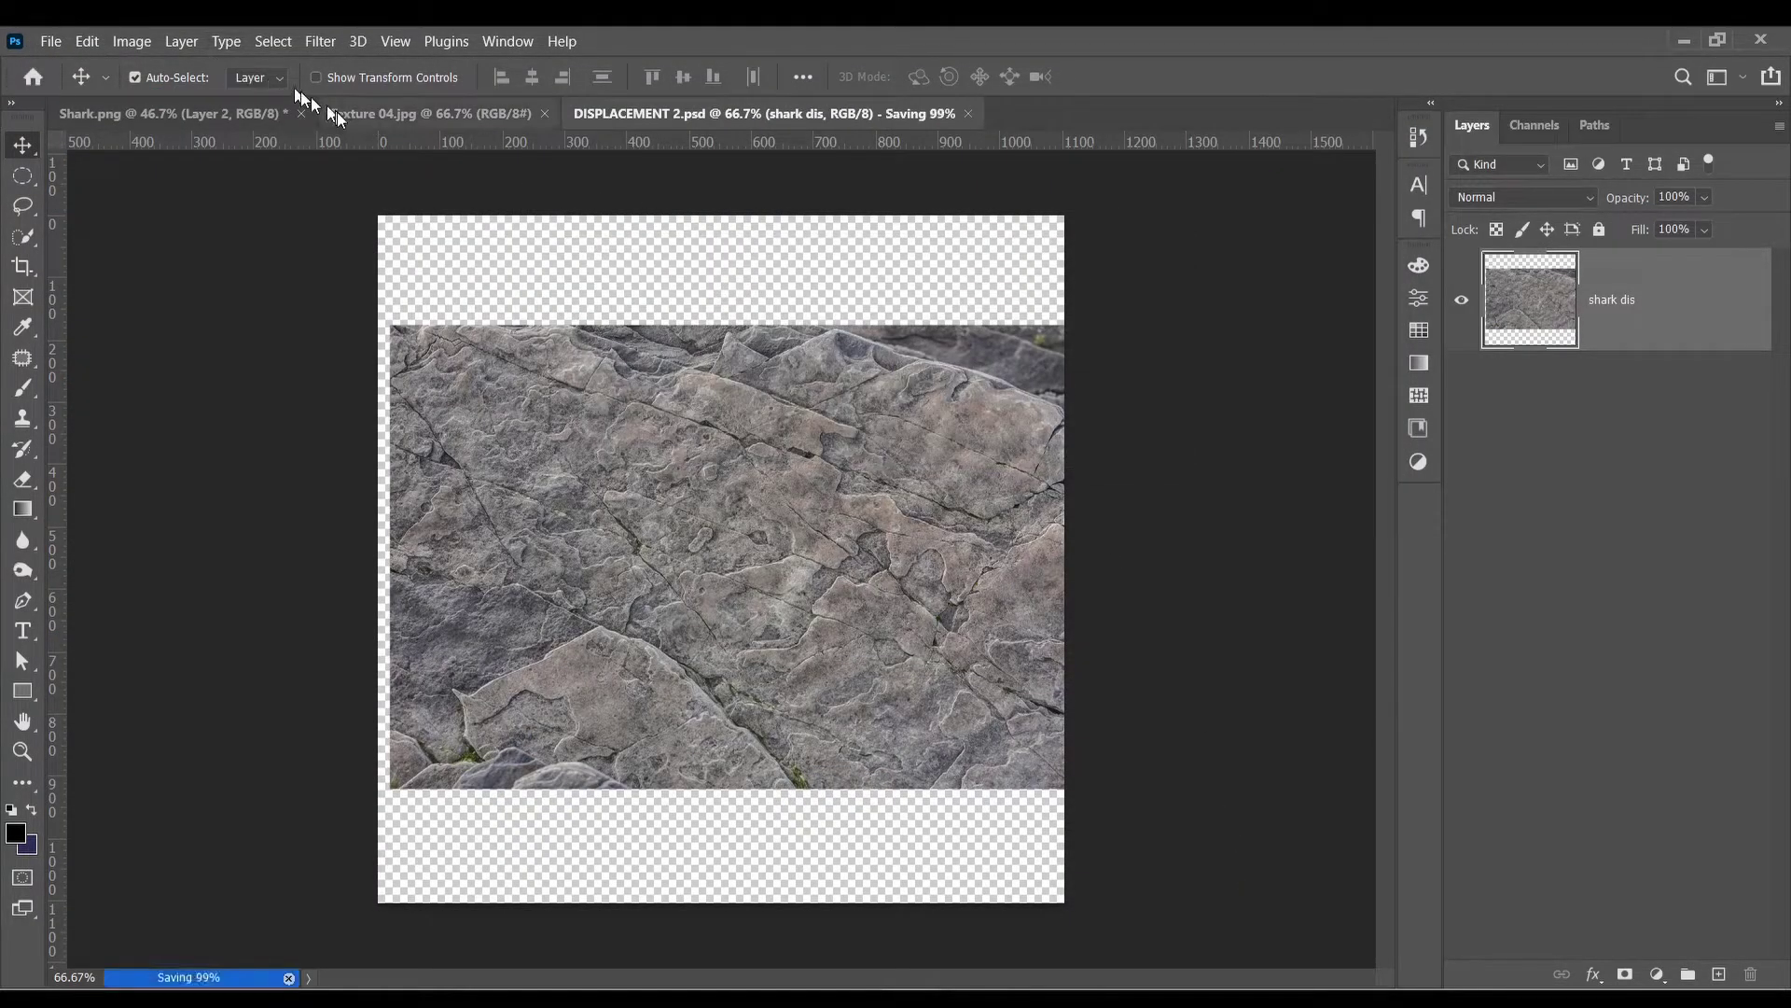
pyautogui.hotkey('ctrl', 'w')
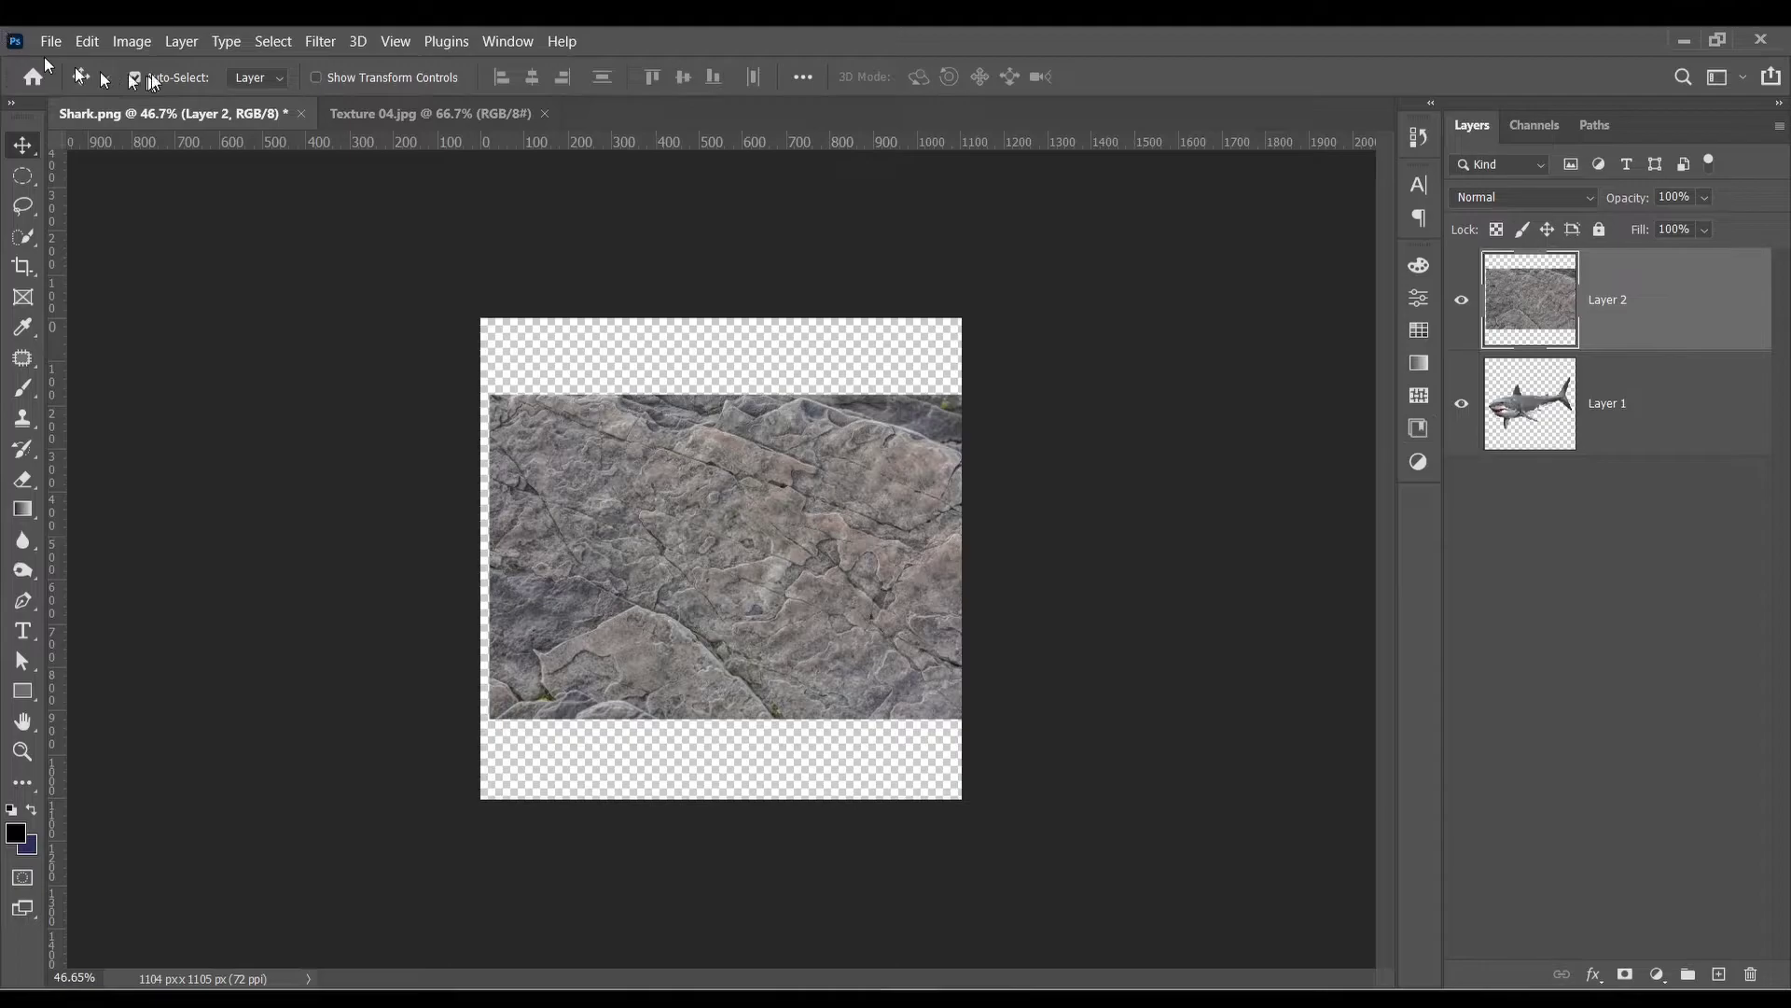
# Step: Apply the Distort > Displace filter to the rock layer with its default settings
pyautogui.click(320, 41)
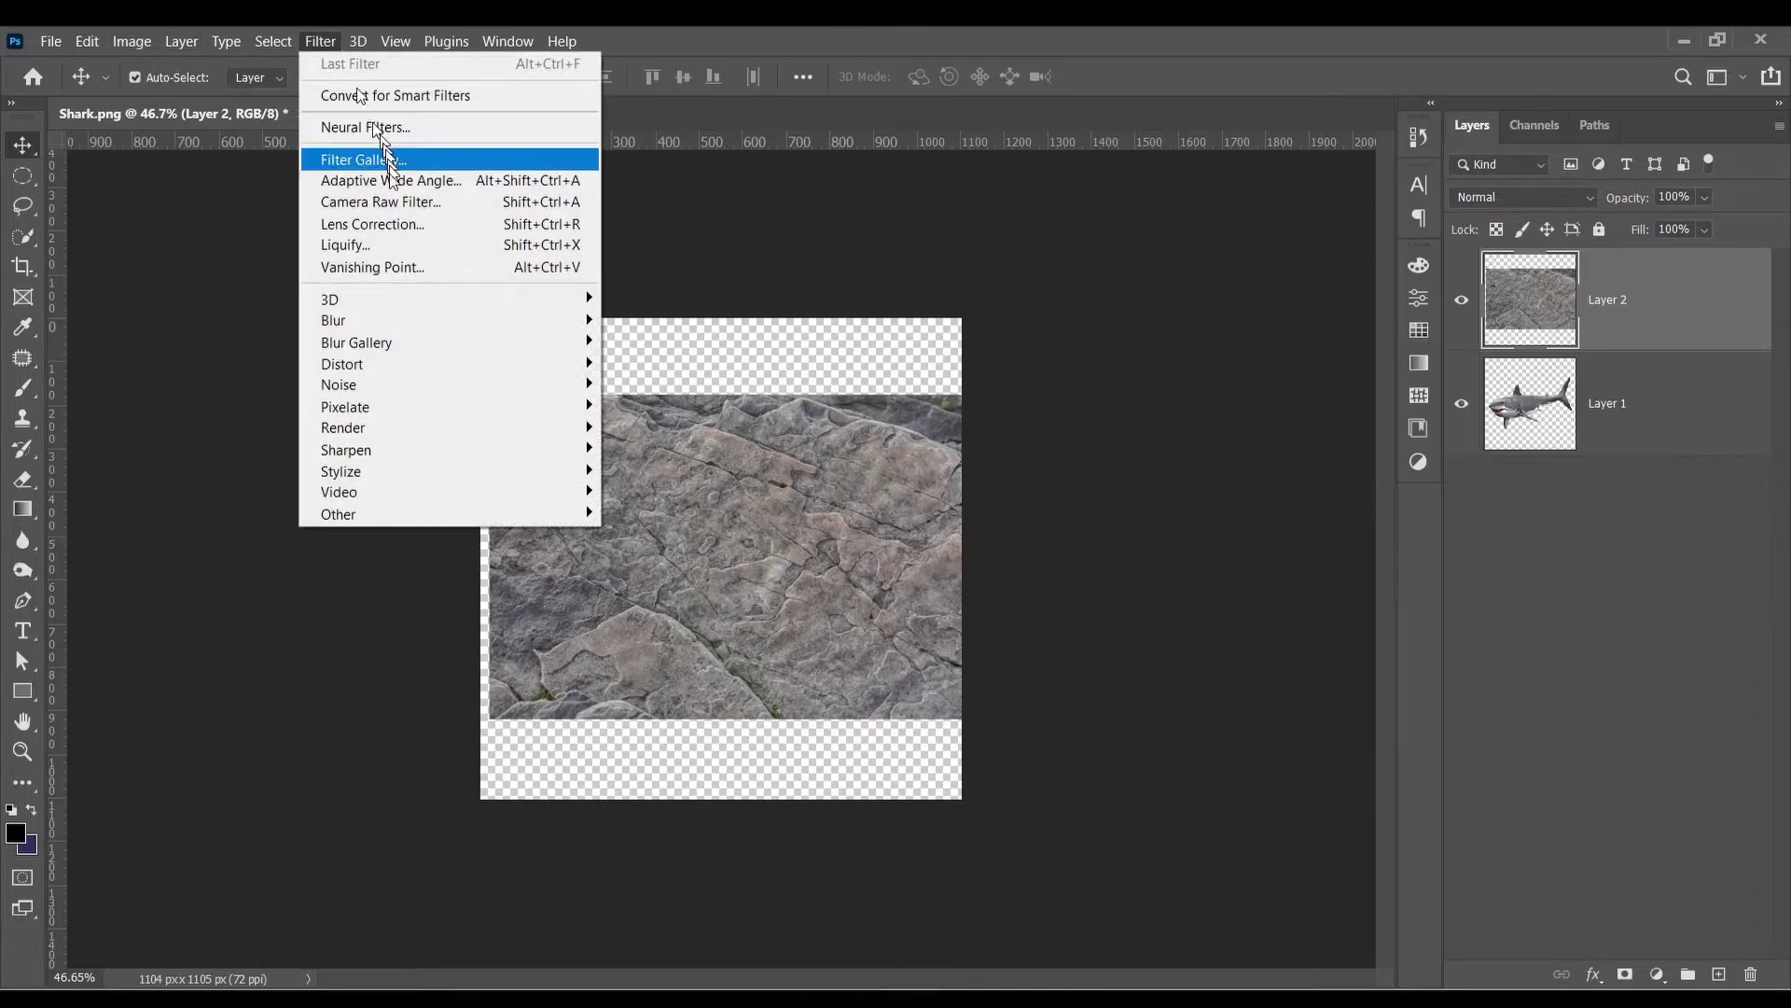
pyautogui.moveTo(399, 318)
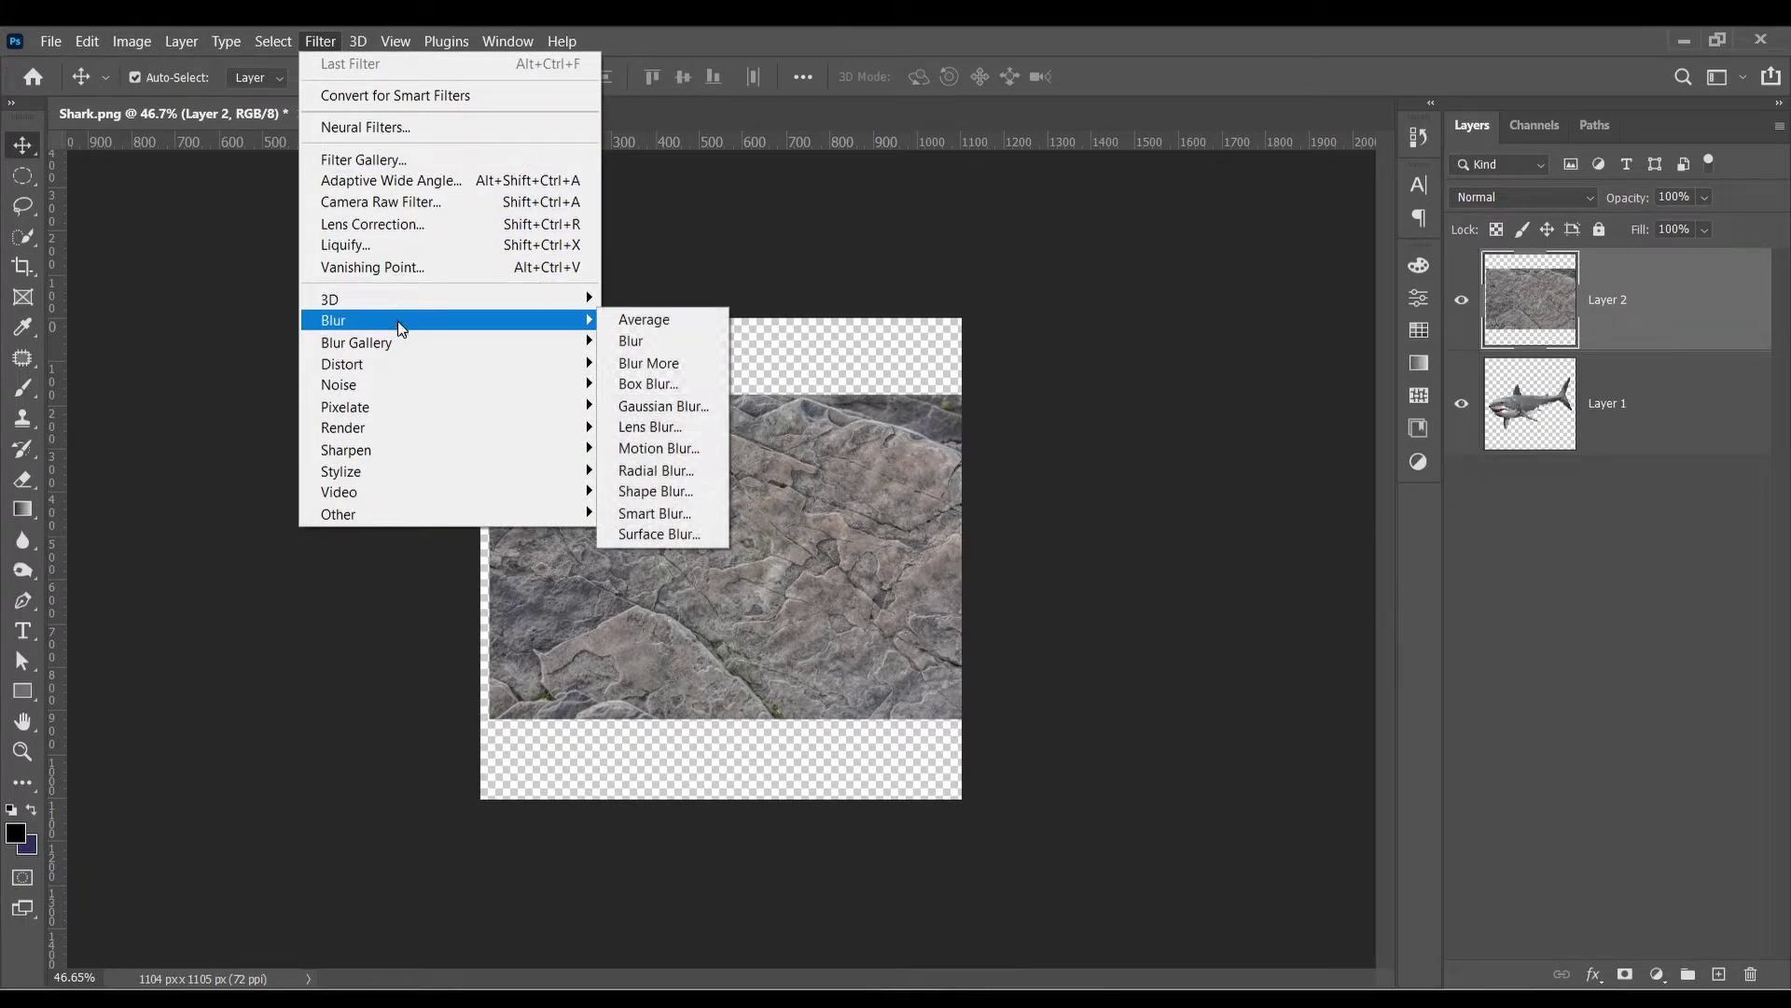
pyautogui.moveTo(411, 366)
pyautogui.click(625, 366)
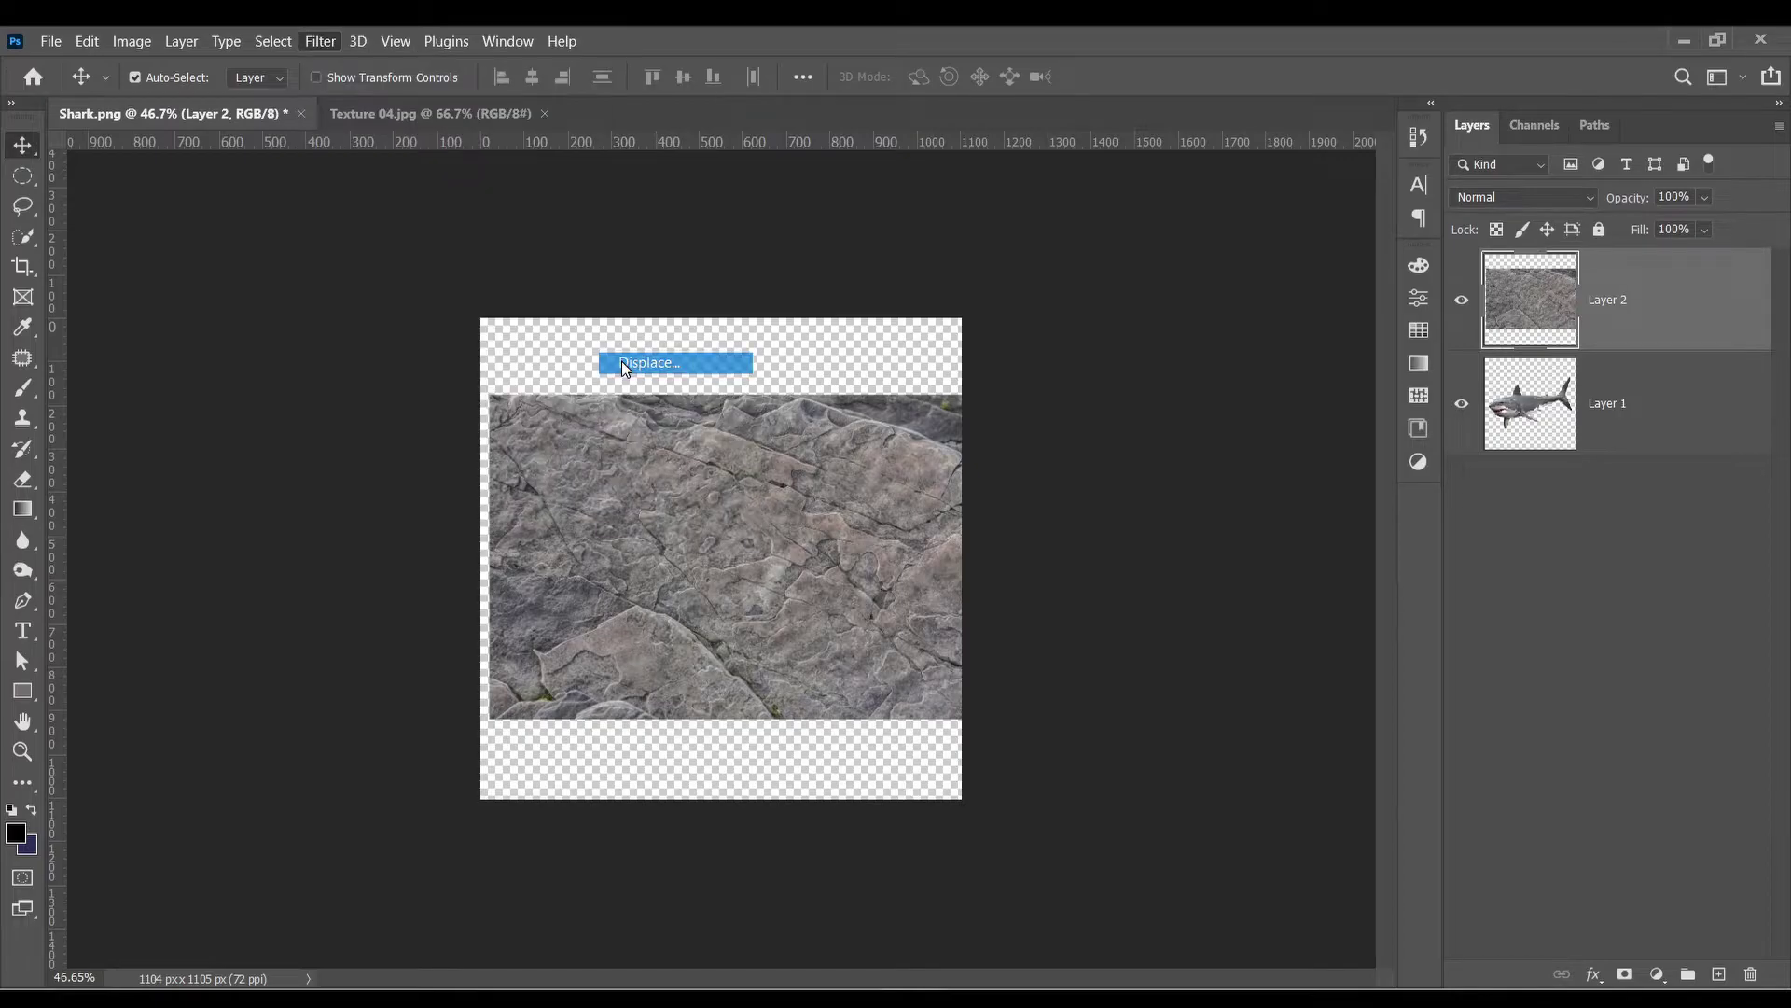
pyautogui.click(1010, 315)
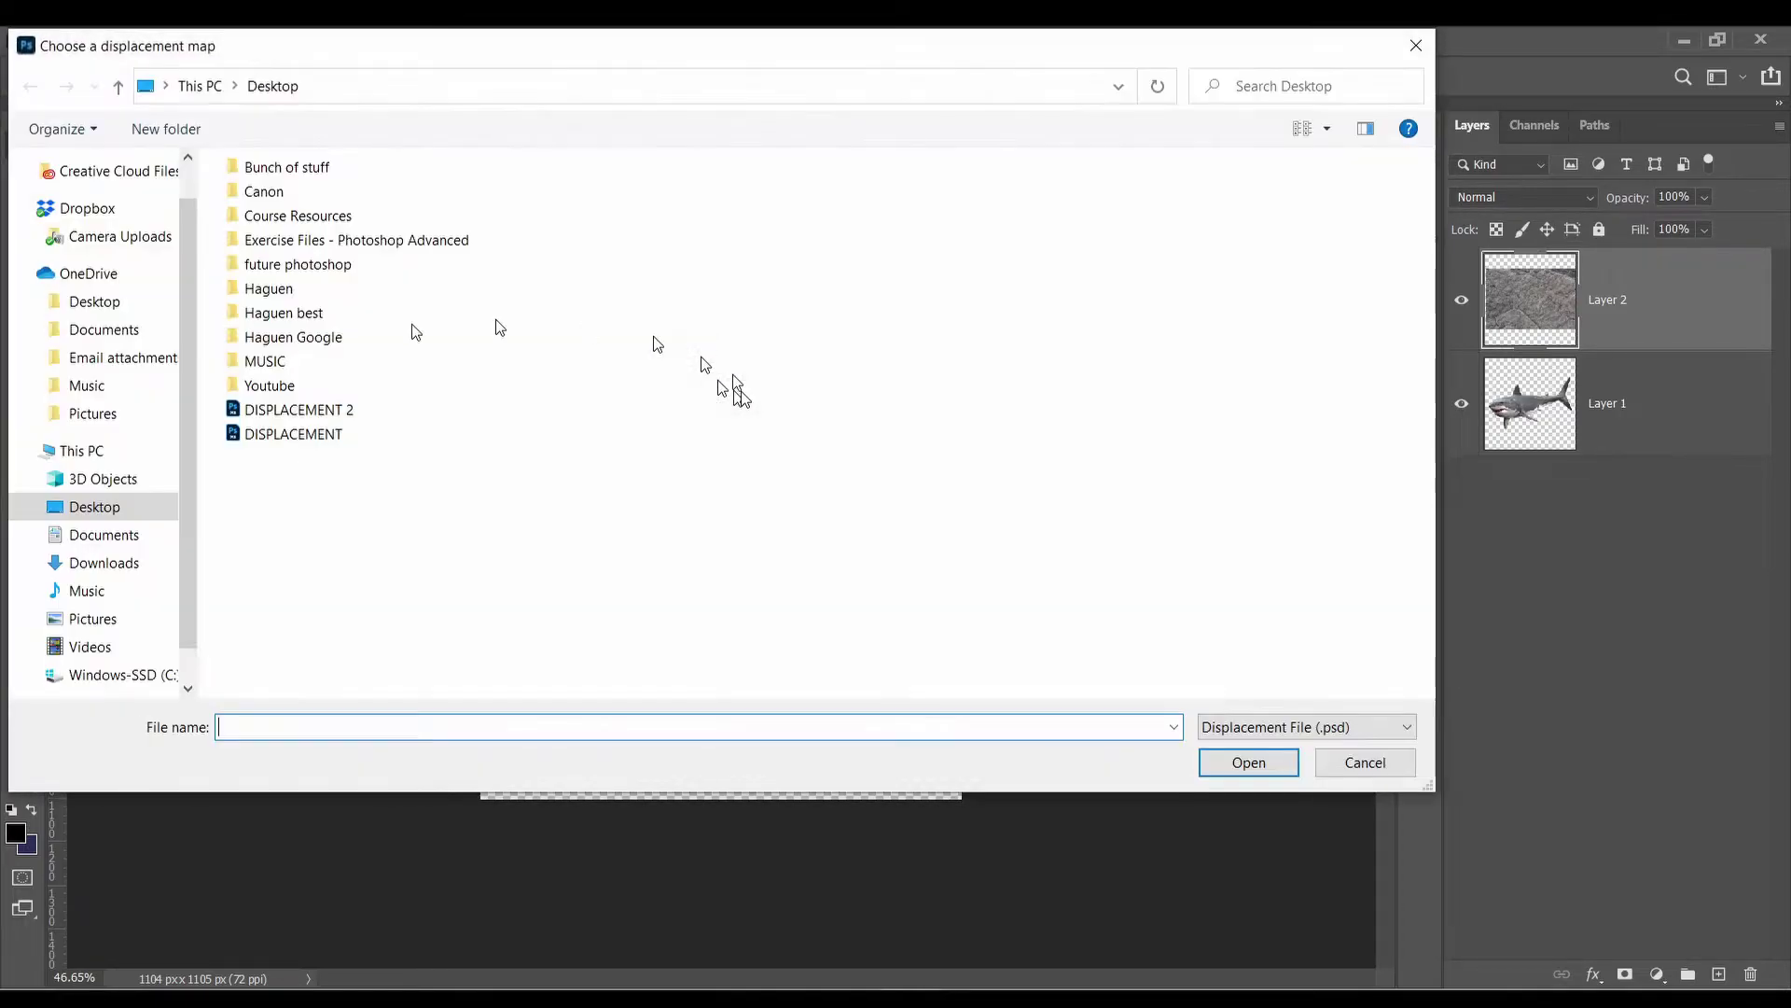
# Step: Use DISPLACEMENT 2.psd as the displacement map, then clip the rock layer to the shark
pyautogui.click(336, 413)
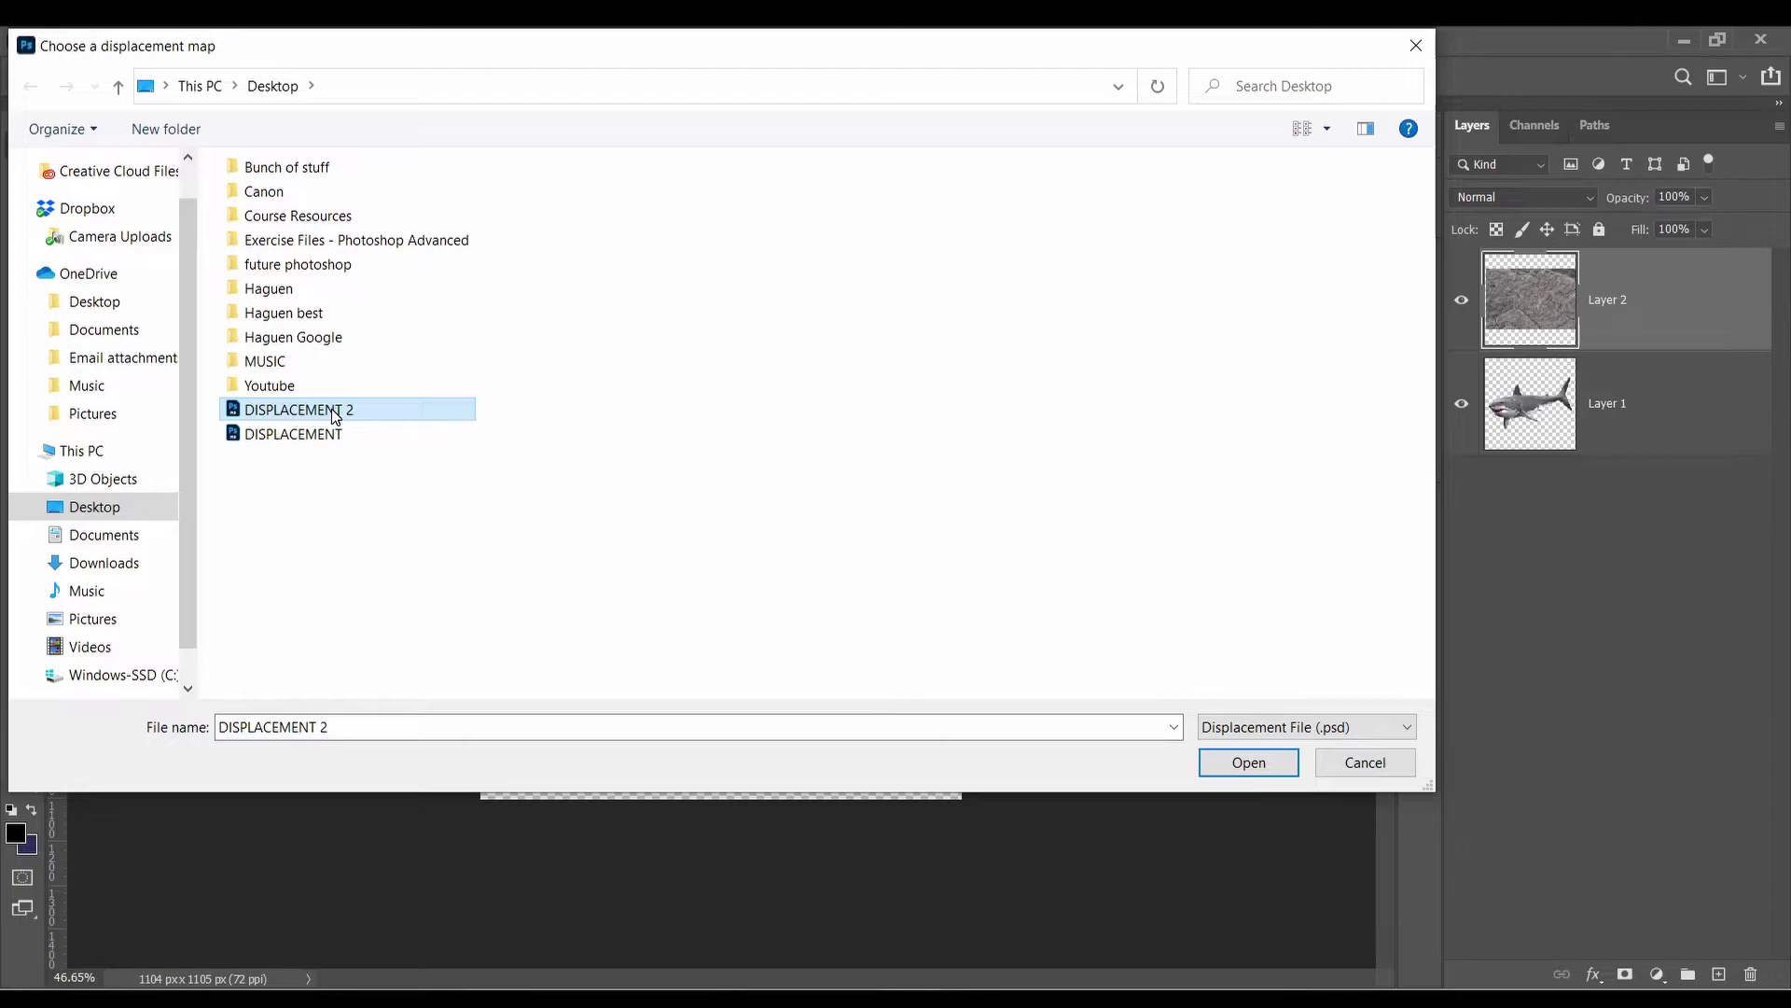
pyautogui.click(336, 416)
pyautogui.press('Escape')
pyautogui.click(428, 427)
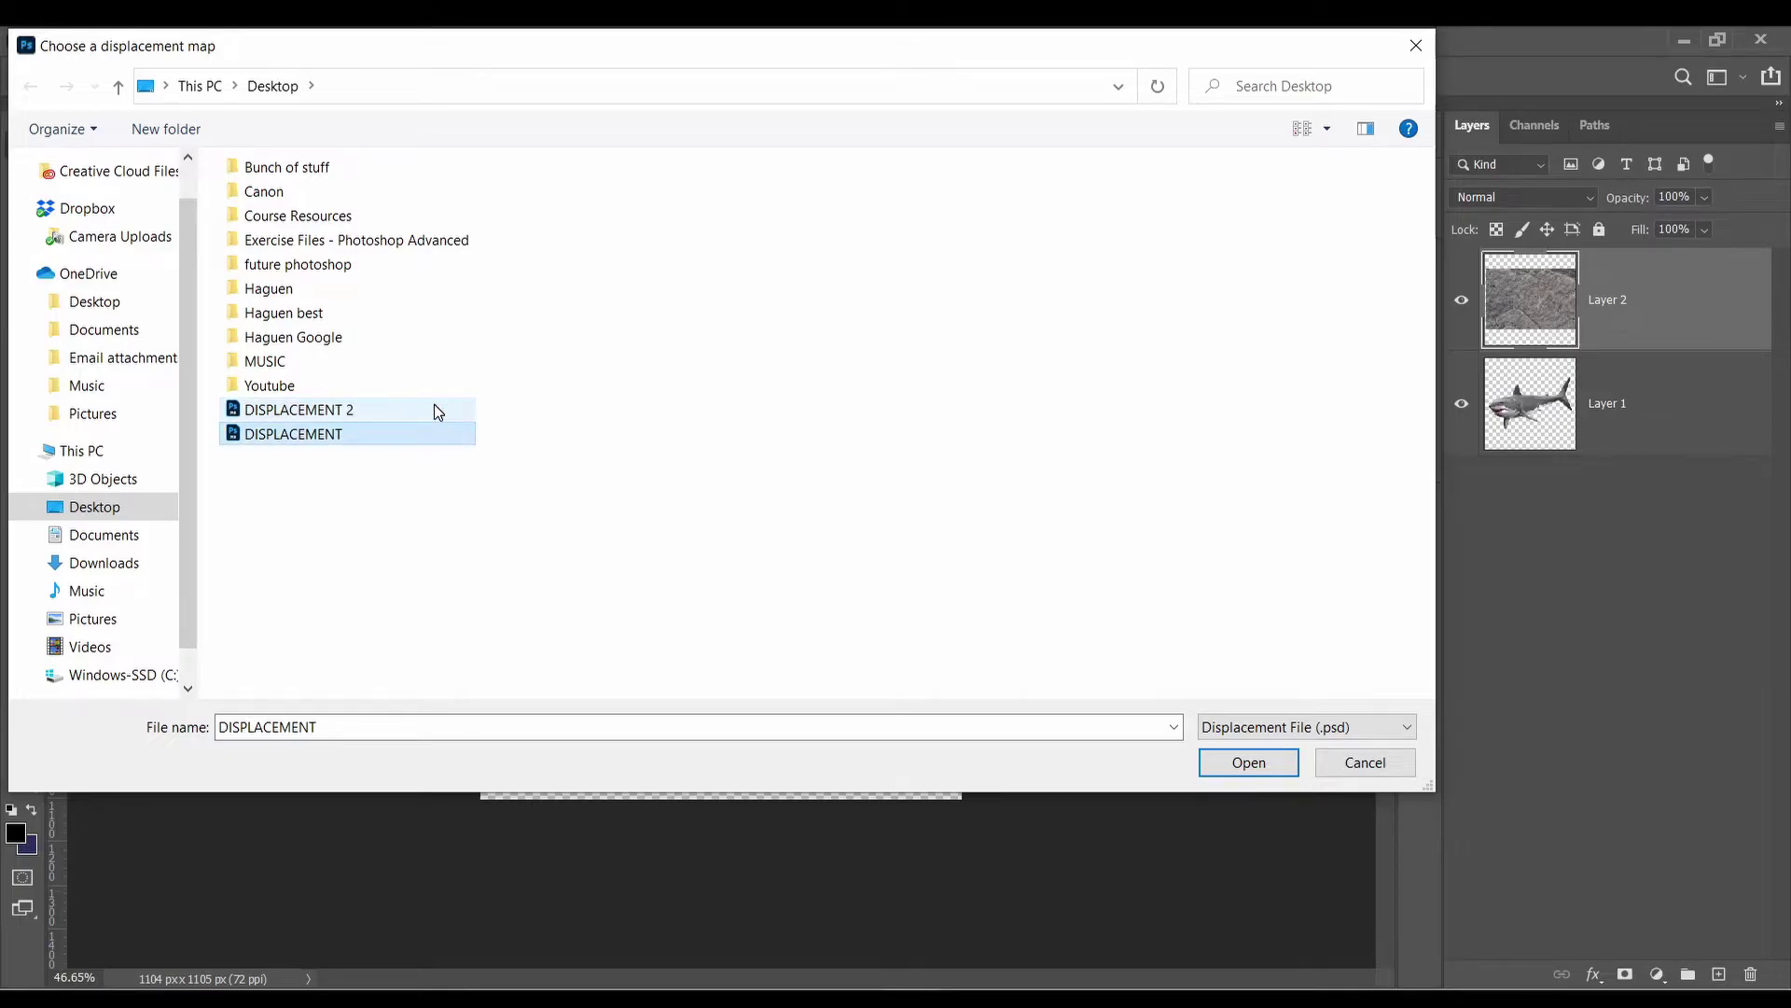
pyautogui.click(432, 408)
pyautogui.doubleClick(434, 410)
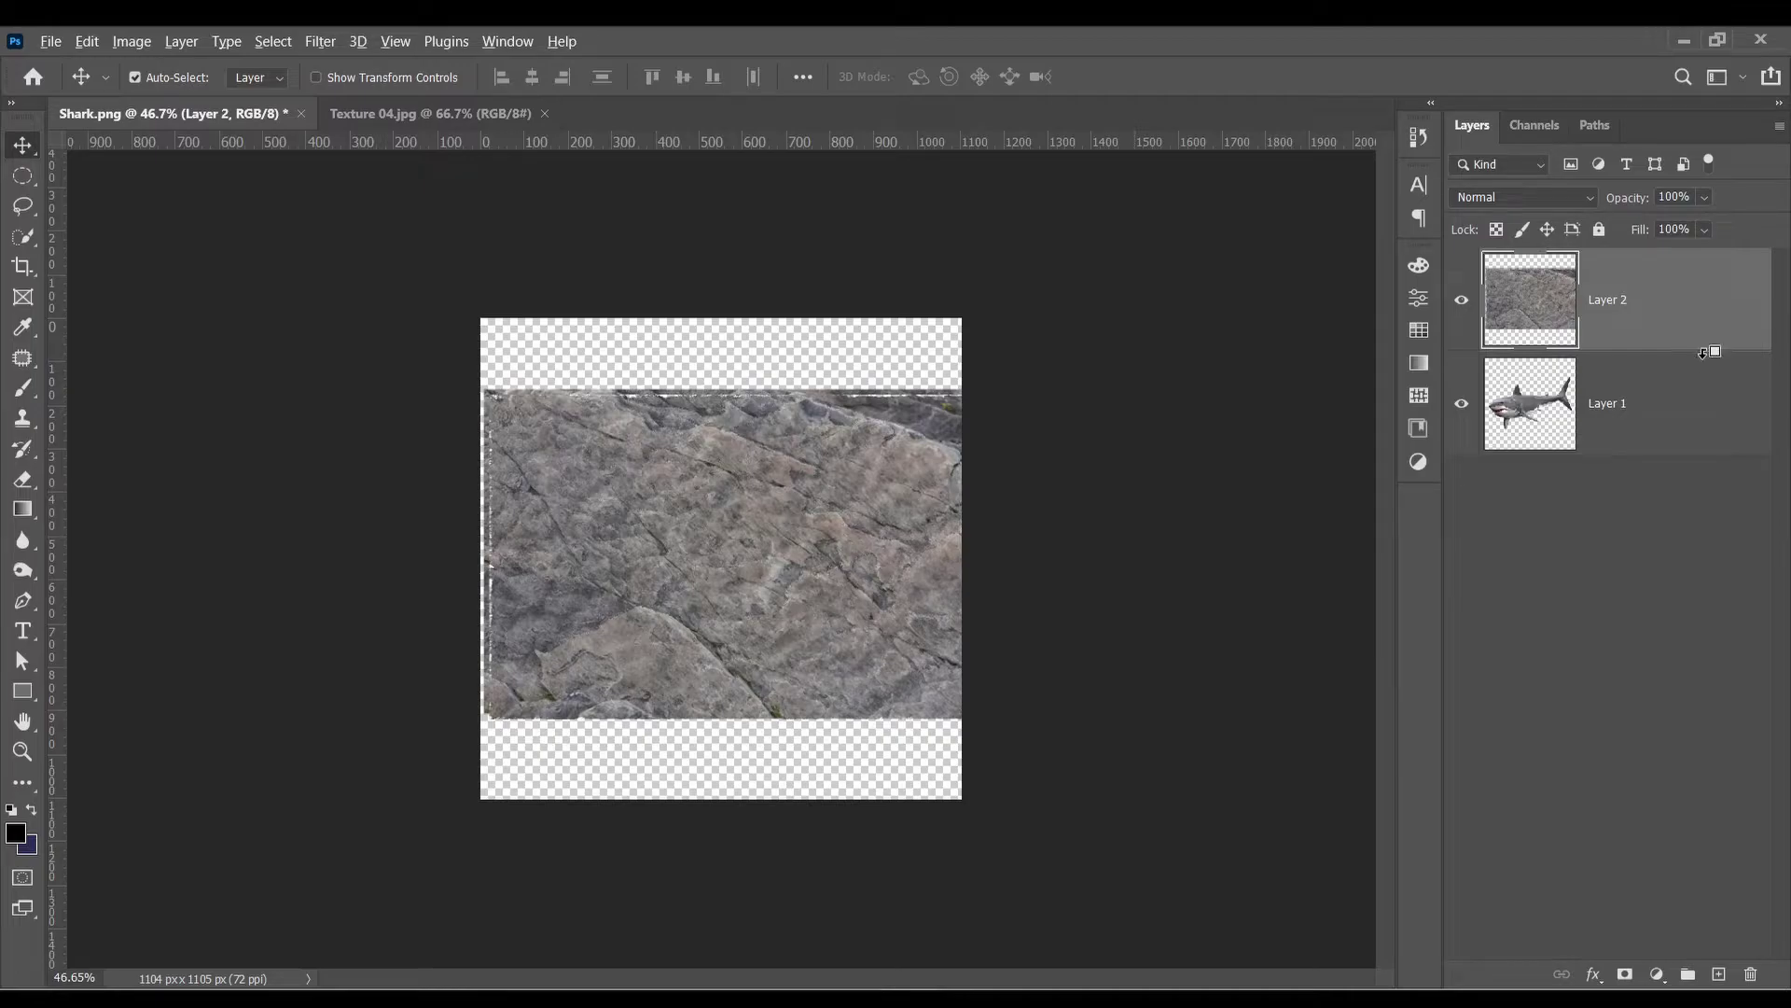
pyautogui.keyDown('alt'); pyautogui.click(1704, 353); pyautogui.keyUp('alt')
pyautogui.scroll(6, 709, 579)
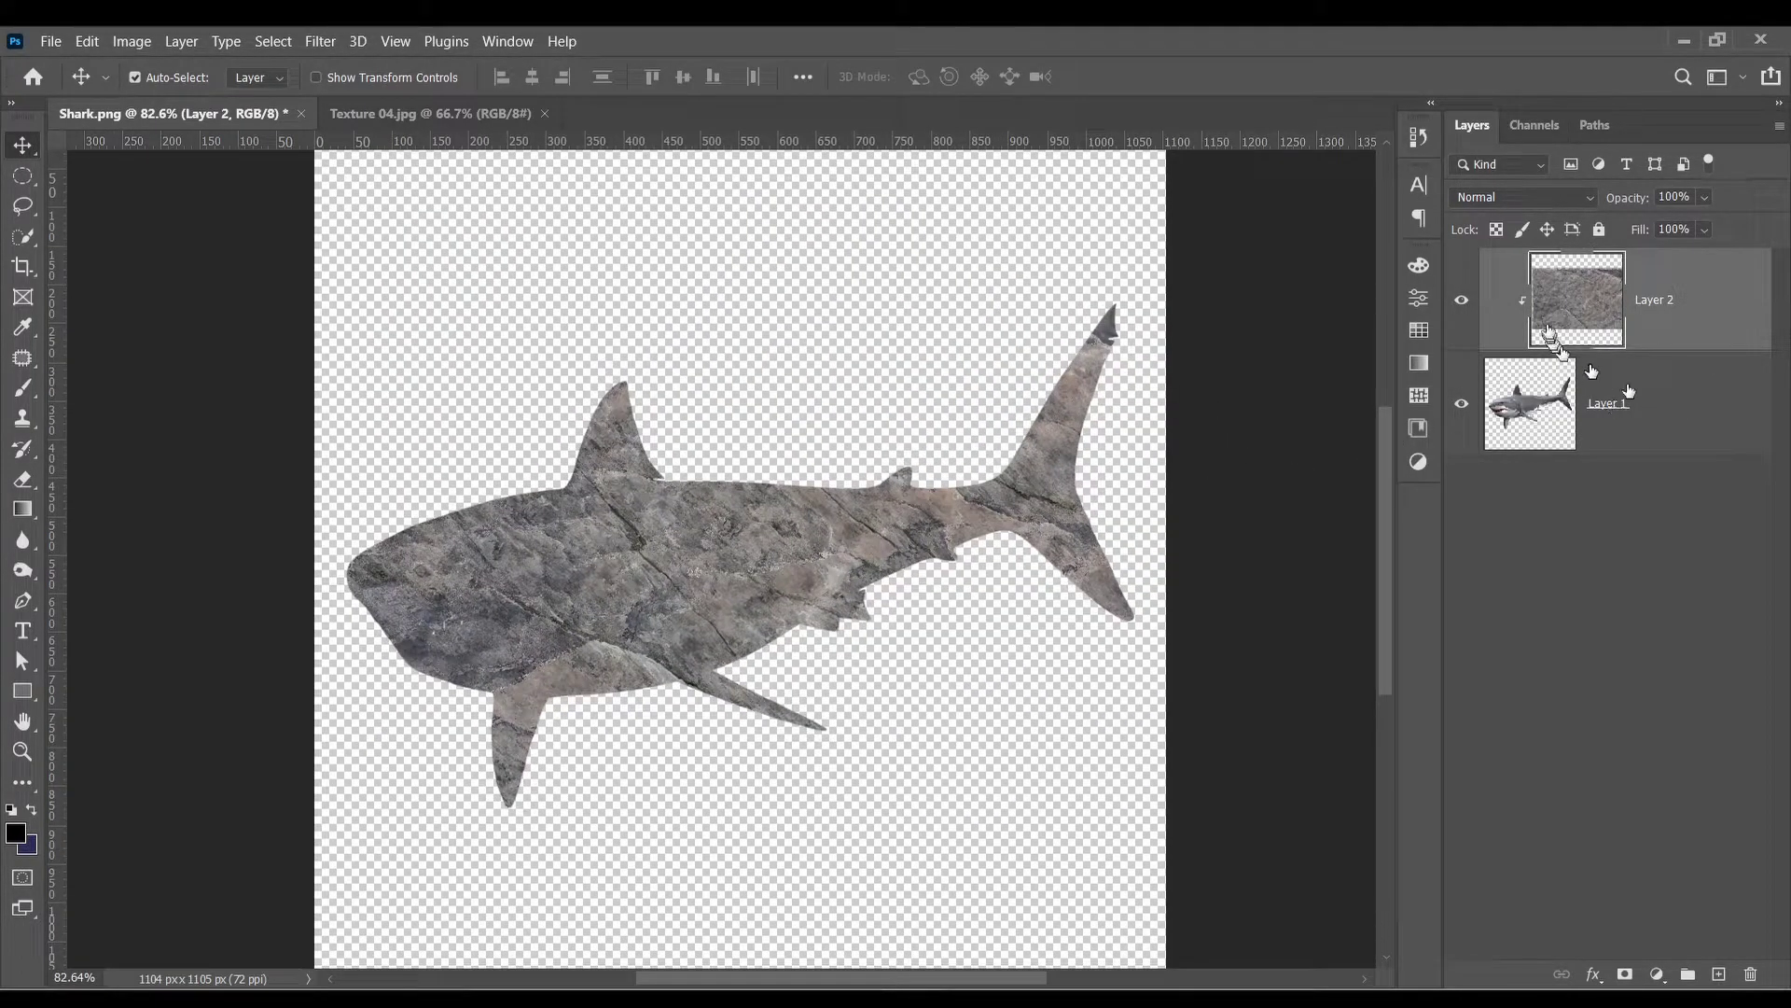
# Step: Set the rock layer to Multiply and create a grey copy of Layer 1, hiding the rock
pyautogui.click(1544, 207)
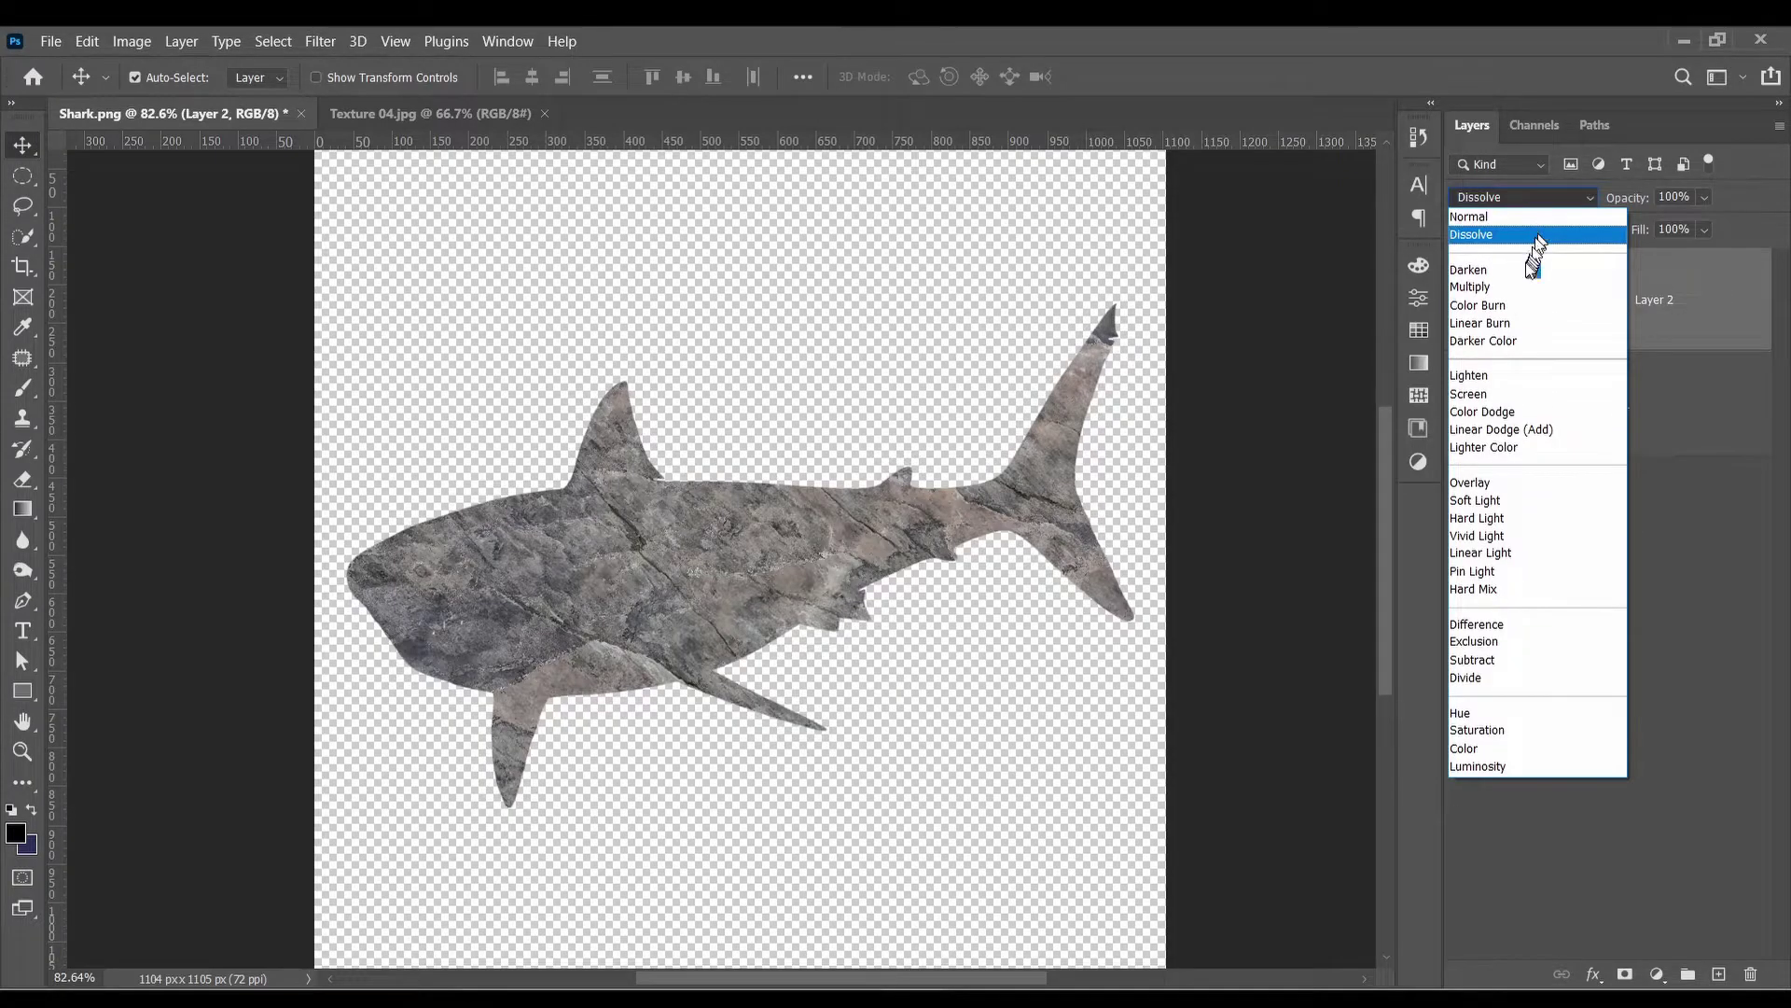
pyautogui.click(1504, 284)
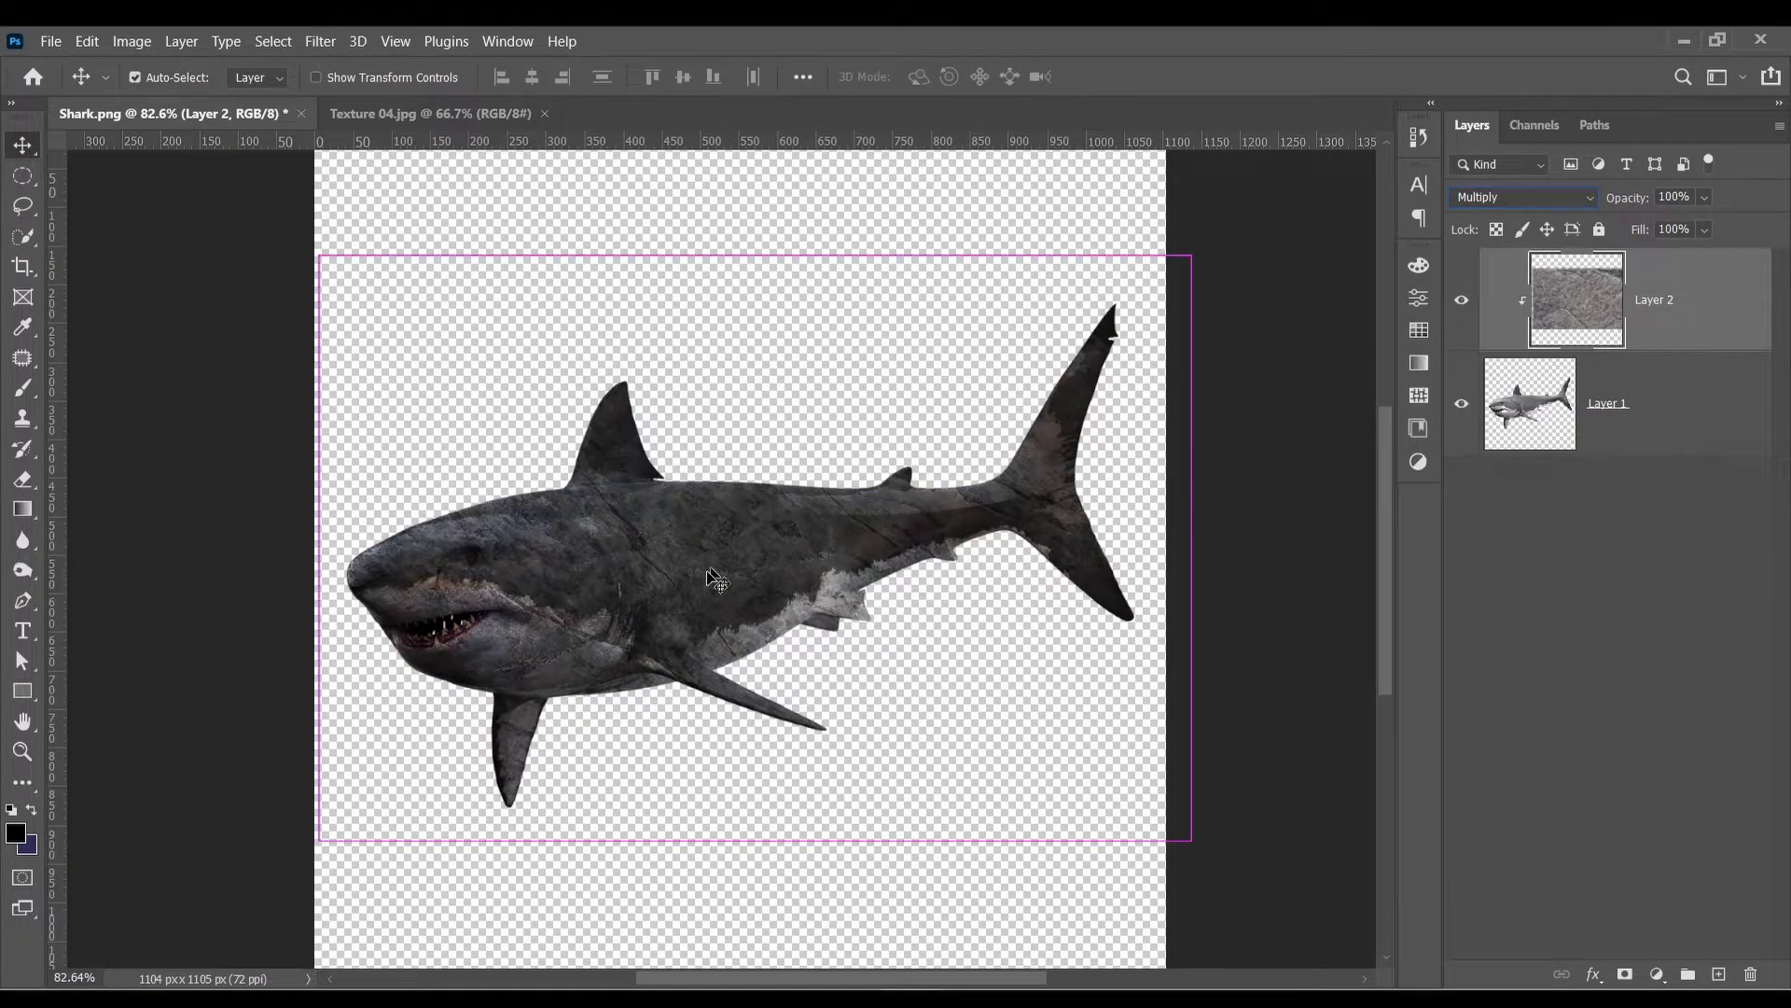
pyautogui.press('ctrl')
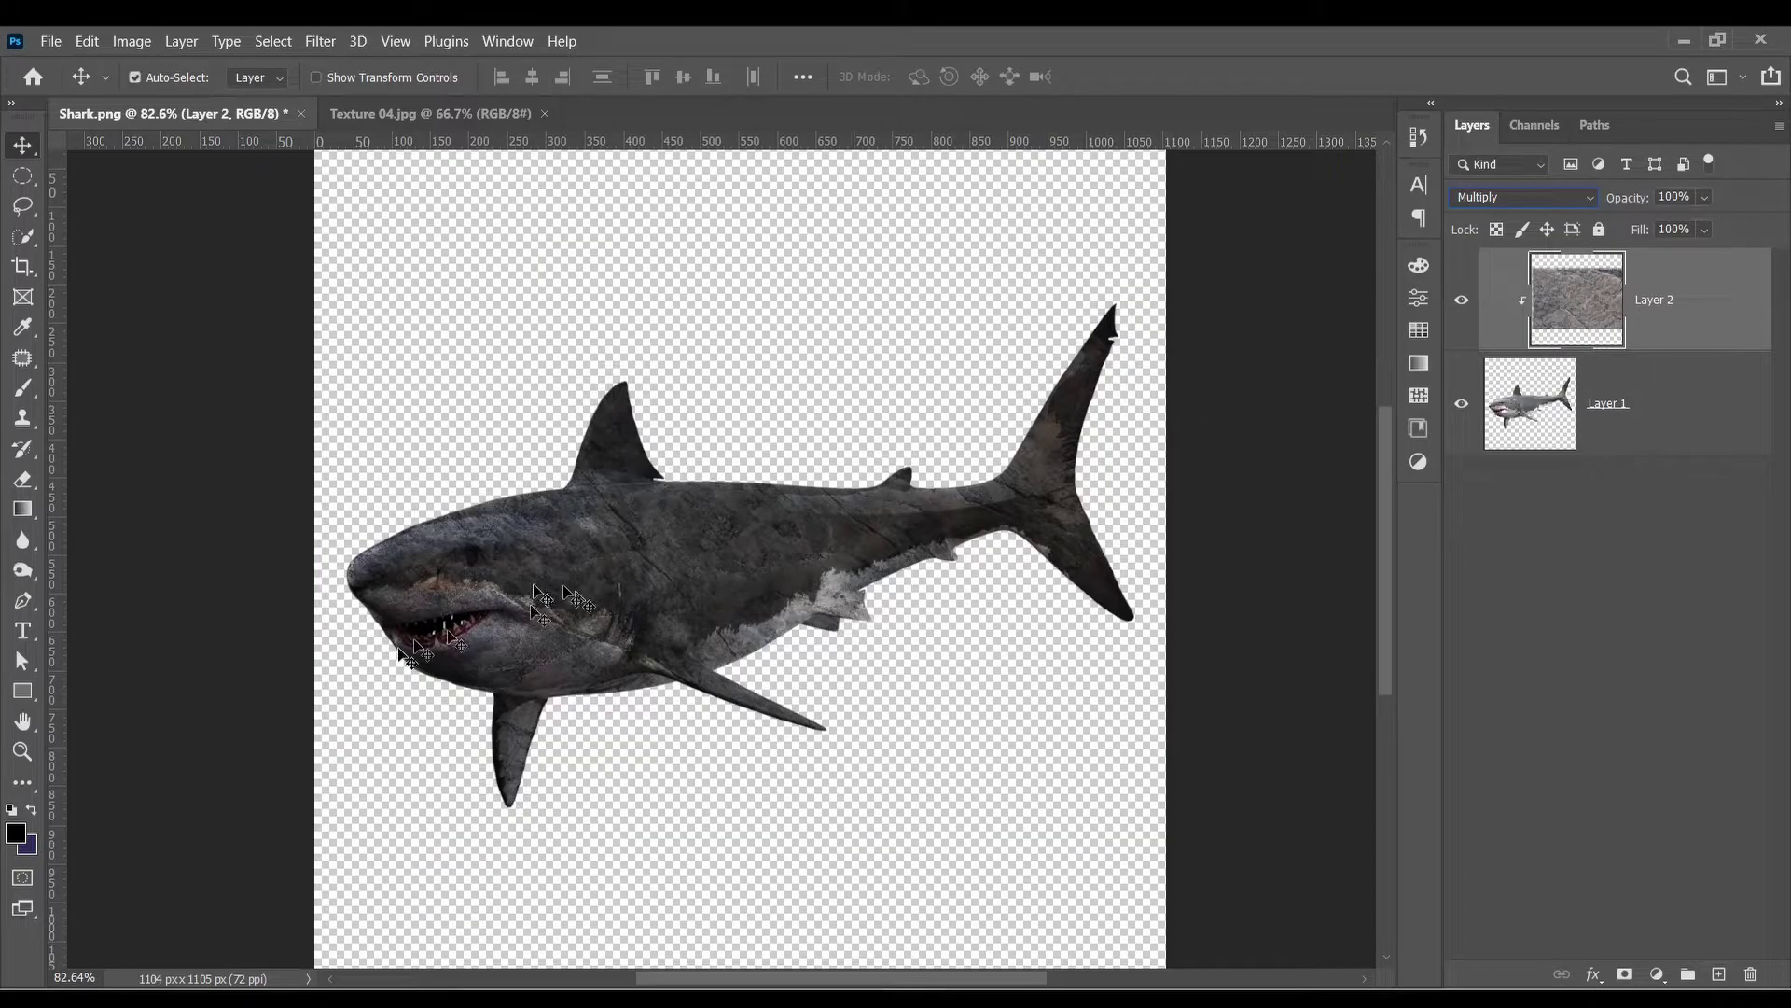
pyautogui.click(1653, 403)
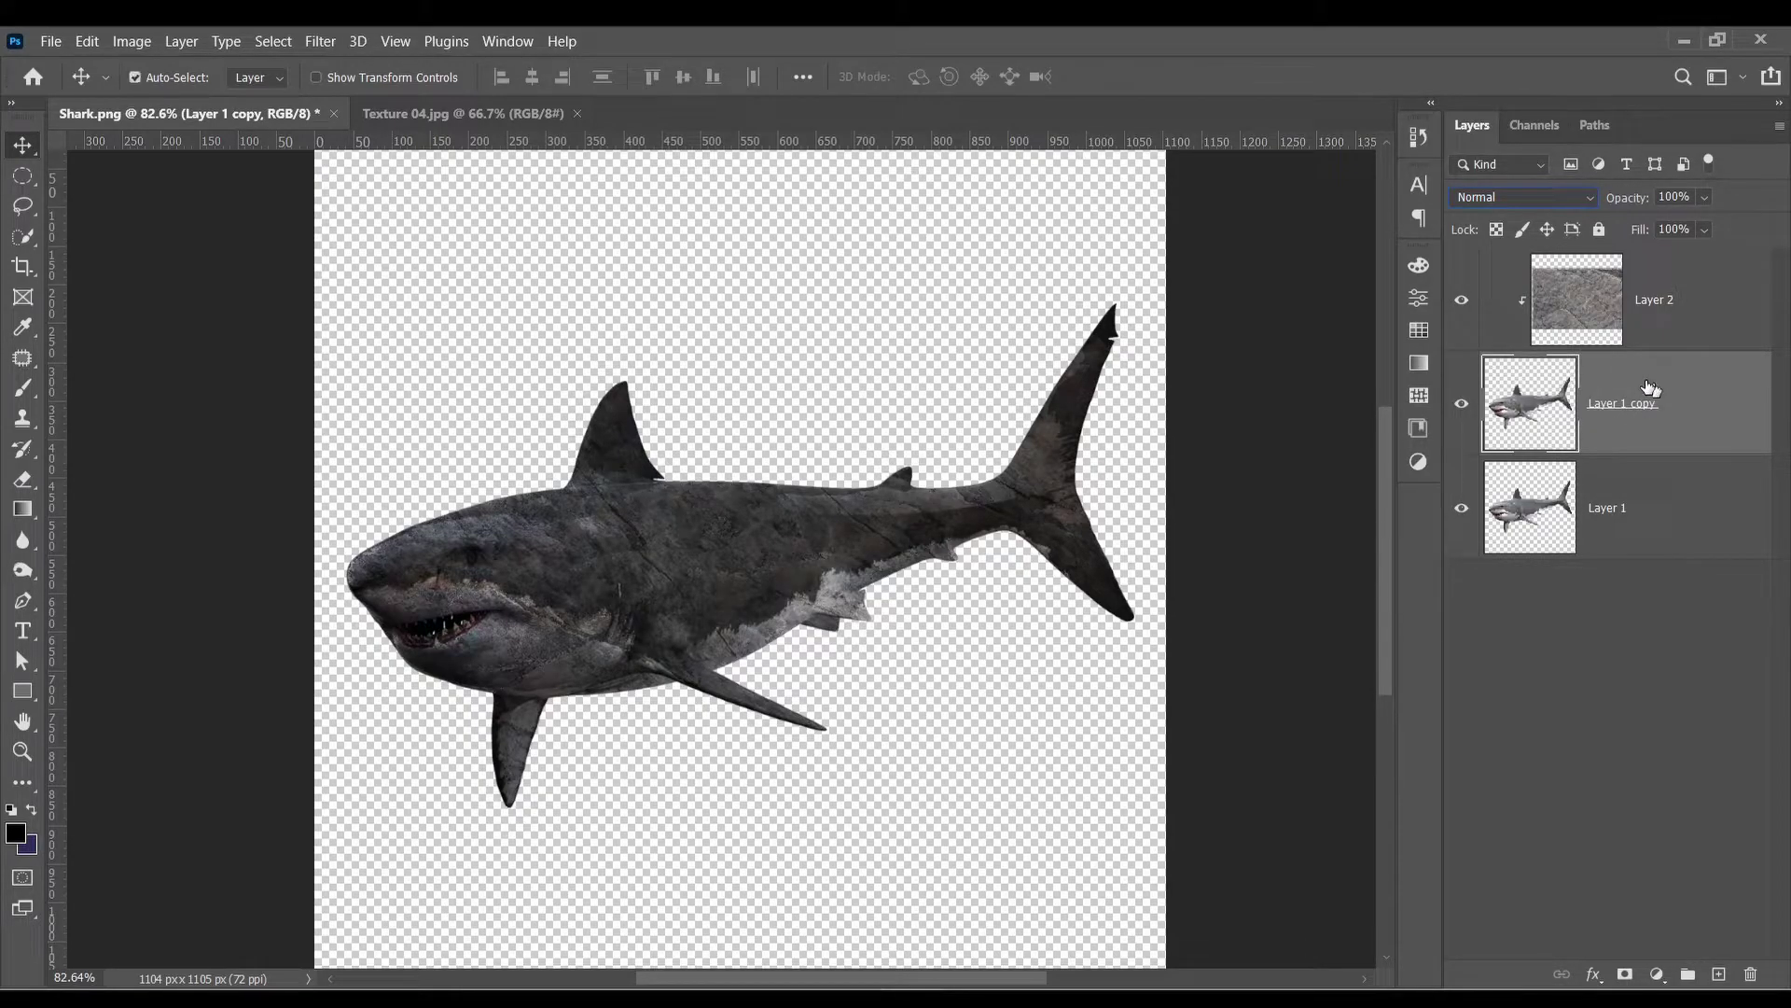
pyautogui.click(1465, 403)
pyautogui.click(1464, 404)
pyautogui.click(1469, 303)
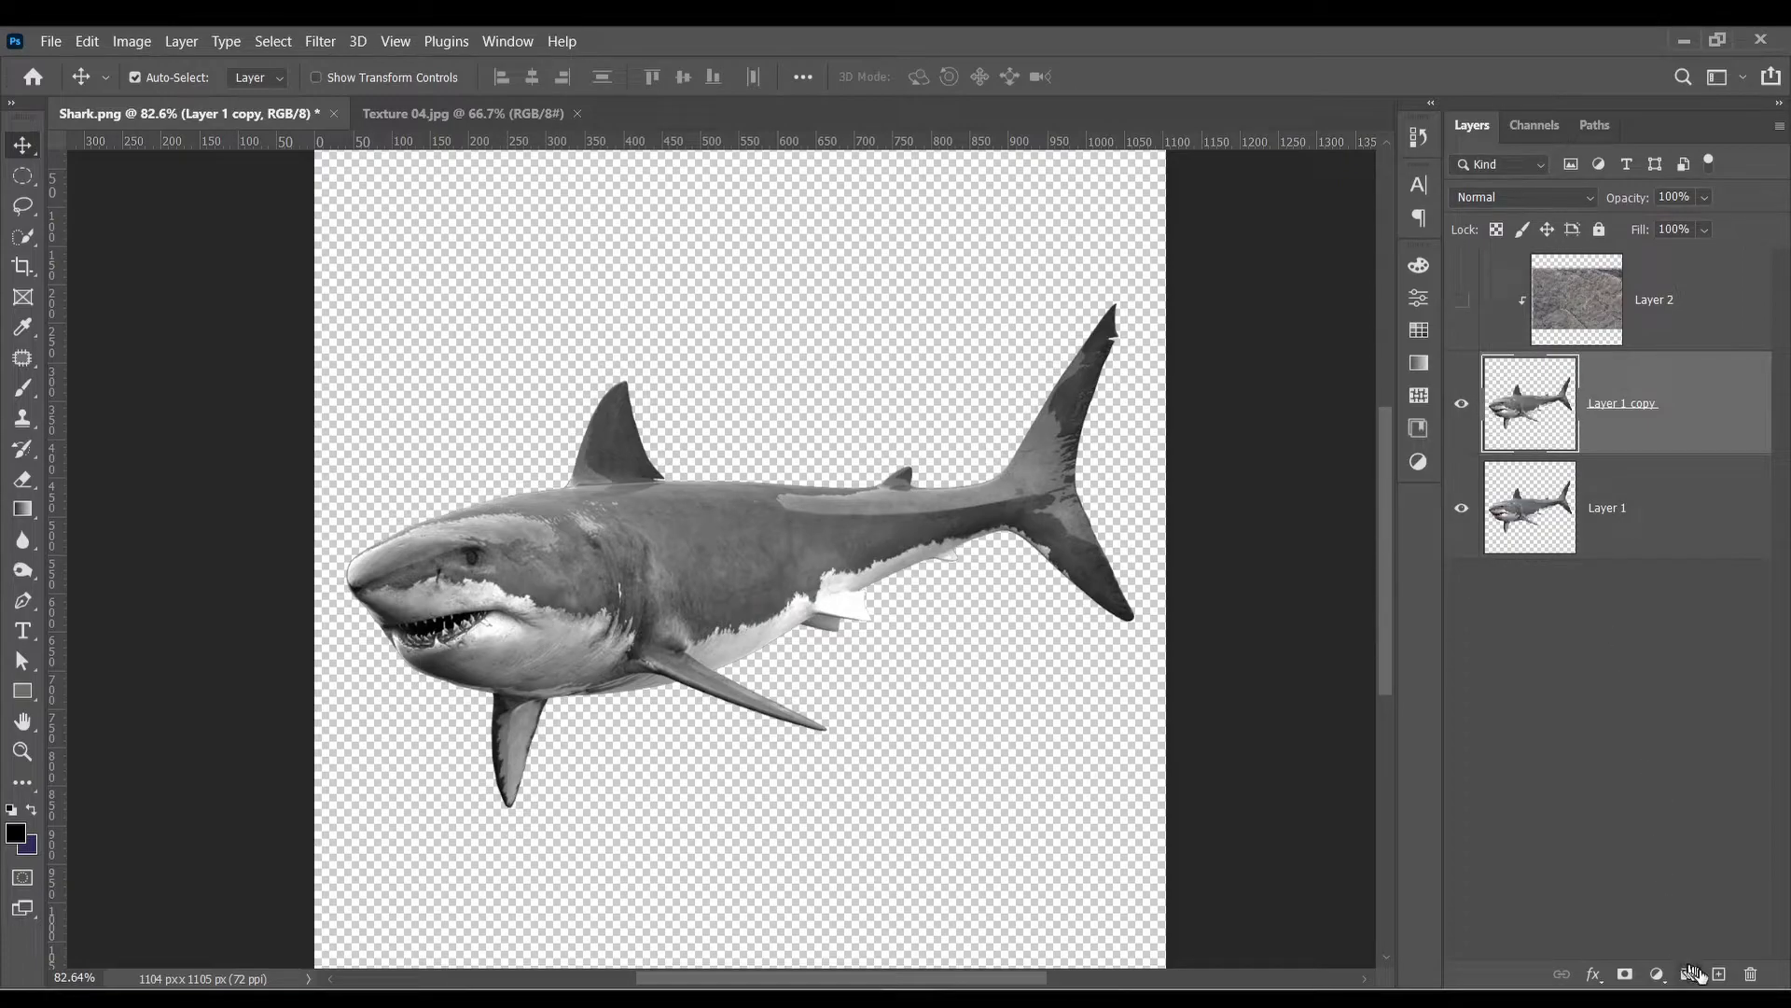
# Step: Give Layer 1 copy an inverted mask and paint white to reveal it over the jaw
pyautogui.click(1625, 975)
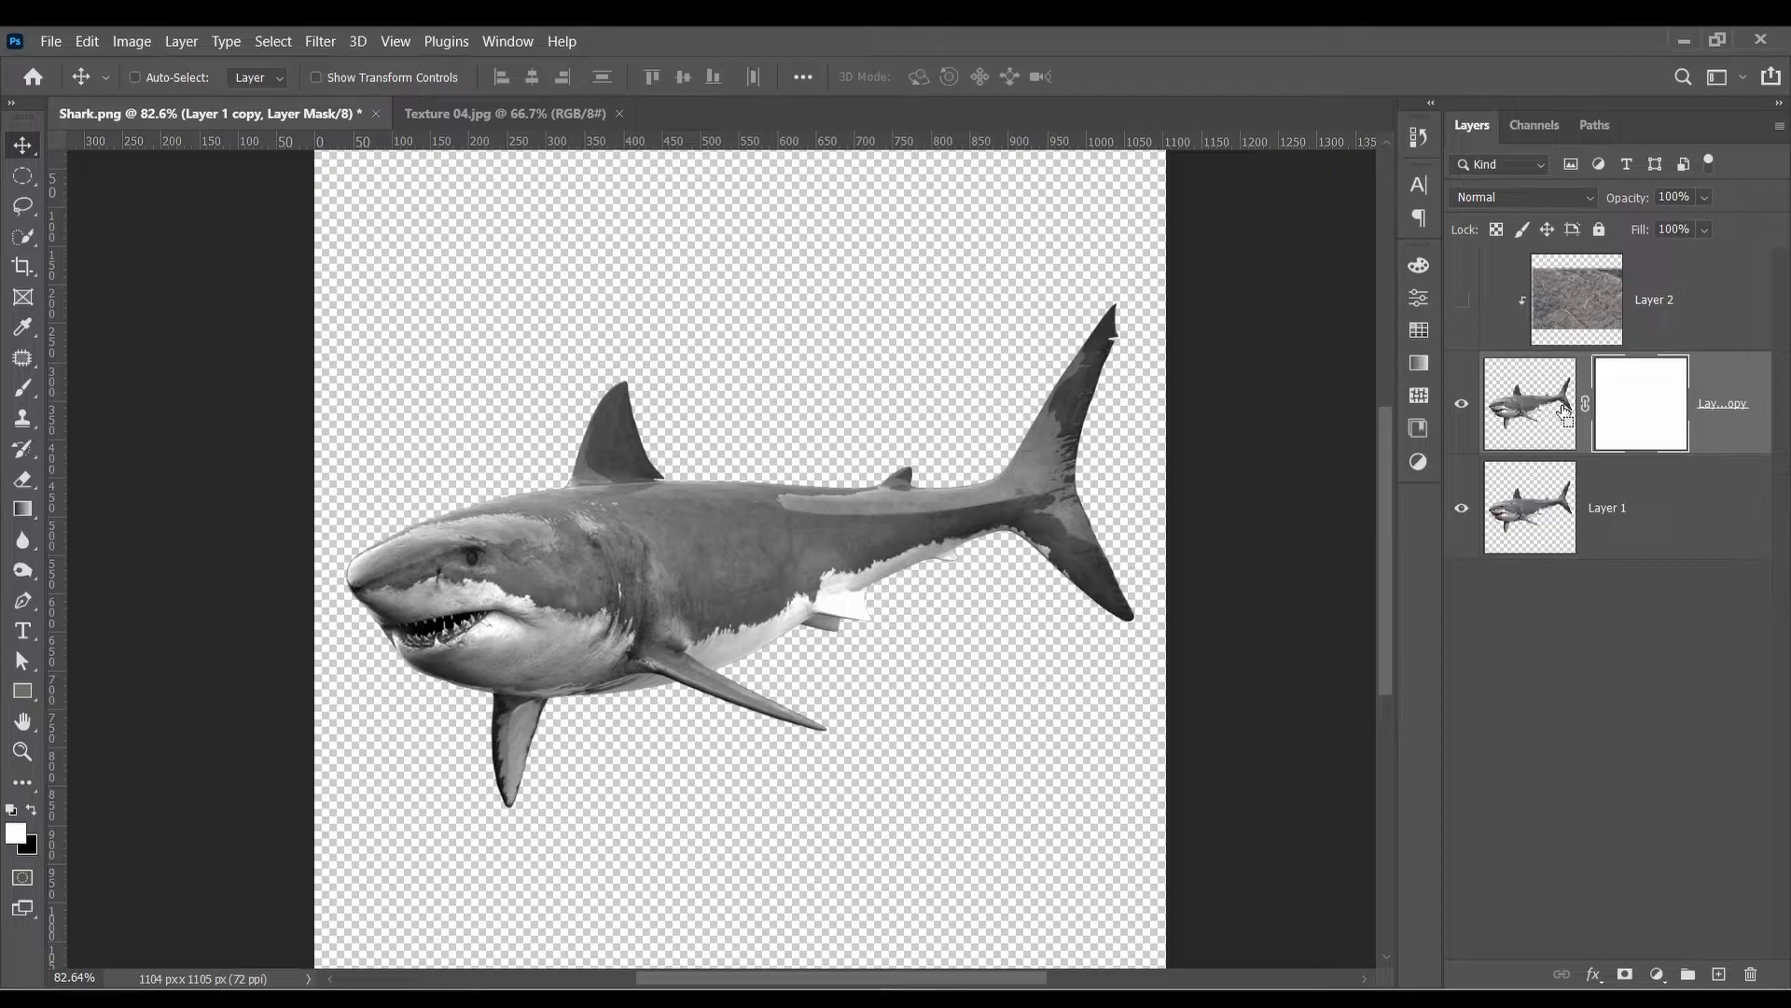
pyautogui.hotkey('ctrl', 'i')
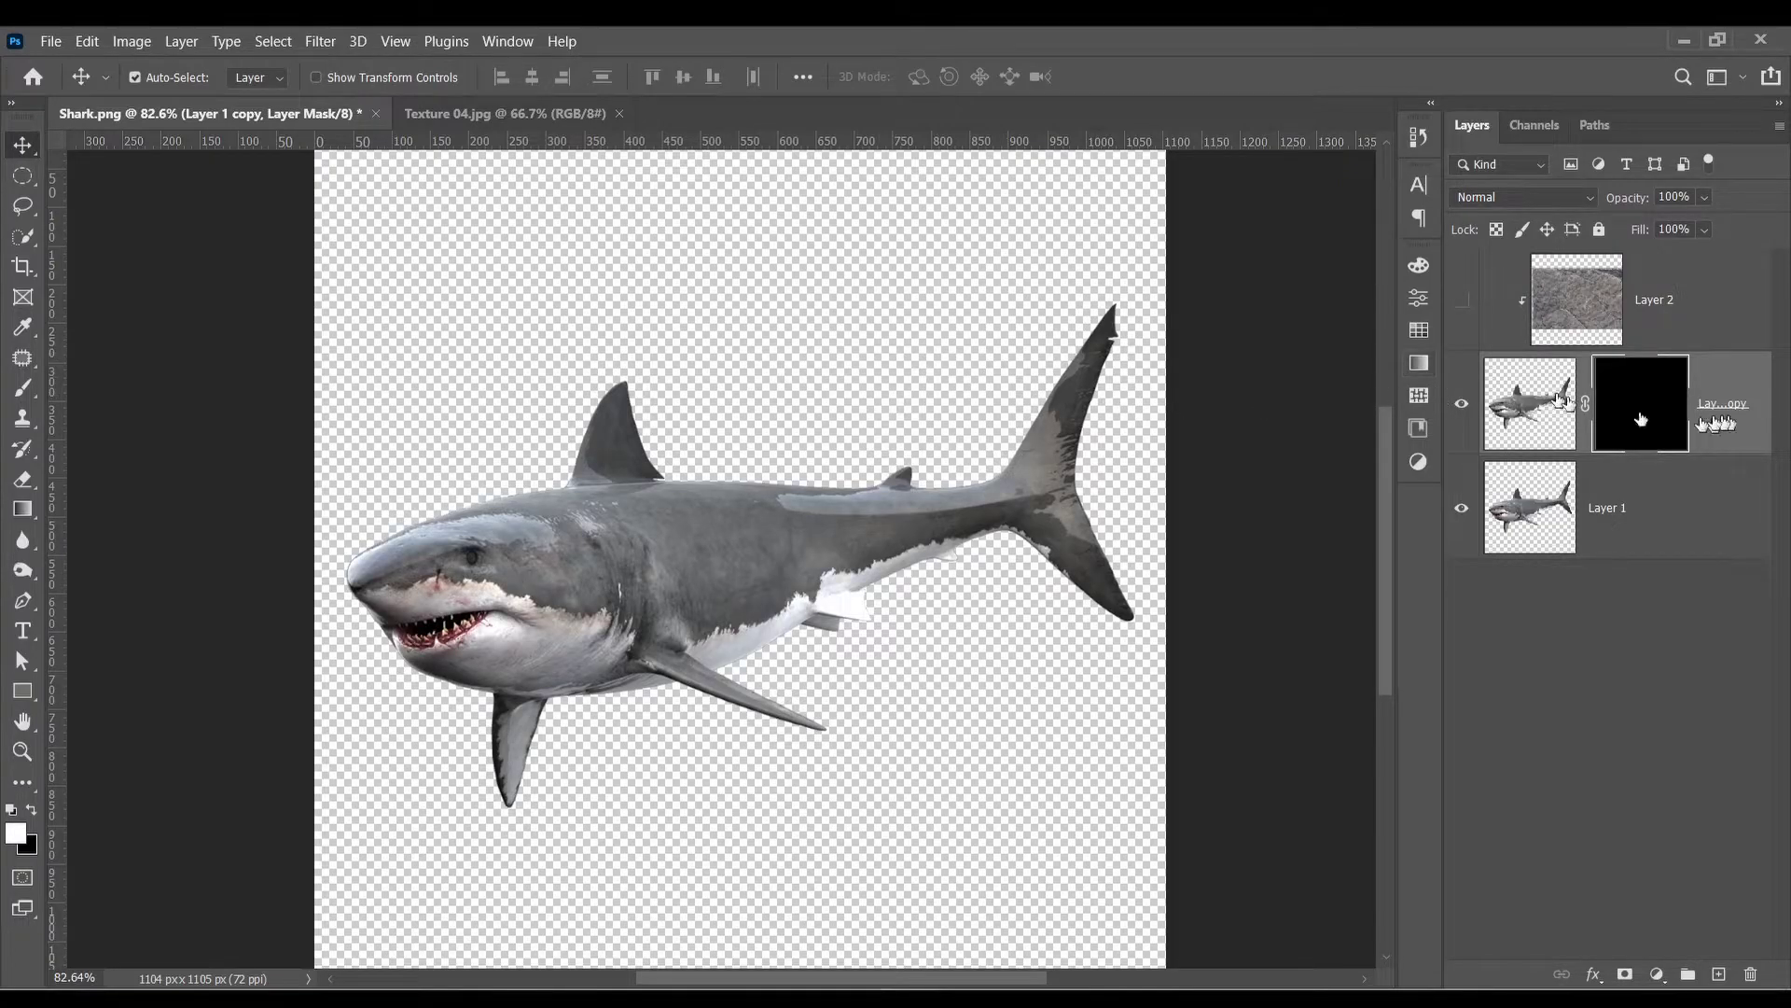
pyautogui.scroll(-2, 569, 593)
pyautogui.press('b')
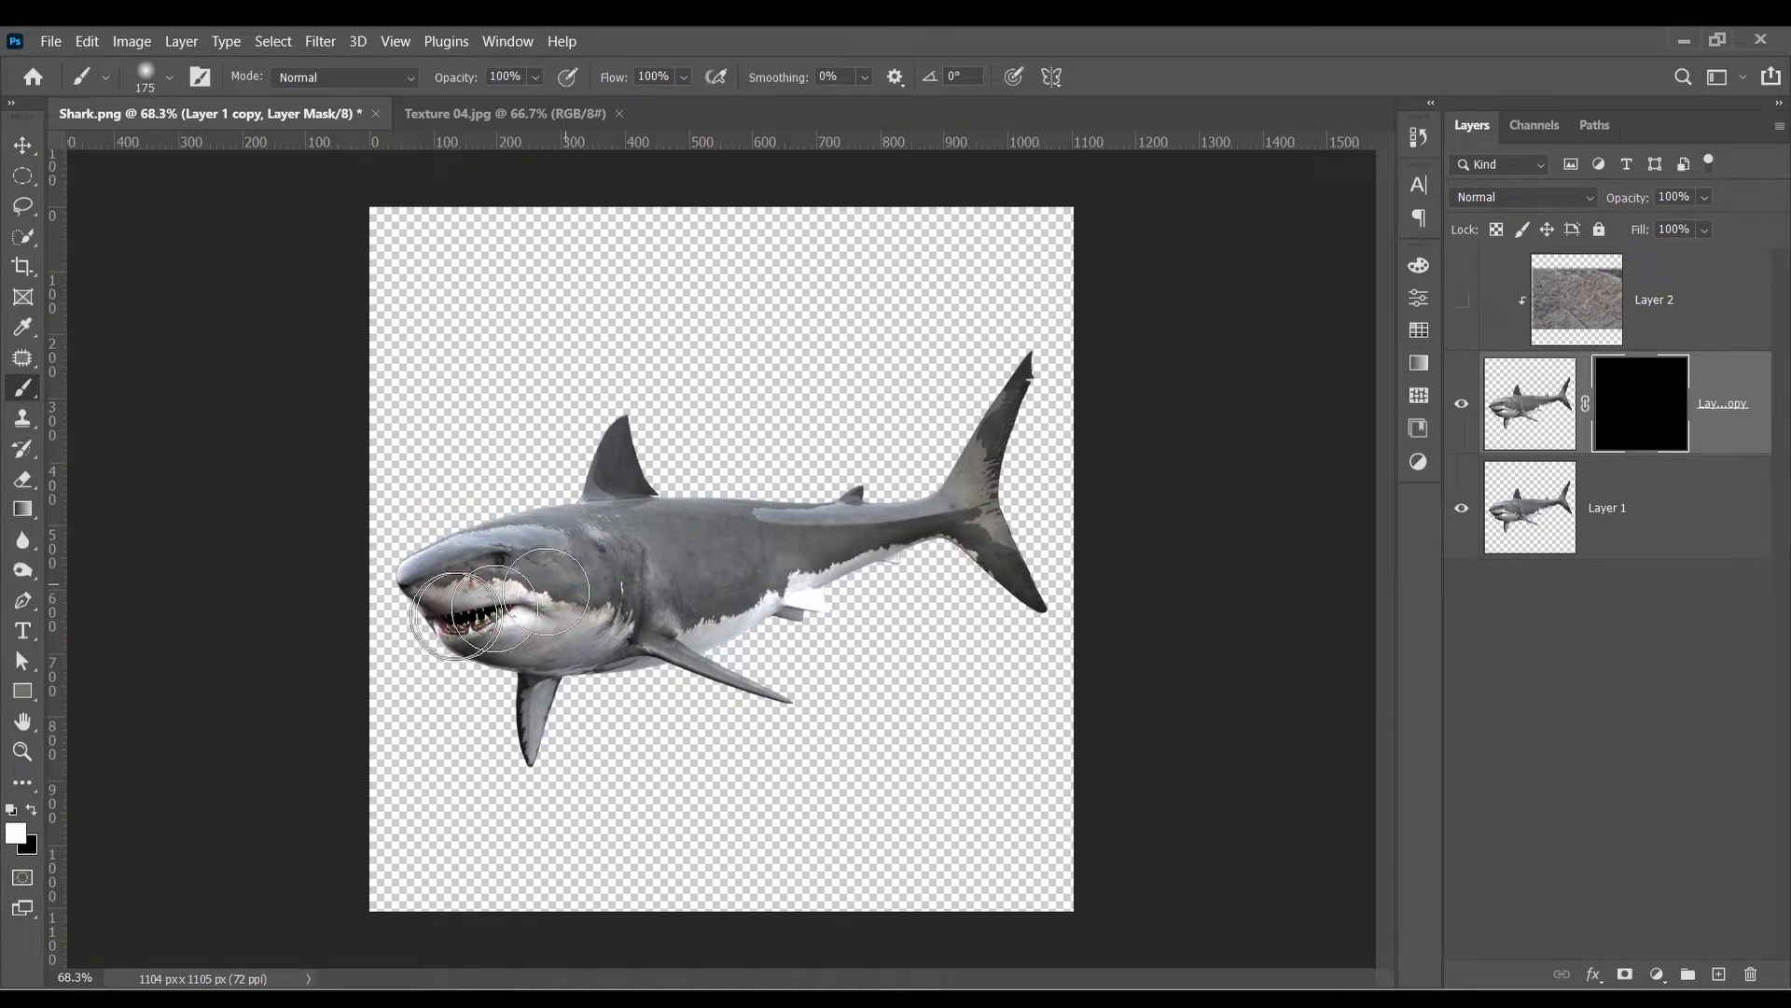
pyautogui.moveTo(420, 620); pyautogui.dragTo(578, 606)
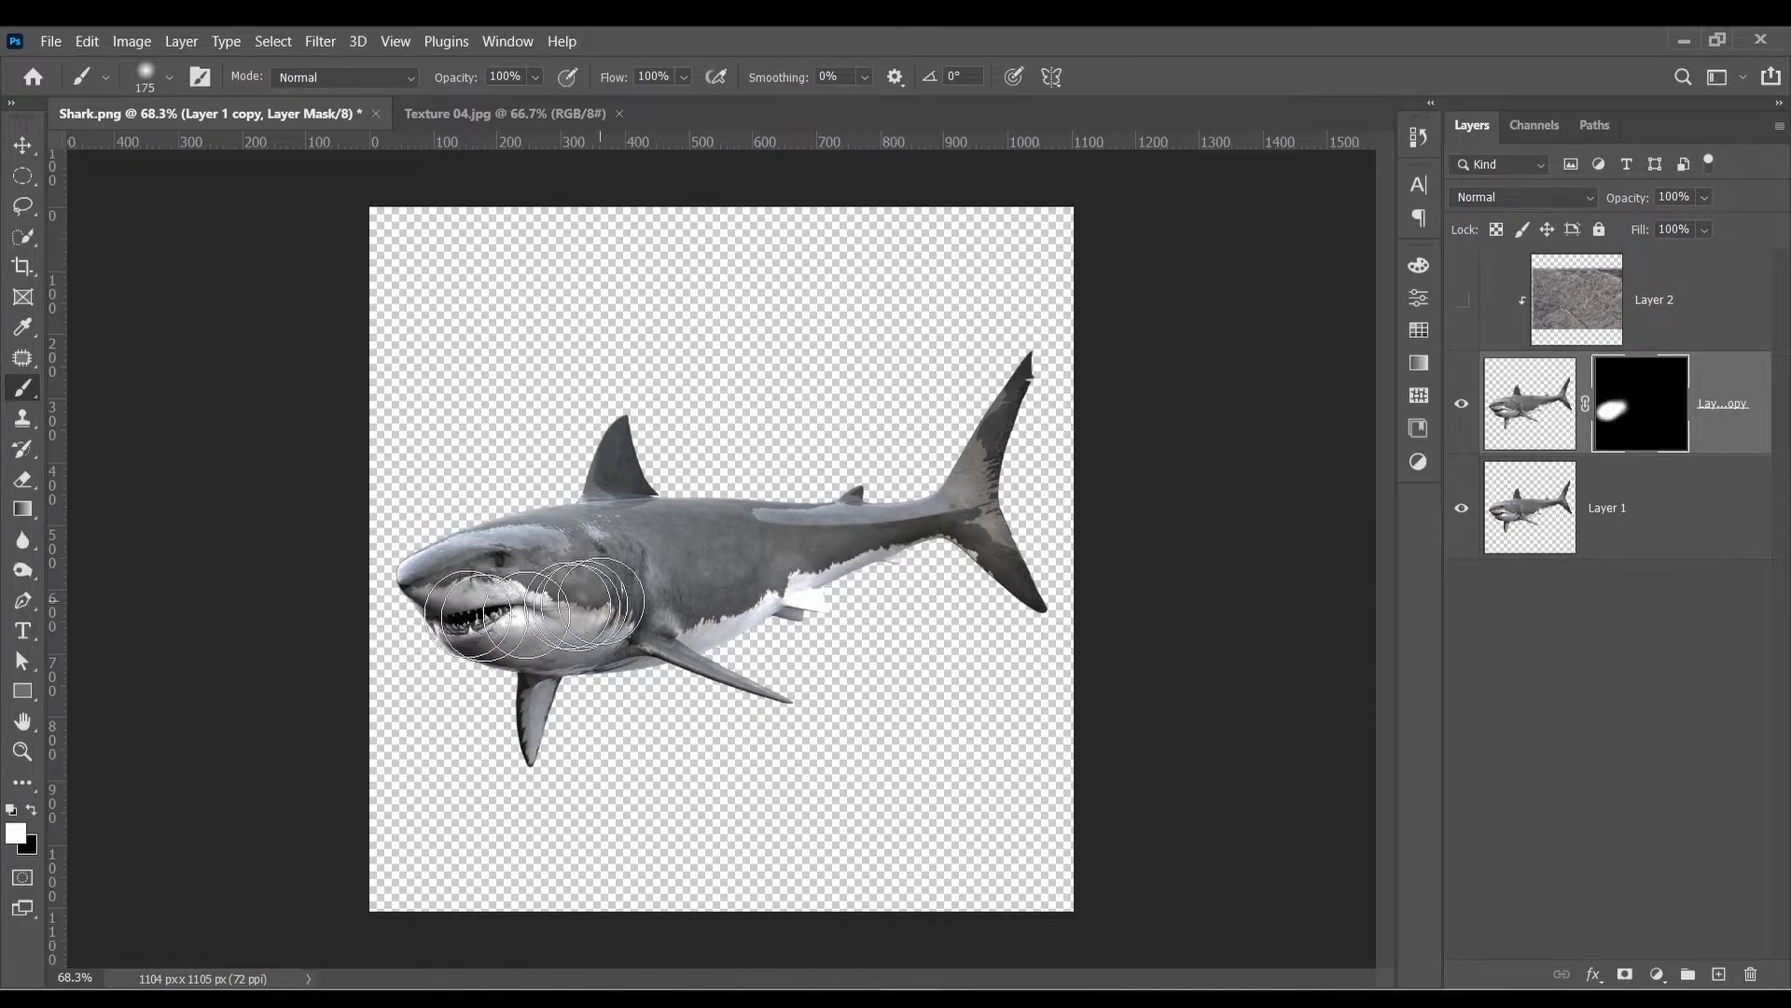
pyautogui.scroll(2, 698, 560)
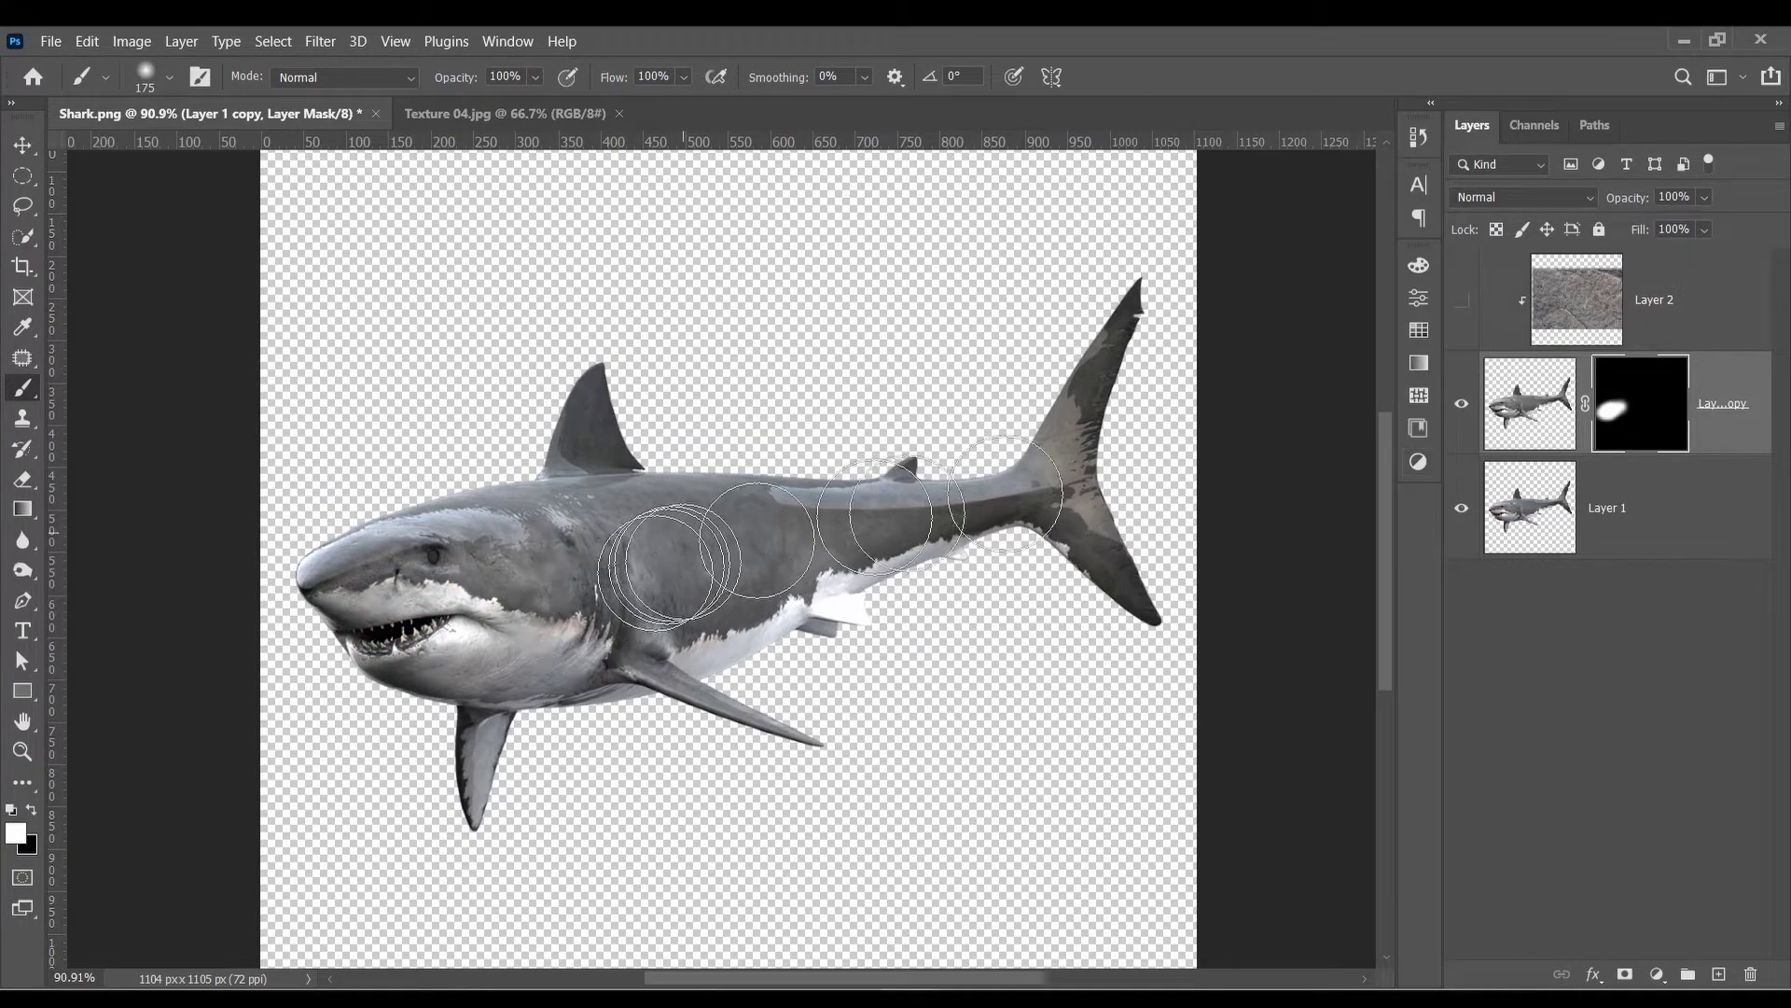
# Step: Clip Layer 1 copy to Layer 1 and show the rock texture again
pyautogui.keyDown('alt'); pyautogui.click(1587, 452); pyautogui.keyUp('alt')
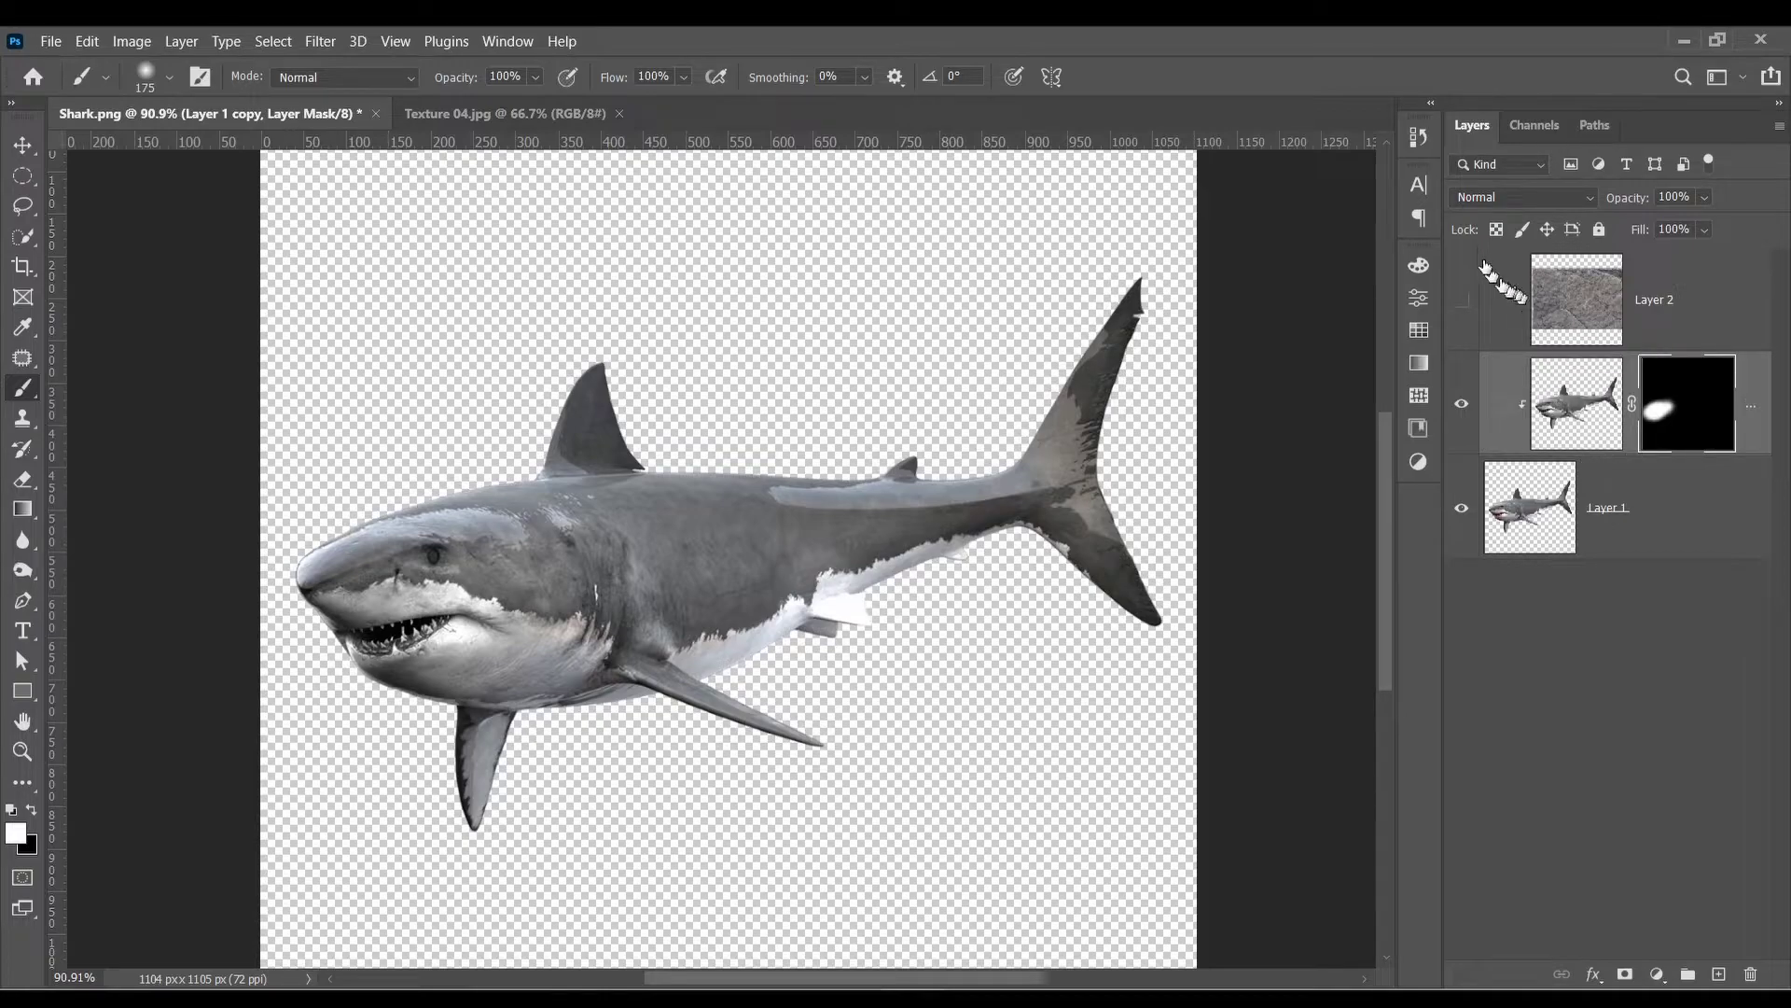
pyautogui.click(1462, 301)
pyautogui.scroll(-2, 1241, 727)
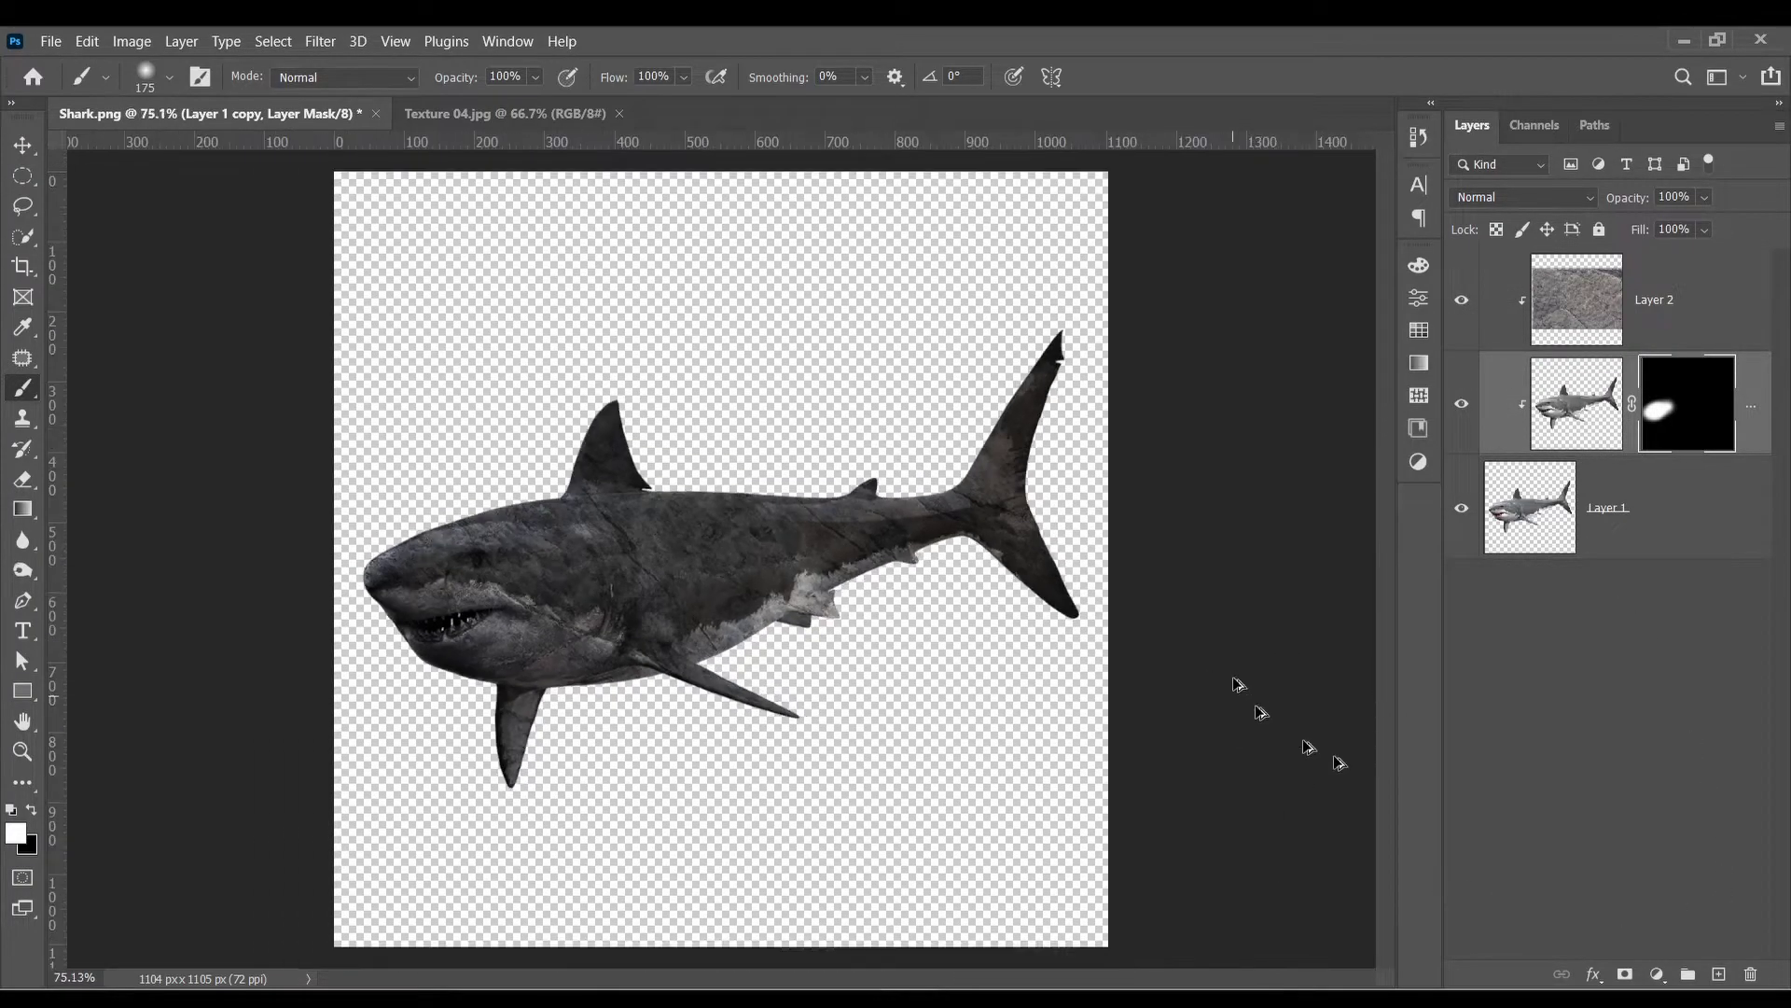
# Step: Add a Curves adjustment, dragging the top-right point left to turn the shark pale grey stone
pyautogui.click(1656, 974)
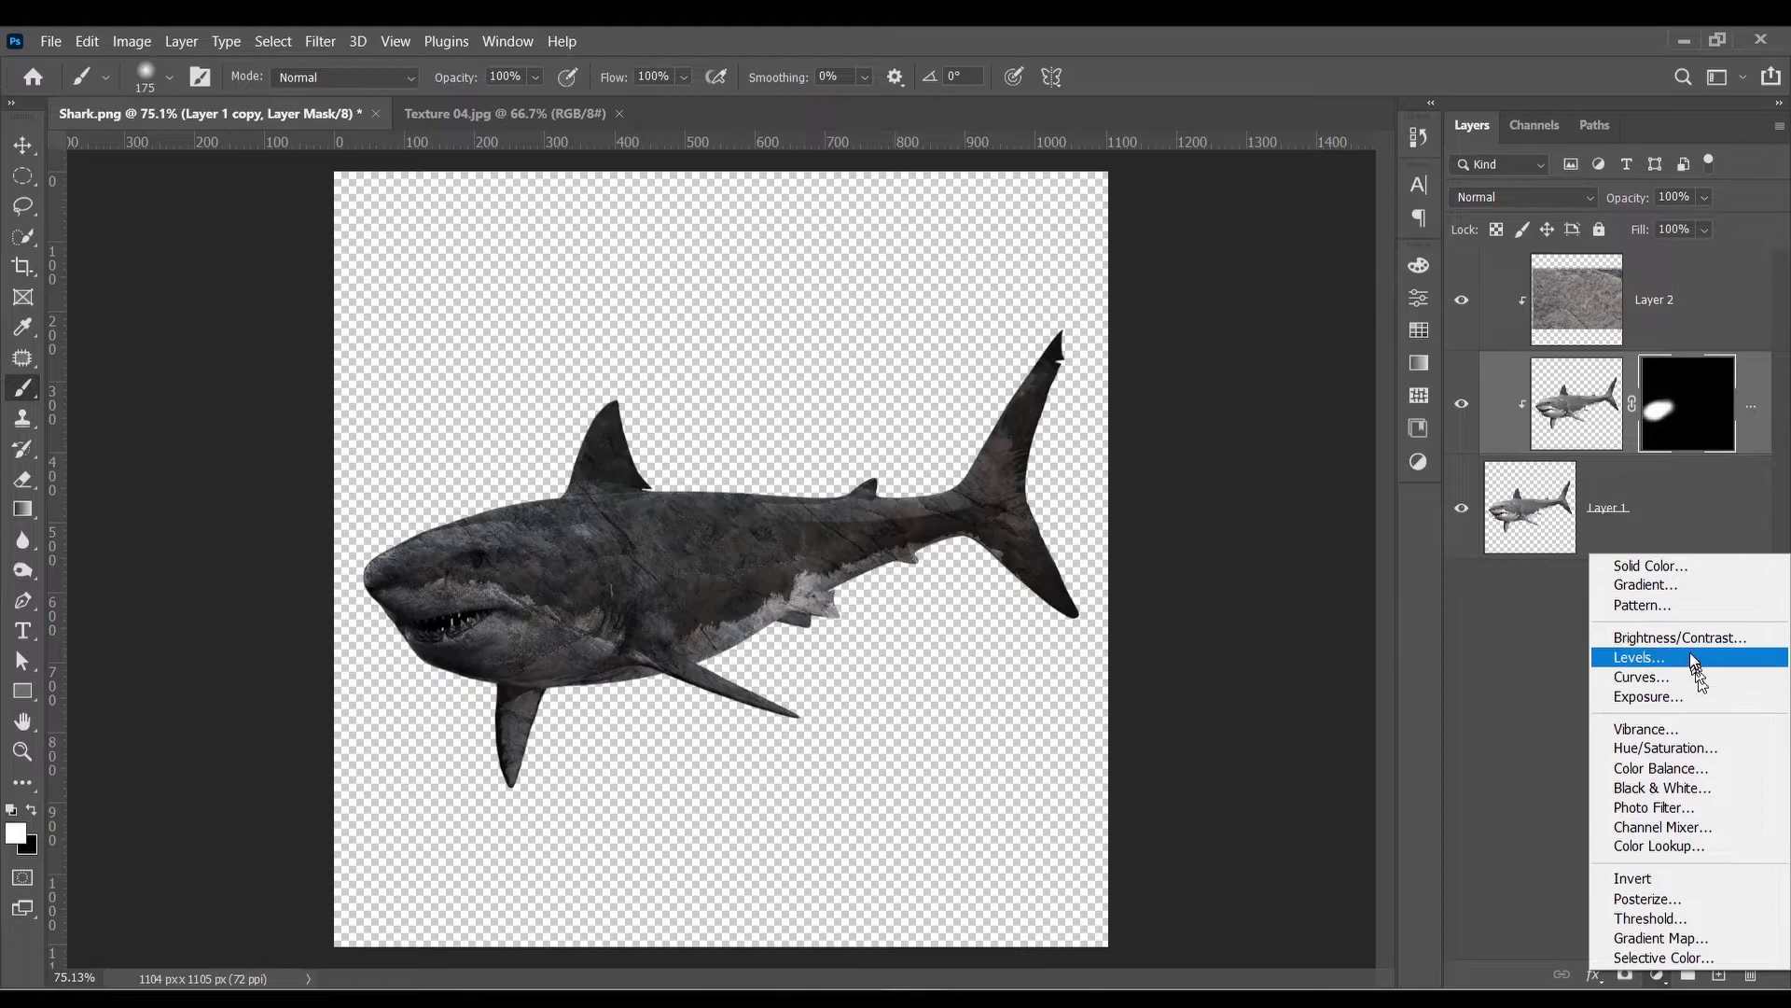
pyautogui.click(1696, 678)
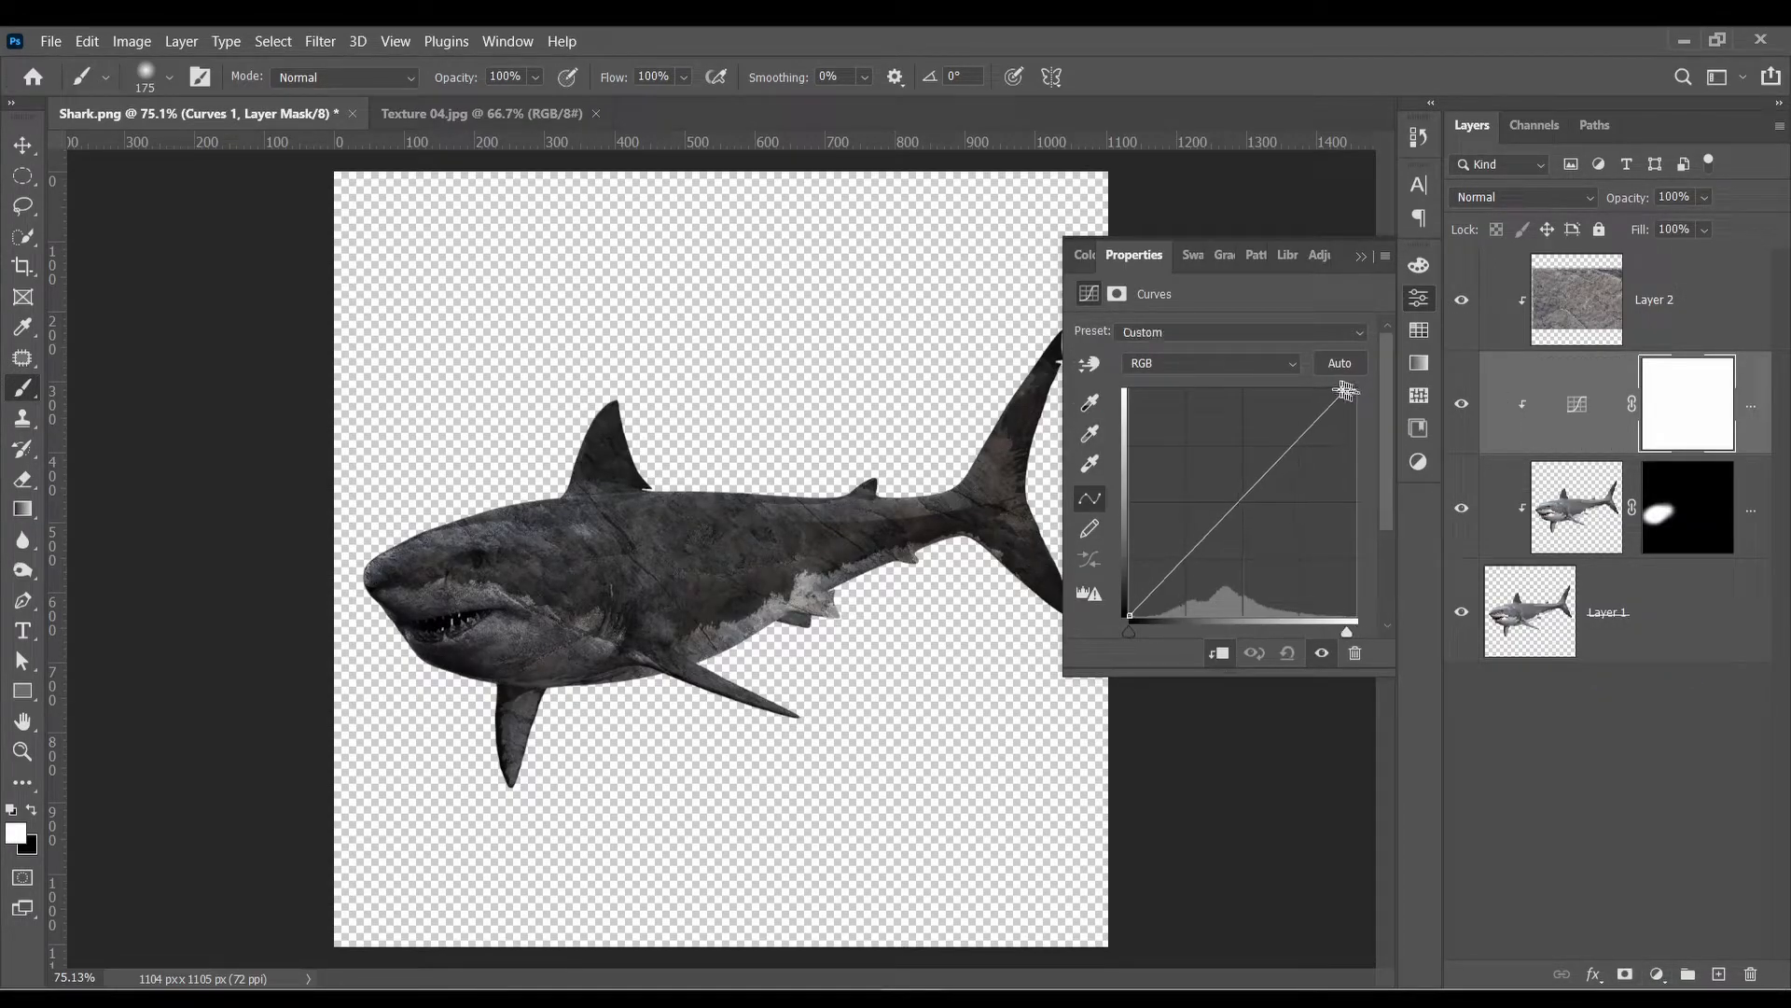
pyautogui.moveTo(1346, 390); pyautogui.dragTo(1230, 354)
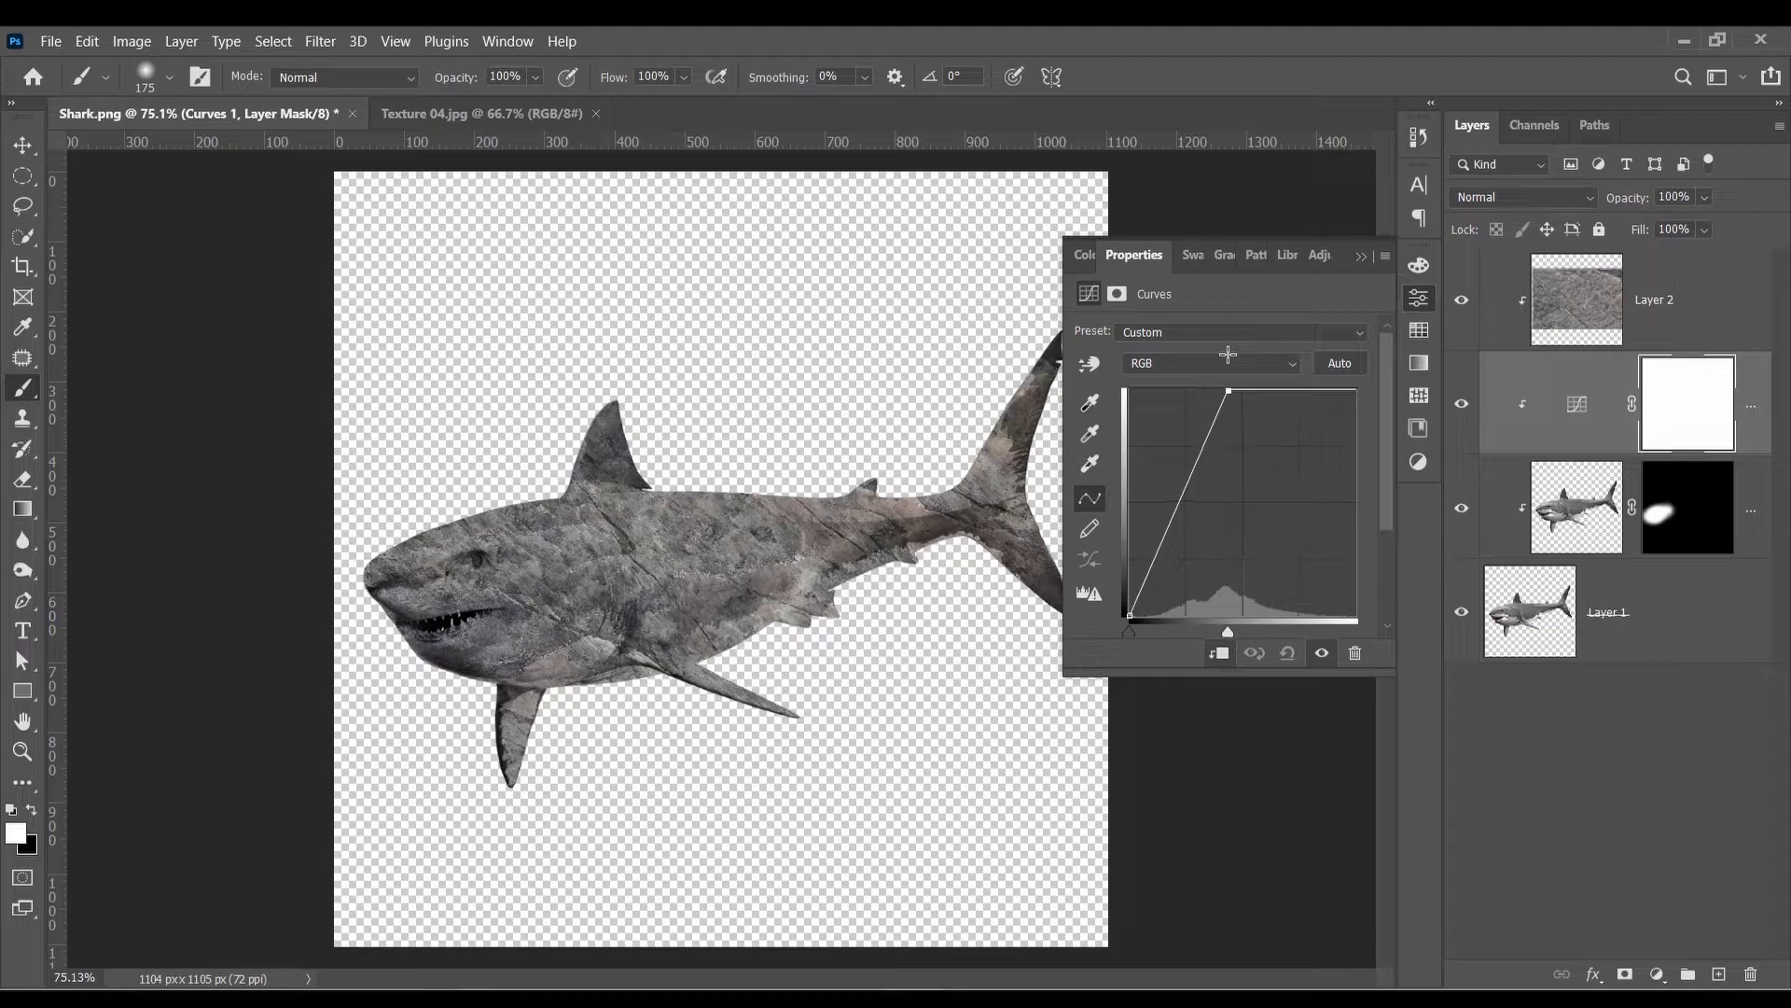
pyautogui.click(1349, 262)
pyautogui.scroll(-1, 653, 728)
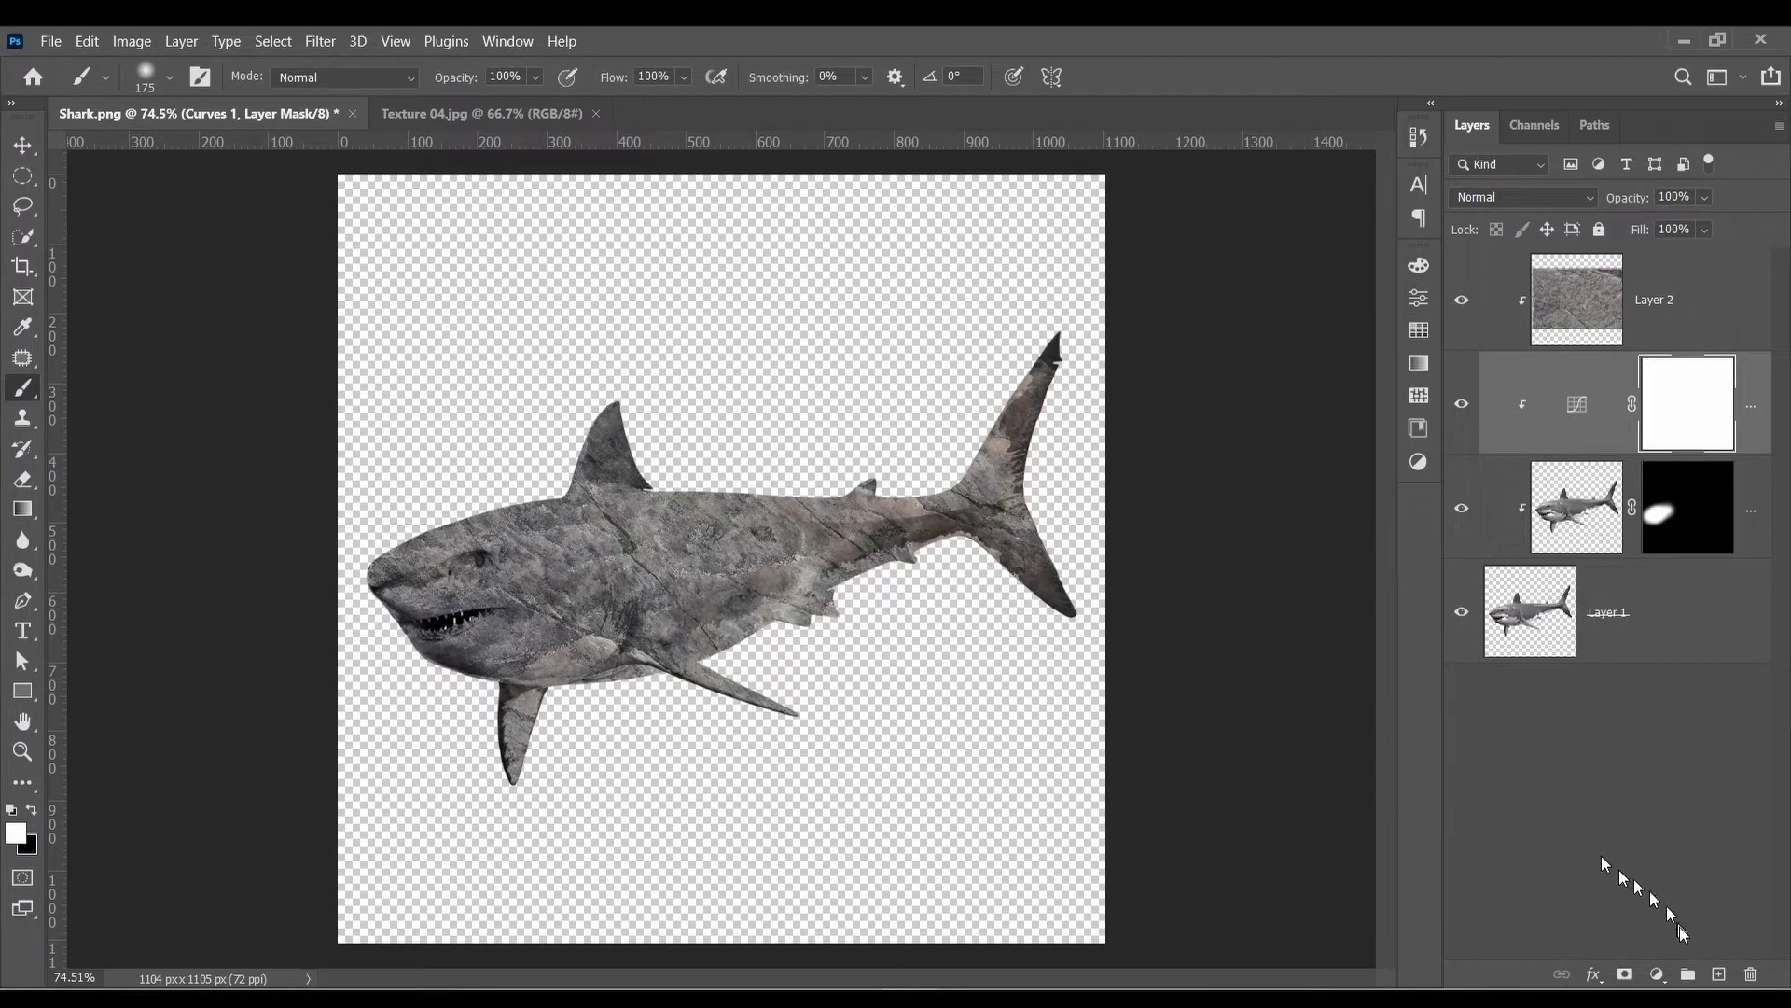
# Step: On a new clipped layer, paint black shadows along the belly, pectoral fin and behind the dorsal fin
pyautogui.click(1719, 974)
pyautogui.scroll(3, 759, 691)
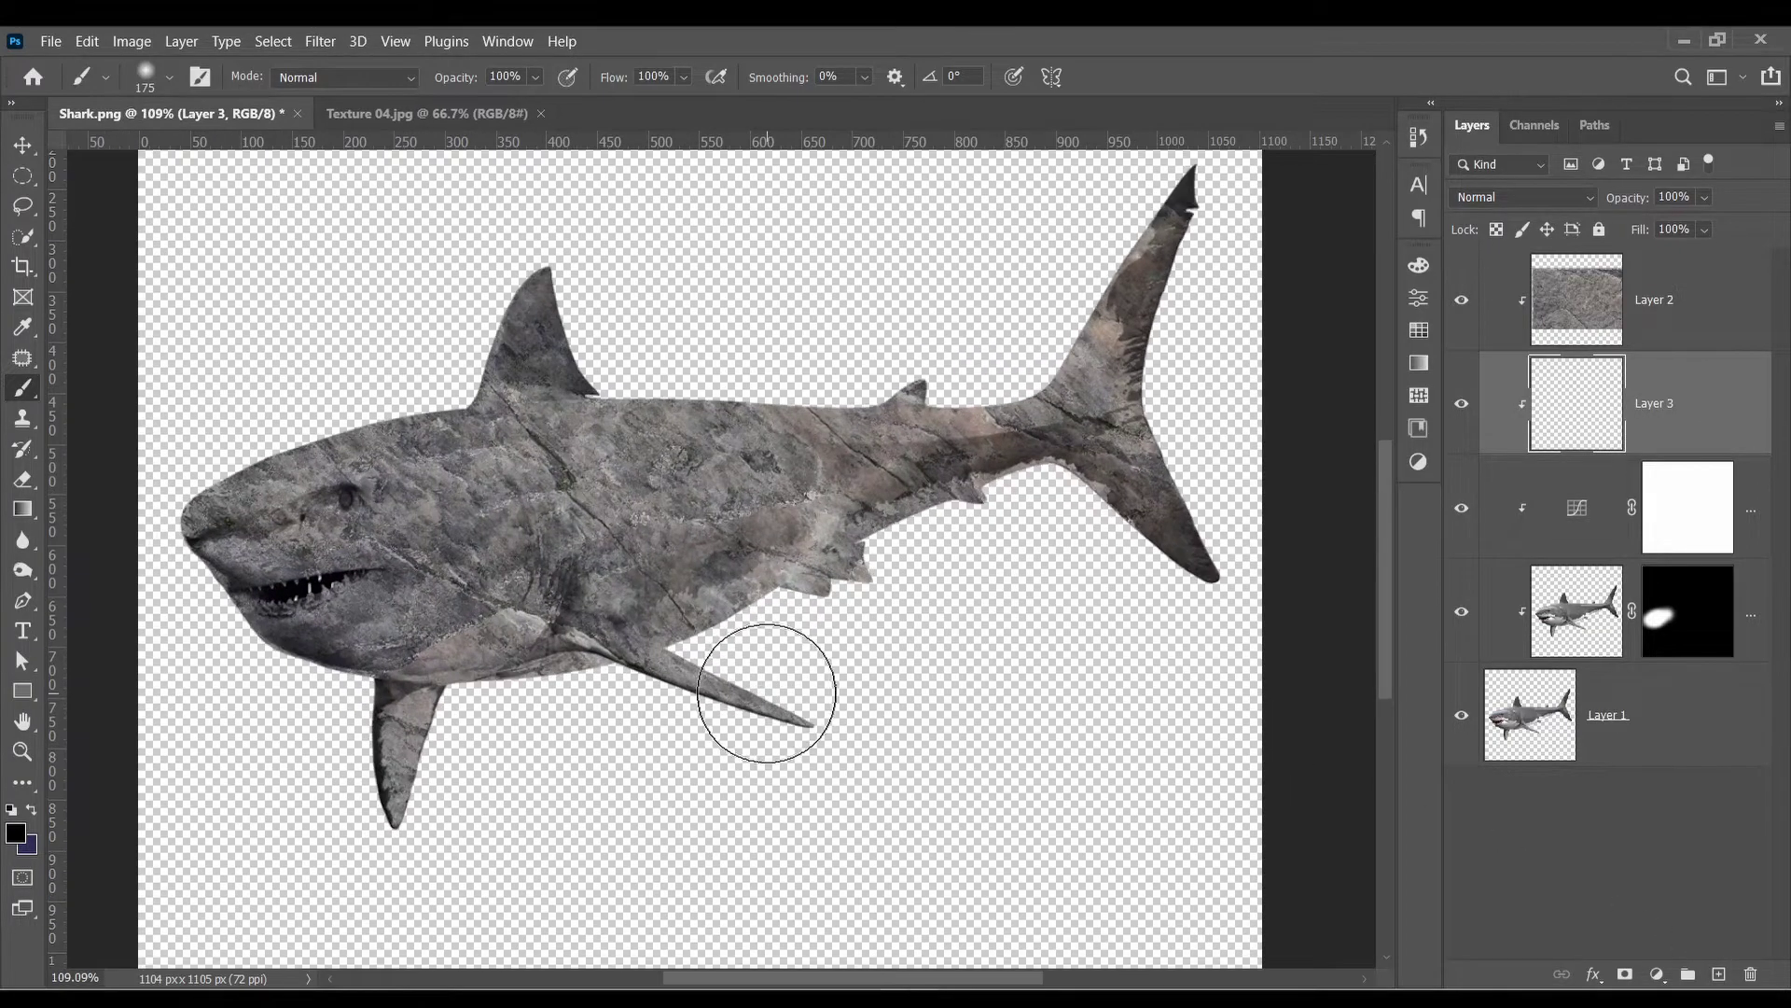
pyautogui.moveTo(792, 653)
pyautogui.mouseDown()
pyautogui.moveTo(750, 668)
pyautogui.moveTo(984, 557)
pyautogui.moveTo(806, 617)
pyautogui.moveTo(1011, 562)
pyautogui.moveTo(1046, 527)
pyautogui.moveTo(1166, 644)
pyautogui.mouseUp()
pyautogui.moveTo(699, 660)
pyautogui.mouseDown()
pyautogui.moveTo(691, 728)
pyautogui.moveTo(747, 711)
pyautogui.moveTo(520, 739)
pyautogui.moveTo(488, 760)
pyautogui.moveTo(485, 804)
pyautogui.moveTo(494, 734)
pyautogui.moveTo(546, 714)
pyautogui.moveTo(512, 727)
pyautogui.moveTo(476, 811)
pyautogui.mouseUp()
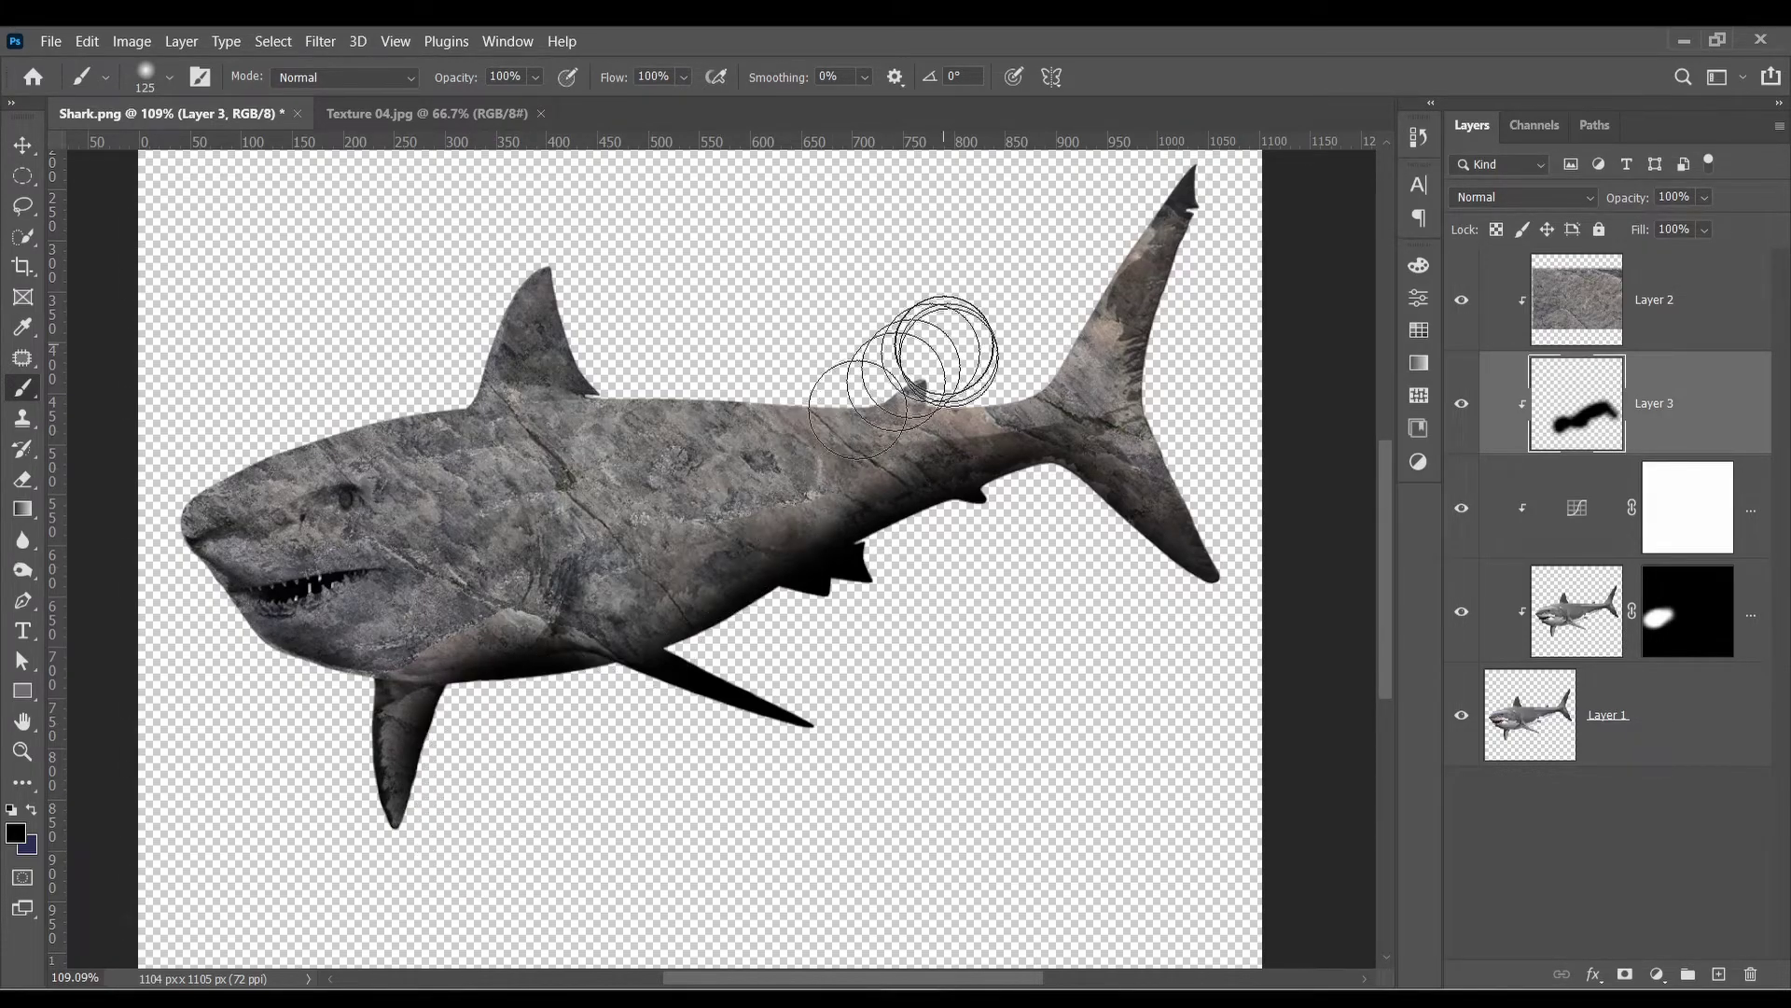
pyautogui.moveTo(947, 350)
pyautogui.mouseDown()
pyautogui.moveTo(1051, 320)
pyautogui.moveTo(1132, 340)
pyautogui.moveTo(1213, 289)
pyautogui.moveTo(1207, 272)
pyautogui.moveTo(1191, 440)
pyautogui.moveTo(1212, 532)
pyautogui.mouseUp()
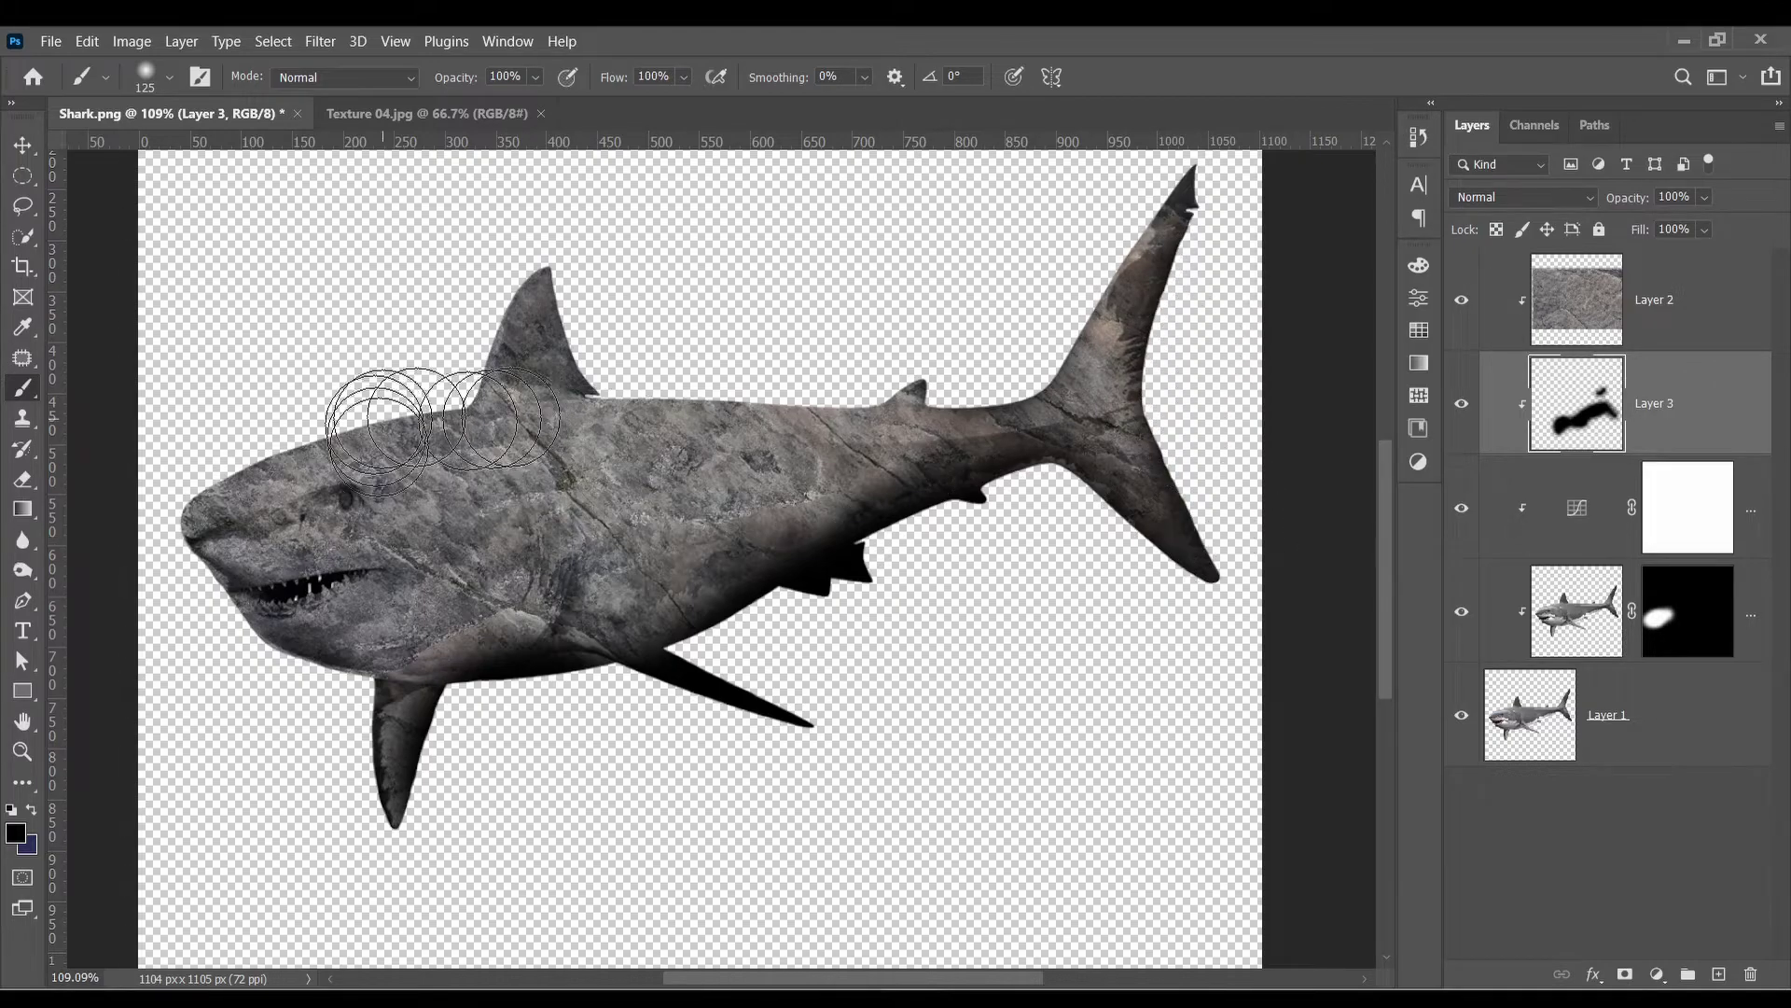
pyautogui.moveTo(289, 597)
pyautogui.mouseDown()
pyautogui.moveTo(401, 737)
pyautogui.moveTo(280, 692)
pyautogui.moveTo(271, 671)
pyautogui.moveTo(320, 708)
pyautogui.moveTo(732, 688)
pyautogui.moveTo(947, 588)
pyautogui.mouseUp()
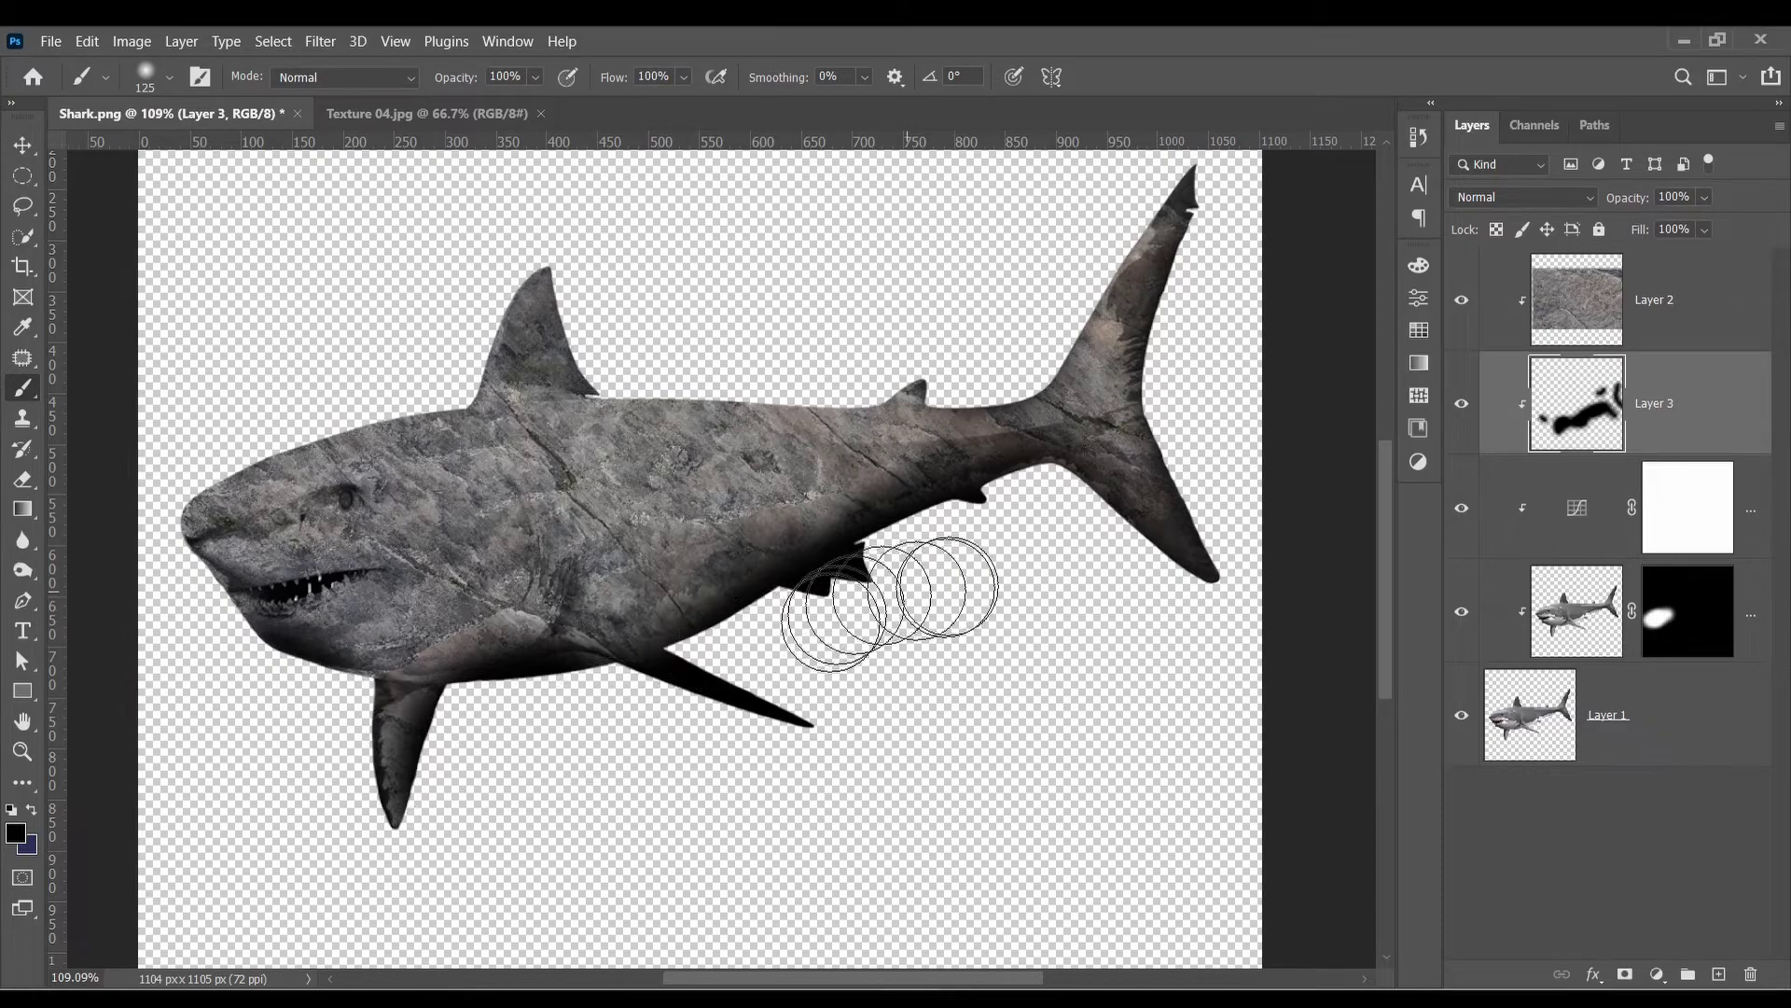
pyautogui.moveTo(830, 616)
pyautogui.mouseDown()
pyautogui.moveTo(688, 659)
pyautogui.moveTo(660, 709)
pyautogui.moveTo(611, 716)
pyautogui.mouseUp()
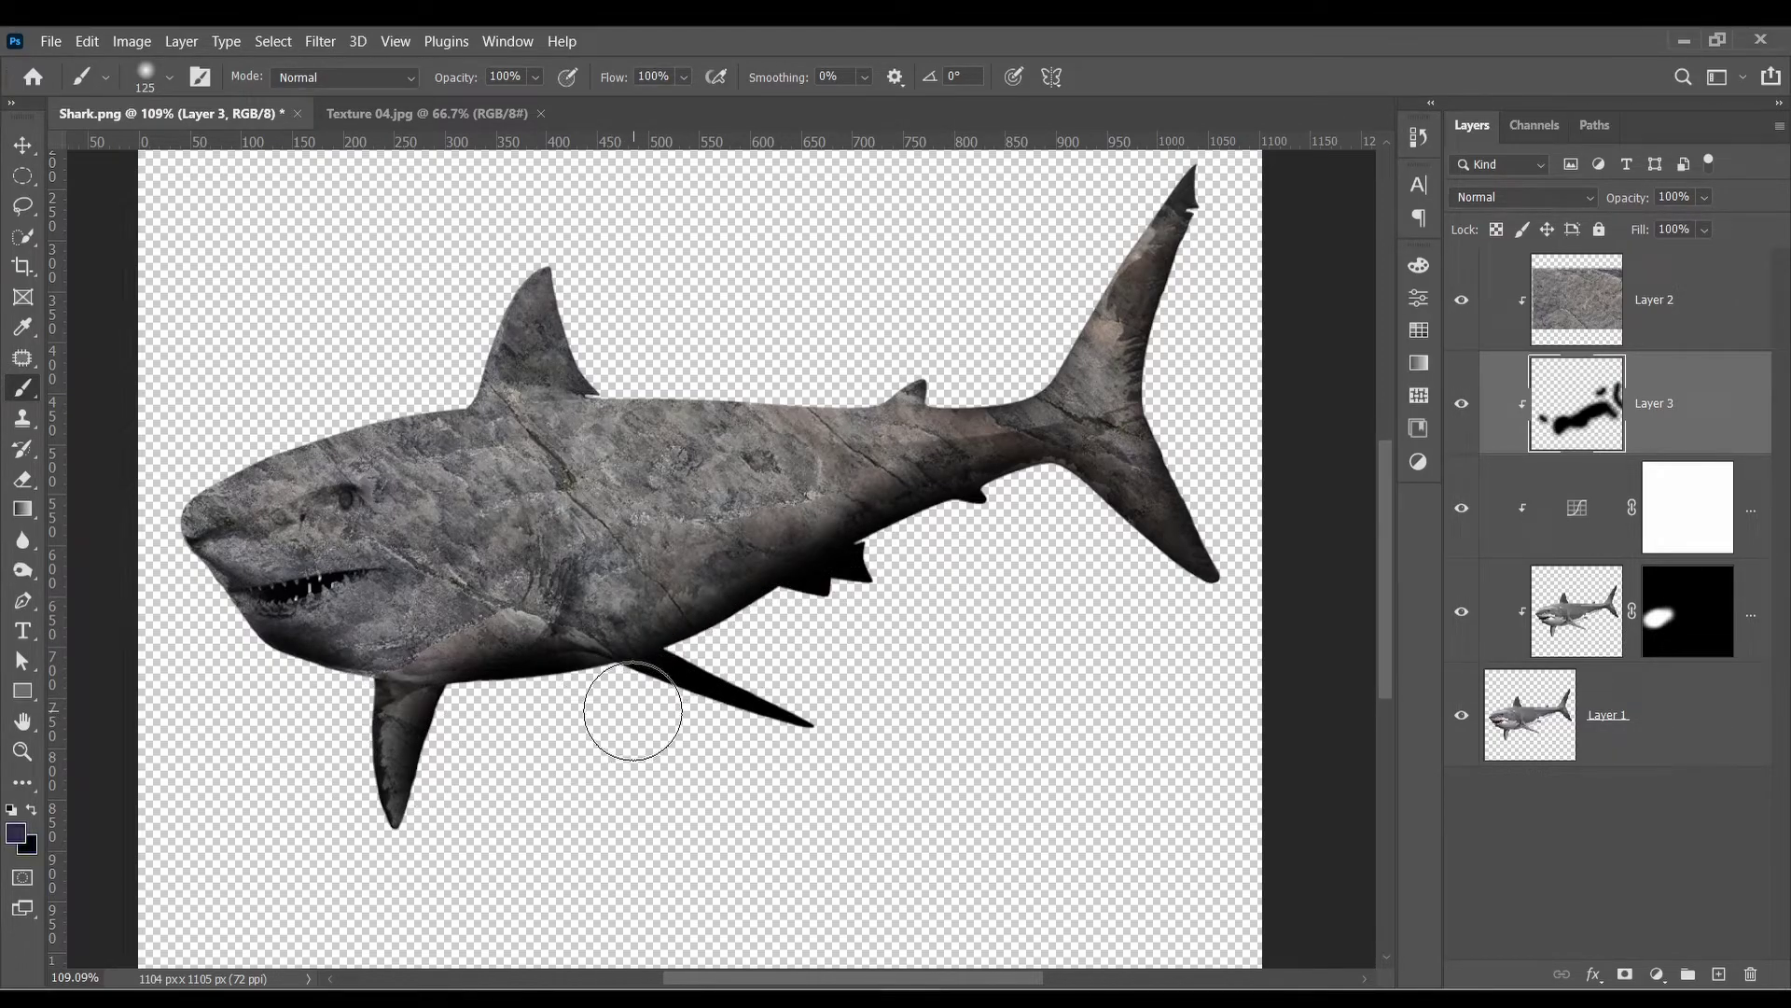
# Step: Set the colour to f4f4f4 and lighten the belly under the pectoral fin
pyautogui.click(16, 833)
pyautogui.write('f4f4f4')
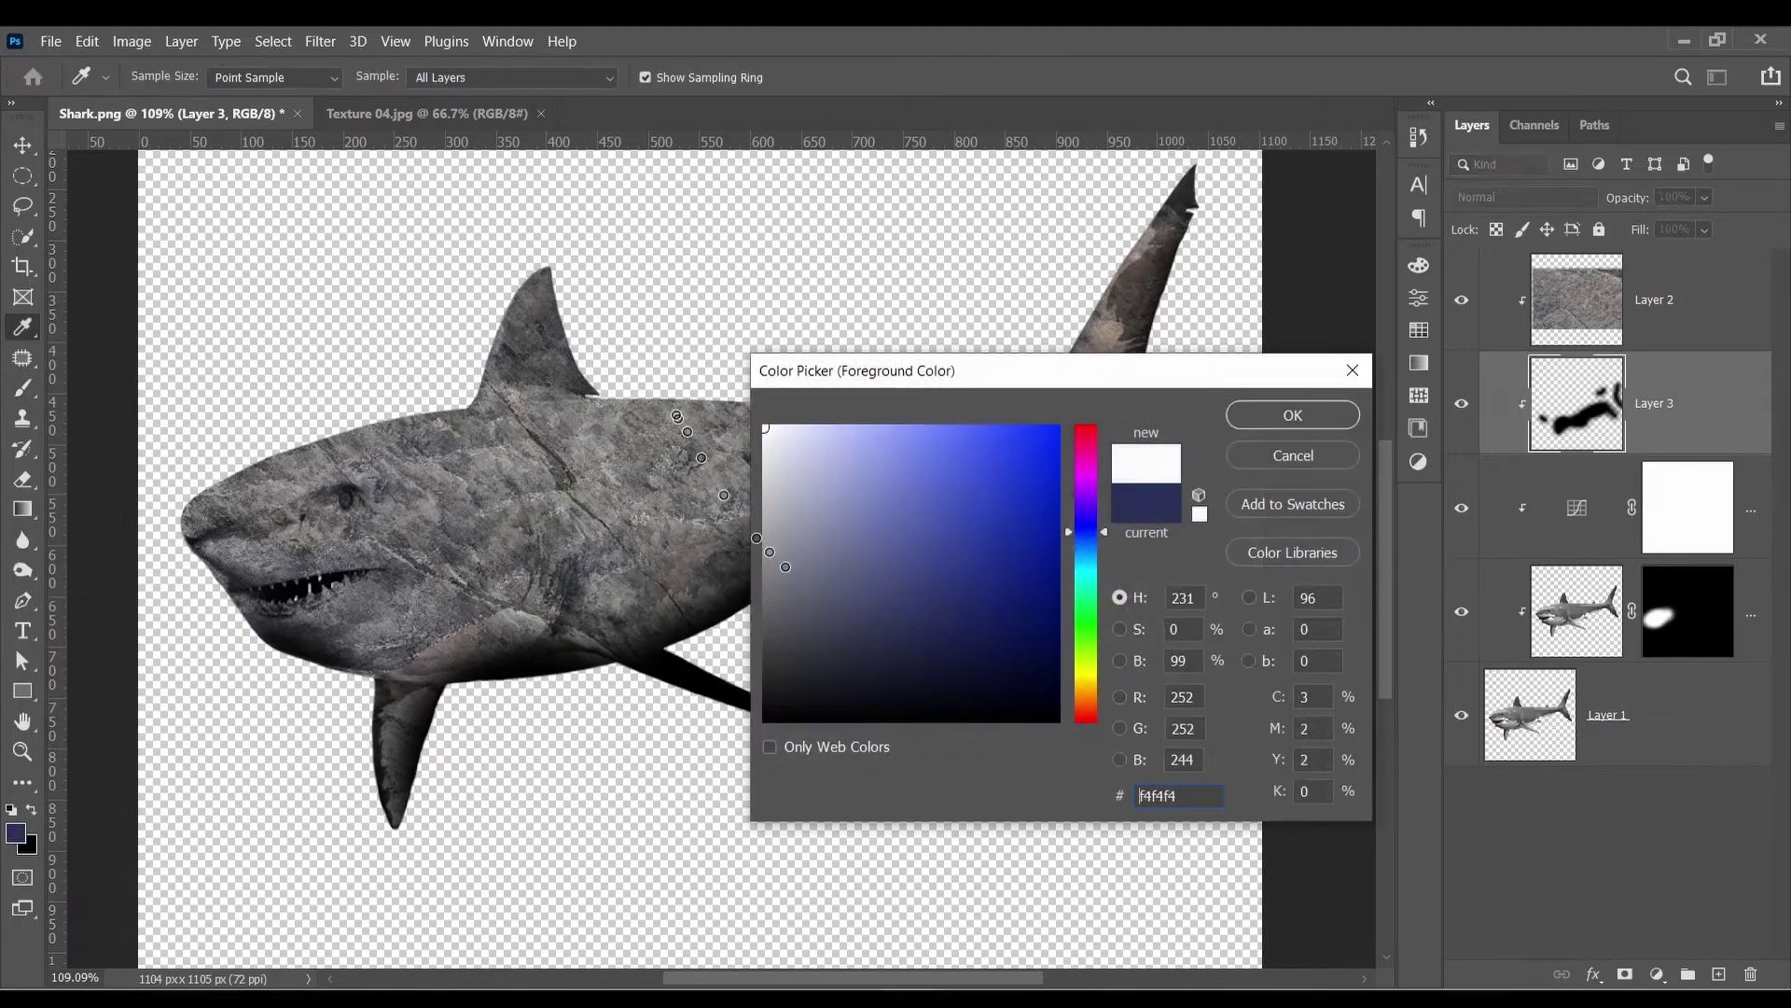
pyautogui.click(1292, 426)
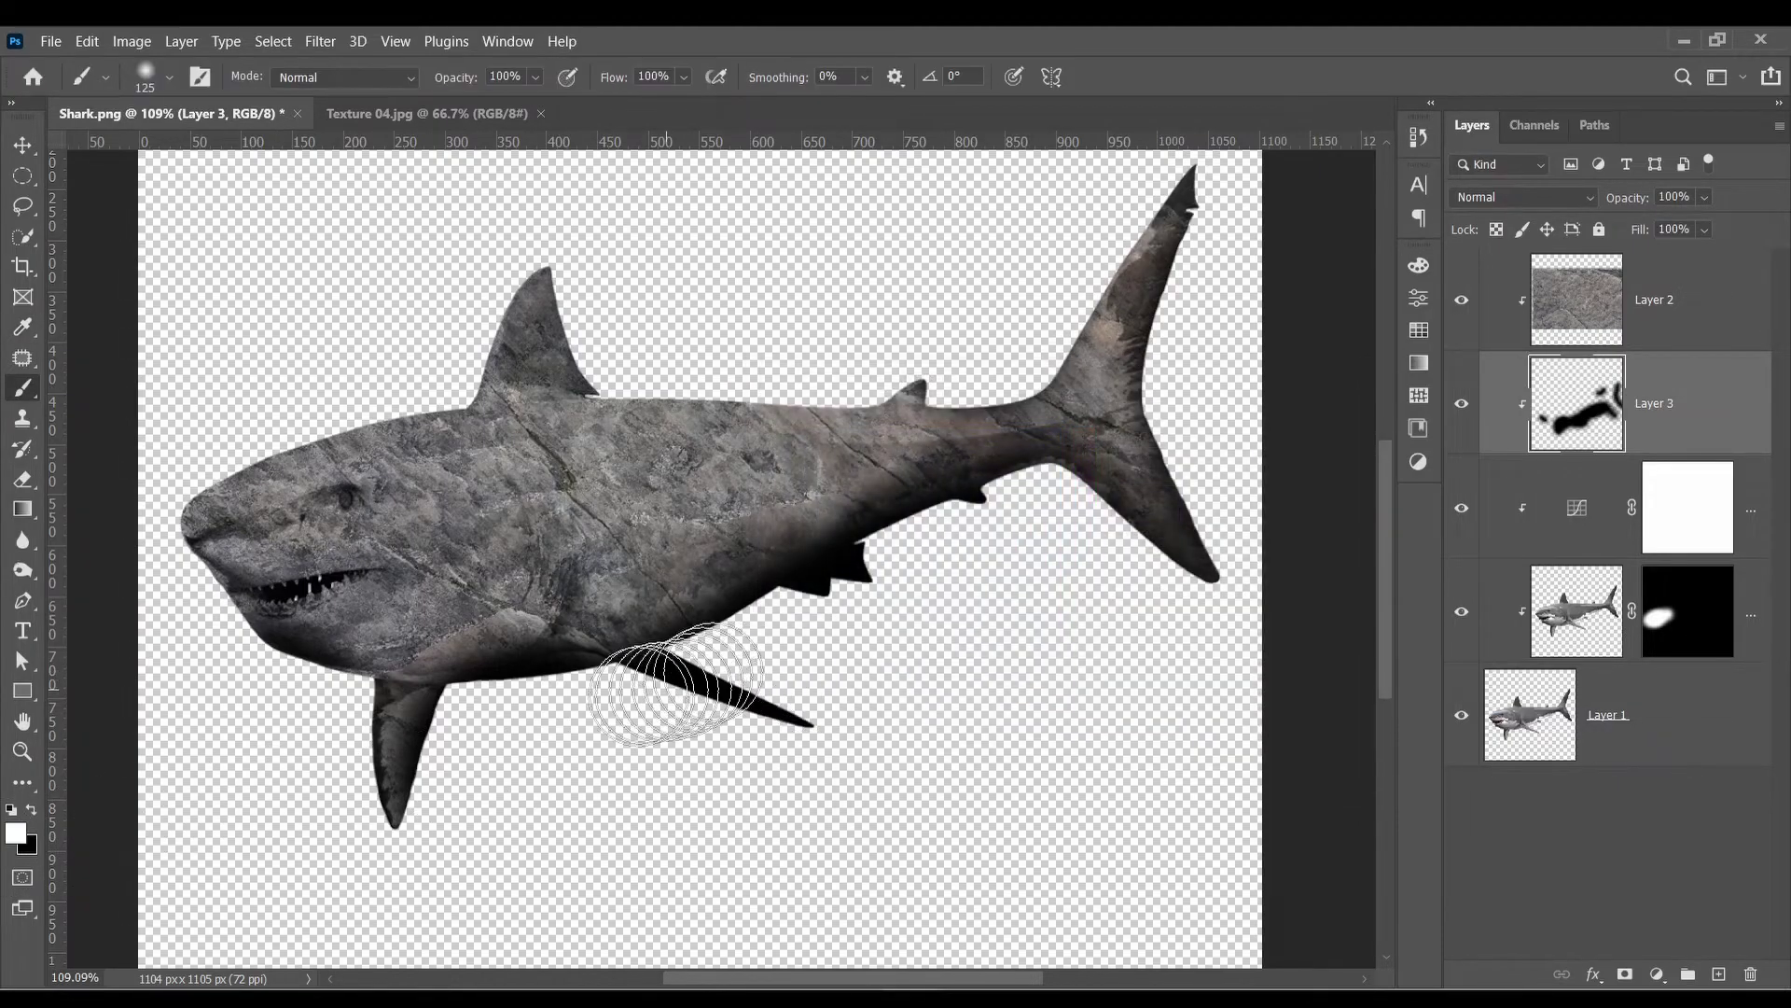
pyautogui.moveTo(620, 717); pyautogui.dragTo(756, 769)
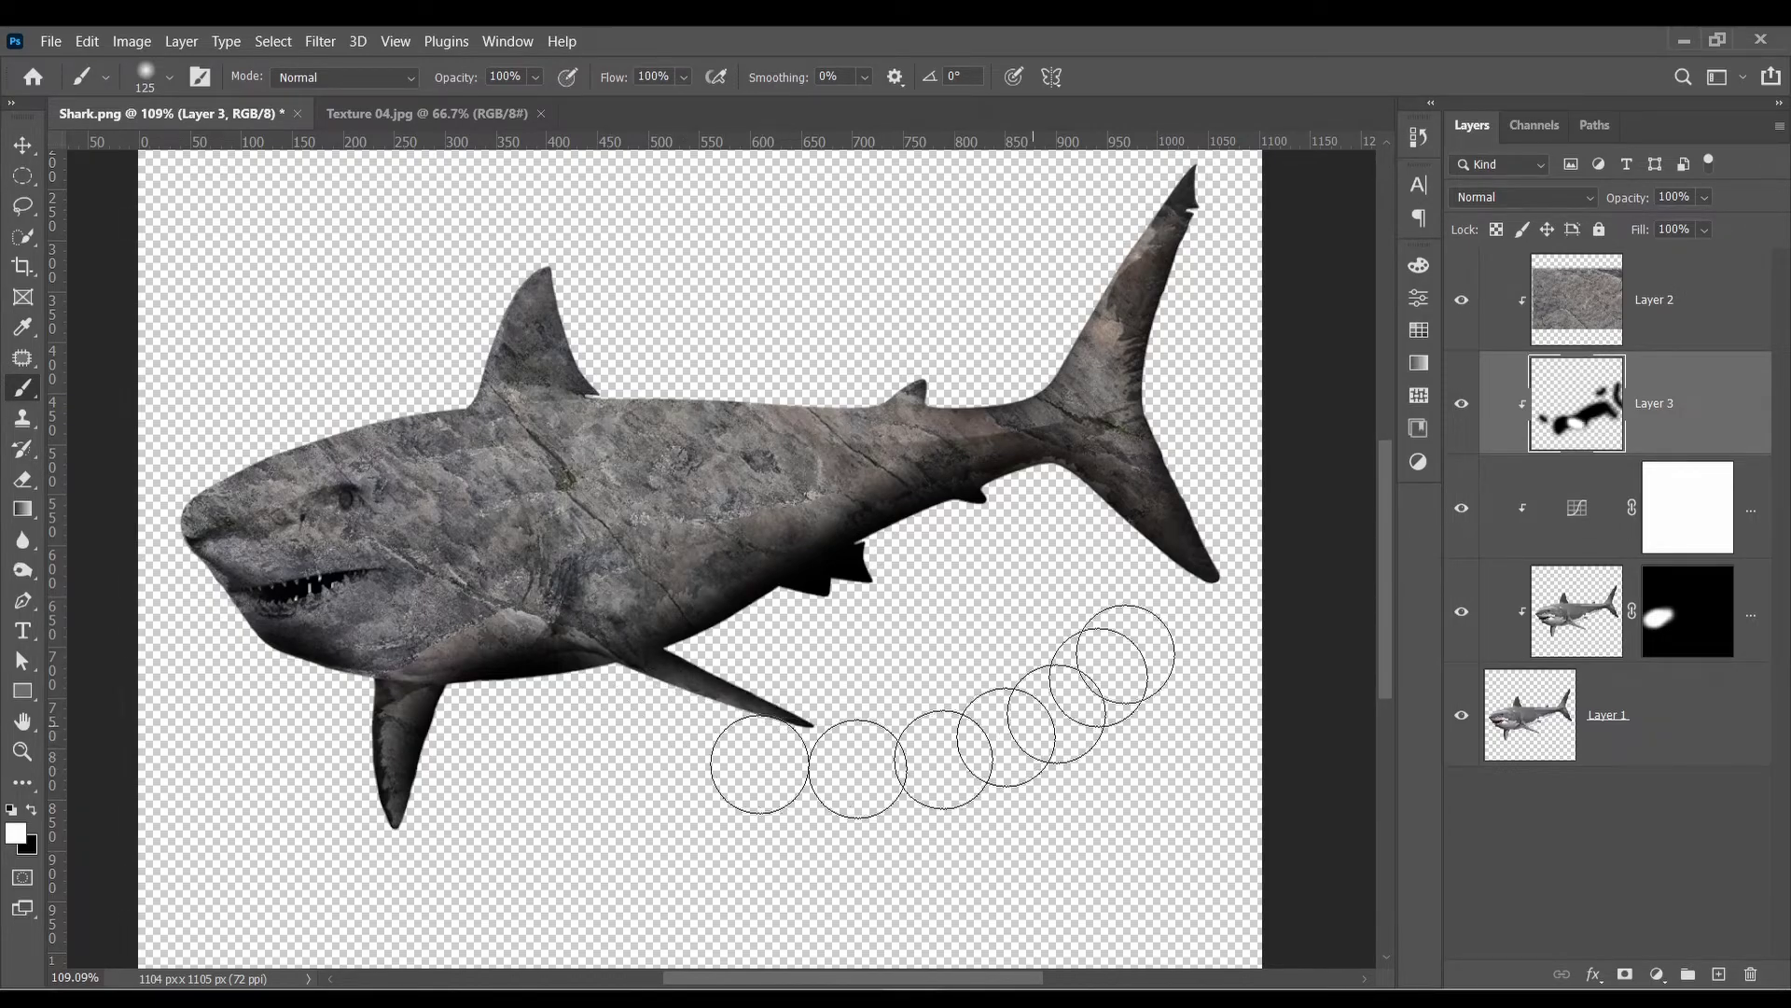
# Step: Lower the shading layer's opacity to about 47% and compare it on and off
pyautogui.moveTo(1573, 219); pyautogui.dragTo(1562, 224)
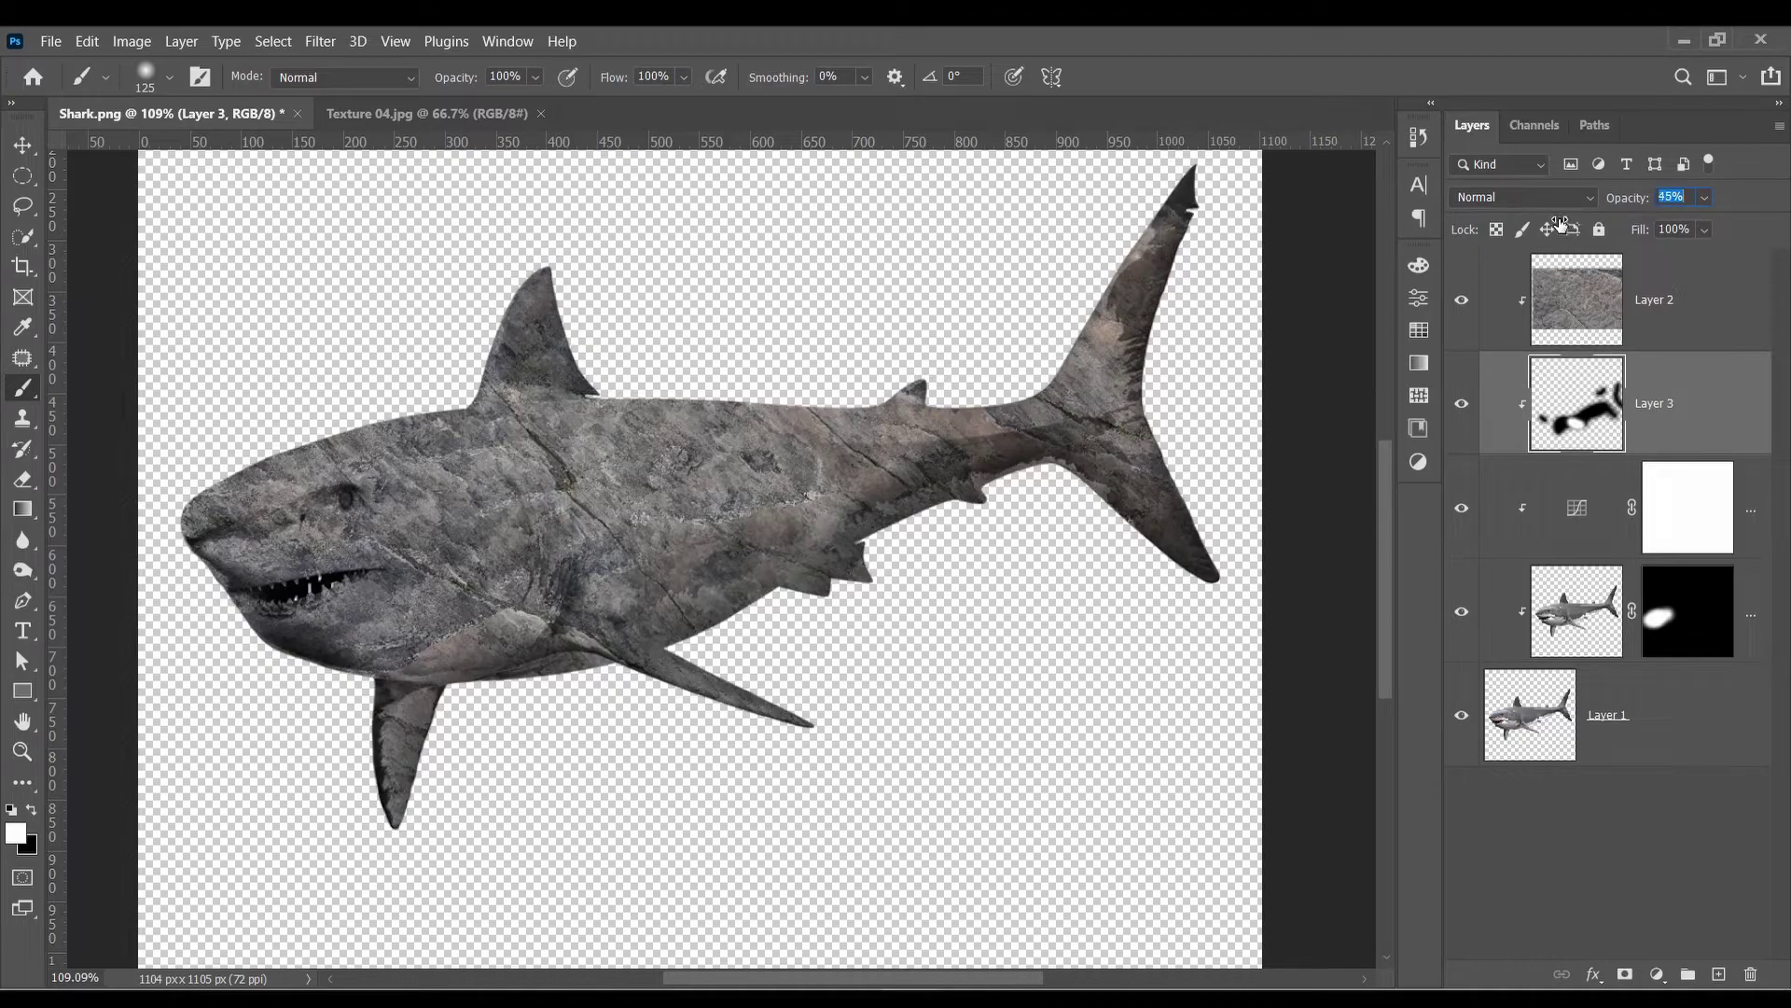
pyautogui.click(1462, 403)
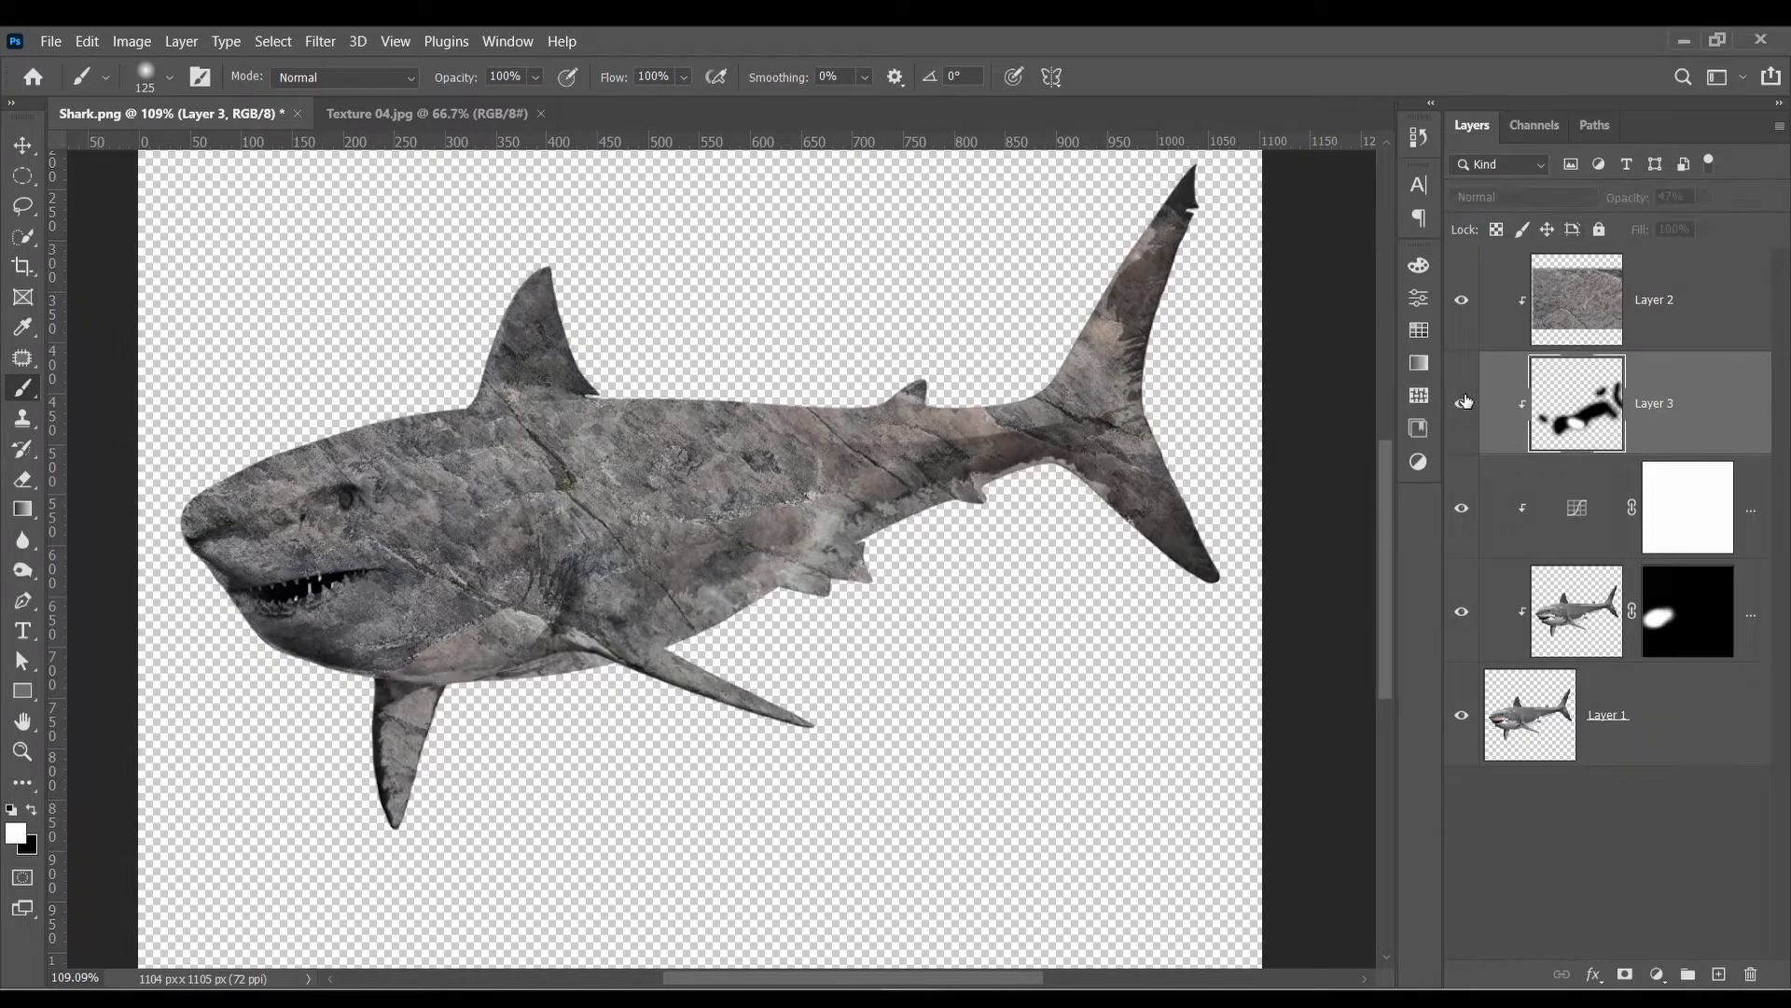
pyautogui.click(1462, 403)
pyautogui.hotkey('ctrl', '0')
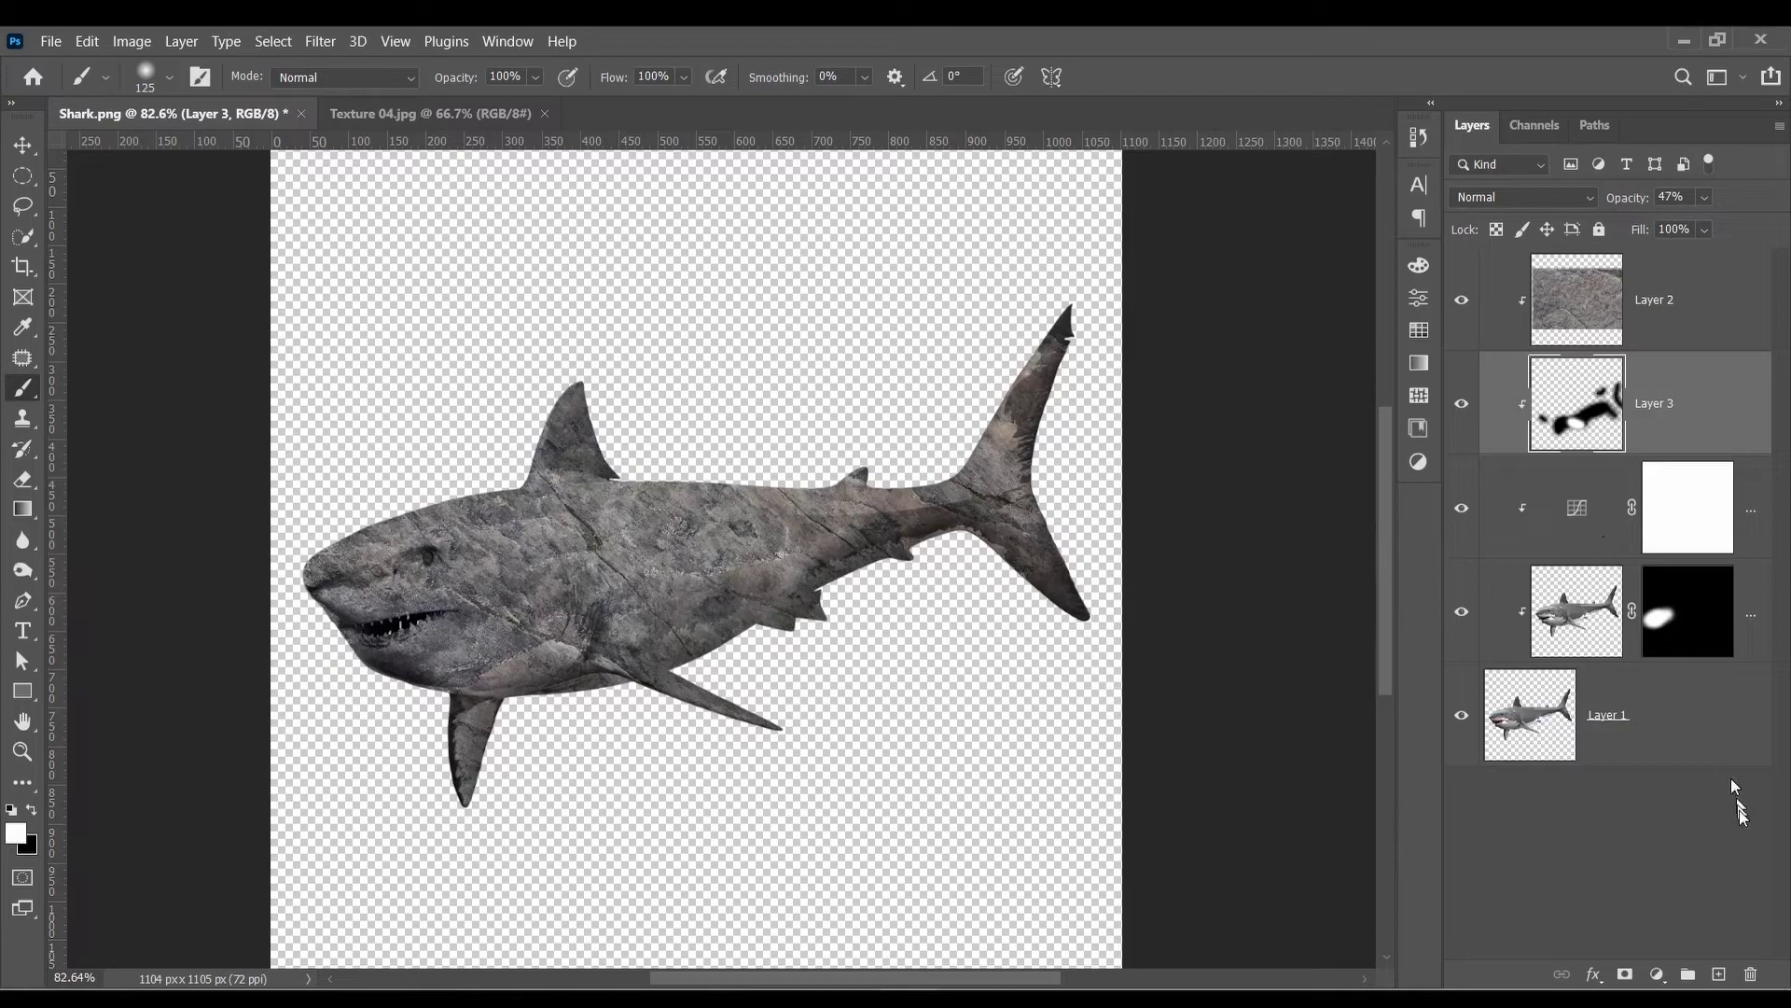
# Step: Add Layer 4 above Layer 2 and paint soft white highlights along the shark's head and back
pyautogui.click(1715, 975)
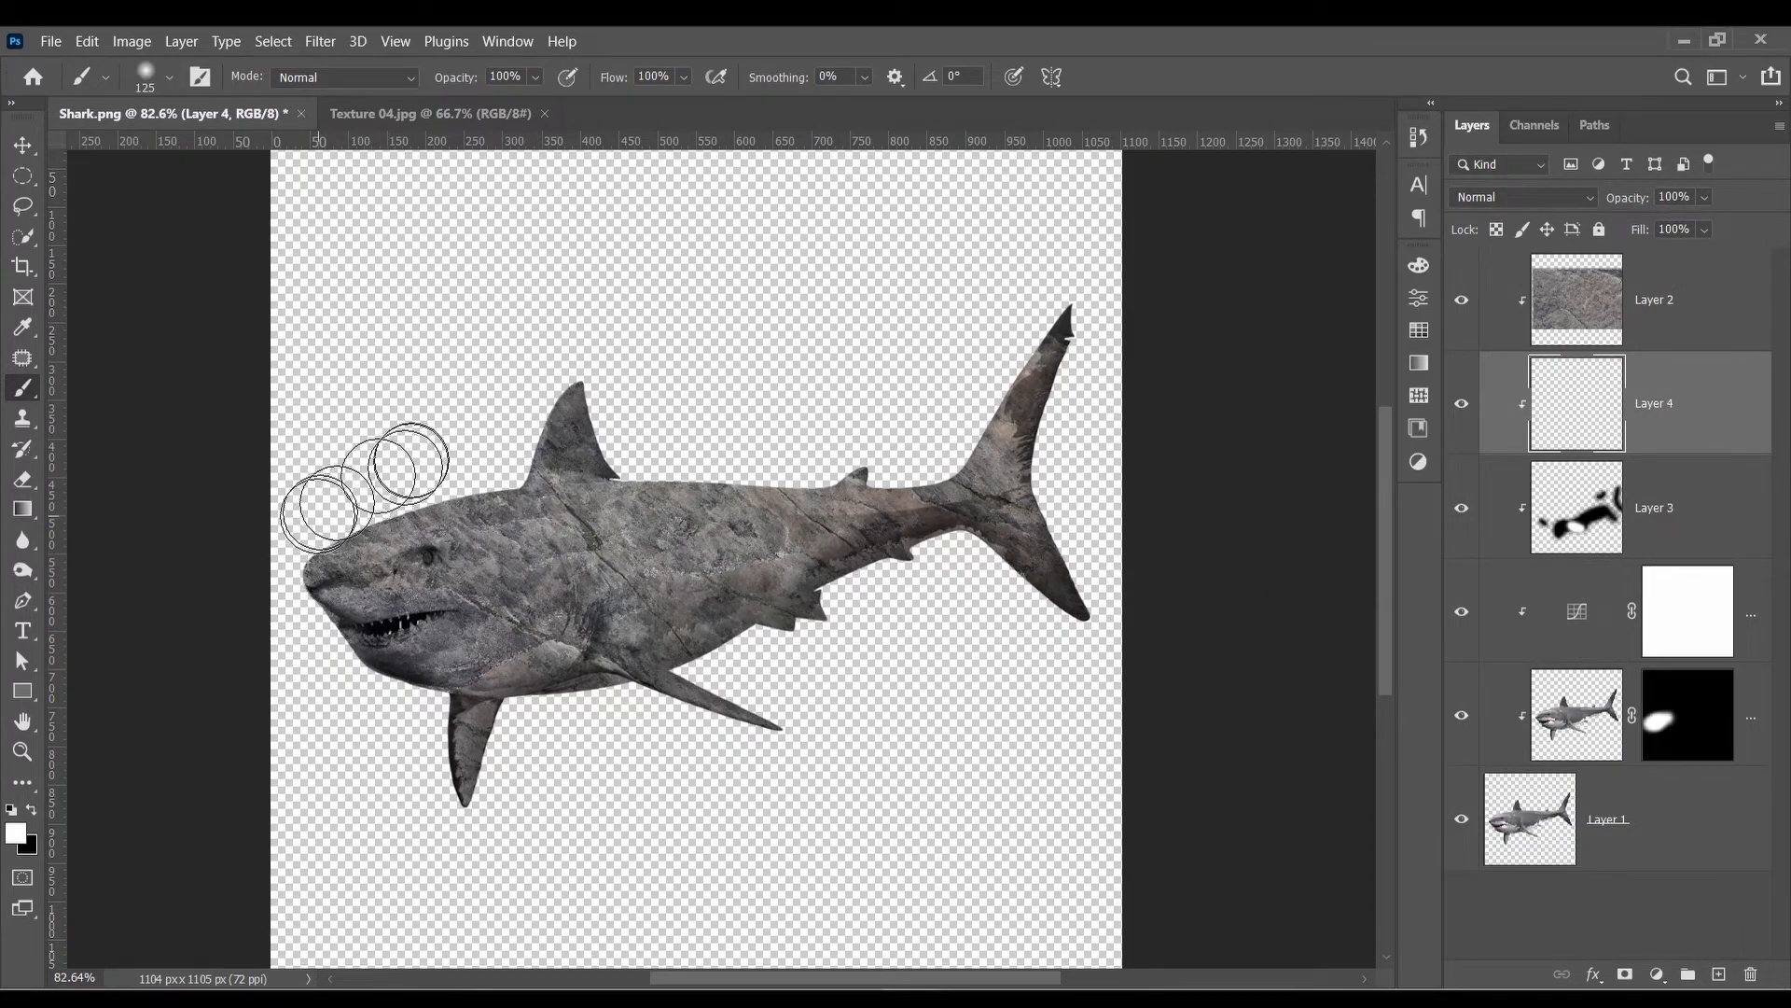
pyautogui.moveTo(1715, 422)
pyautogui.mouseDown()
pyautogui.moveTo(1707, 308)
pyautogui.moveTo(1684, 270)
pyautogui.mouseUp()
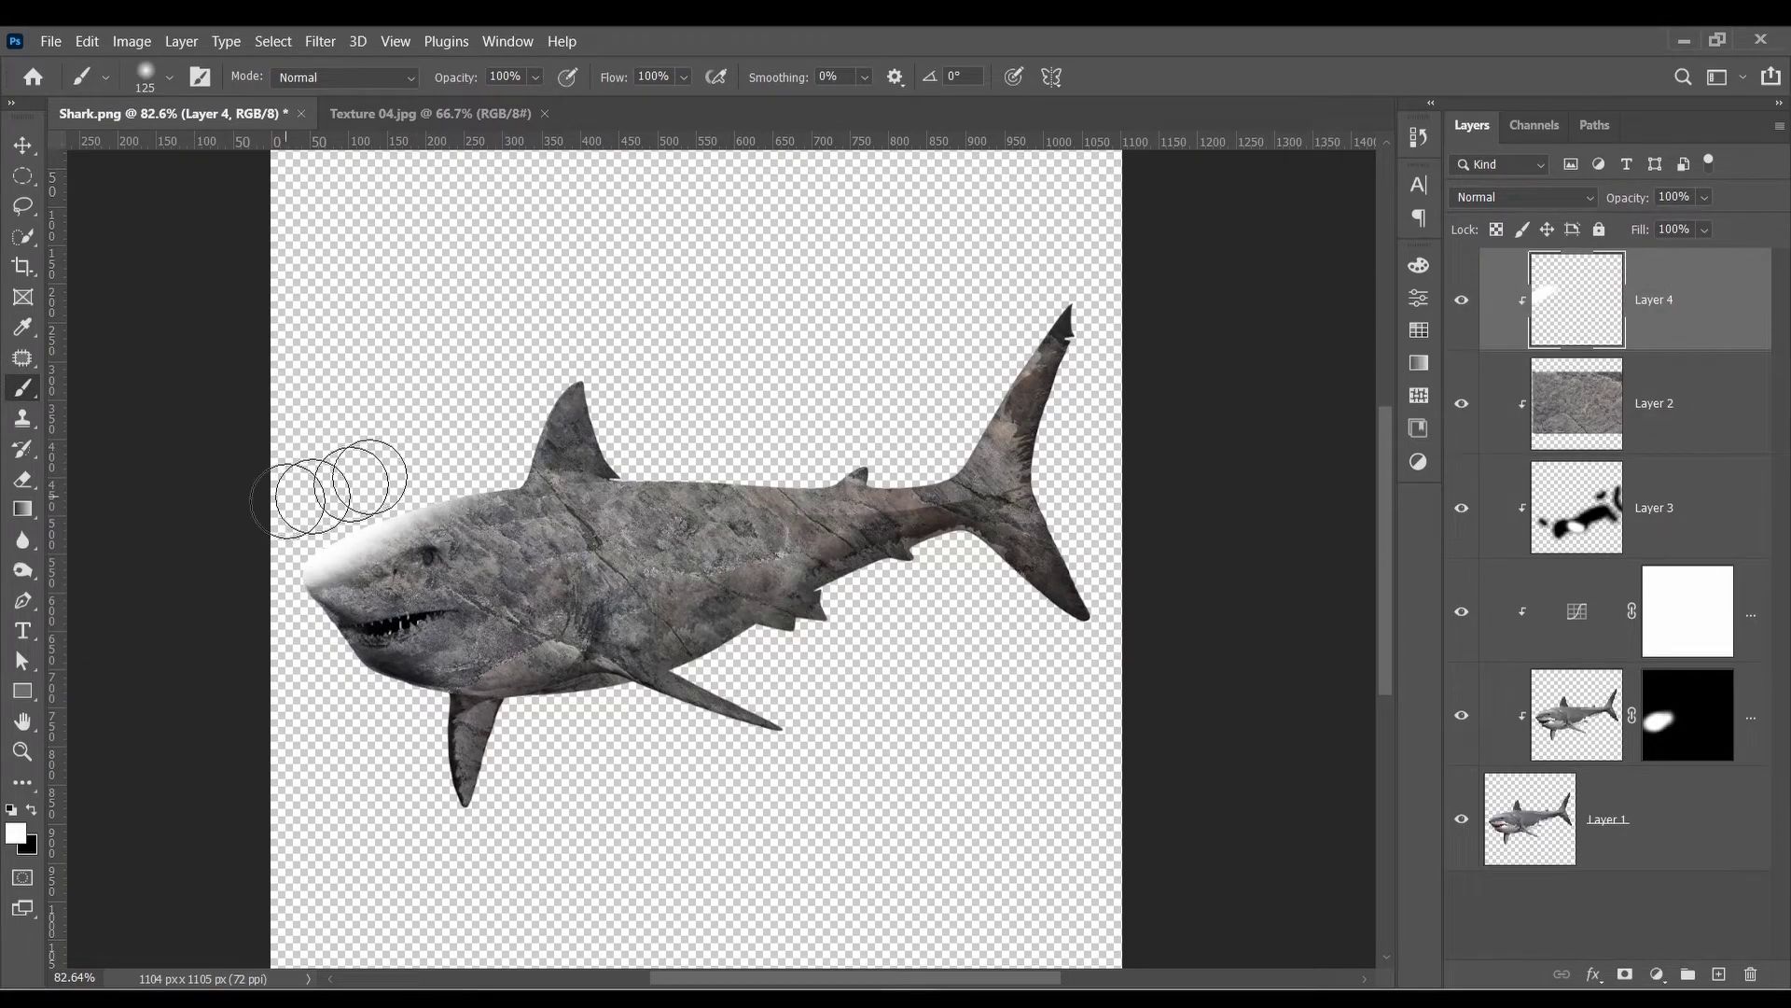
pyautogui.moveTo(320, 480)
pyautogui.mouseDown()
pyautogui.moveTo(518, 438)
pyautogui.moveTo(442, 448)
pyautogui.moveTo(491, 422)
pyautogui.moveTo(518, 351)
pyautogui.moveTo(501, 441)
pyautogui.moveTo(530, 378)
pyautogui.moveTo(765, 465)
pyautogui.moveTo(640, 446)
pyautogui.moveTo(787, 459)
pyautogui.moveTo(875, 434)
pyautogui.moveTo(899, 449)
pyautogui.moveTo(952, 368)
pyautogui.mouseUp()
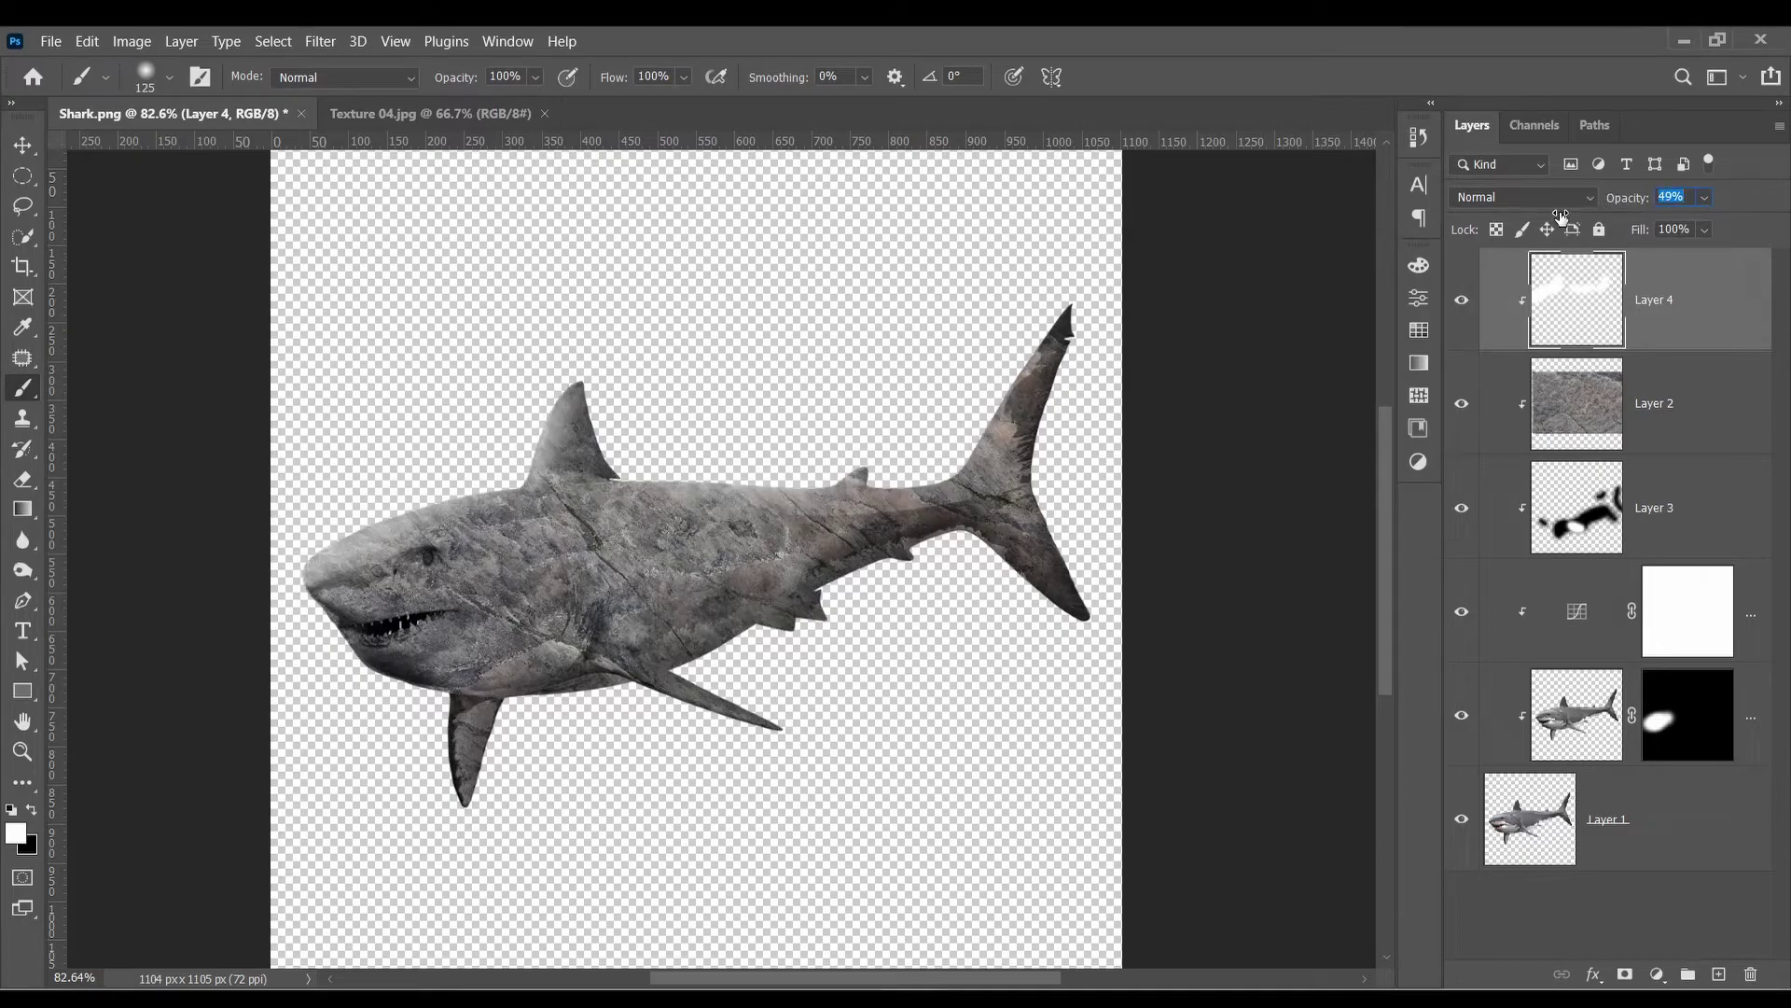
pyautogui.click(1465, 300)
pyautogui.click(1465, 299)
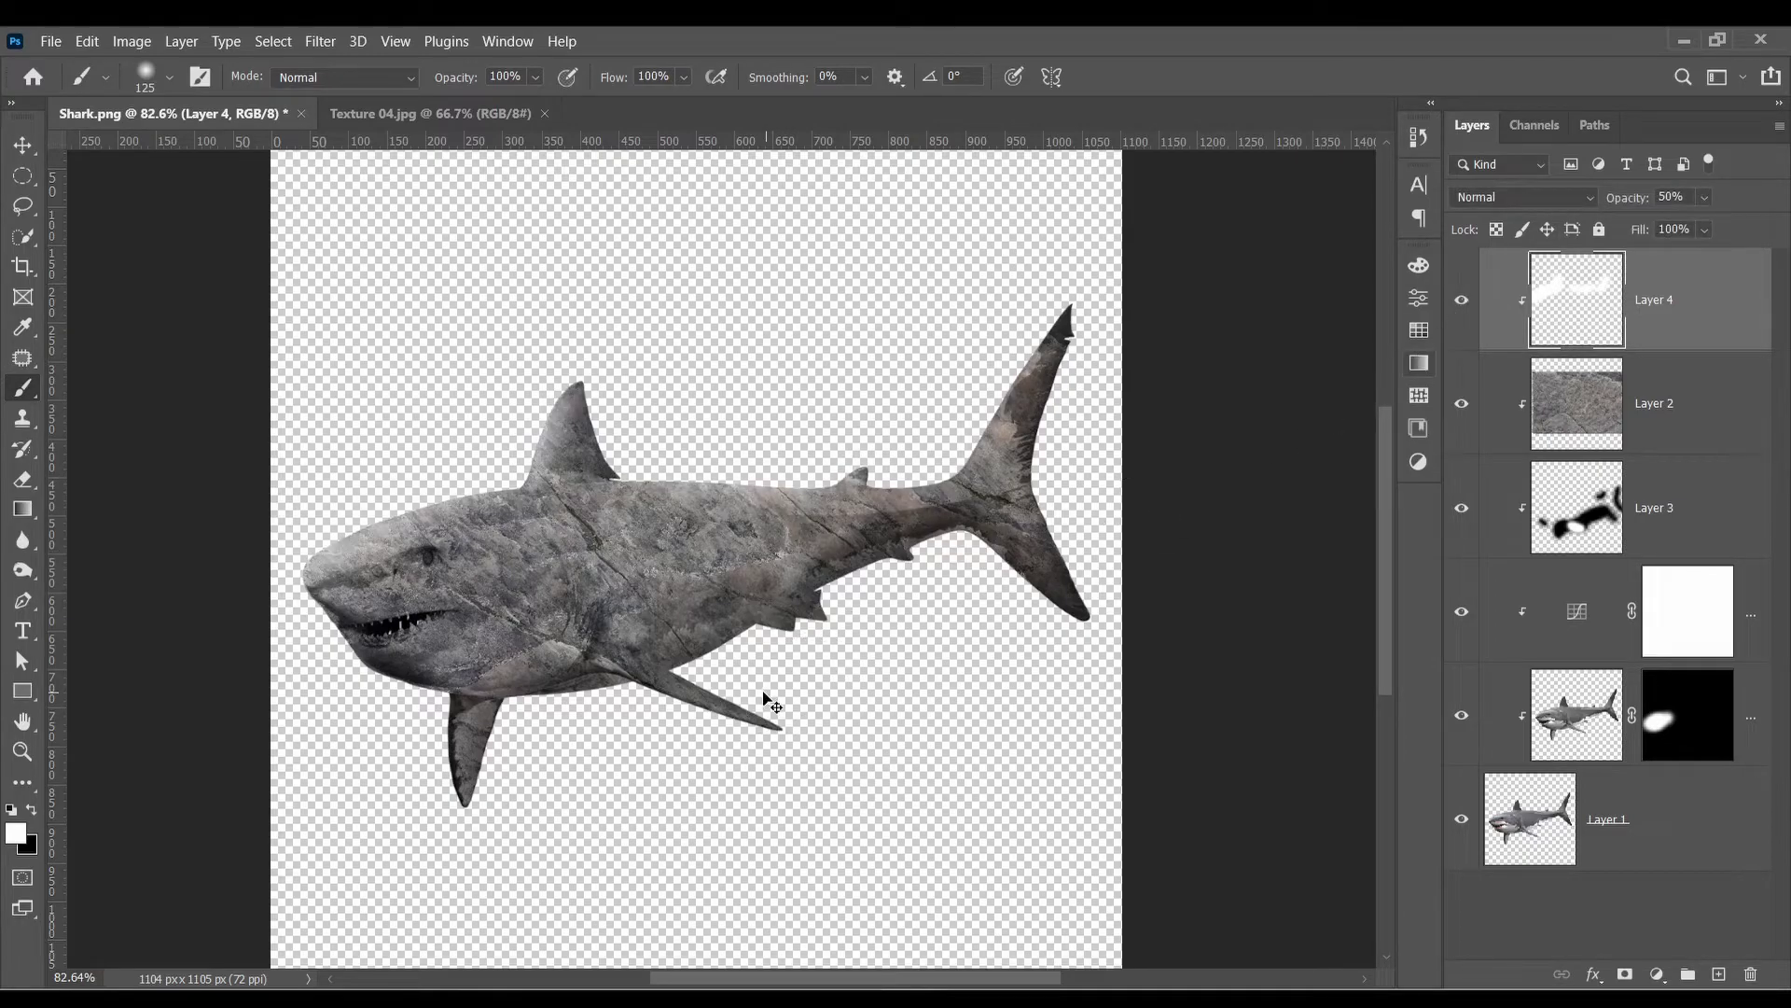
pyautogui.scroll(-2, 793, 709)
# Step: Add a black (000000) Solid Color fill layer and move it below Layer 1
pyautogui.click(1698, 866)
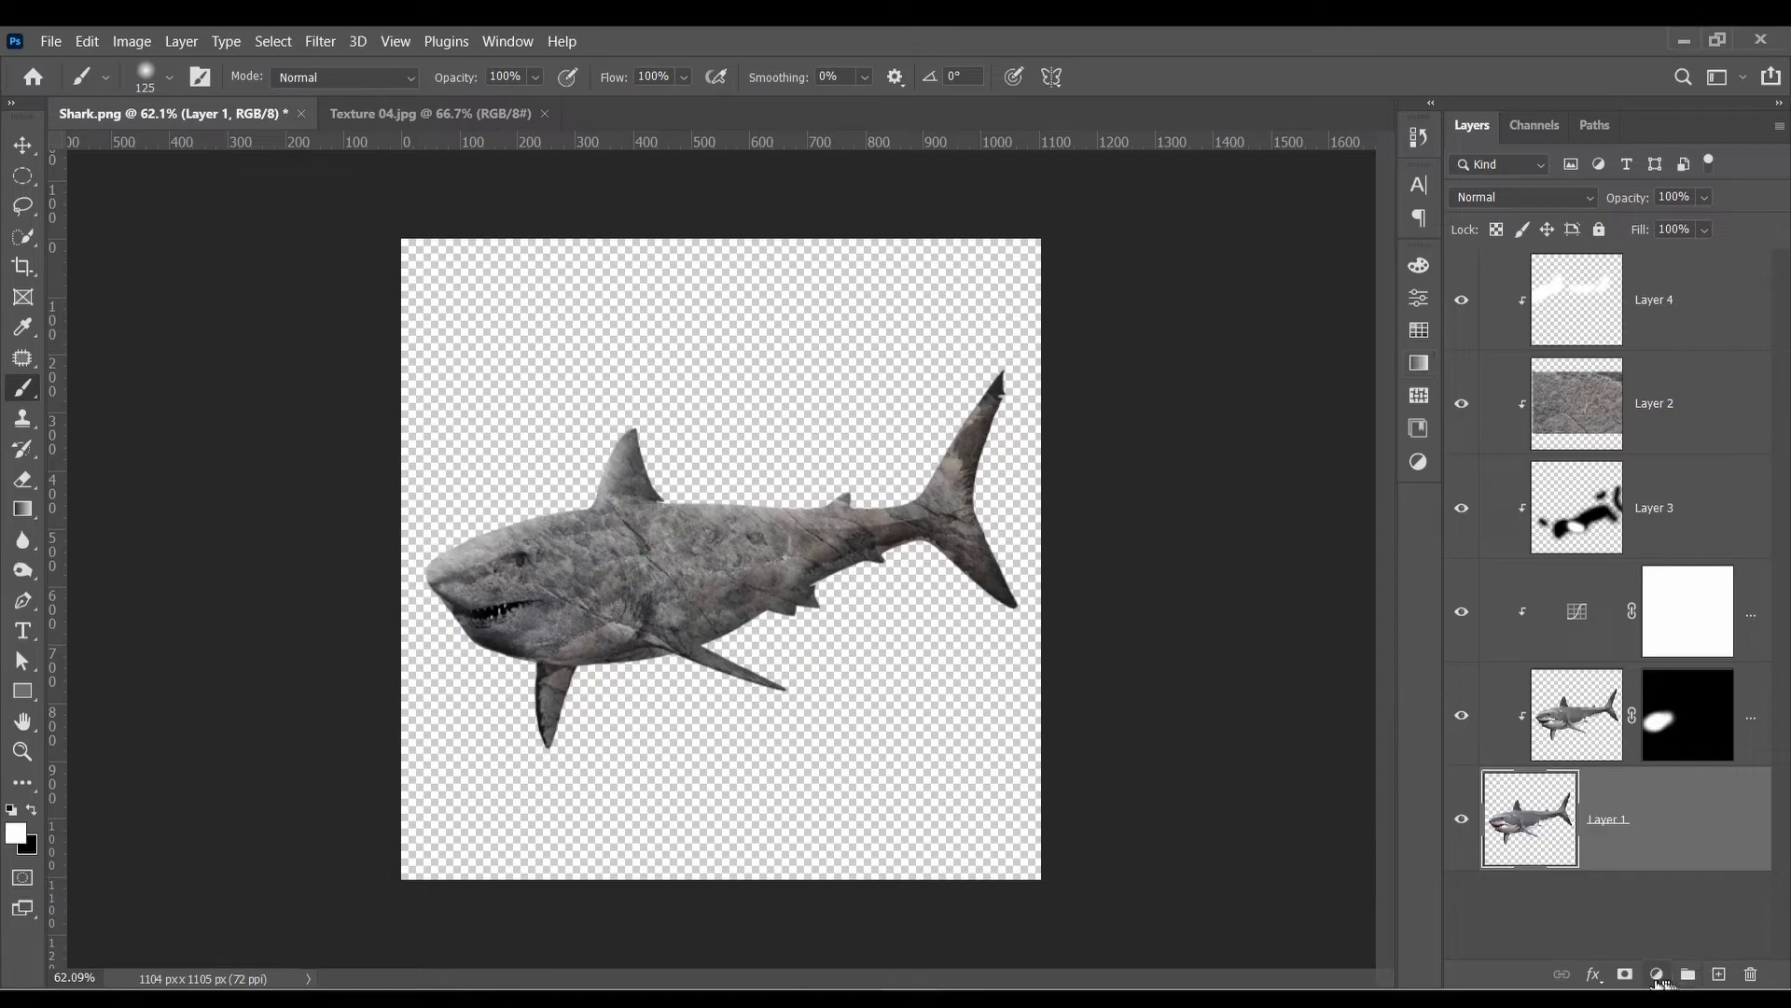
pyautogui.click(1657, 974)
pyautogui.click(1557, 573)
pyautogui.moveTo(897, 678)
pyautogui.mouseDown()
pyautogui.moveTo(1004, 548)
pyautogui.moveTo(752, 732)
pyautogui.mouseUp()
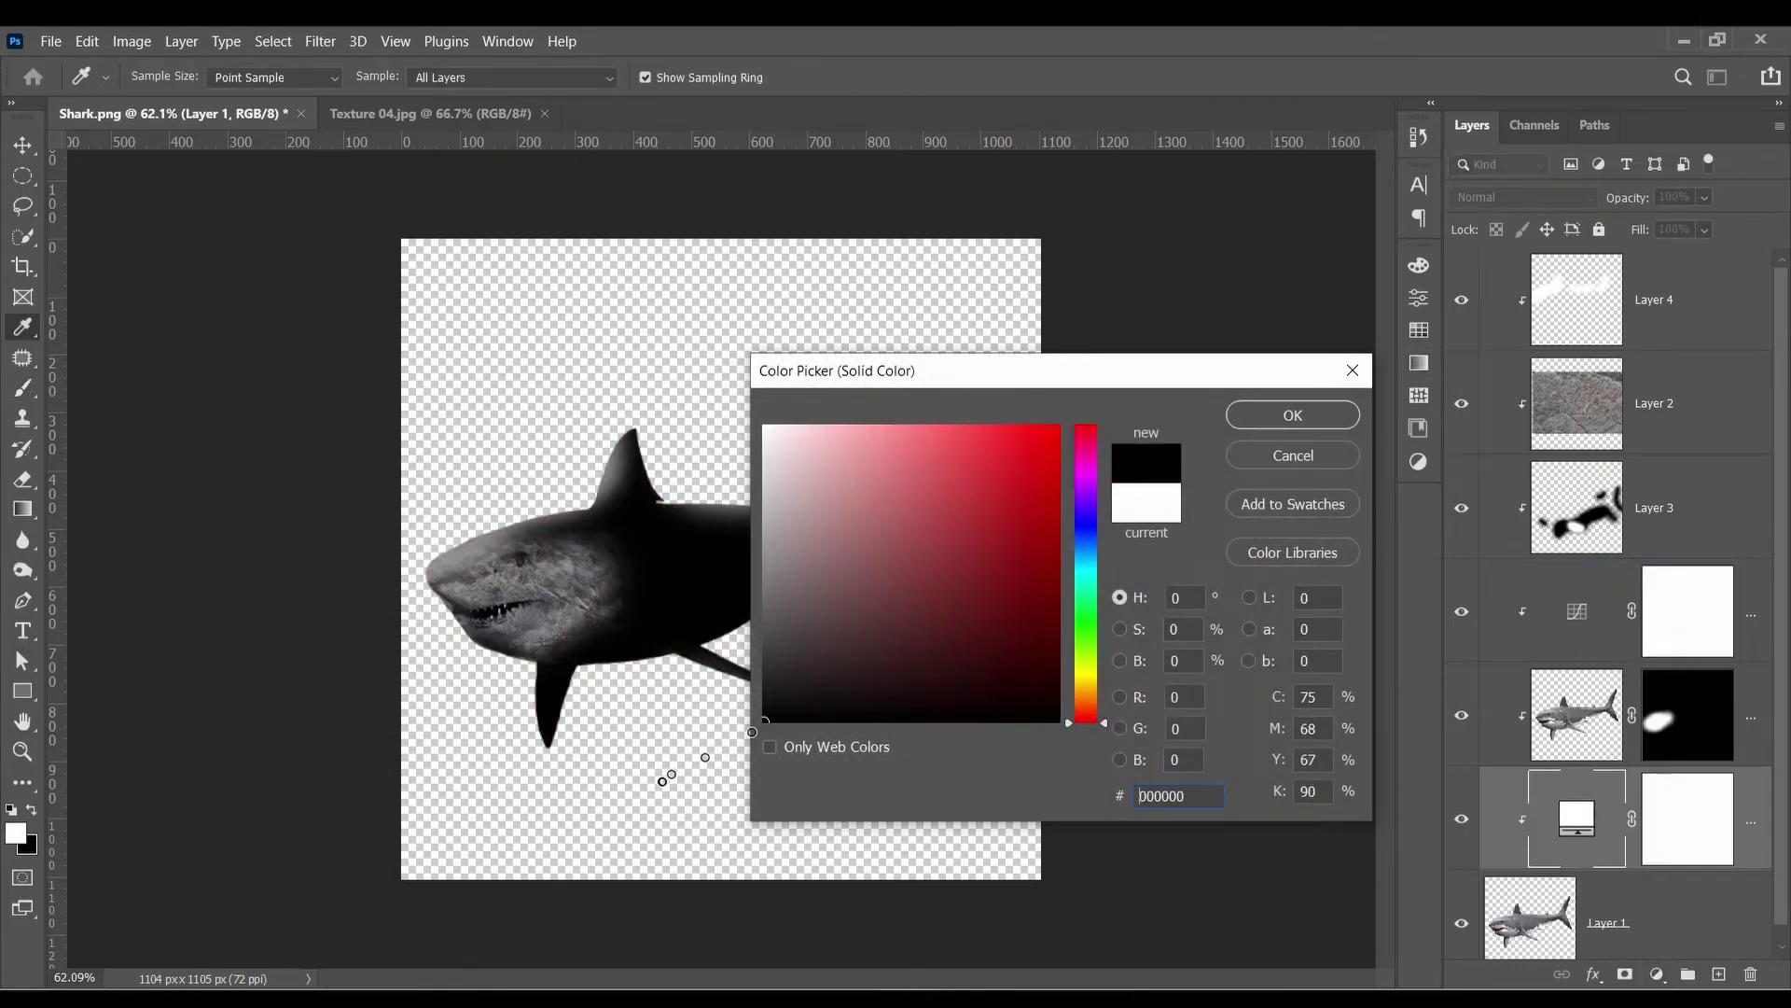
pyautogui.click(1349, 412)
pyautogui.moveTo(1573, 760); pyautogui.dragTo(1590, 959)
pyautogui.scroll(3, 761, 616)
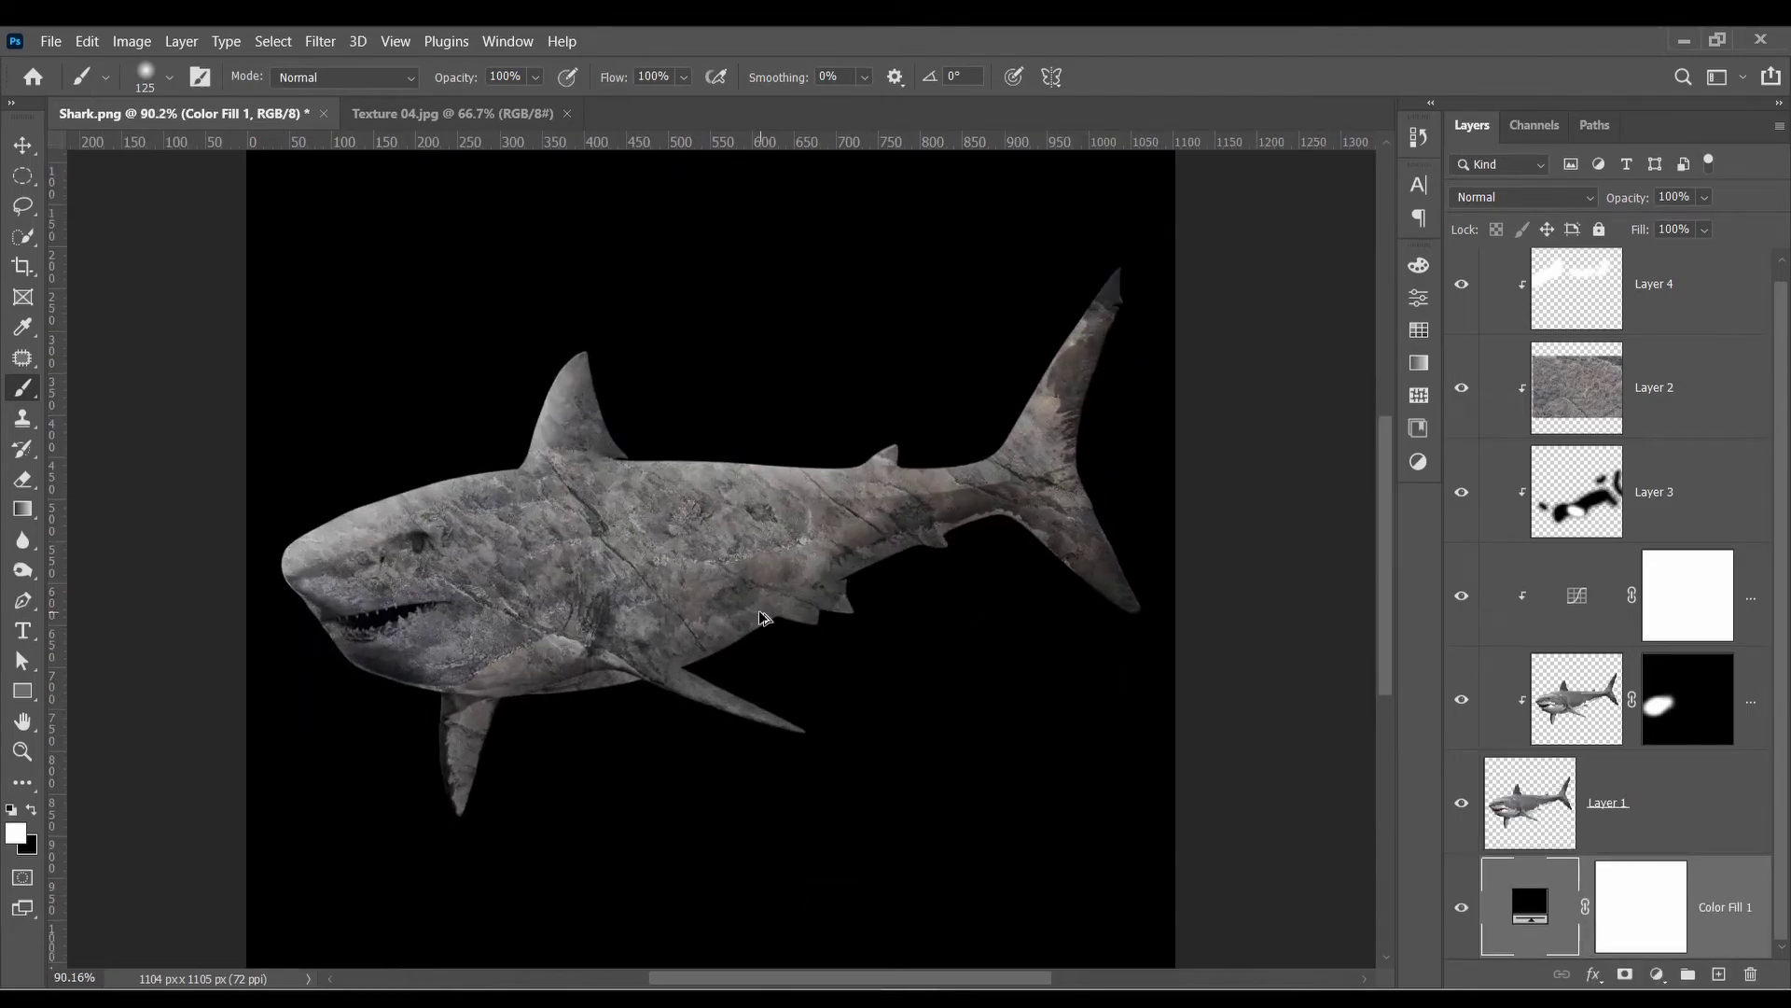
pyautogui.scroll(-3, 760, 615)
# Step: Add Layer 5 above the highlight layer and dab one 500 px soft white glow
pyautogui.scroll(1, 1698, 467)
pyautogui.click(1670, 300)
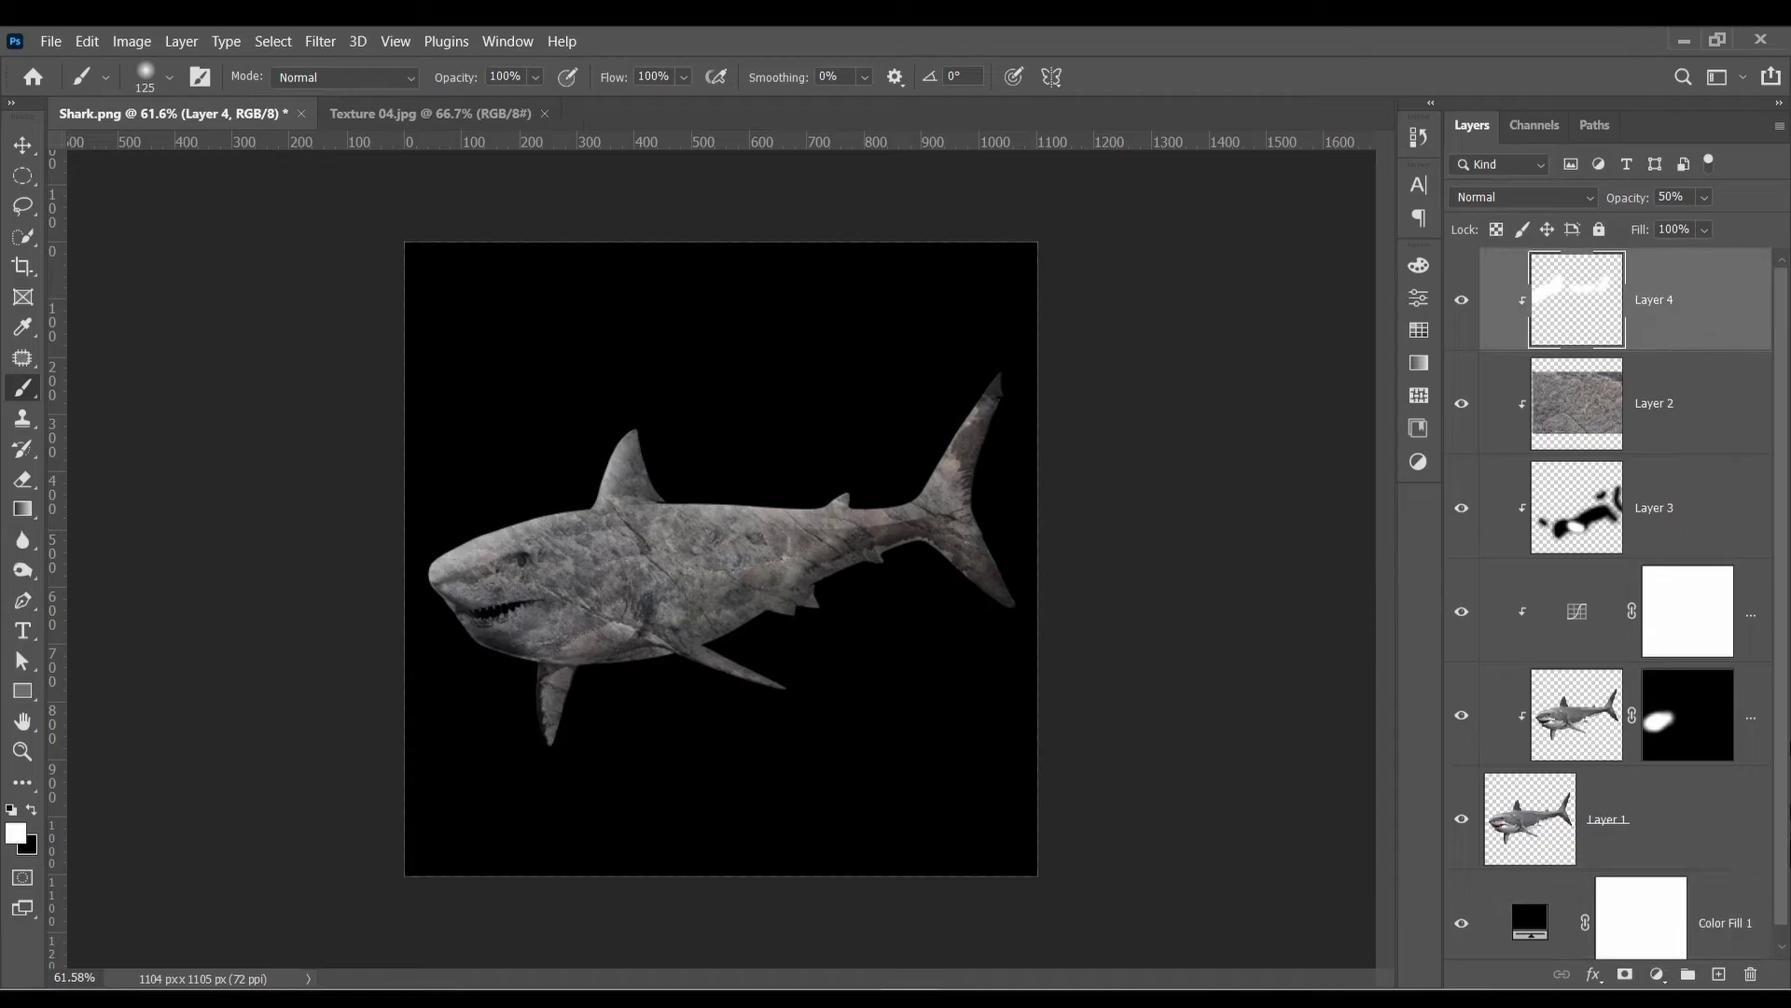
pyautogui.click(1718, 974)
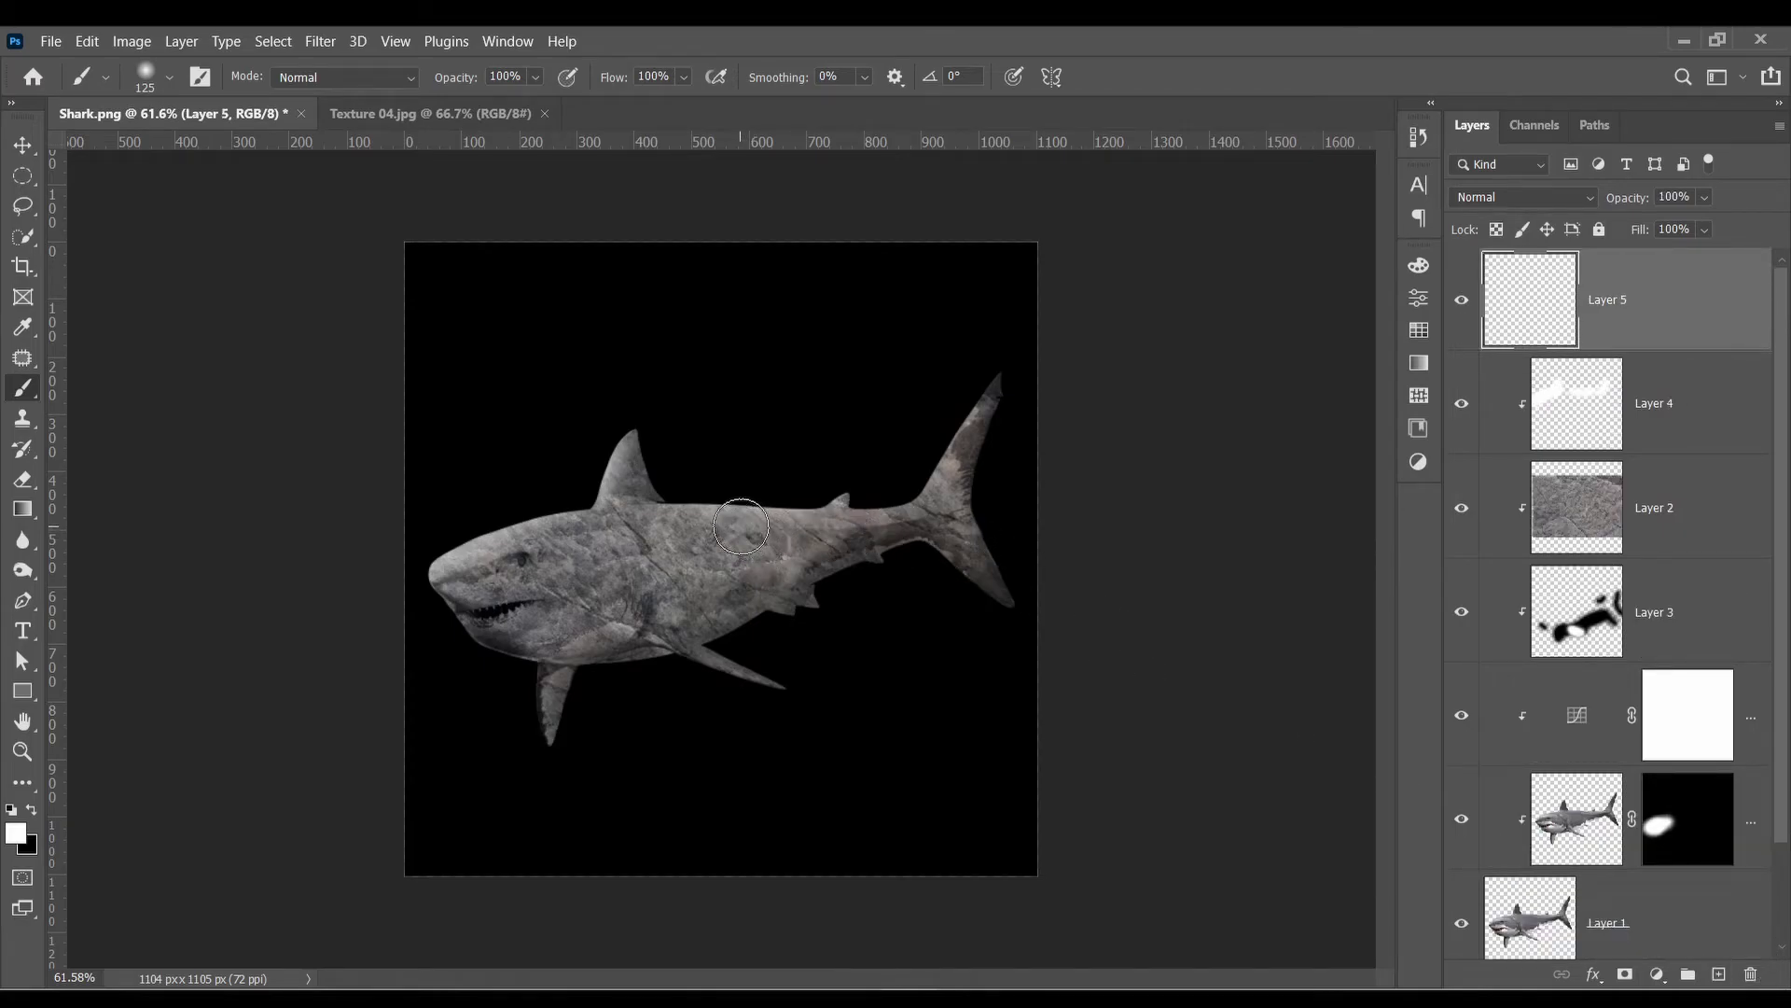
pyautogui.press('[')
pyautogui.press('[')
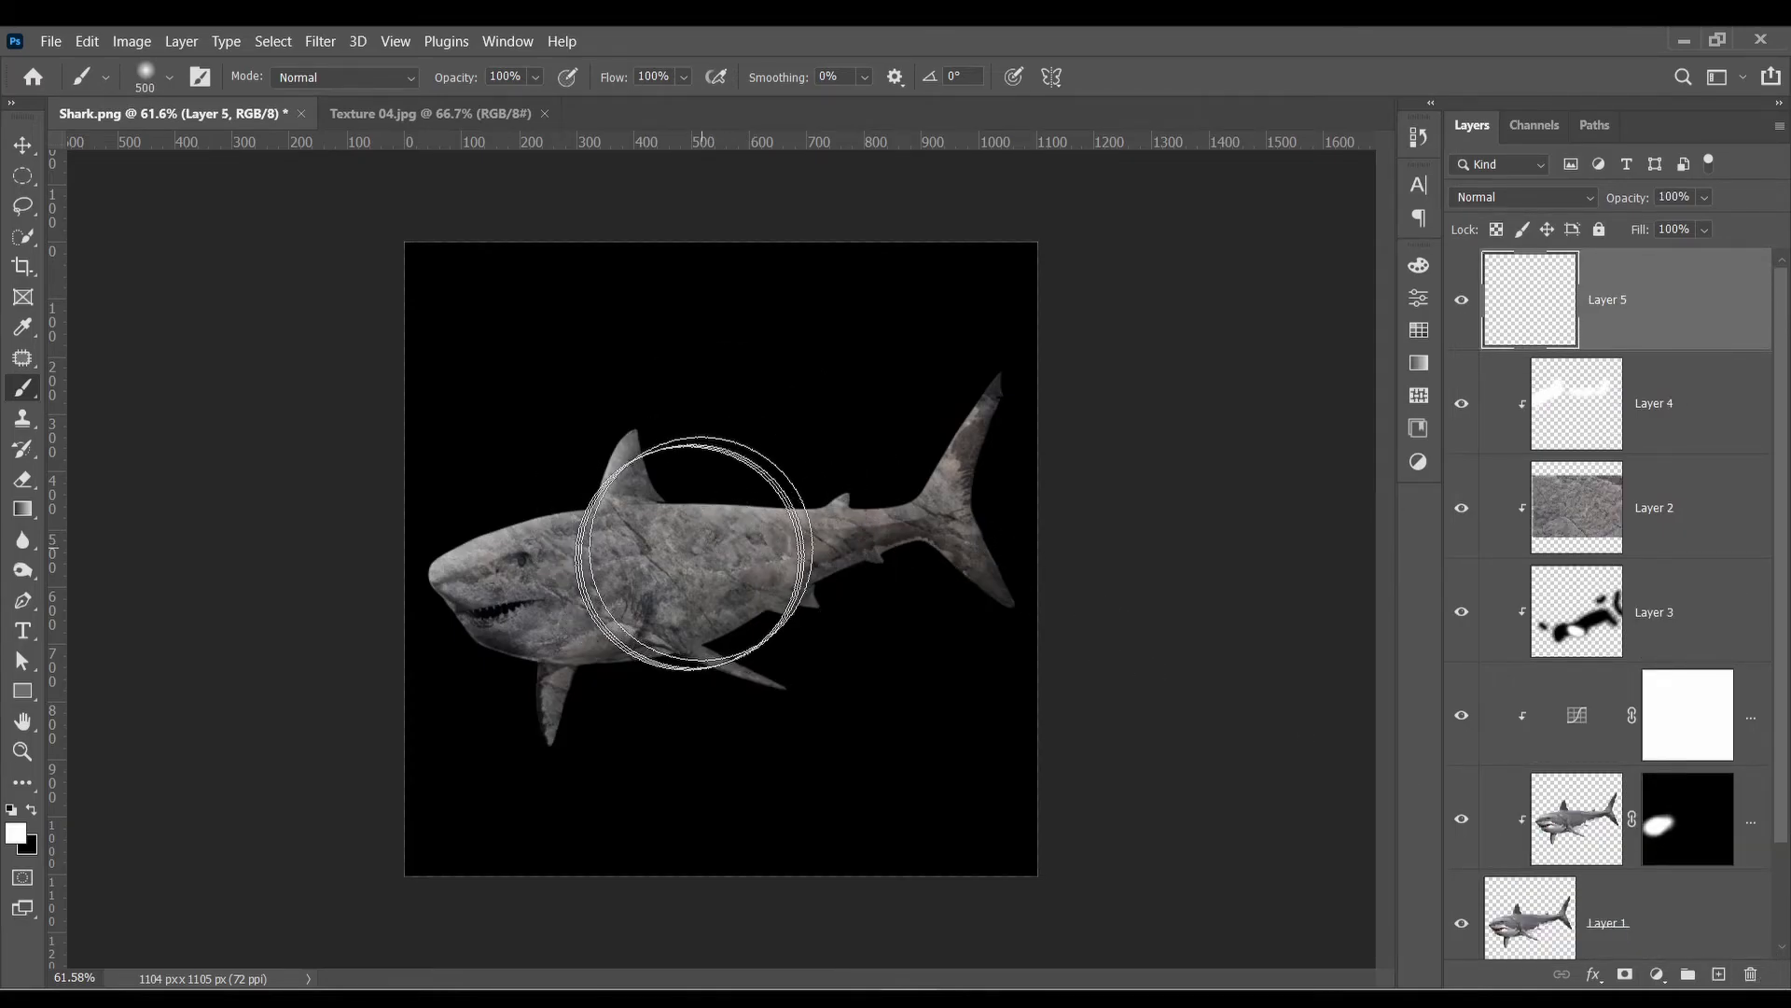
pyautogui.click(685, 555)
# Step: Move the glow to the top-left corner and distort it into a down-right light beam
pyautogui.hotkey('ctrl', 't')
pyautogui.moveTo(720, 564); pyautogui.dragTo(461, 237)
pyautogui.scroll(-3, 692, 486)
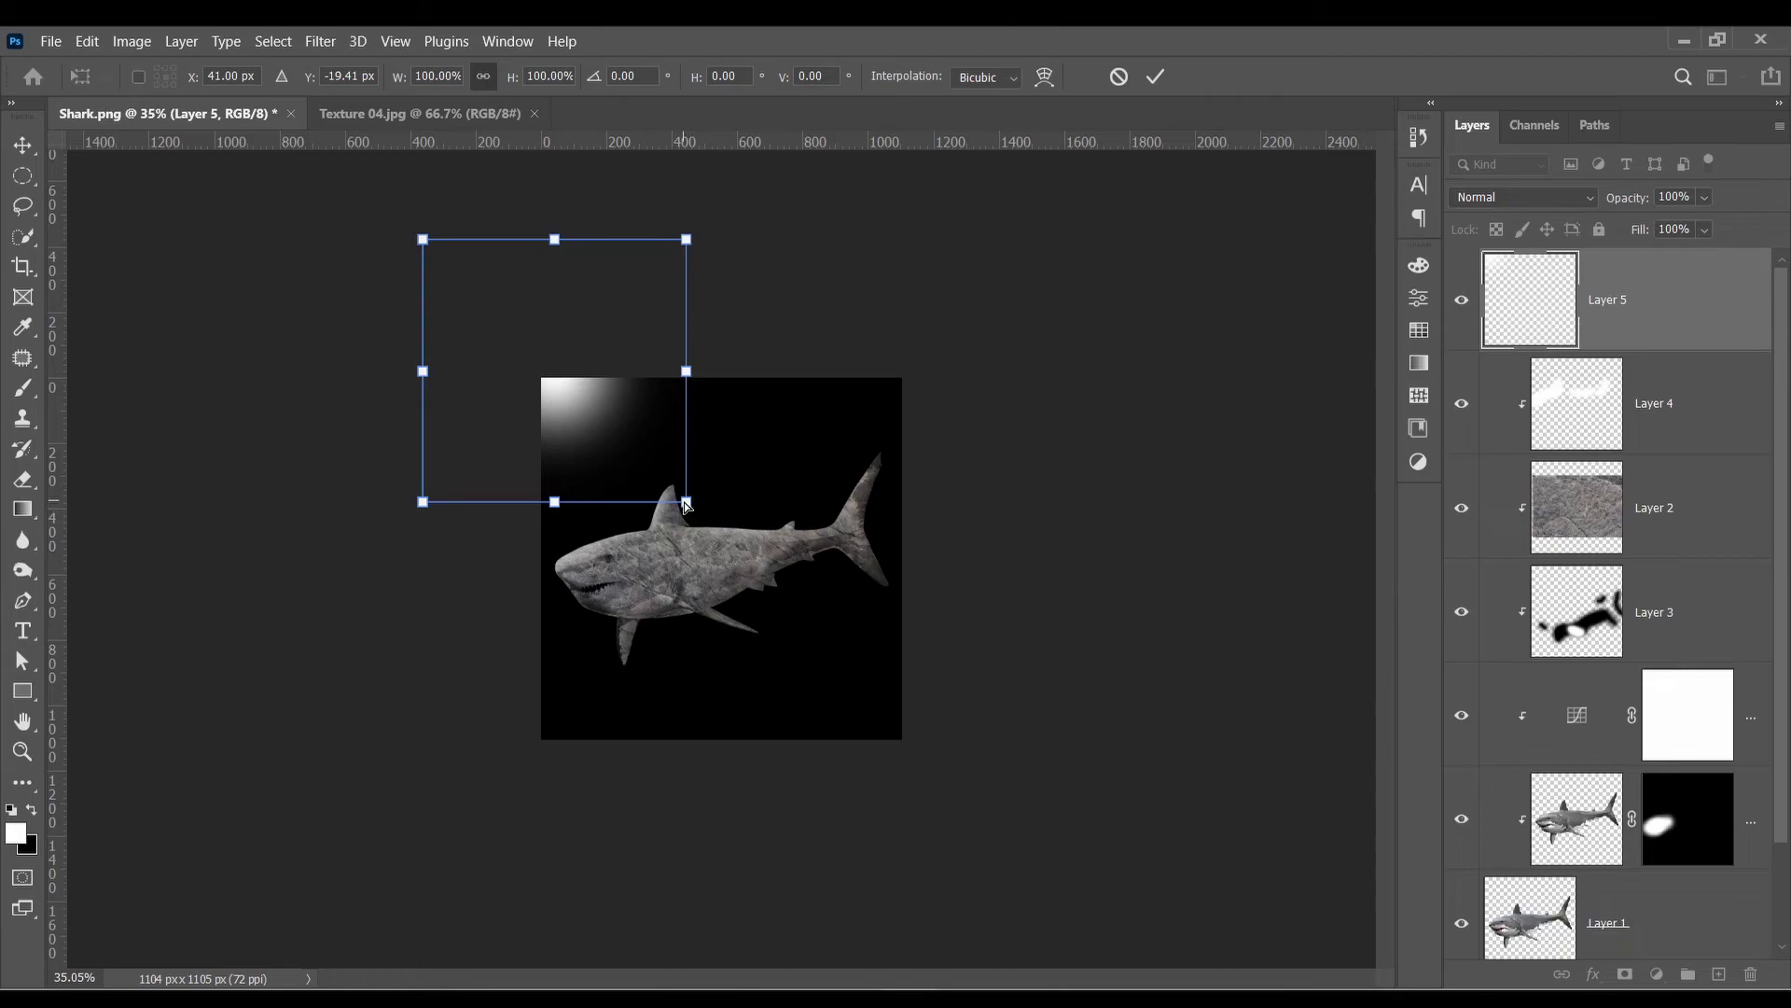
pyautogui.moveTo(686, 505); pyautogui.dragTo(980, 970)
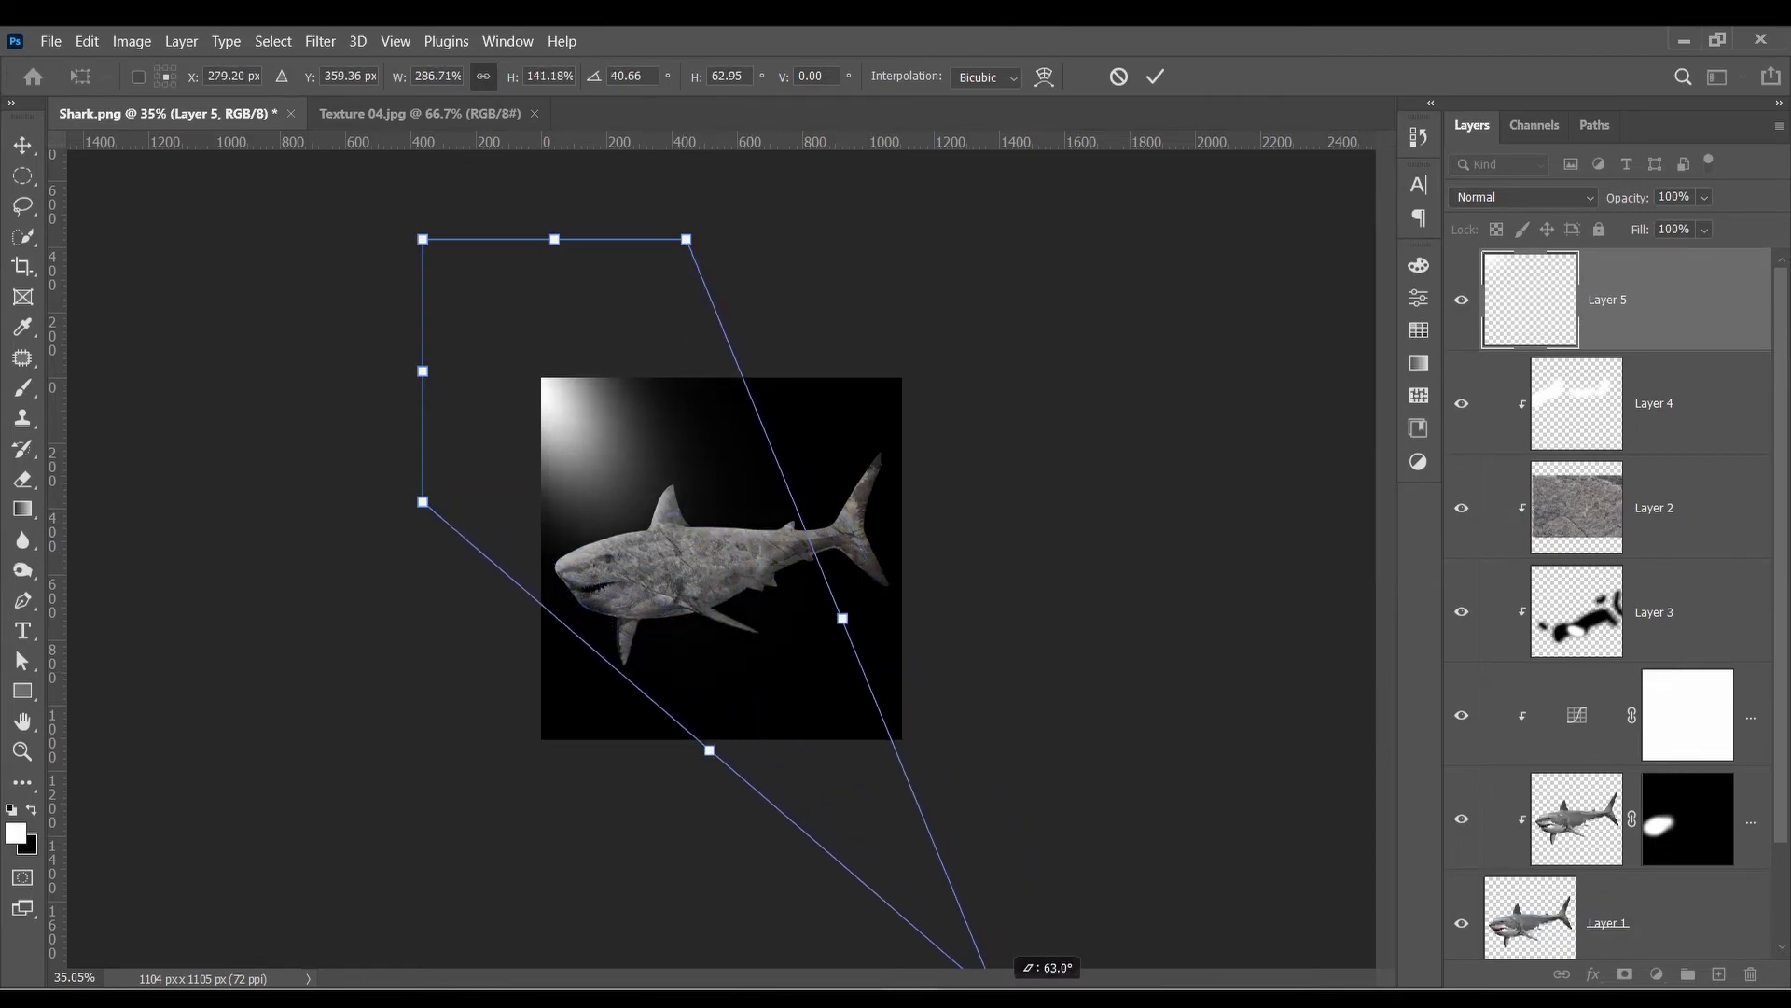
pyautogui.moveTo(719, 647)
pyautogui.mouseDown()
pyautogui.moveTo(700, 601)
pyautogui.moveTo(699, 619)
pyautogui.mouseUp()
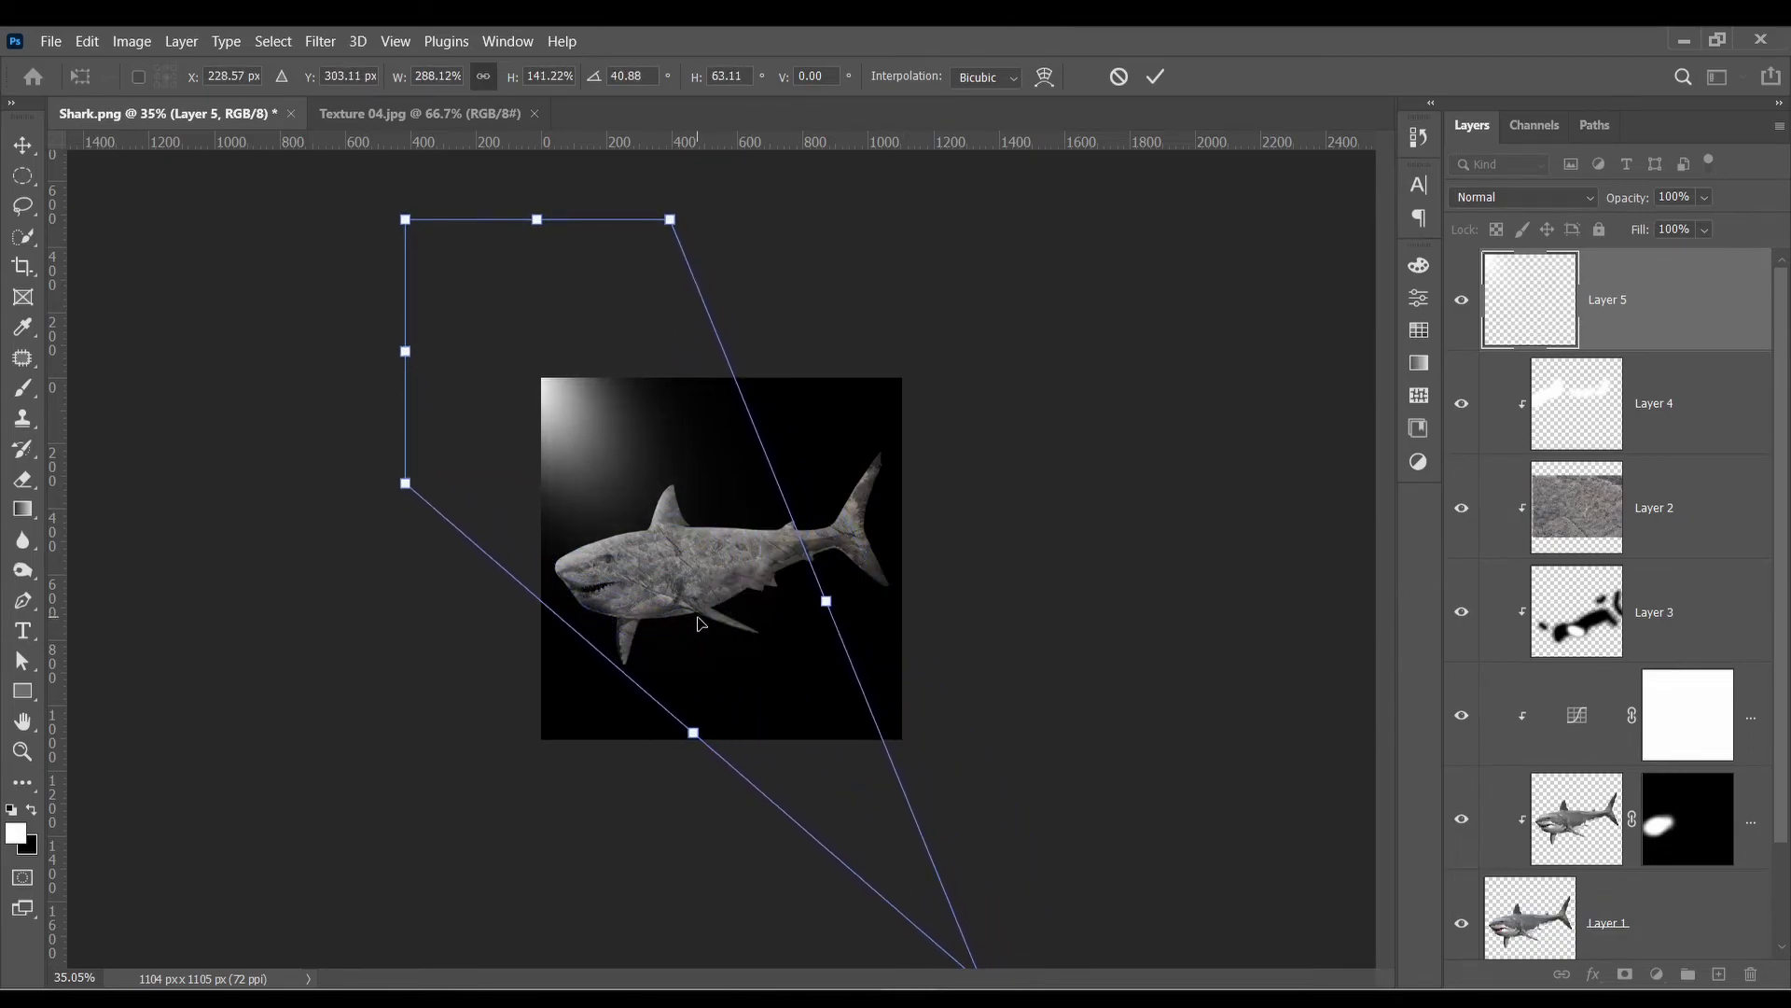
pyautogui.press('Escape')
pyautogui.press('b')
pyautogui.scroll(1, 711, 588)
pyautogui.scroll(2, 711, 586)
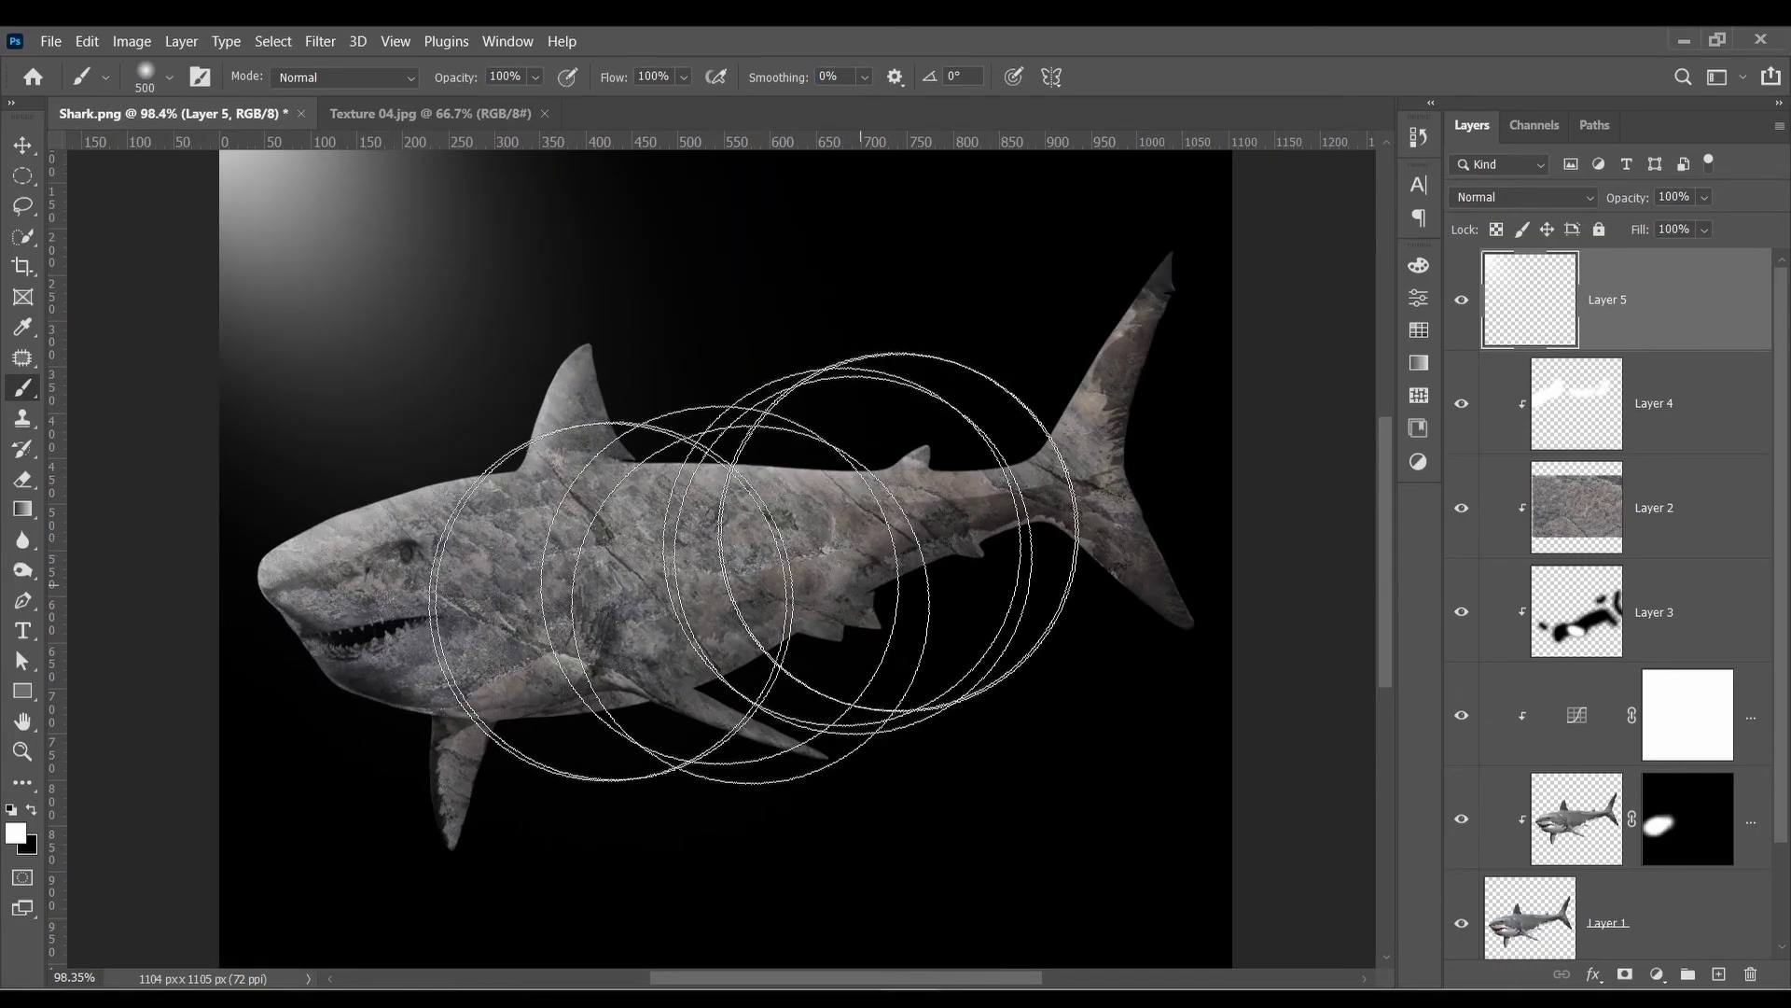
pyautogui.scroll(-1, 671, 578)
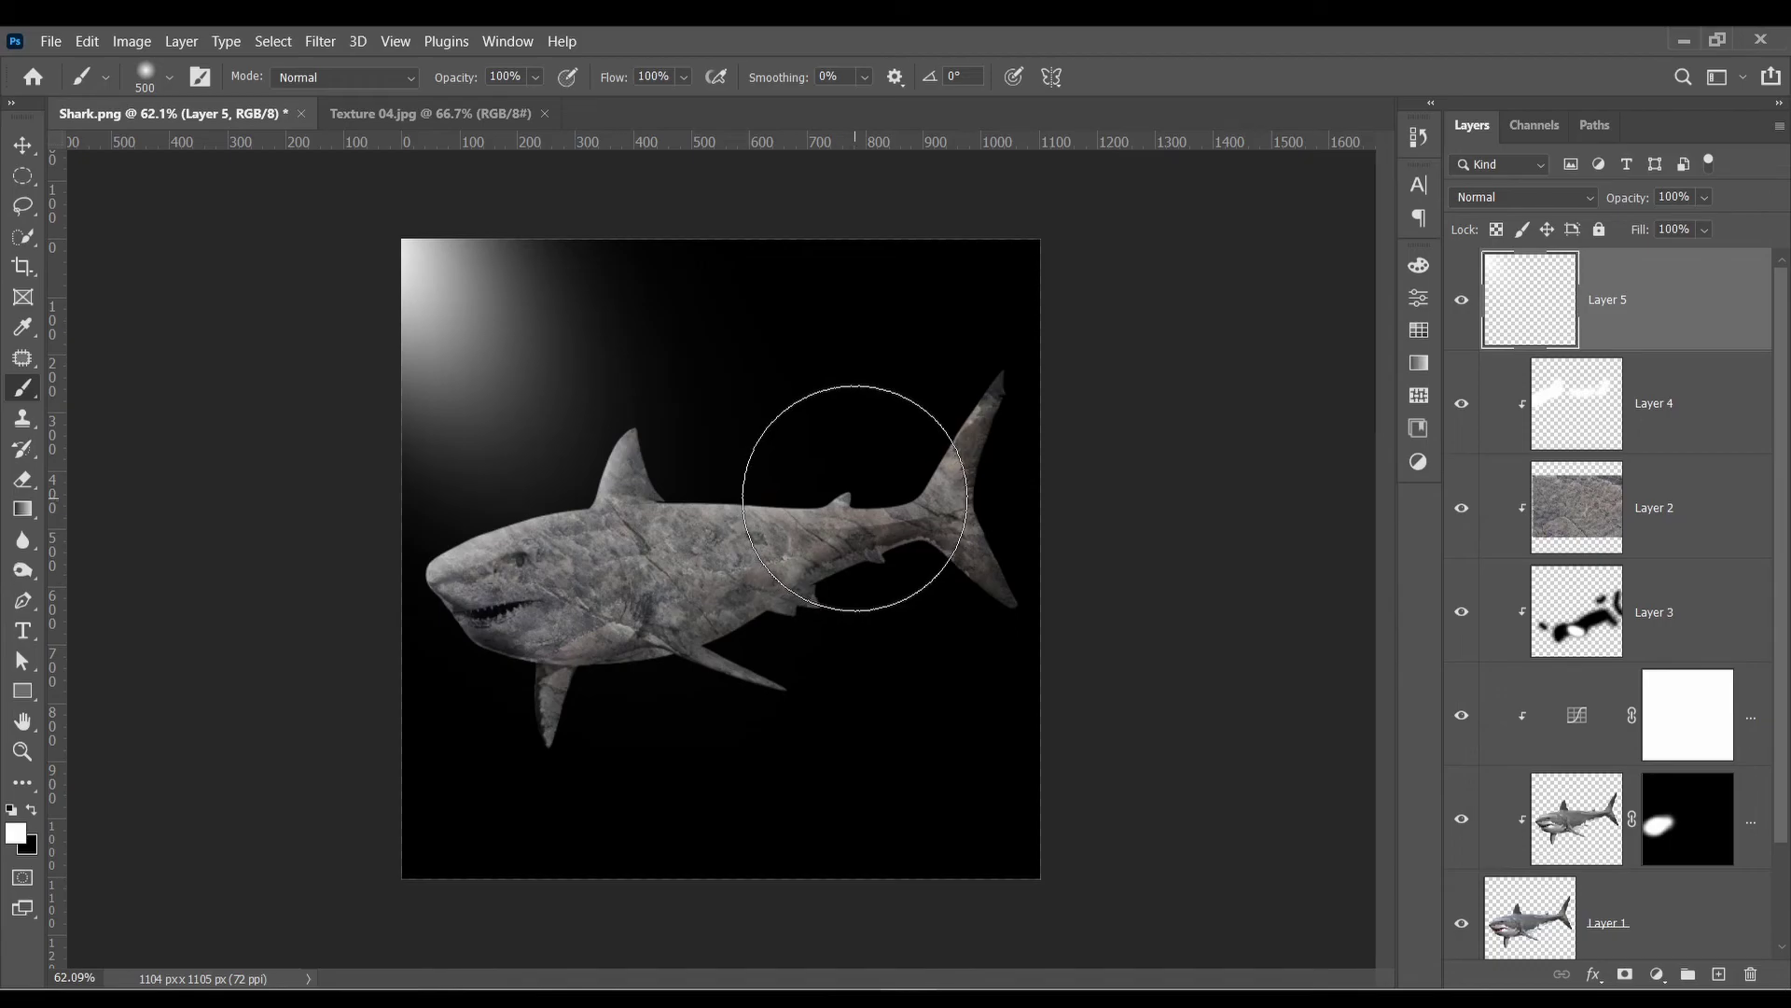
pyautogui.scroll(1, 706, 539)
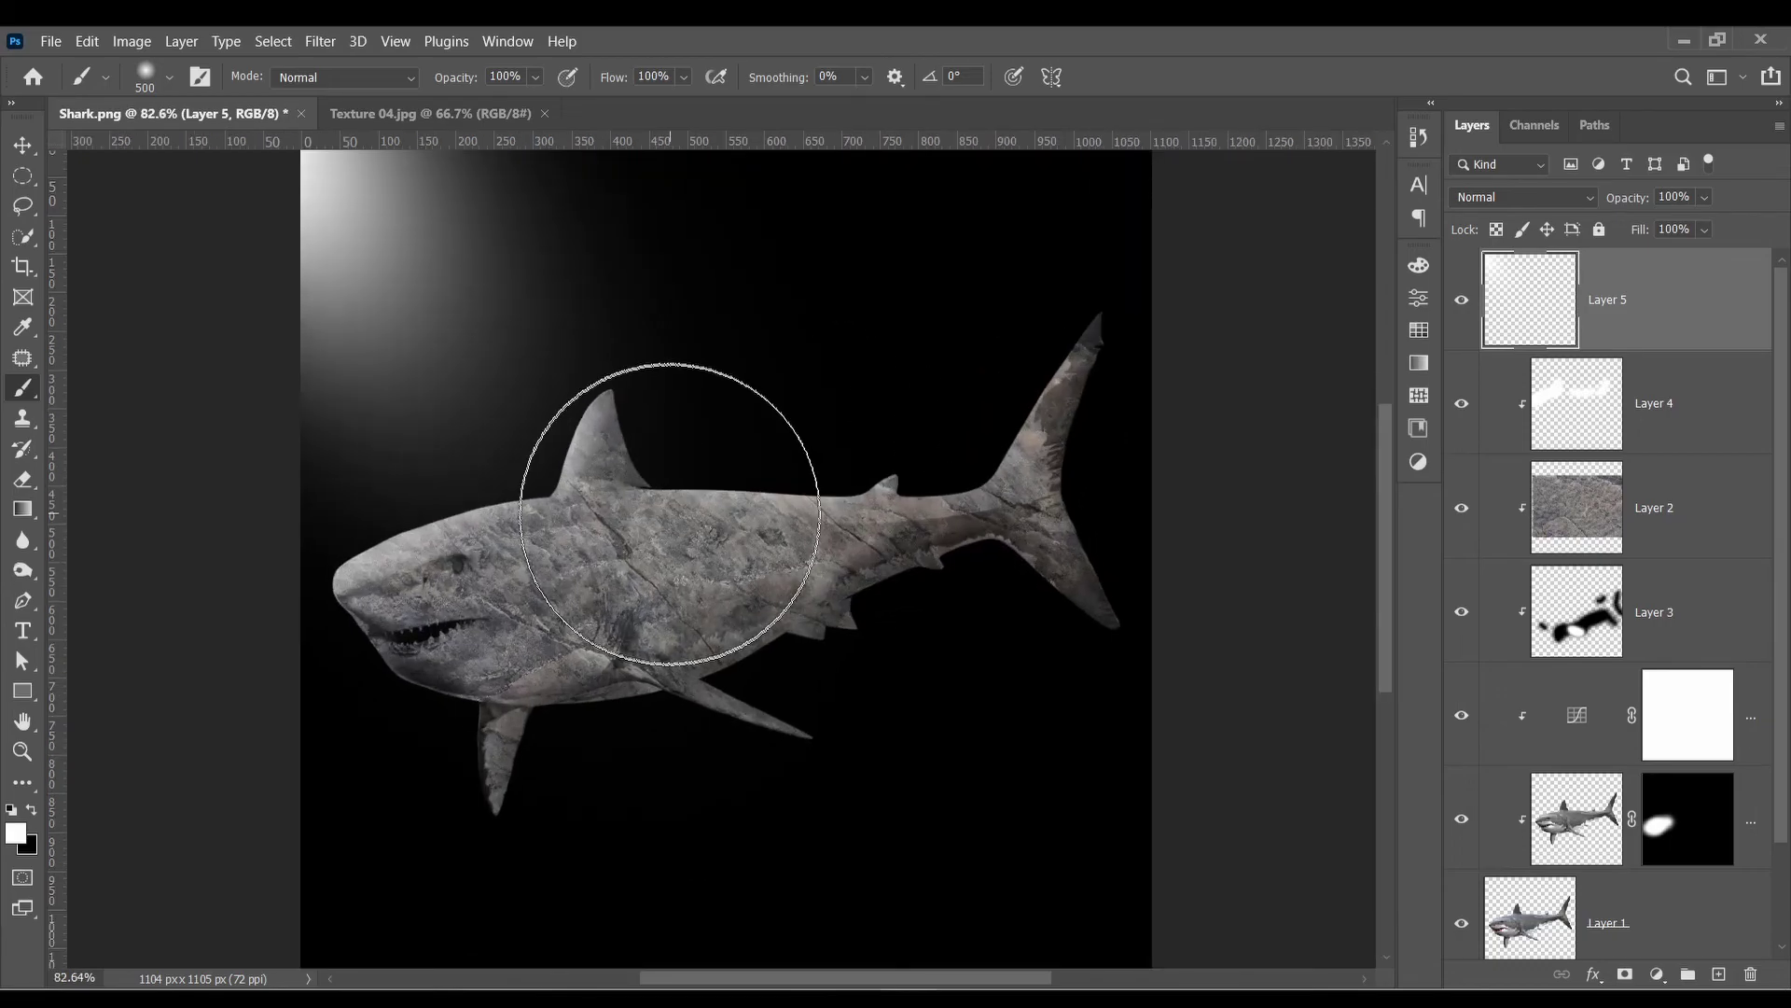
pyautogui.press('[')
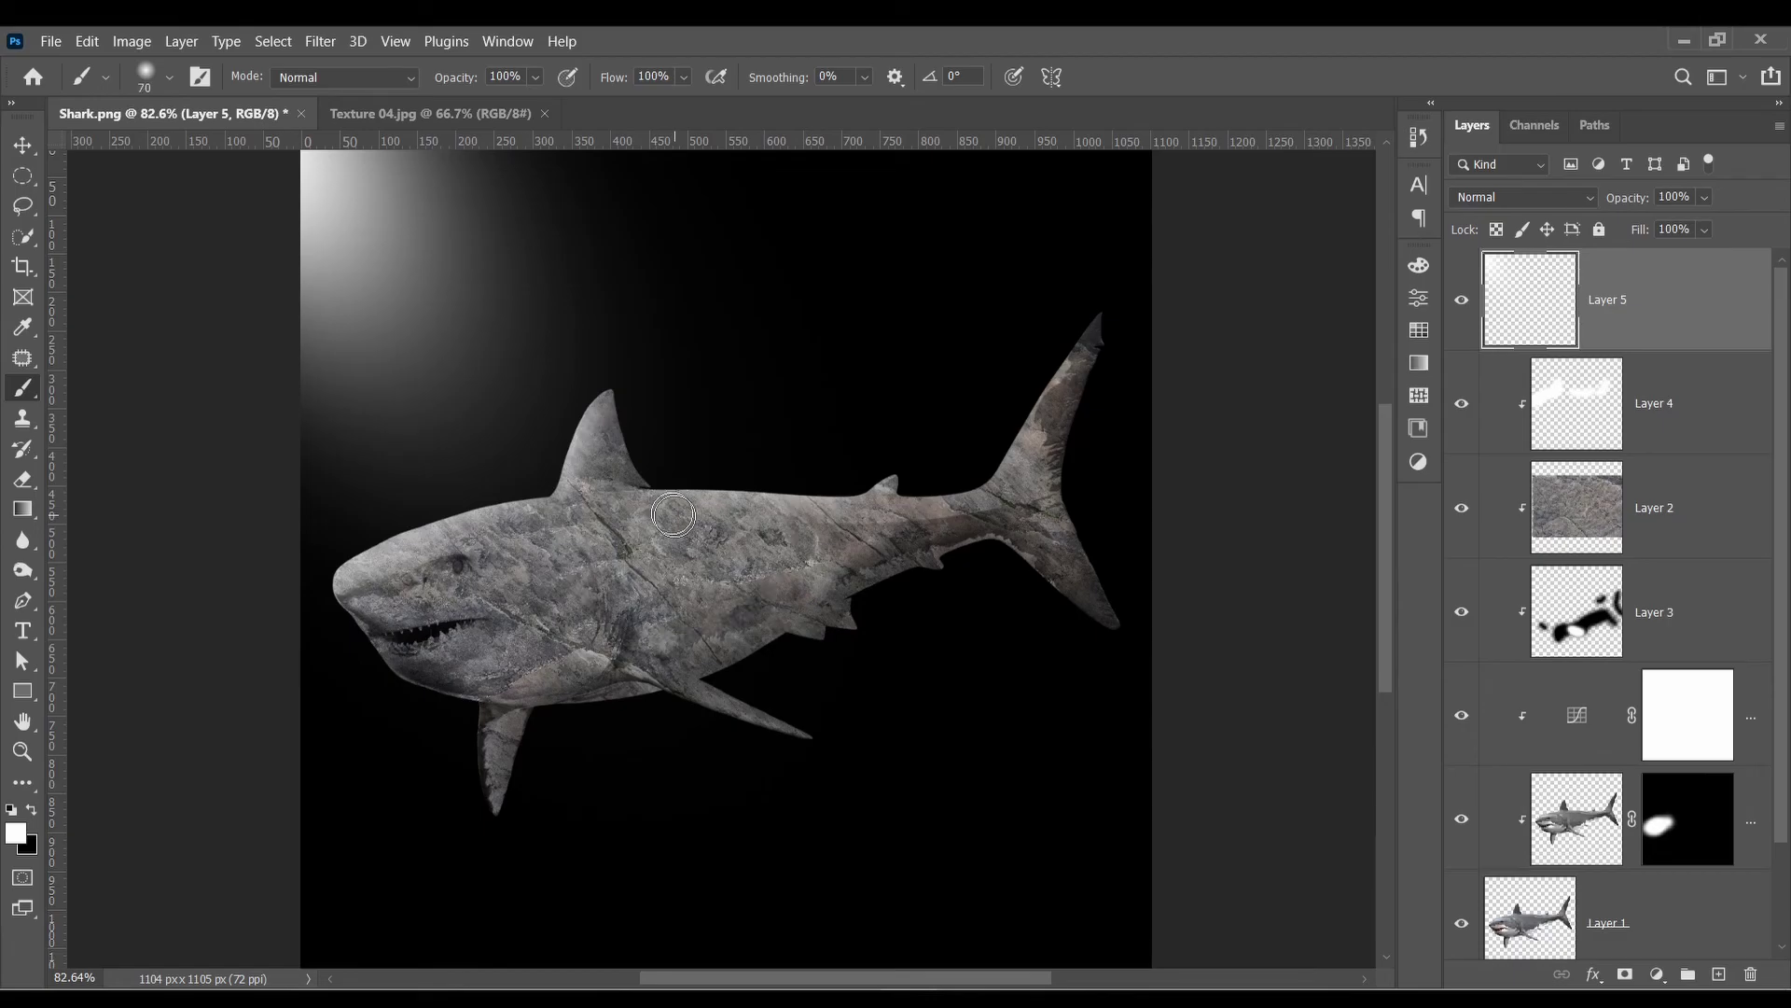